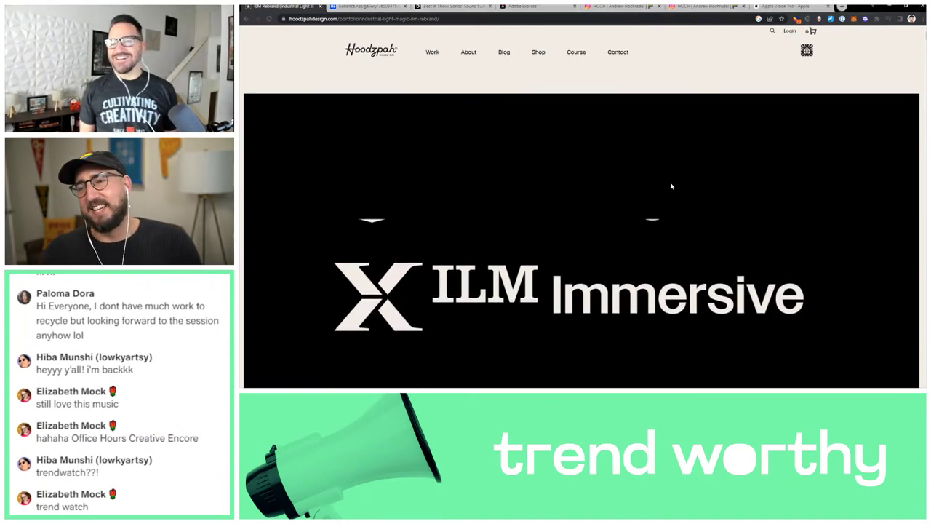
# View the Hoodzpah ILM rebrand page full screen, at the Trusted collaborators section.
pyautogui.scroll(-2, 670, 186)
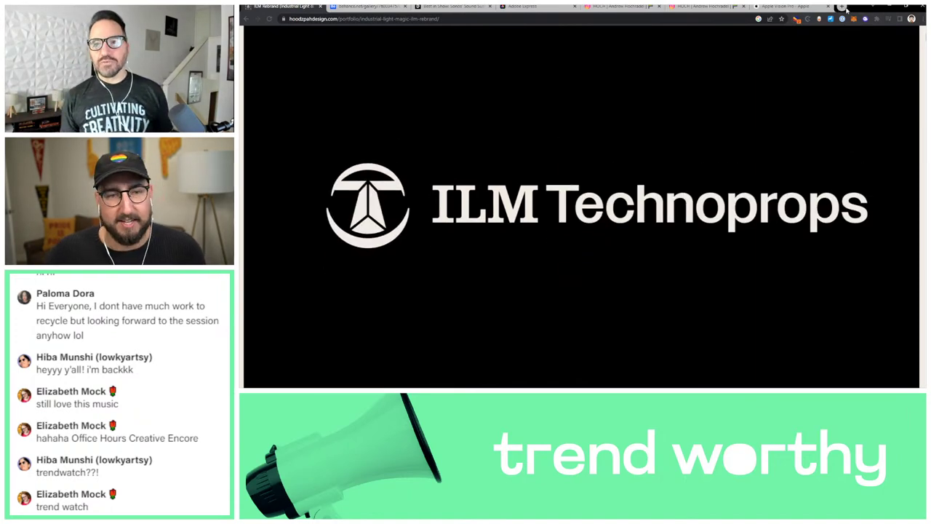
pyautogui.press('F11')
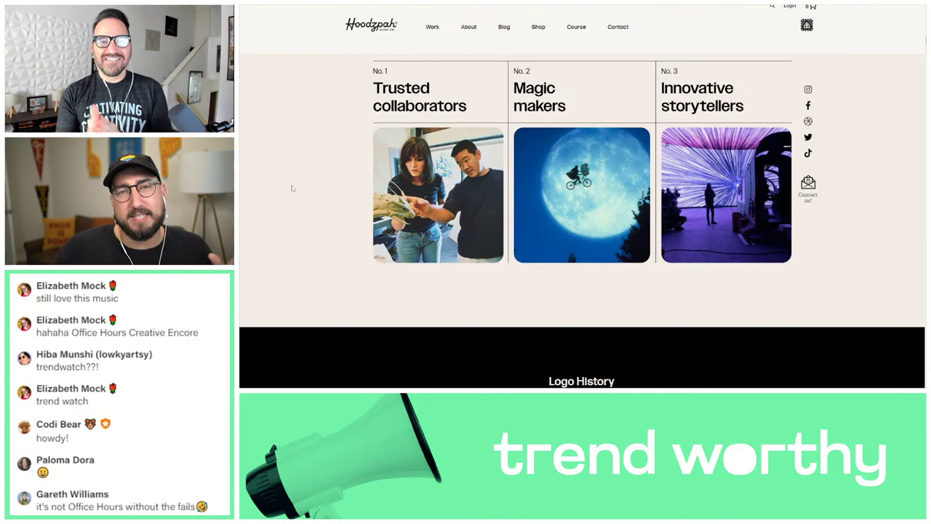
# Scroll the Logo History timeline from the 1975 logo, revisiting earlier logos, to the new ILM logo.
pyautogui.scroll(-3, 292, 189)
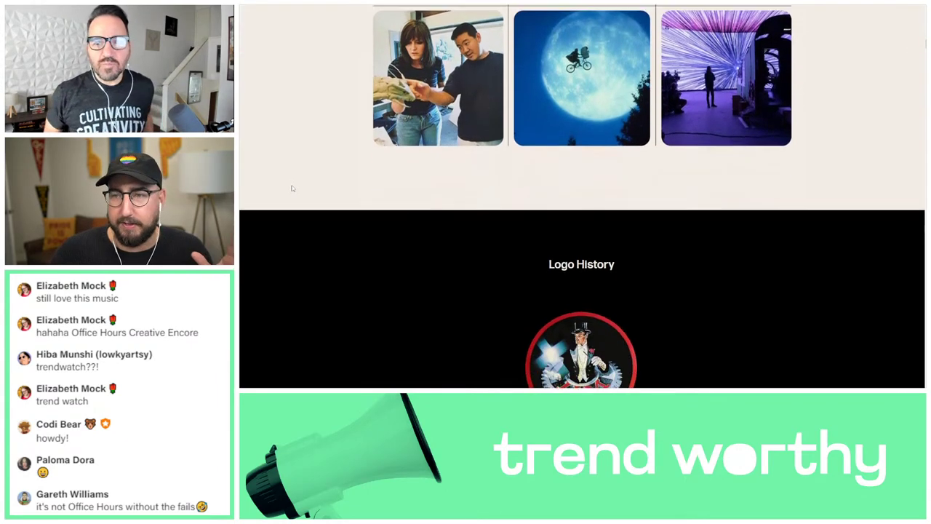
pyautogui.scroll(-2, 291, 188)
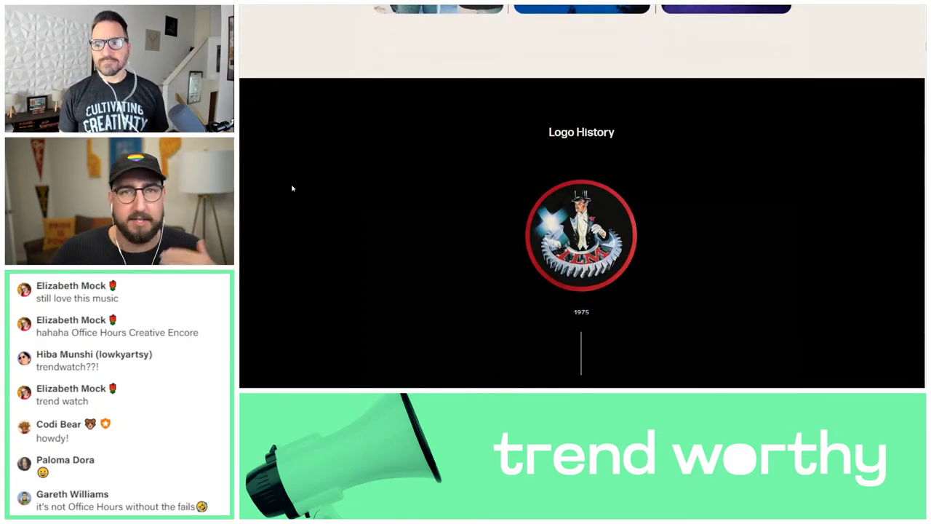
pyautogui.scroll(-1, 292, 188)
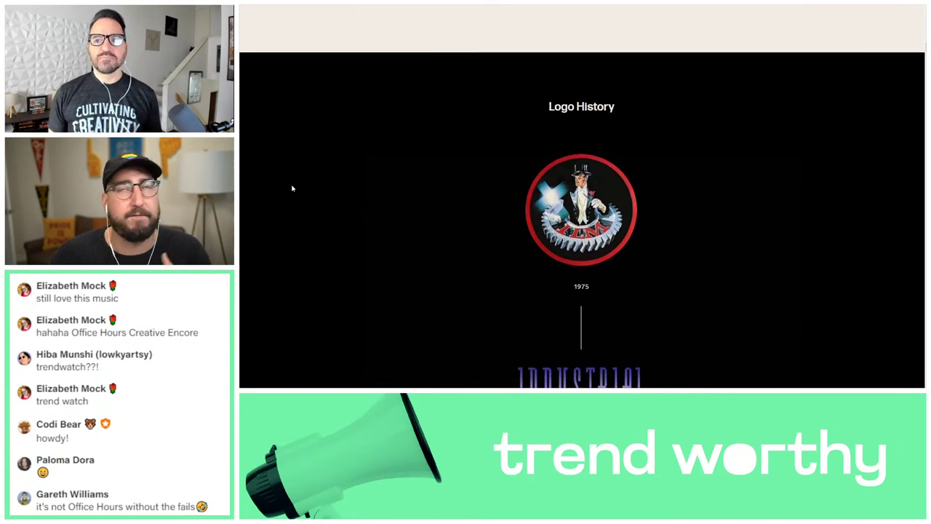
pyautogui.scroll(-1, 292, 188)
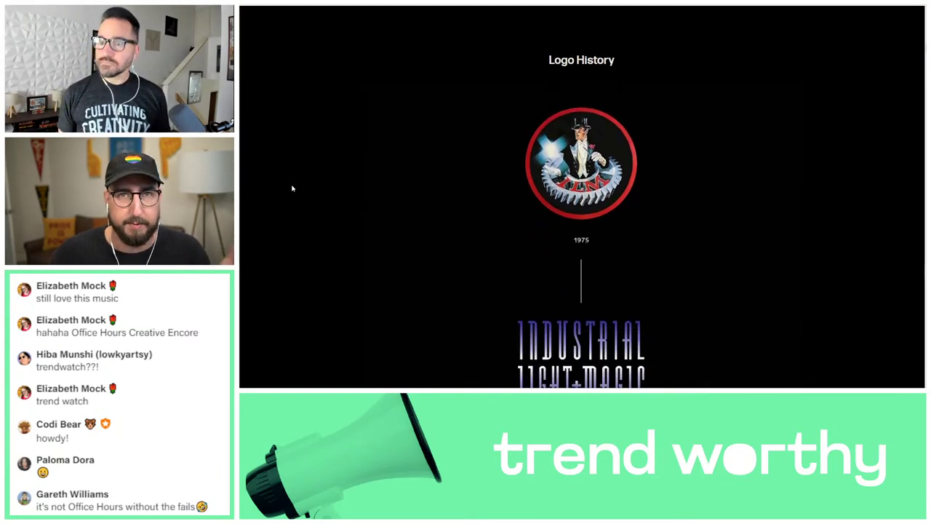
pyautogui.scroll(-1, 291, 188)
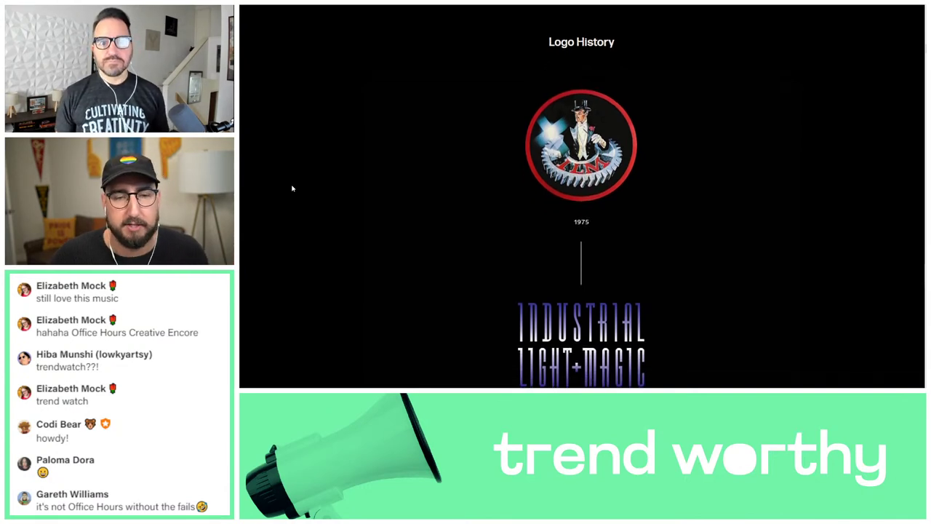
pyautogui.scroll(-4, 292, 188)
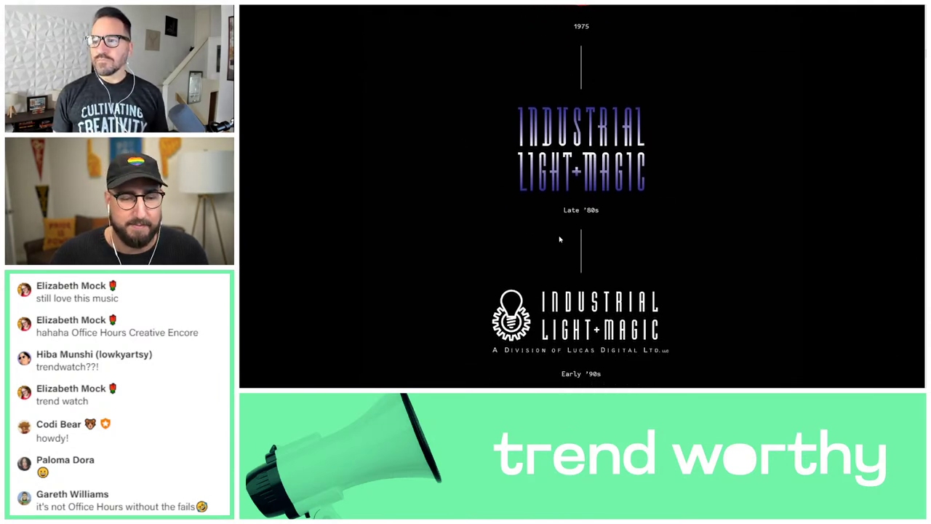
pyautogui.scroll(-3, 559, 239)
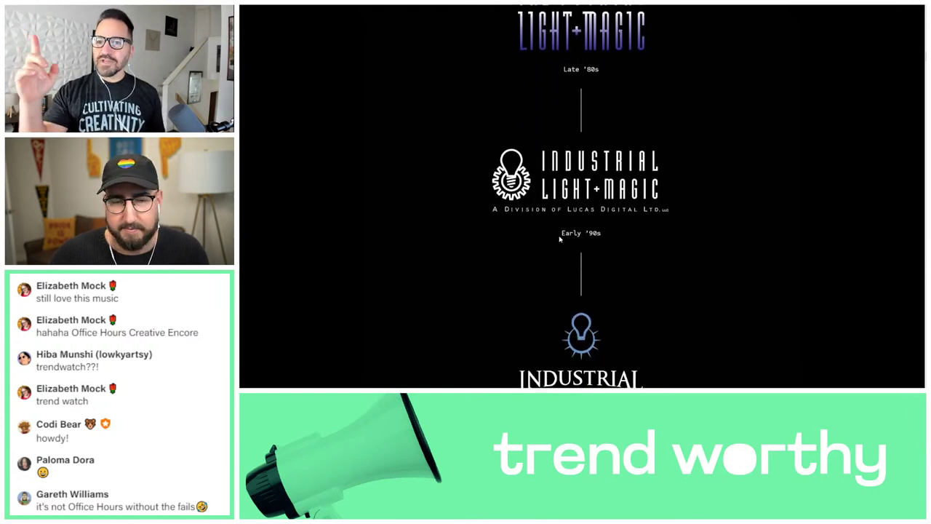
pyautogui.scroll(-3, 560, 240)
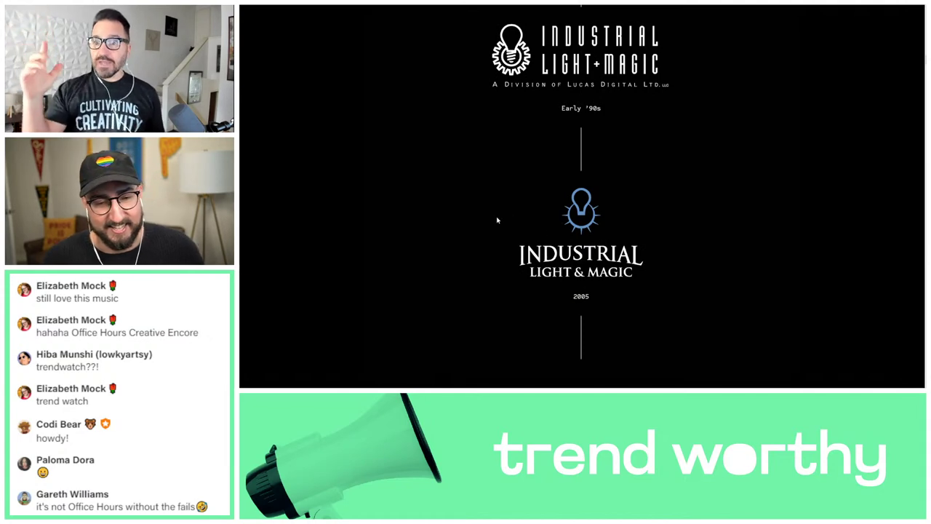
pyautogui.scroll(10, 497, 219)
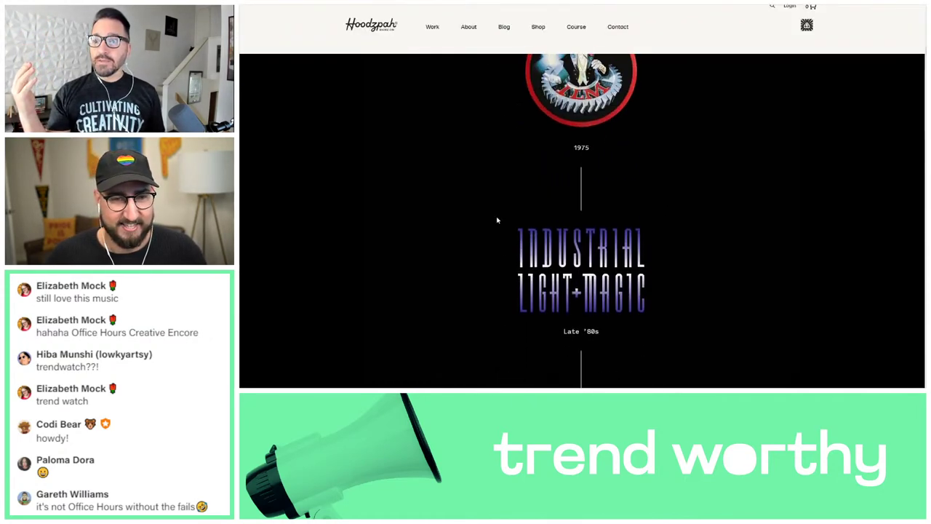
pyautogui.scroll(2, 498, 220)
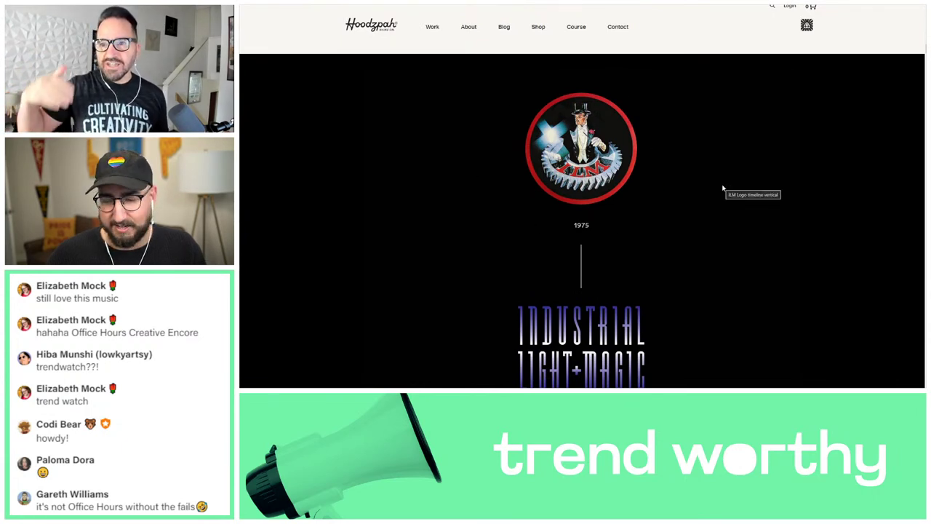
pyautogui.scroll(-8, 723, 189)
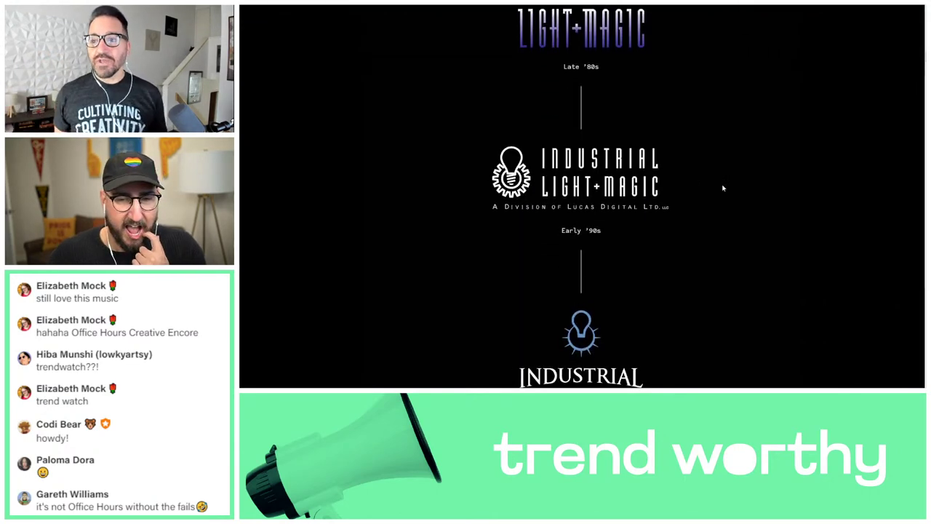
pyautogui.scroll(-5, 722, 188)
pyautogui.scroll(-2, 722, 188)
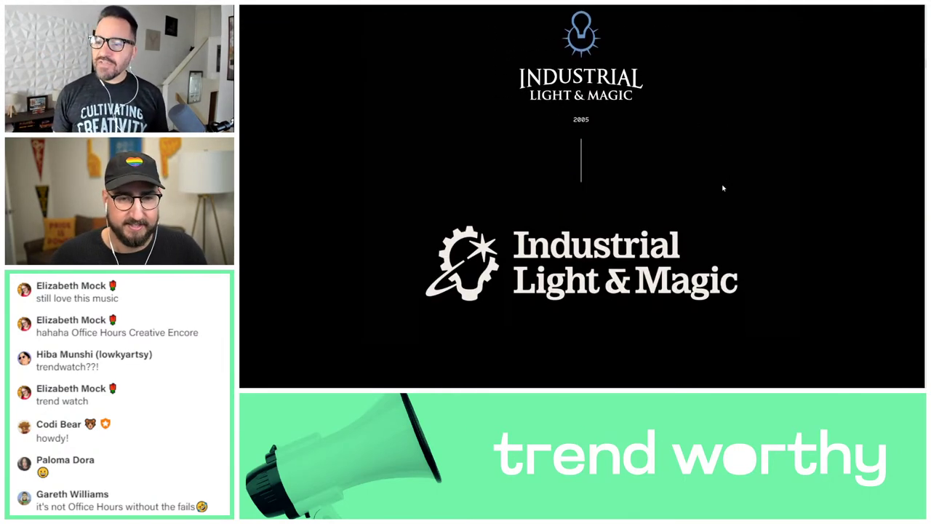
pyautogui.scroll(4, 722, 188)
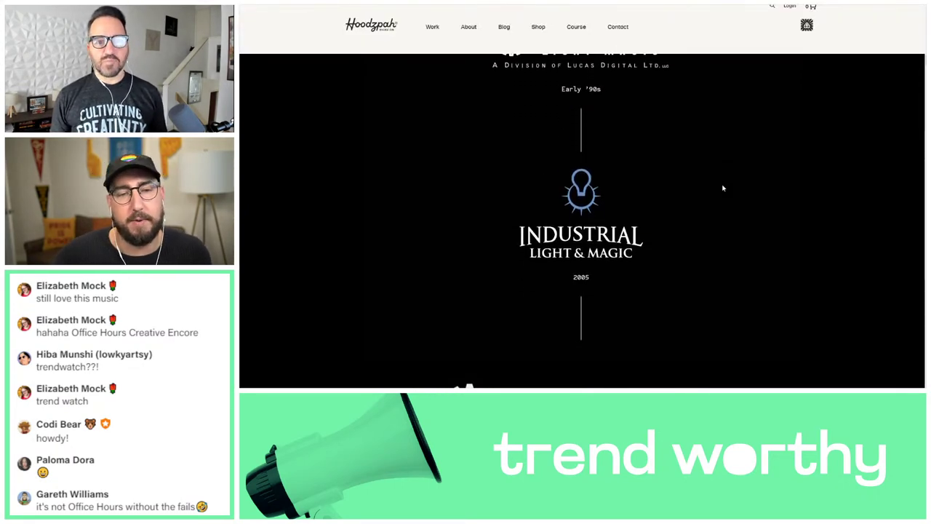
pyautogui.scroll(4, 723, 188)
pyautogui.scroll(-3, 722, 189)
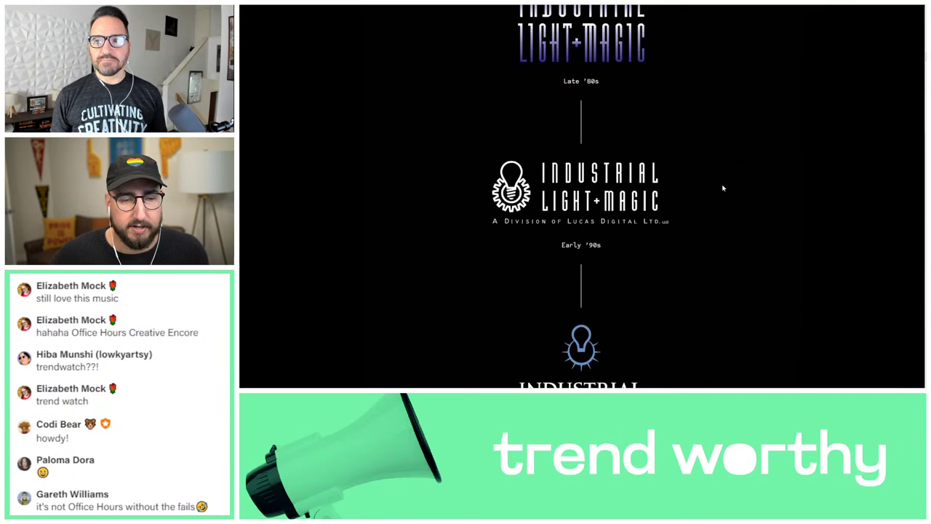
pyautogui.scroll(-3, 723, 189)
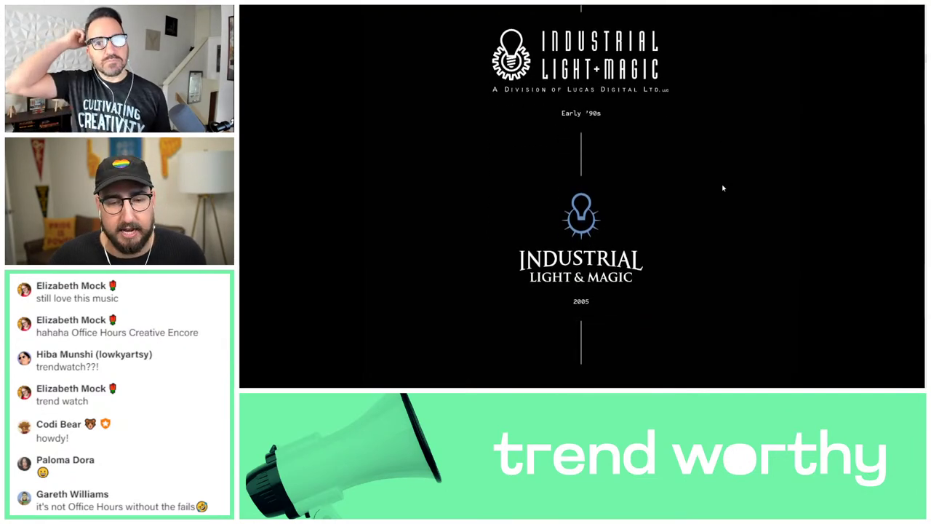
pyautogui.scroll(-3, 722, 188)
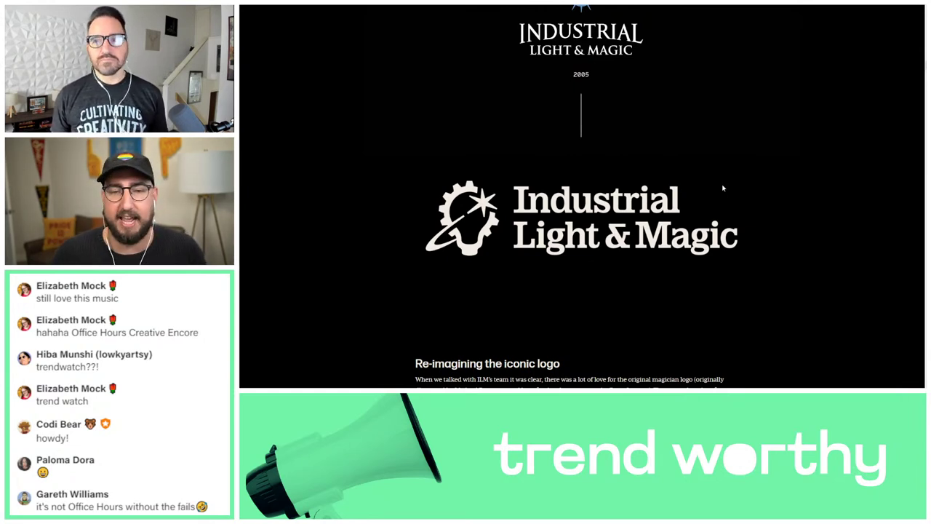
# Scroll past 'Re-imagining the iconic logo' and the Responsive Logo System to the custom wordmark section.
pyautogui.scroll(-1, 723, 188)
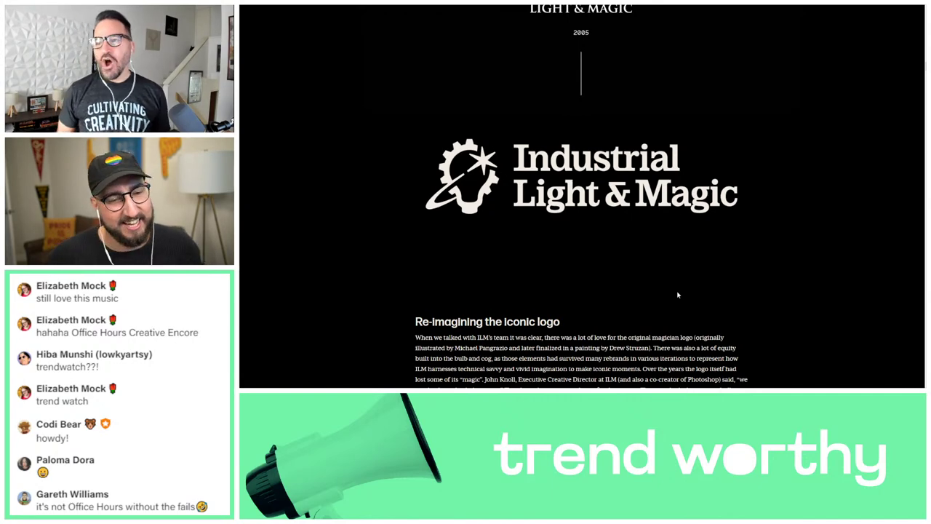
pyautogui.scroll(-5, 677, 295)
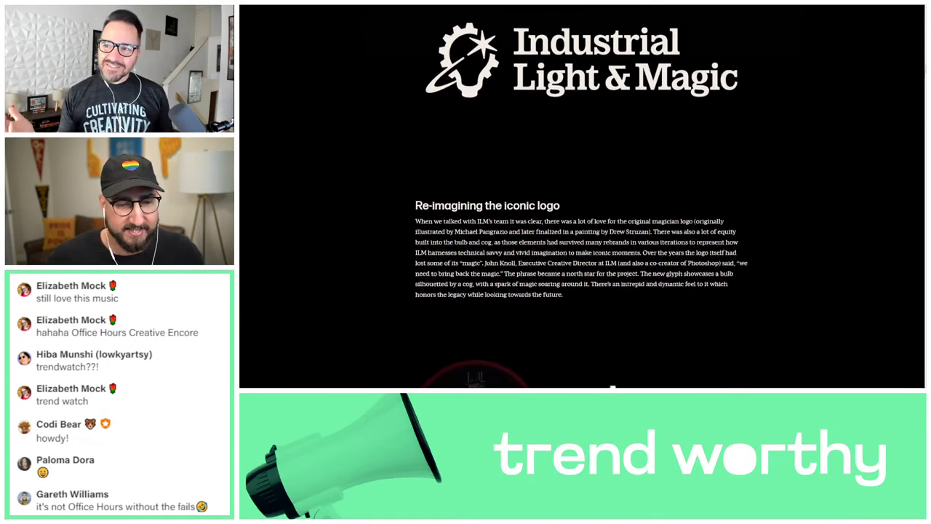
pyautogui.scroll(-1, 677, 295)
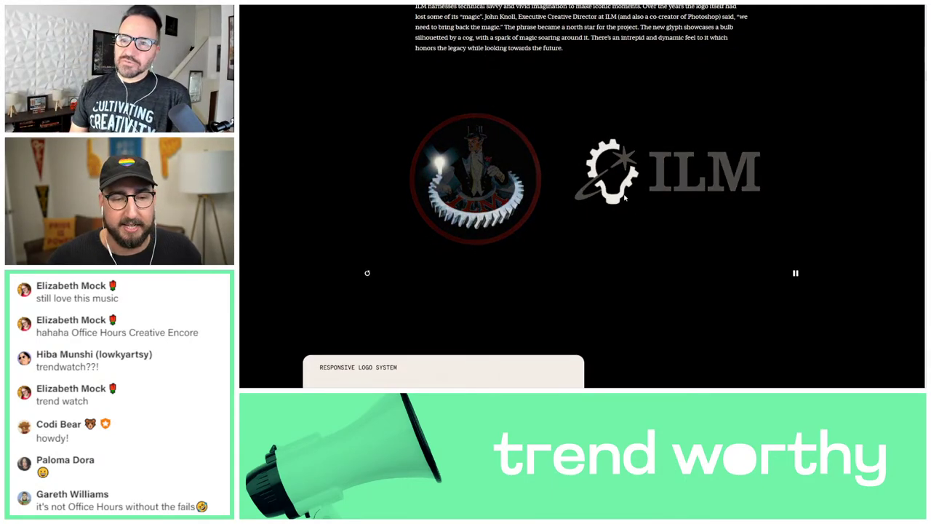
pyautogui.scroll(-5, 867, 226)
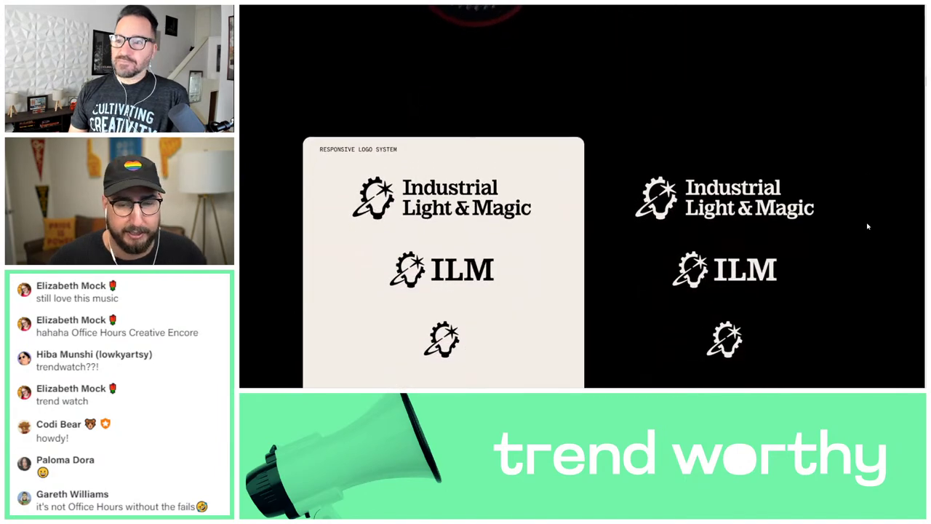
pyautogui.scroll(-3, 867, 226)
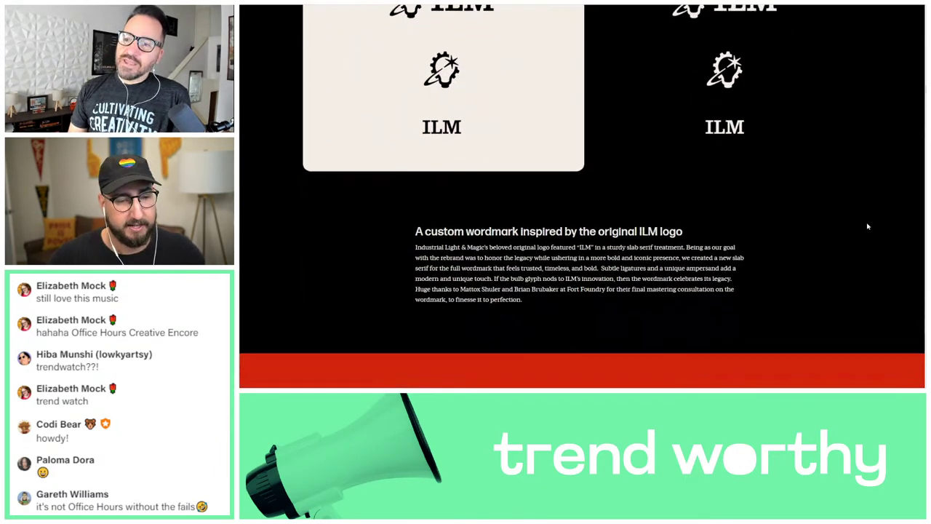
pyautogui.scroll(-1, 867, 226)
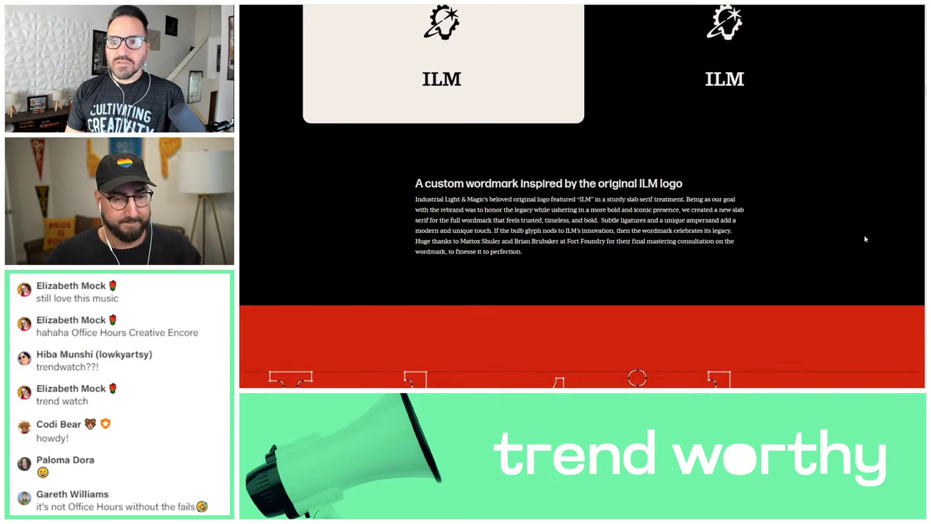
# Scroll through the before/after ILM, StageCraft and Technoprops logos to the Logo animations paragraph.
pyautogui.scroll(-4, 865, 238)
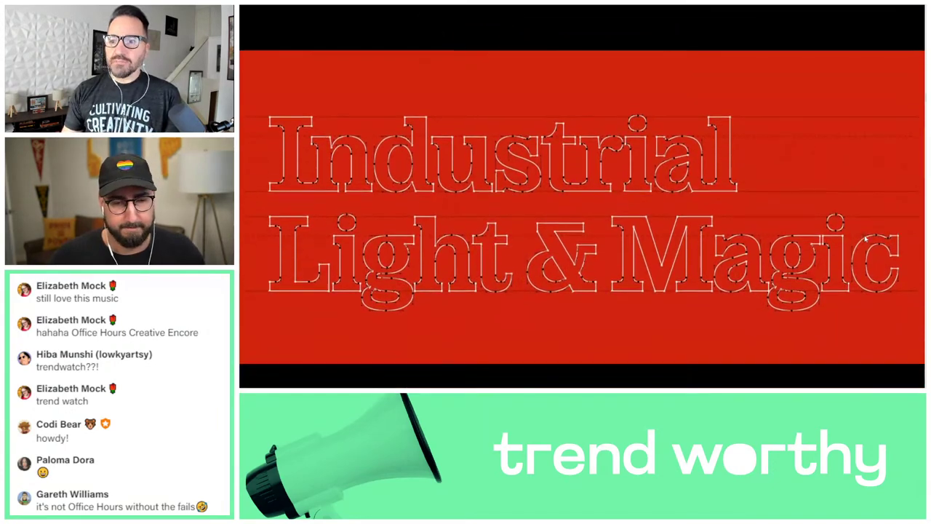
pyautogui.scroll(-1, 866, 238)
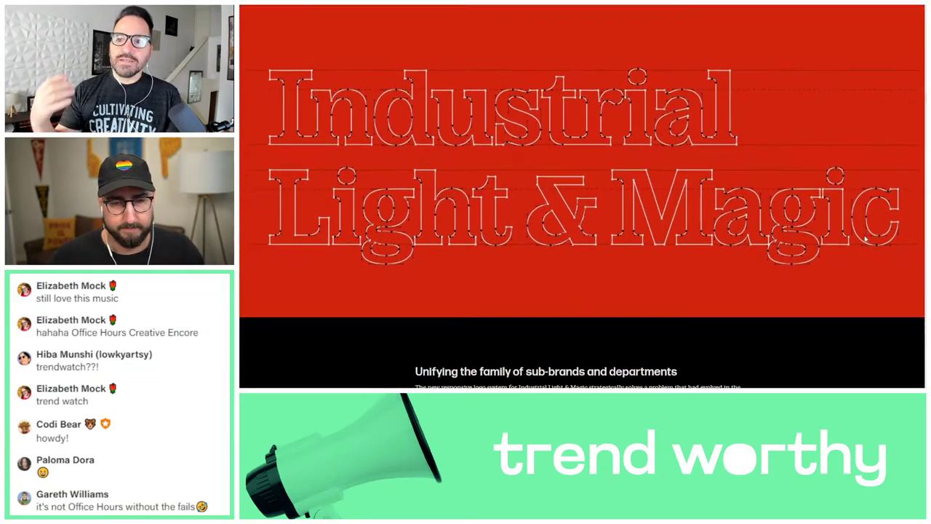
pyautogui.scroll(-3, 865, 239)
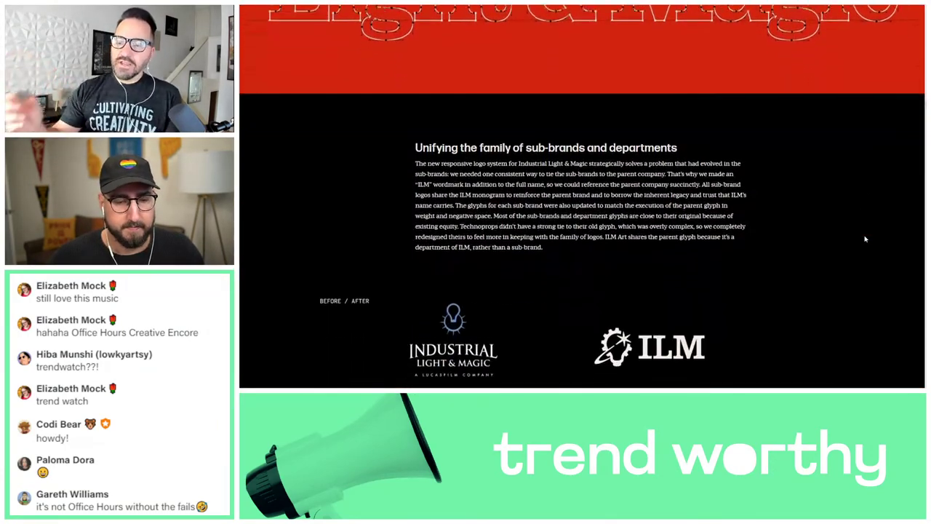
pyautogui.scroll(-2, 865, 239)
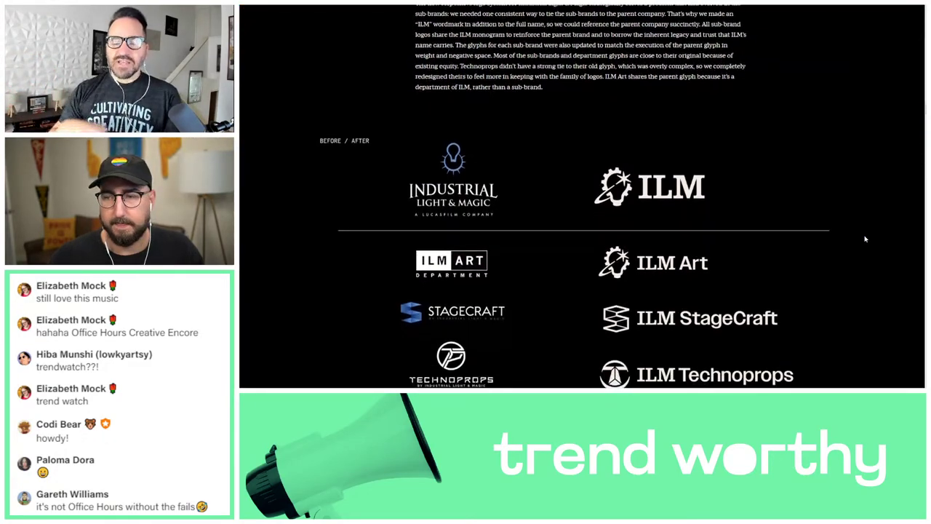
pyautogui.scroll(-1, 865, 238)
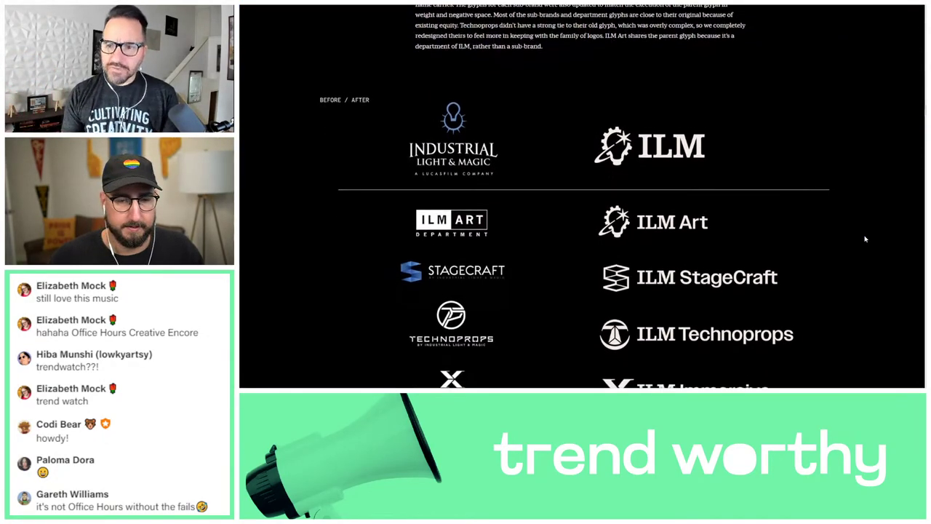
pyautogui.scroll(-1, 865, 239)
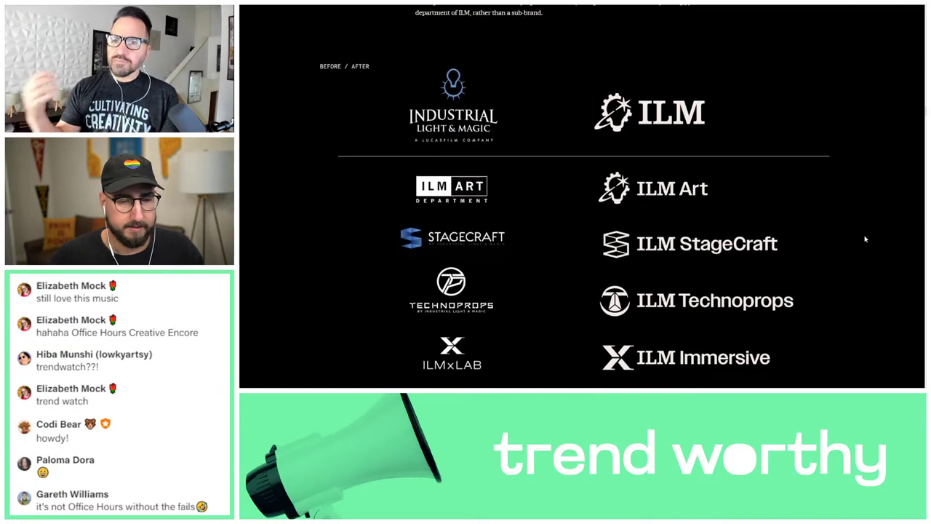
pyautogui.scroll(-1, 865, 238)
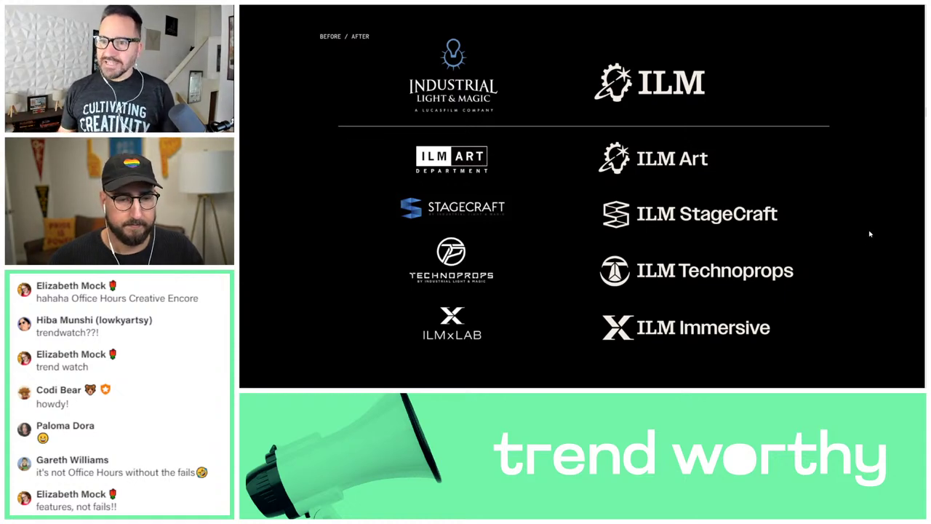
pyautogui.scroll(-4, 870, 234)
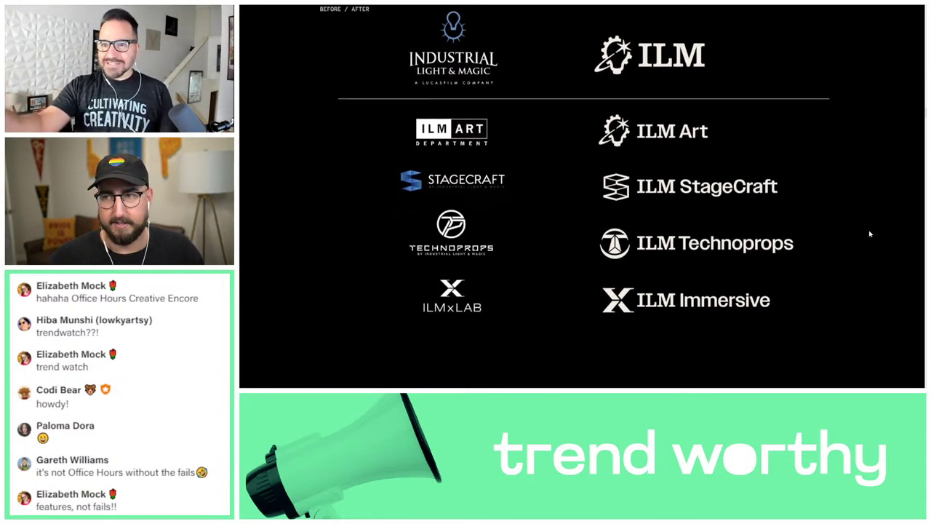
# Scroll past the logo animations to the 'Type inspired by ILM's process' storyboard artwork.
pyautogui.scroll(-7, 870, 233)
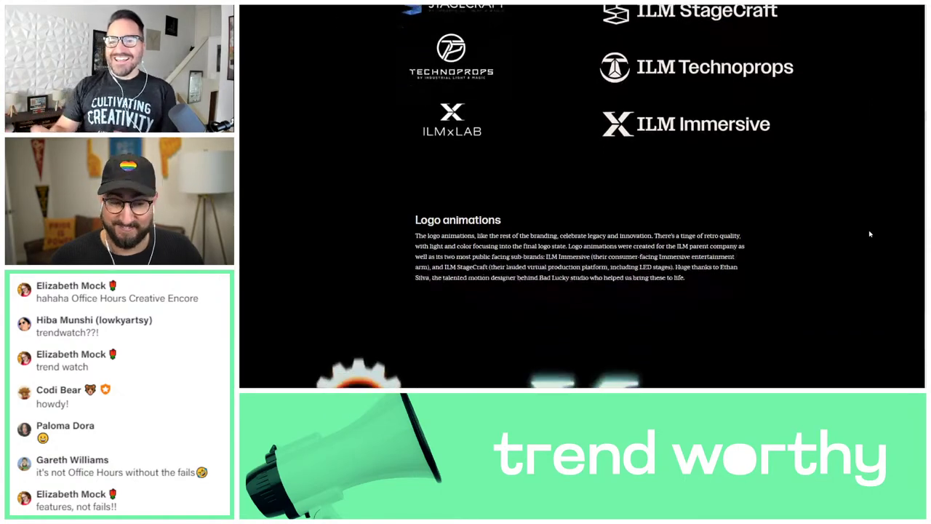
pyautogui.scroll(-1, 870, 234)
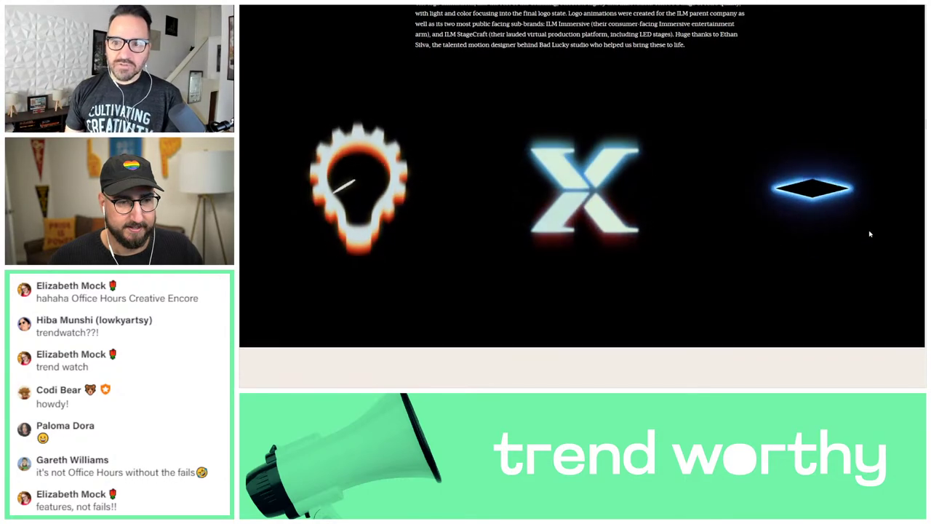
pyautogui.scroll(-2, 870, 233)
pyautogui.scroll(1, 870, 233)
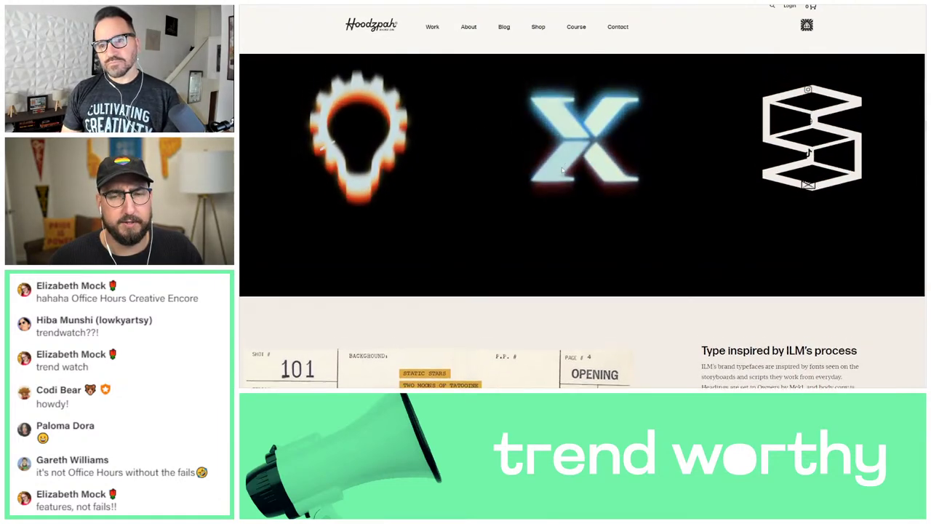
pyautogui.scroll(-2, 582, 176)
# Scroll past the red About Us banner and colour swatches to the ILM business card mockups.
pyautogui.scroll(-12, 582, 175)
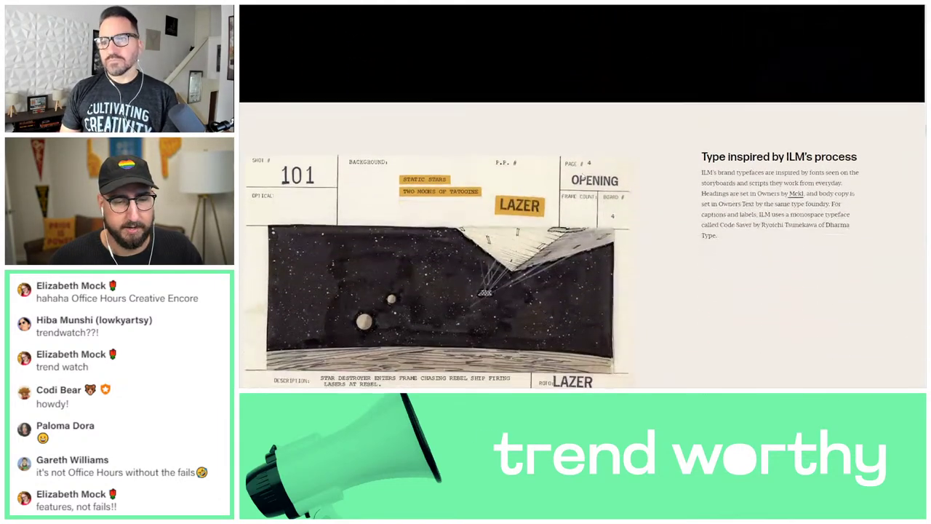
pyautogui.scroll(-10, 582, 175)
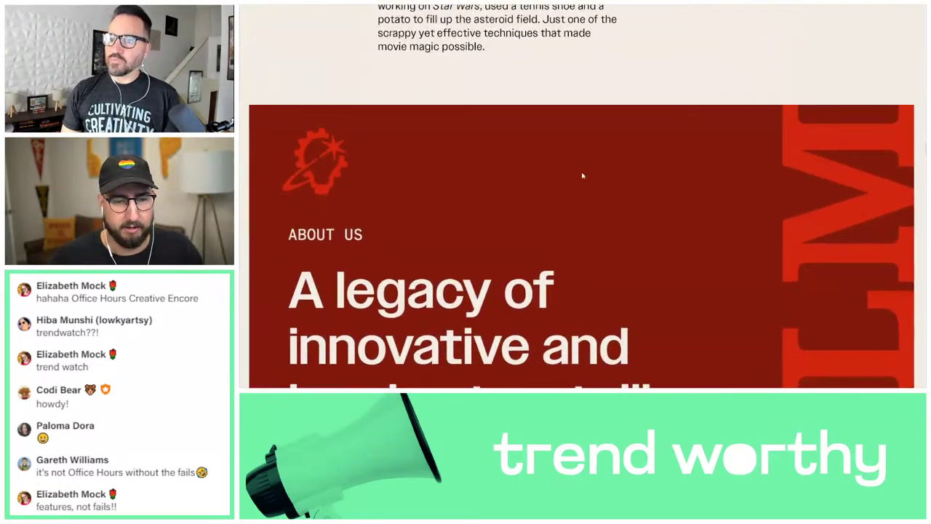
pyautogui.scroll(-8, 582, 175)
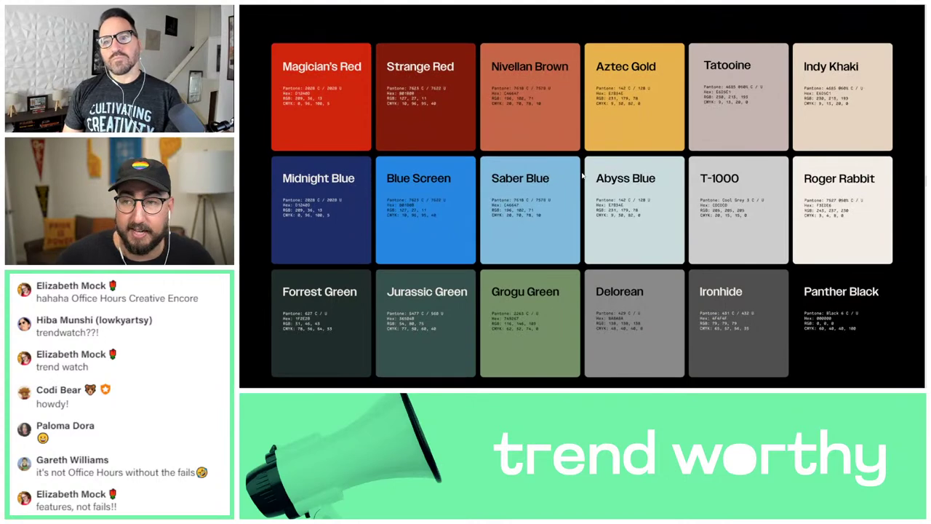
pyautogui.scroll(-1, 542, 211)
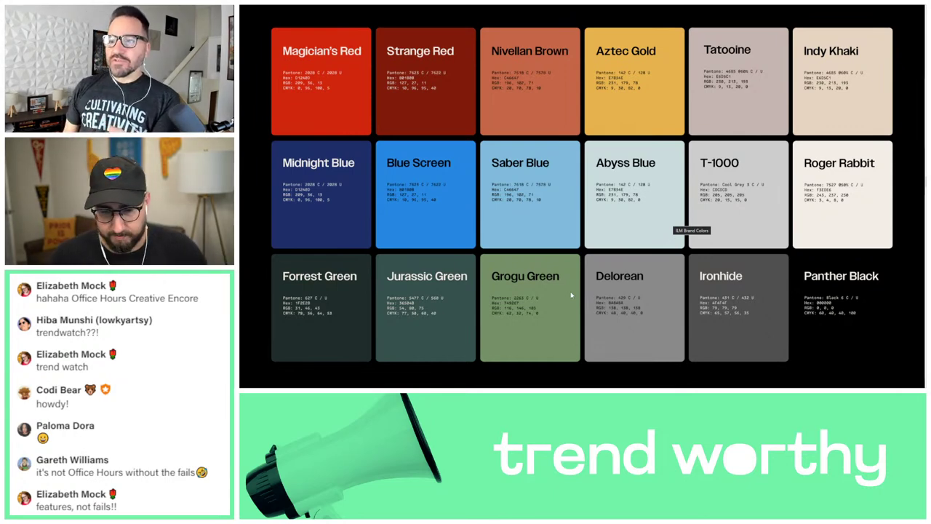
pyautogui.scroll(-6, 571, 294)
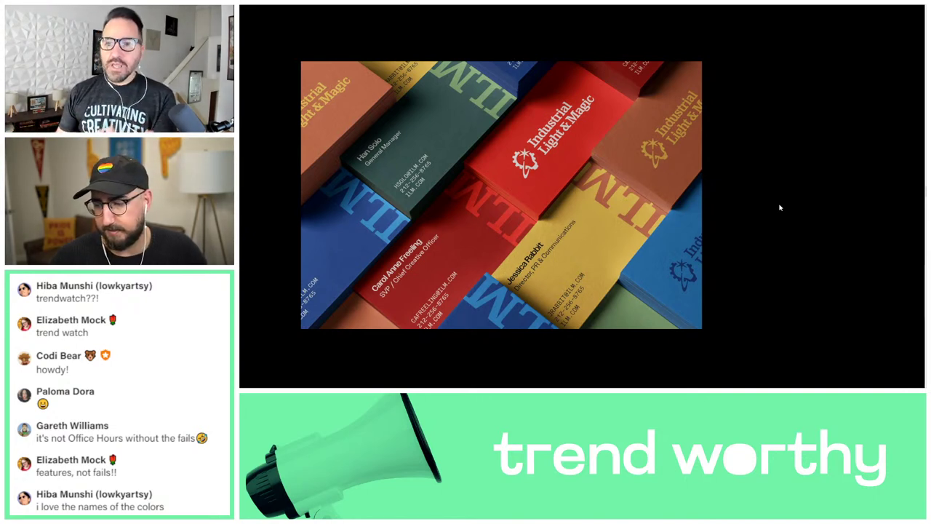
# Scroll to the 'Layouts rooted in storyboards' section with its ILM slide templates.
pyautogui.scroll(-5, 780, 208)
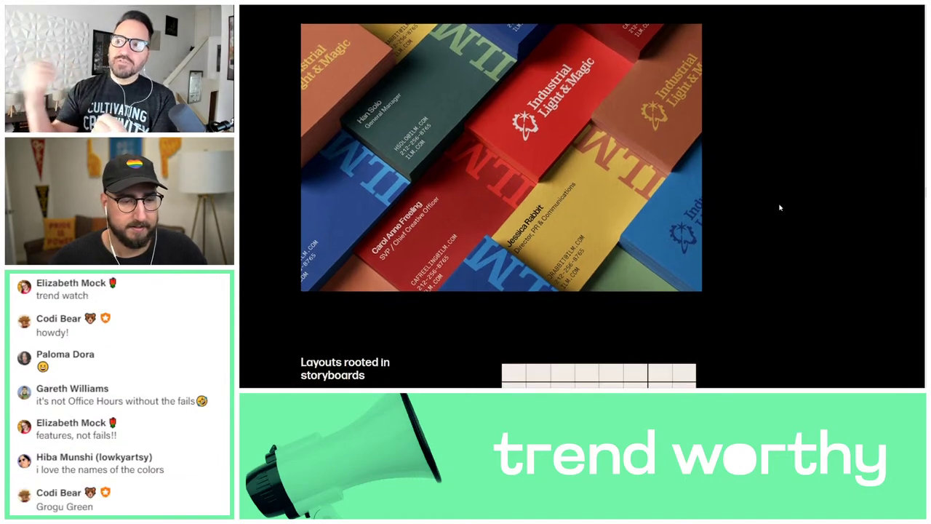
pyautogui.scroll(-3, 780, 208)
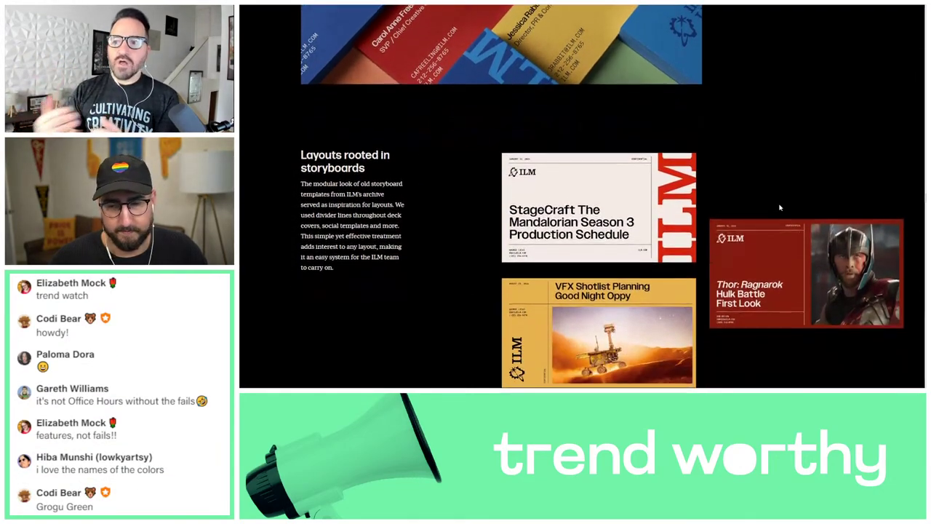
pyautogui.scroll(-1, 779, 208)
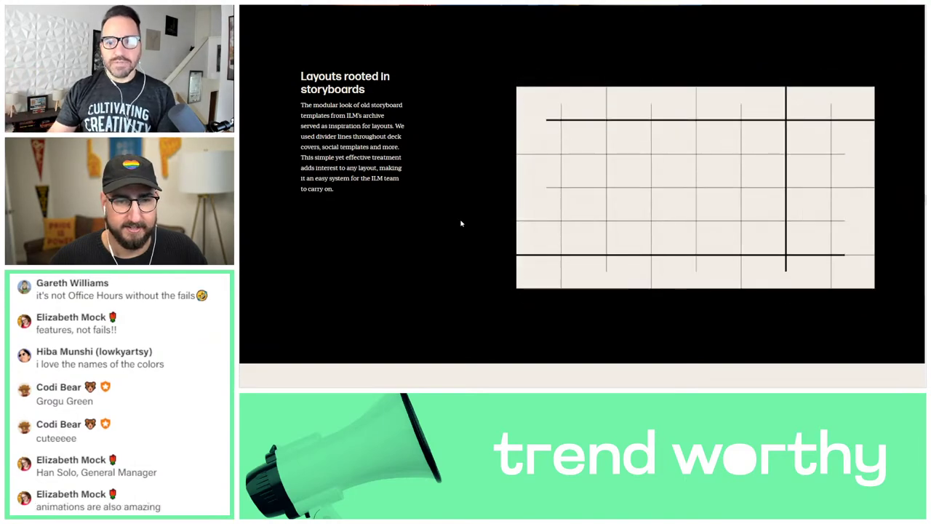
# Scroll through the templates, website redesign and studio skyline to 'One source of truth: the brand guidelines'.
pyautogui.scroll(-3, 460, 223)
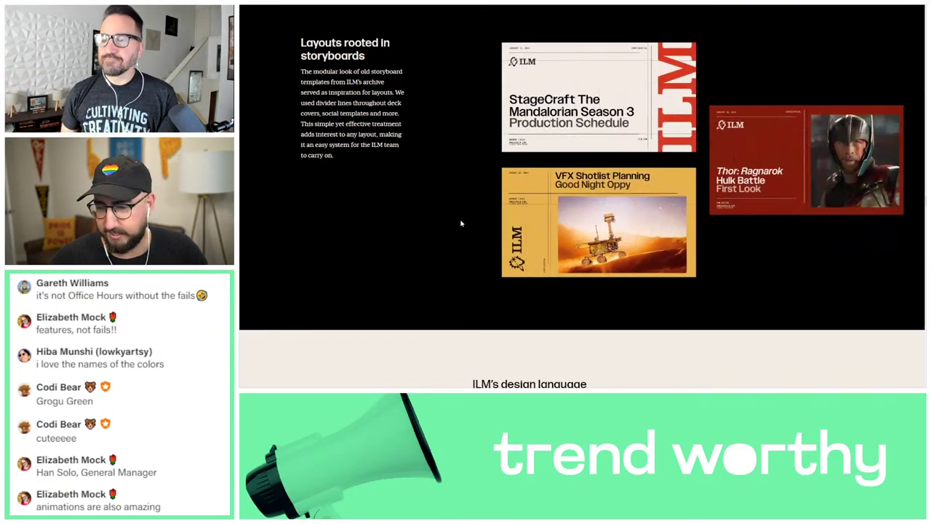
pyautogui.scroll(-5, 460, 224)
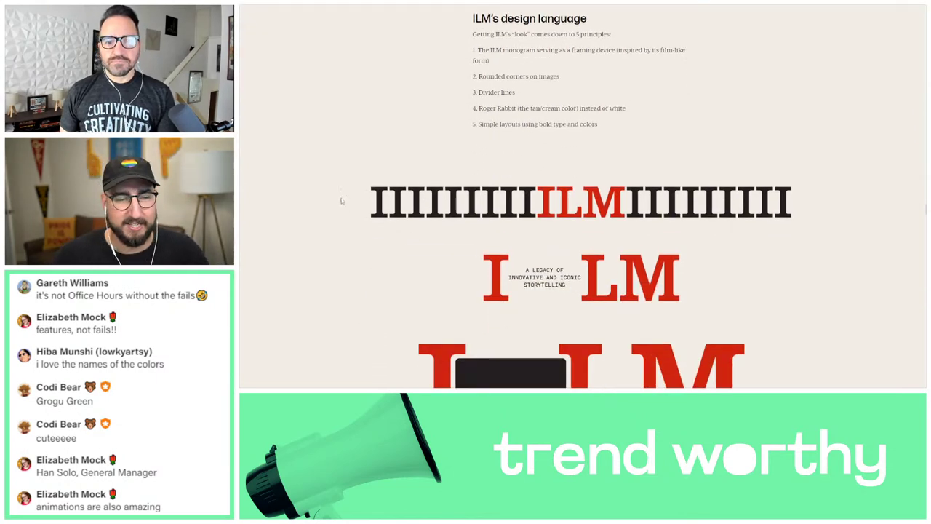
pyautogui.scroll(-1, 336, 196)
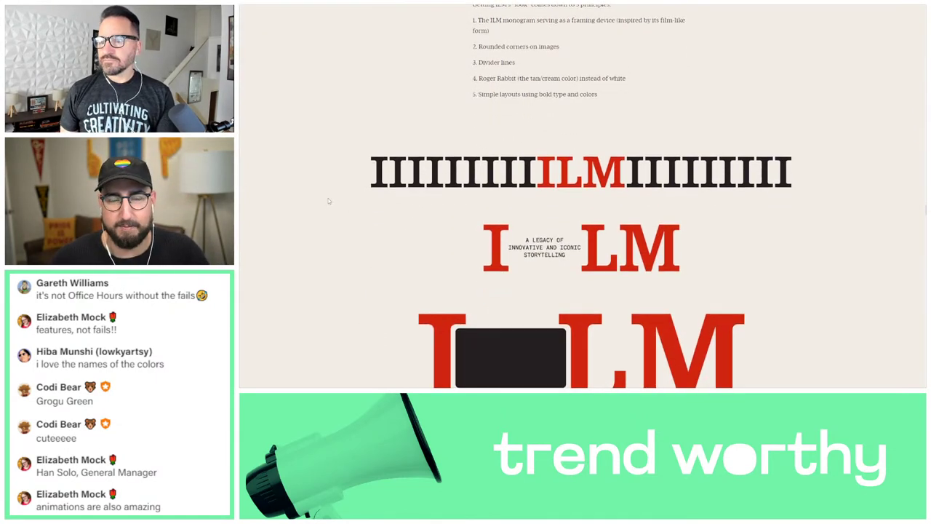
pyautogui.scroll(-2, 328, 201)
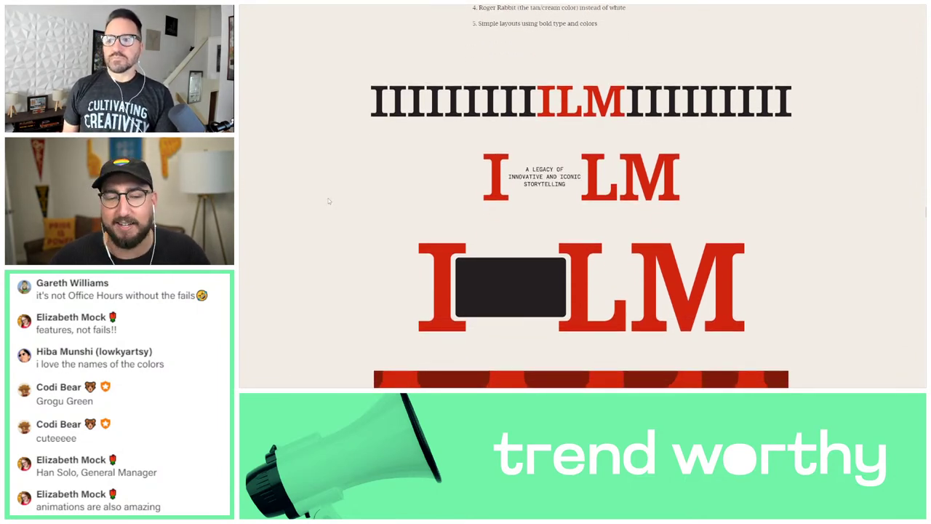
pyautogui.scroll(-2, 328, 201)
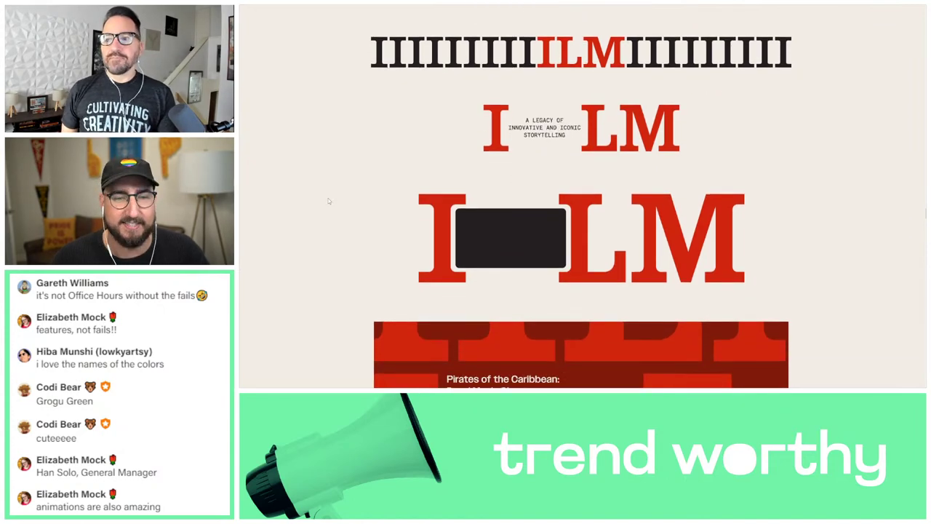
pyautogui.scroll(-7, 328, 201)
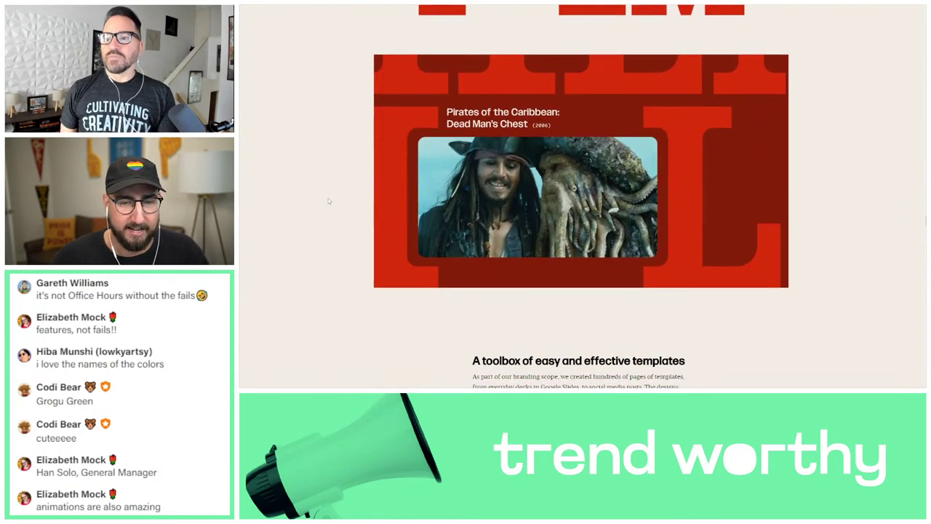
pyautogui.scroll(-8, 251, 223)
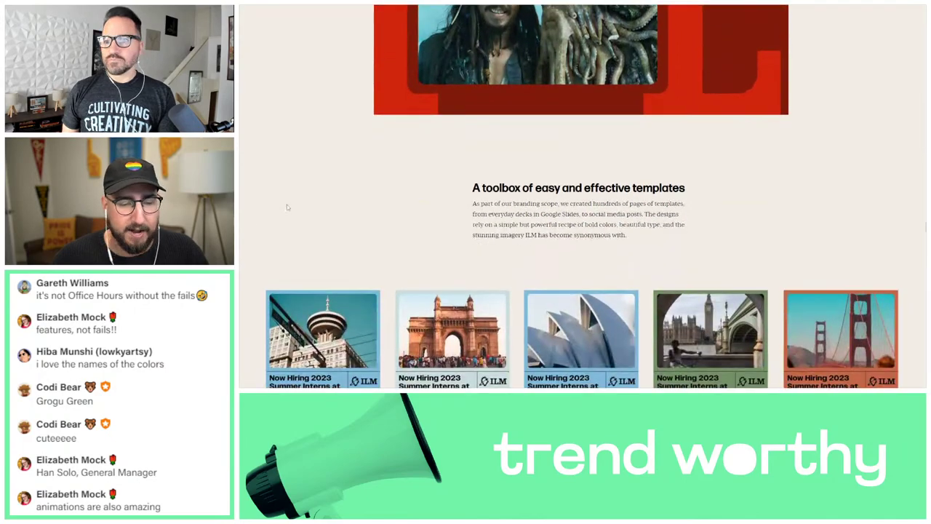
pyautogui.scroll(-9, 287, 208)
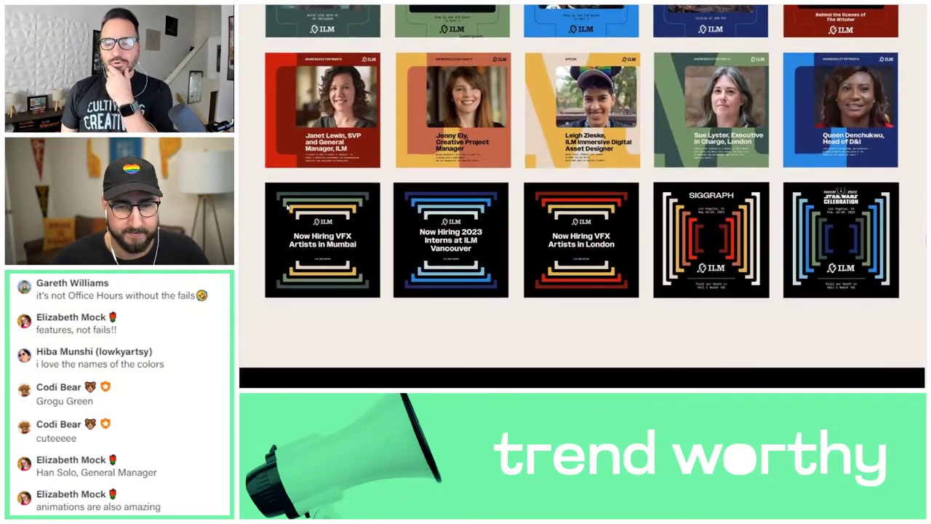
pyautogui.scroll(-1, 287, 208)
pyautogui.scroll(-7, 287, 208)
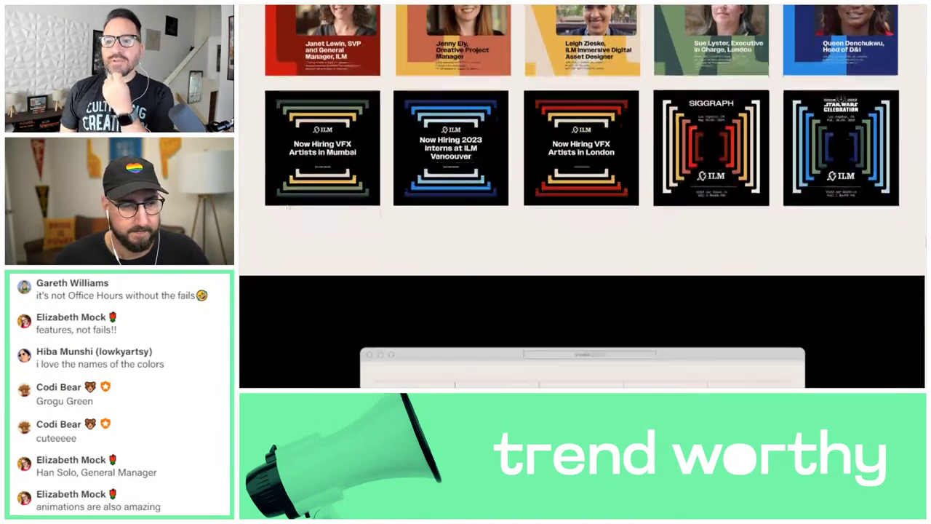
pyautogui.scroll(-4, 286, 208)
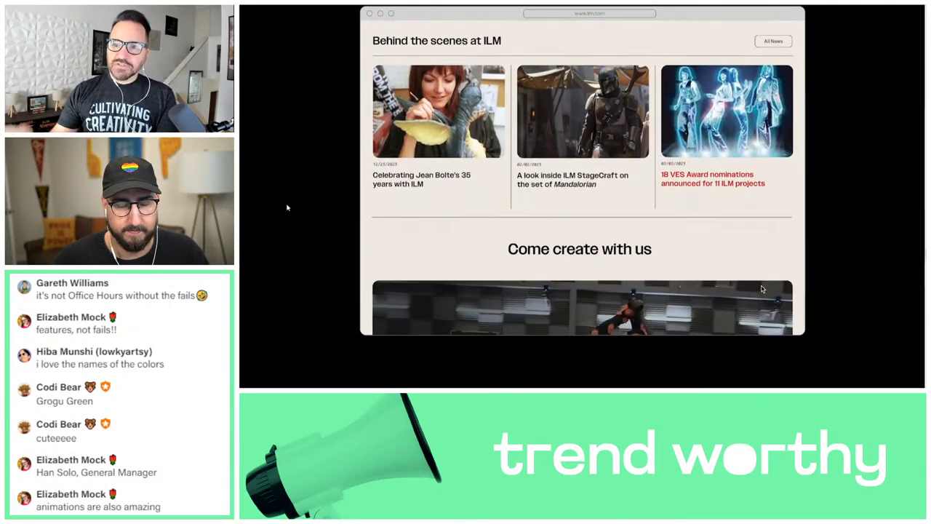
pyautogui.scroll(-1, 287, 208)
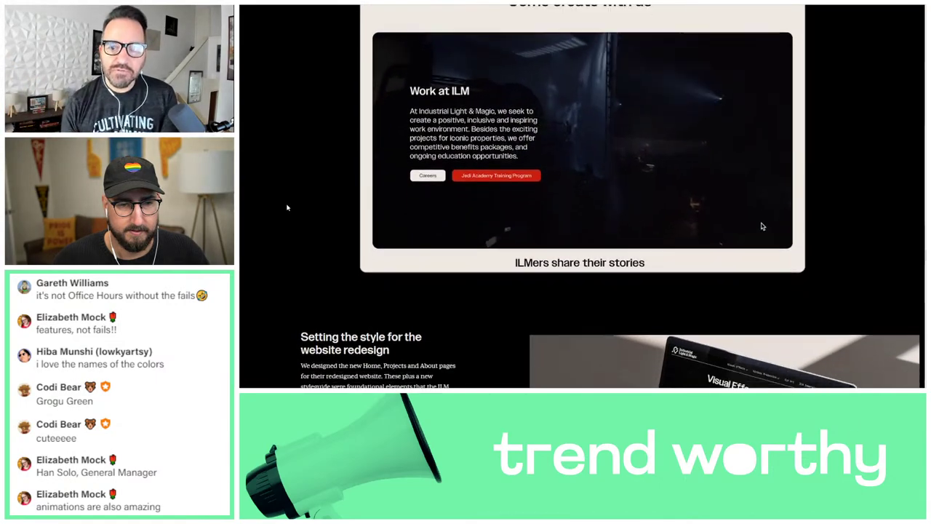
pyautogui.scroll(-3, 287, 208)
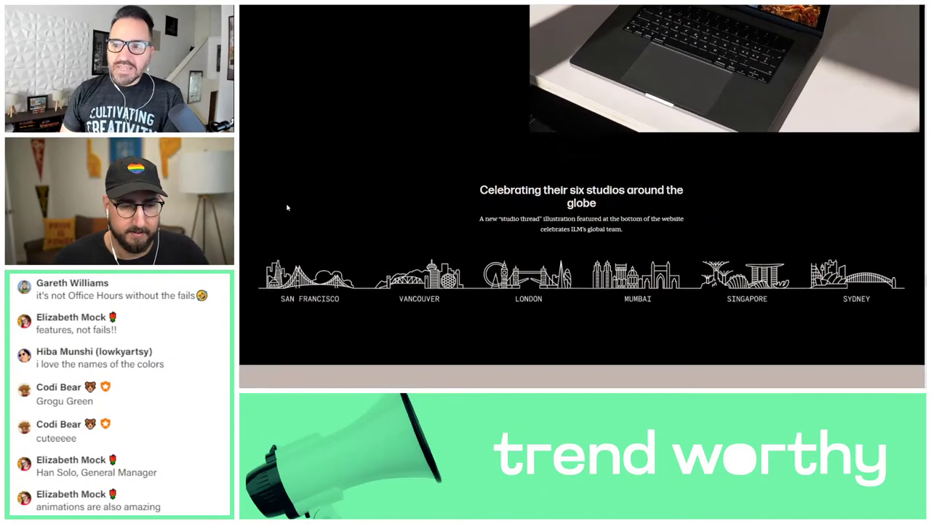
pyautogui.scroll(-4, 286, 208)
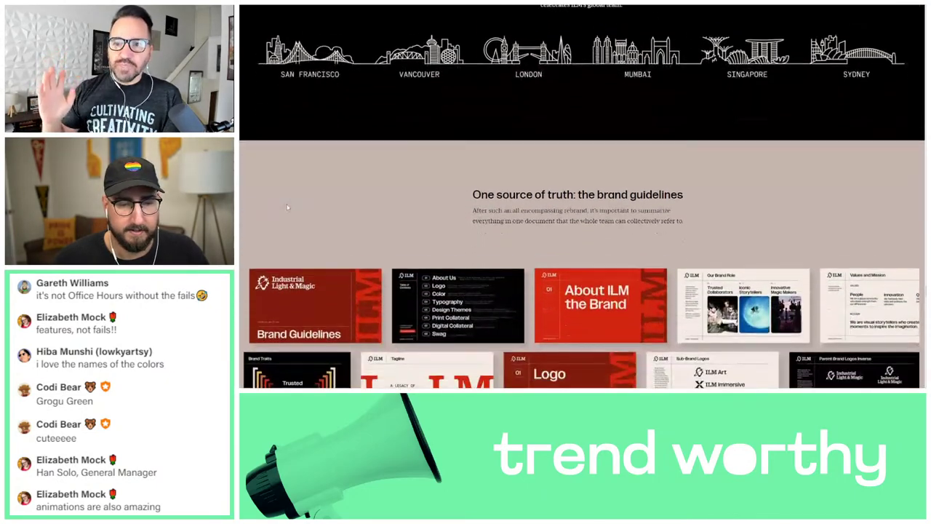
# Scroll past the brand guidelines slides and client quote to 'The rebrand reveal video'.
pyautogui.scroll(-3, 286, 208)
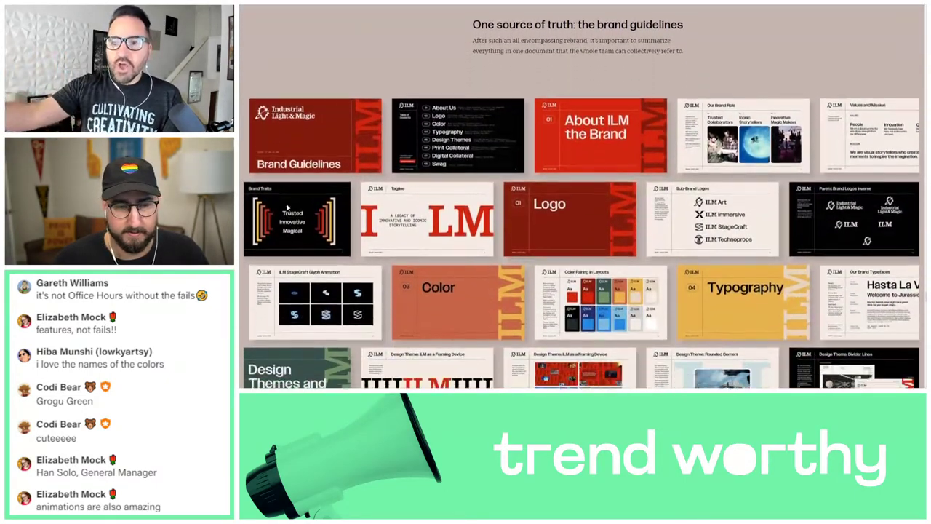
pyautogui.scroll(-1, 287, 208)
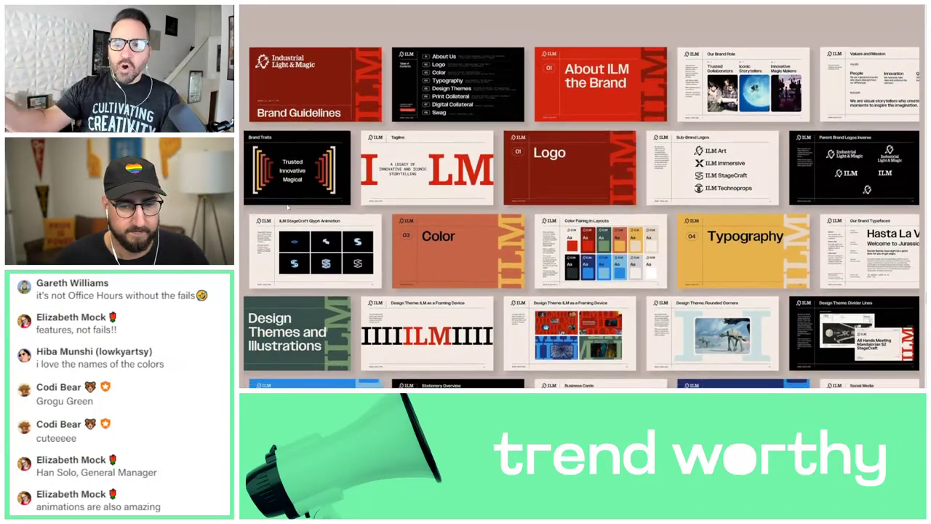
pyautogui.scroll(-1, 288, 207)
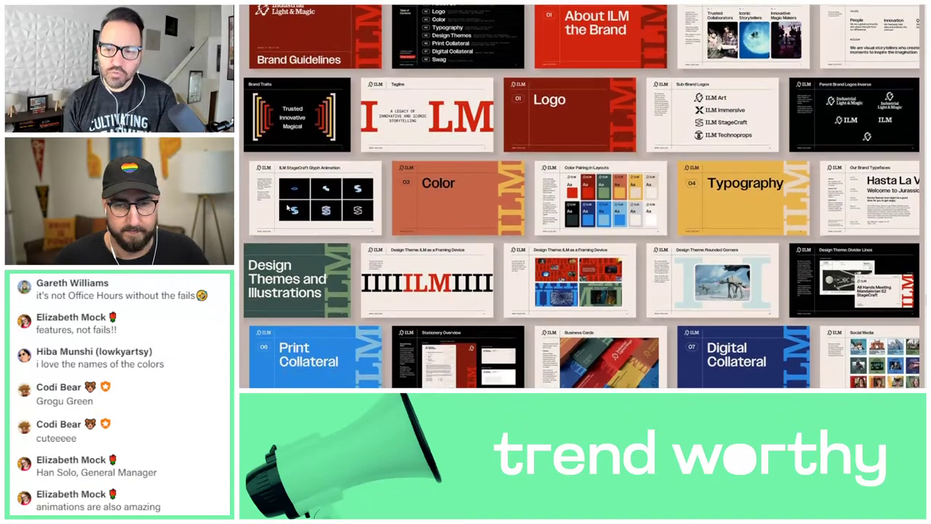
pyautogui.scroll(-1, 288, 208)
pyautogui.scroll(-2, 288, 208)
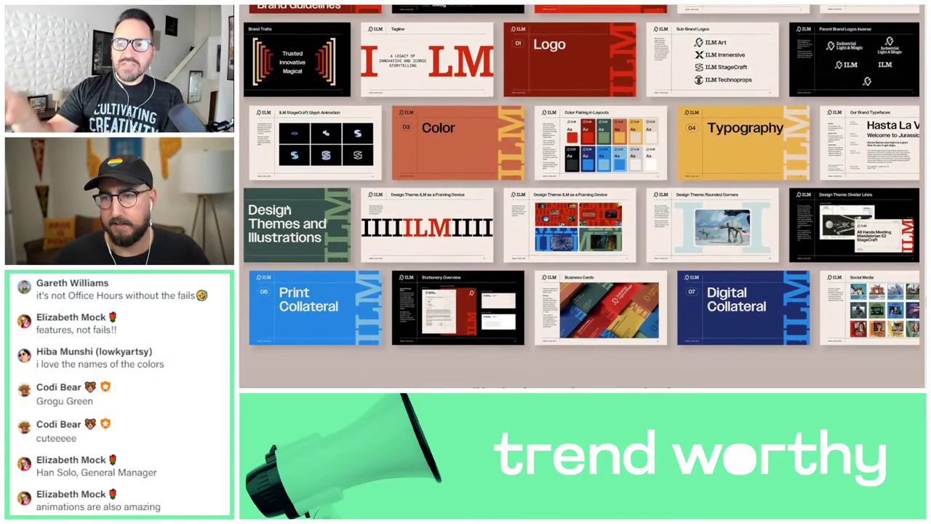
pyautogui.scroll(-2, 288, 208)
pyautogui.scroll(-3, 289, 208)
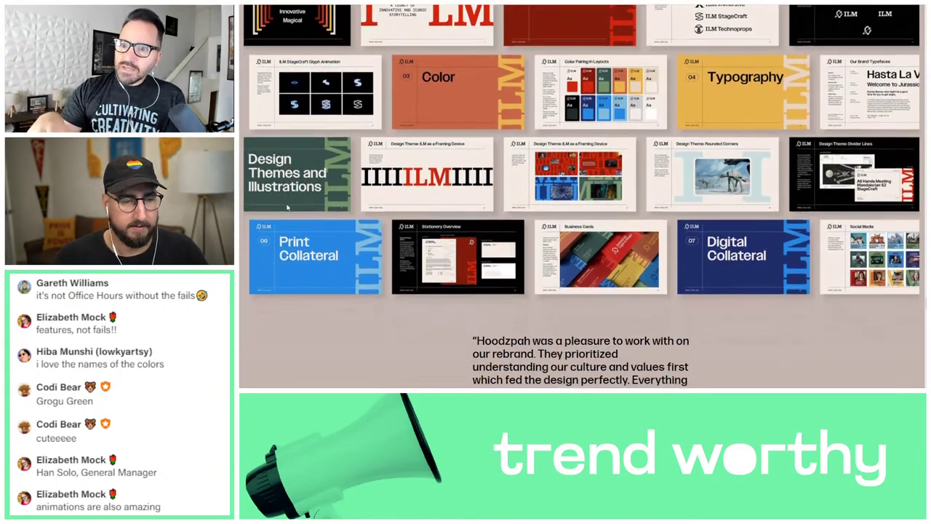
pyautogui.scroll(-4, 288, 208)
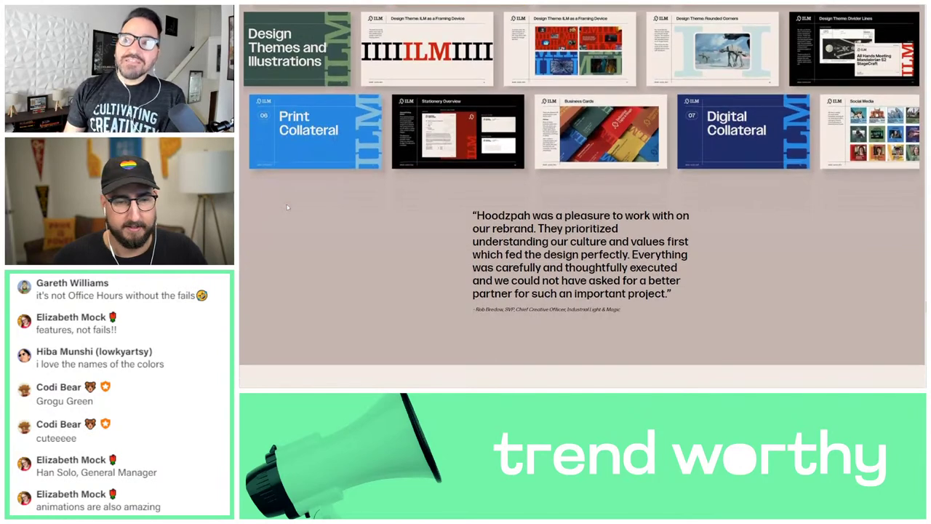
pyautogui.scroll(-9, 287, 207)
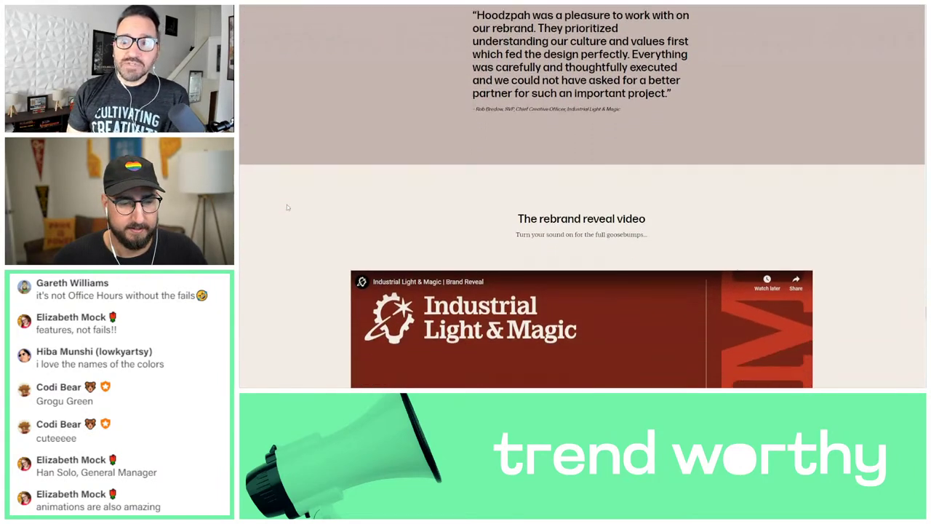
# Scroll down to the Merch section's black ILM T-shirt and cap photos.
pyautogui.scroll(-4, 286, 207)
pyautogui.scroll(-3, 286, 208)
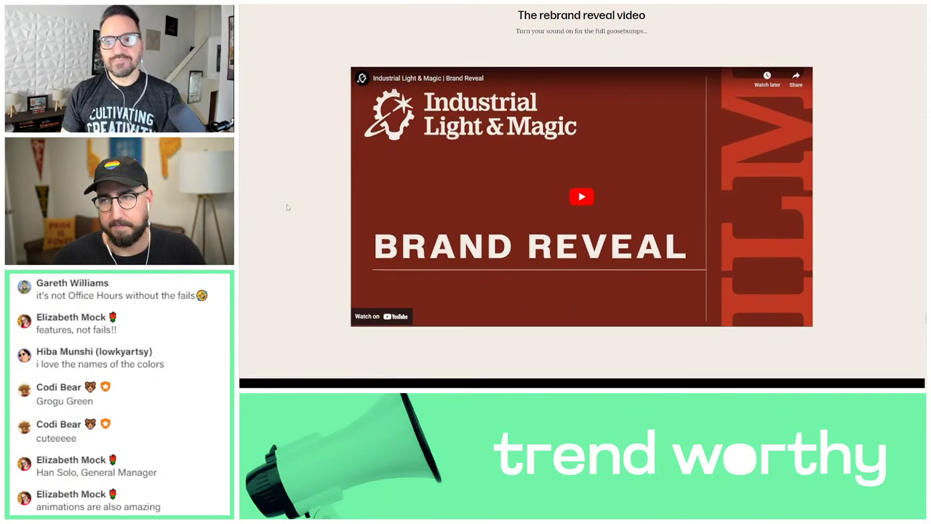
pyautogui.scroll(-6, 287, 207)
pyautogui.scroll(-20, 286, 207)
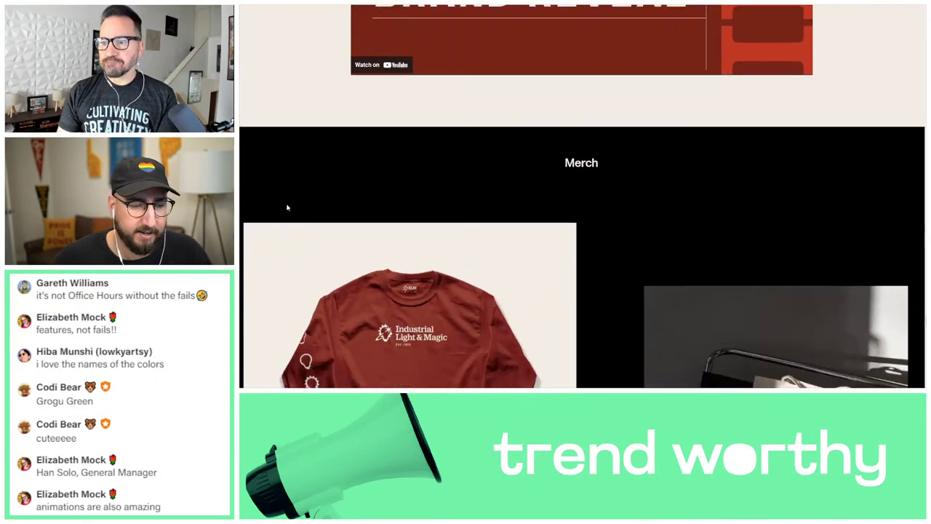
pyautogui.scroll(-4, 287, 207)
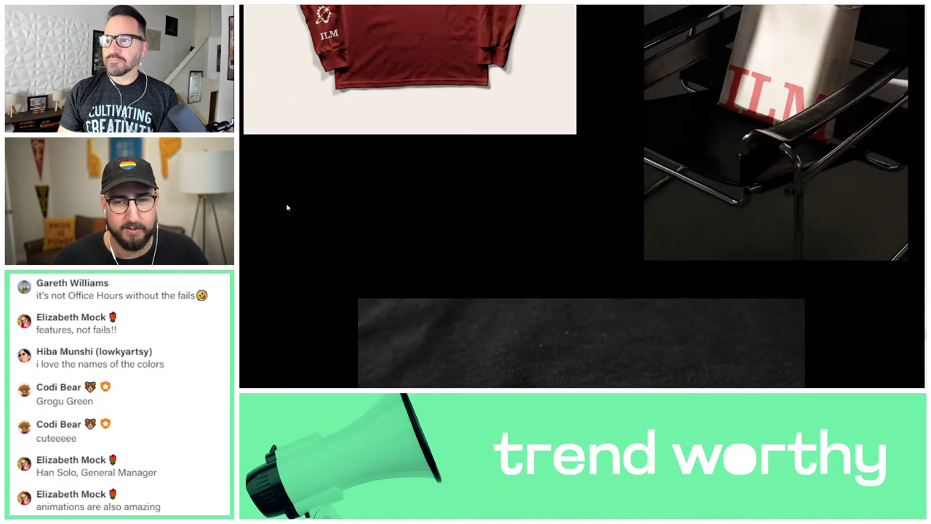
pyautogui.scroll(-14, 673, 153)
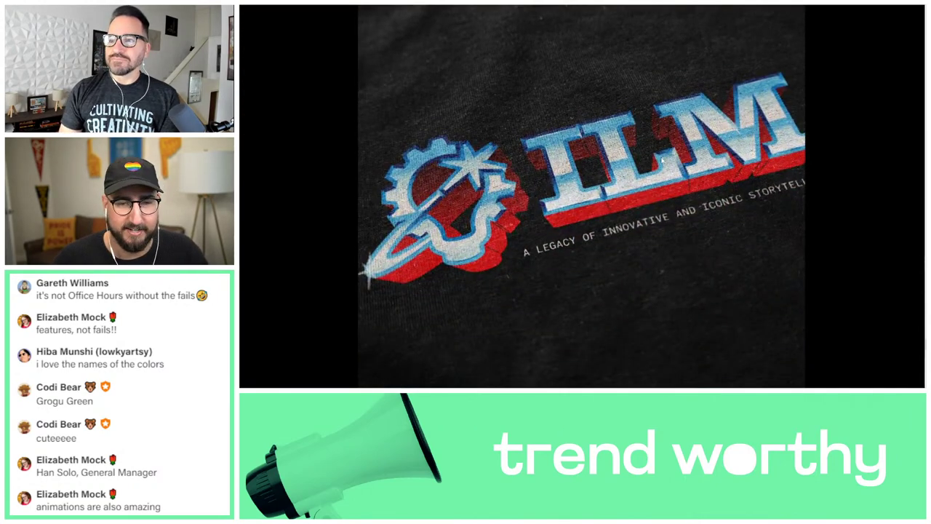
pyautogui.scroll(-20, 641, 168)
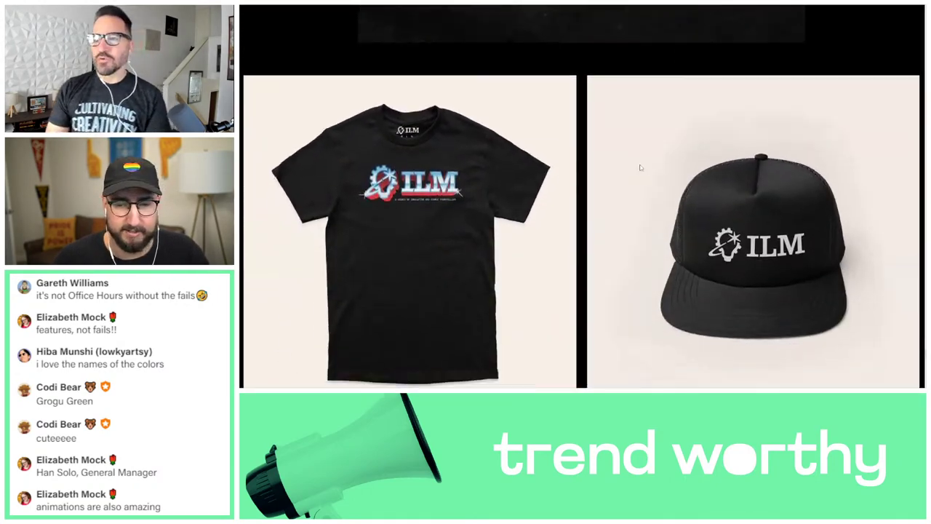
pyautogui.scroll(-6, 641, 168)
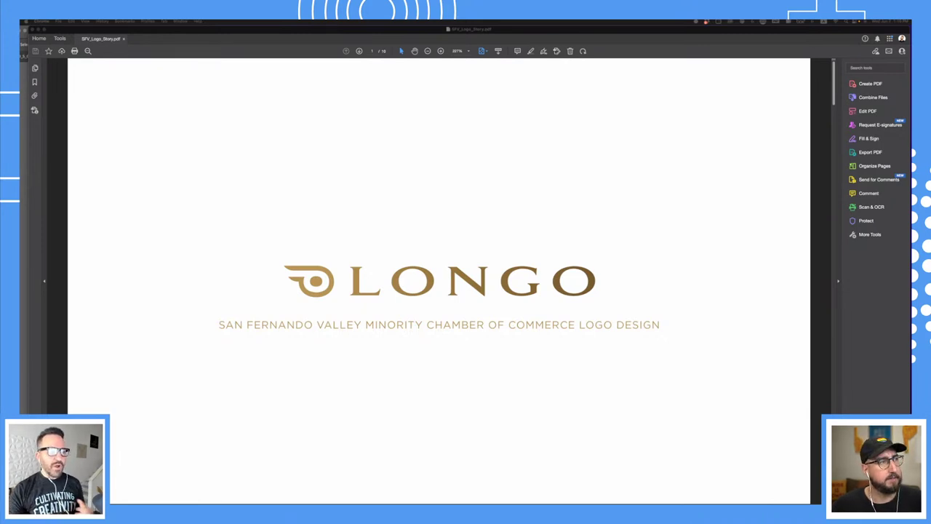
# Page from The Village page to Logo Option 1 in the SFV chamber logo presentation.
pyautogui.scroll(-5, 487, 294)
pyautogui.scroll(3, 488, 295)
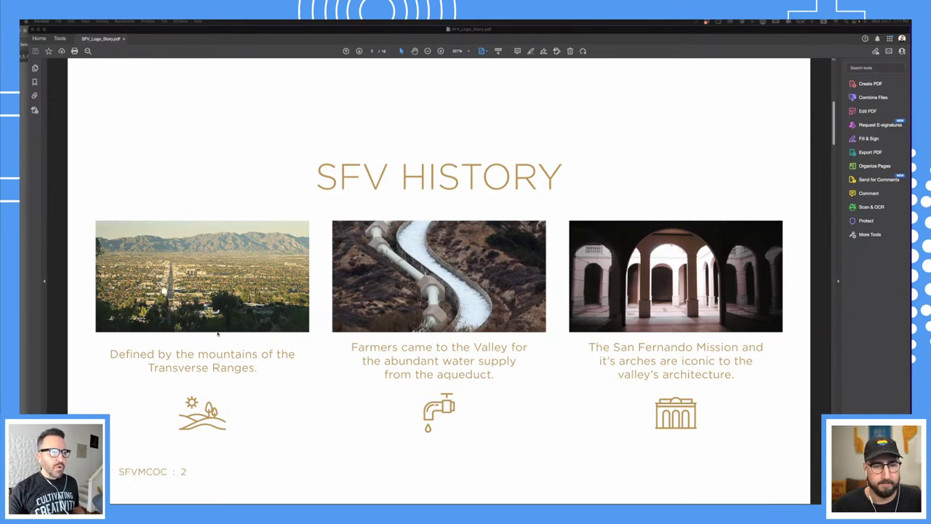
pyautogui.press('Right')
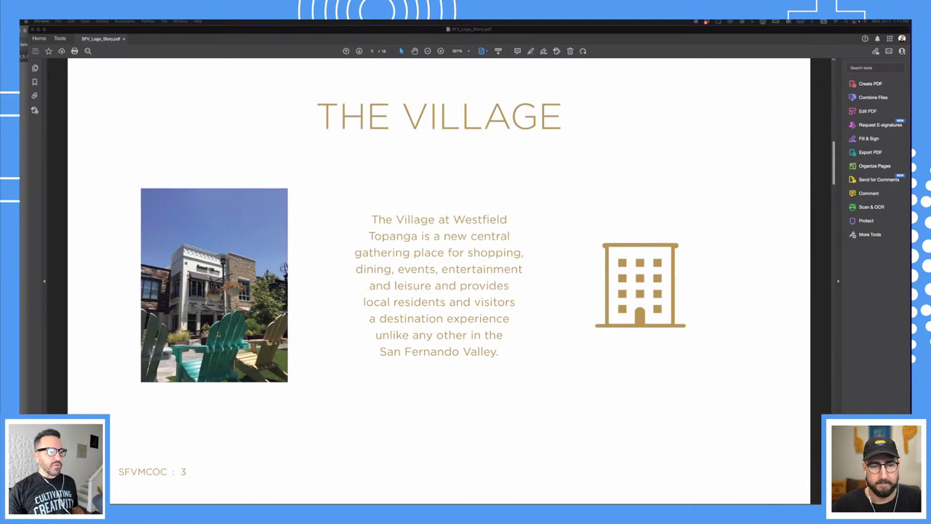
pyautogui.press('Right')
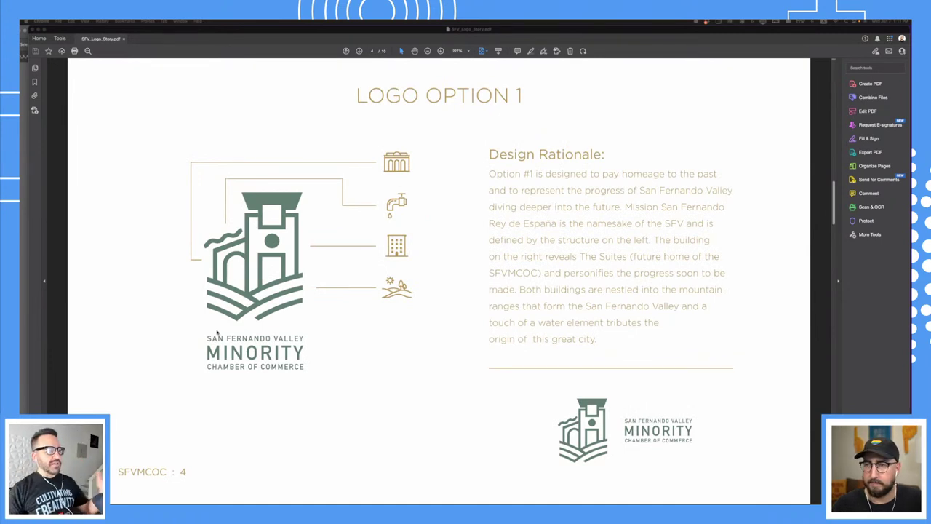
pyautogui.press('Left')
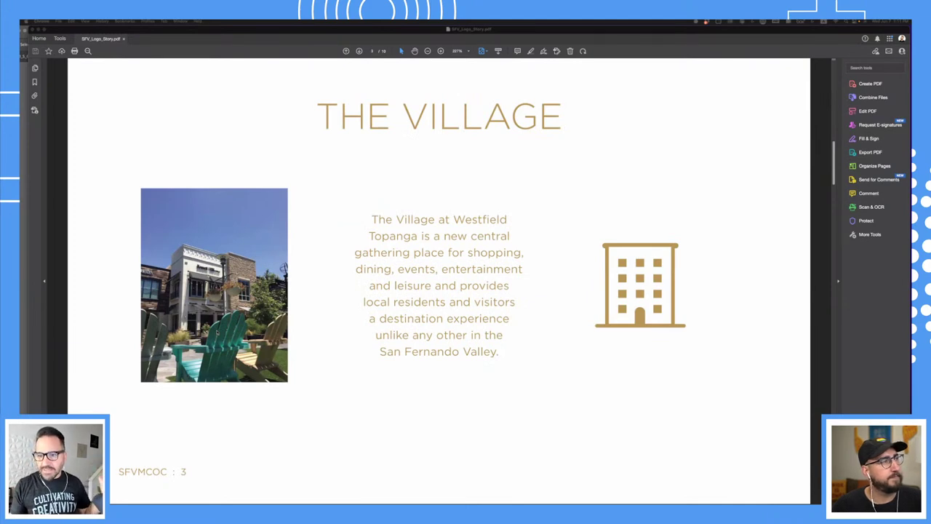
pyautogui.press('Right')
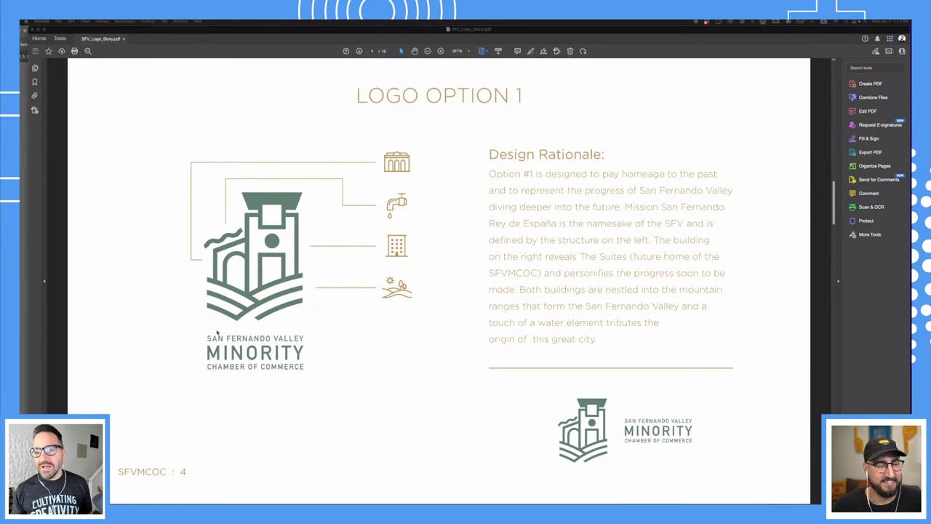
# Step through Logo Options 2, 3, 4 and 5 in the presentation.
pyautogui.press('Right')
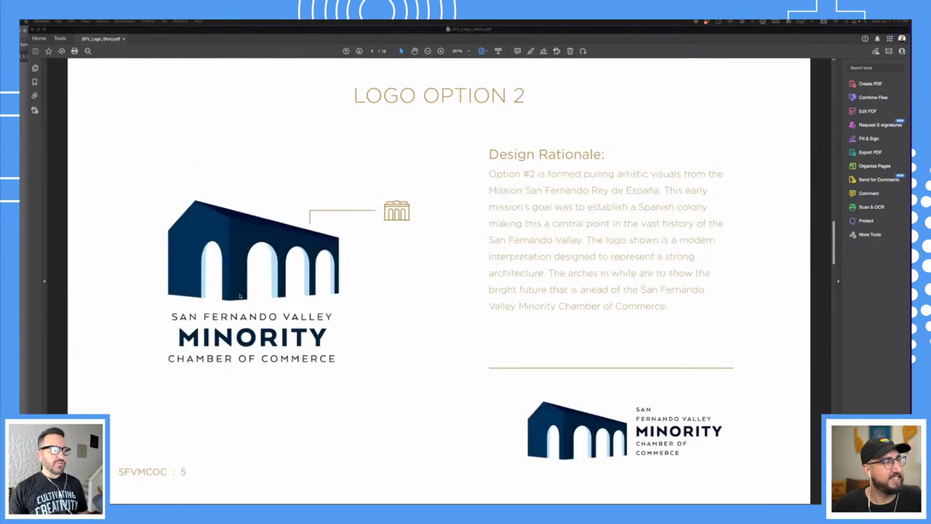
pyautogui.press('Right')
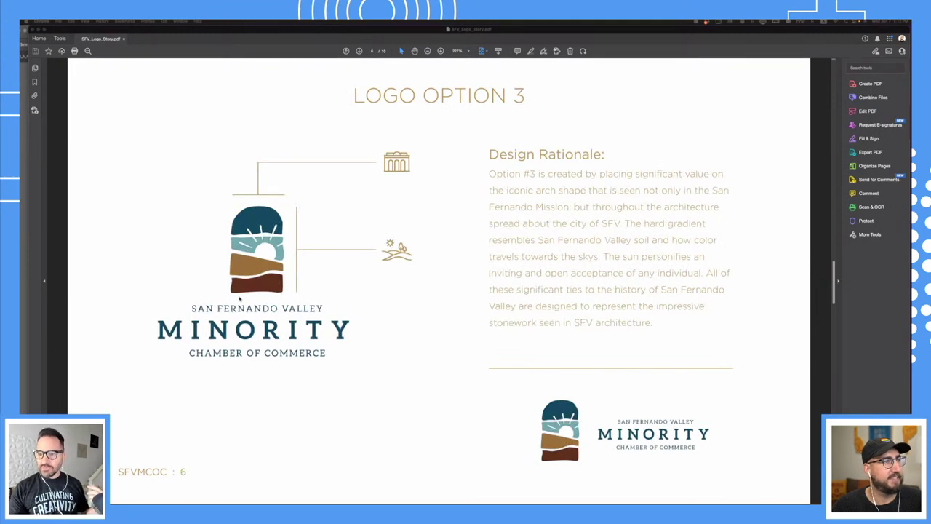
pyautogui.press('Right')
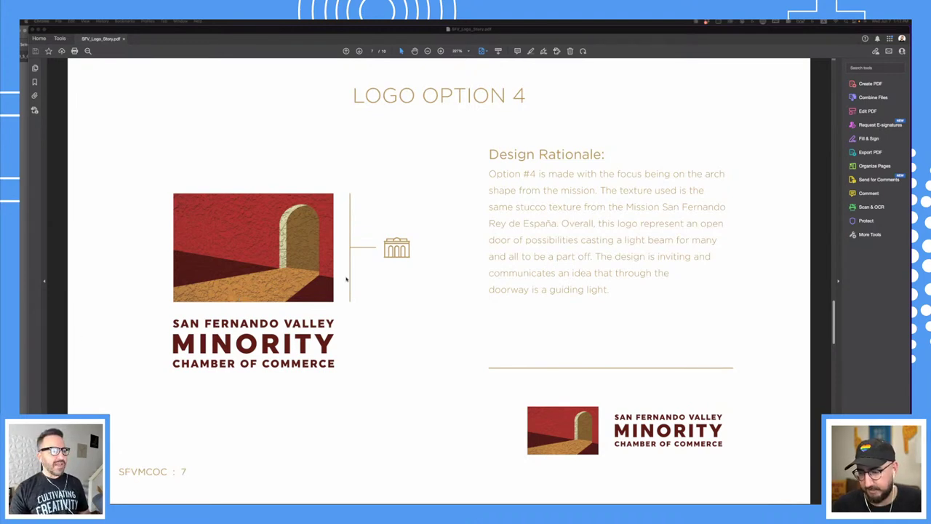
pyautogui.press('Right')
pyautogui.press('Right')
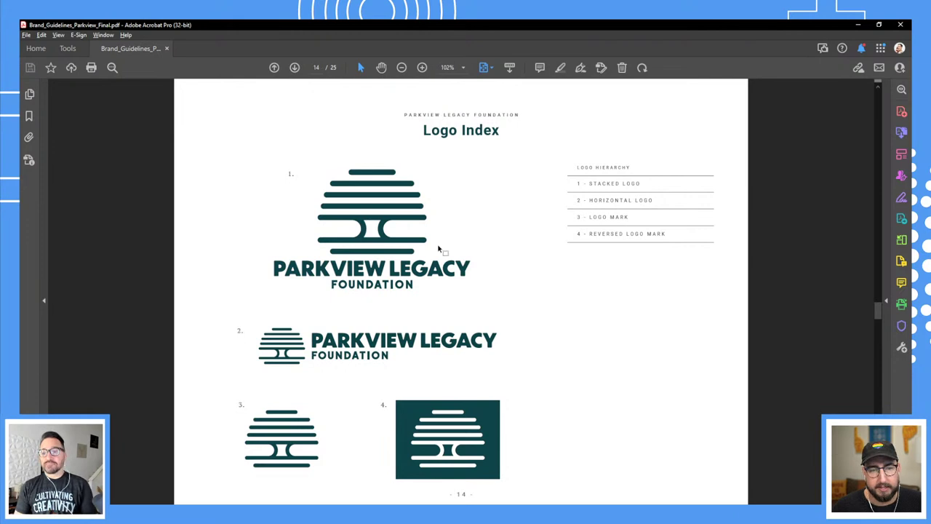
# Scroll the Parkview guidelines PDF to page 13, 'Behind the Logo'.
pyautogui.scroll(3, 438, 250)
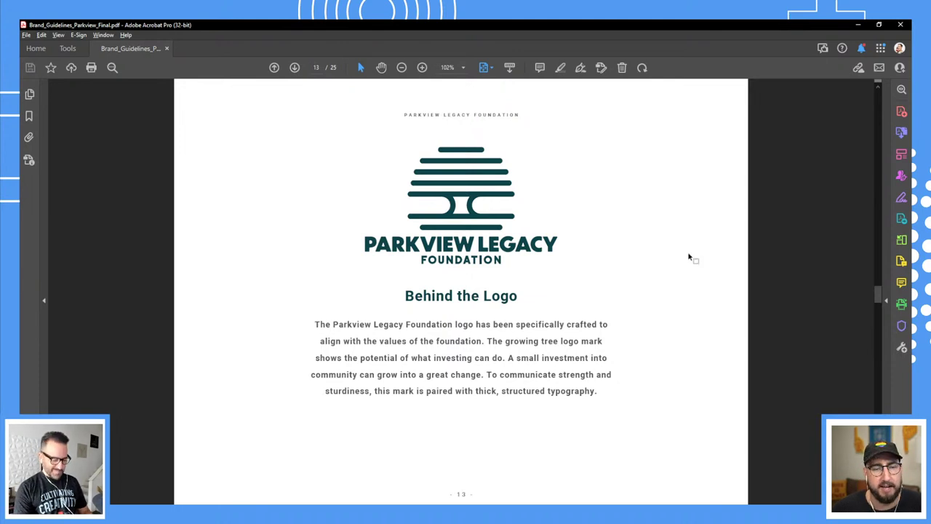
# Scroll through the Parkview guidelines' logo, colour and digital pages to page 25, then back up.
pyautogui.scroll(-1, 690, 257)
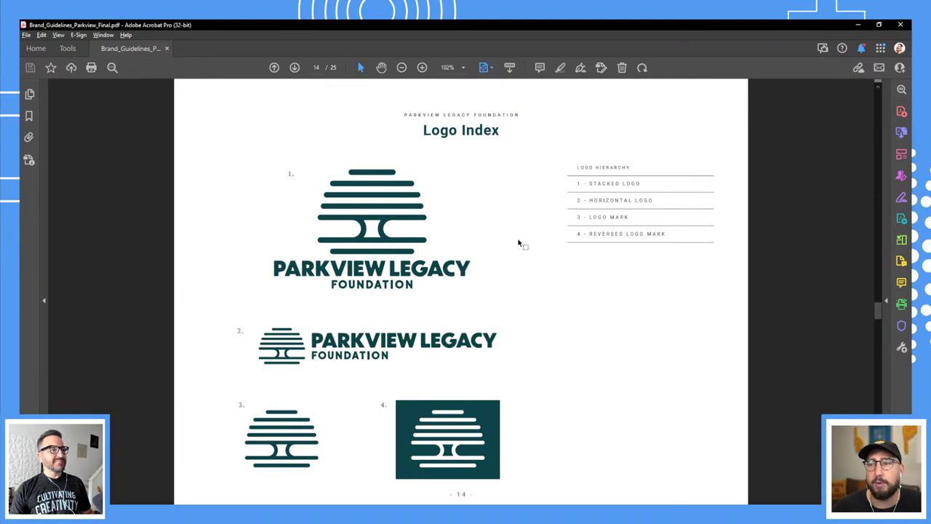
pyautogui.scroll(-1, 519, 244)
pyautogui.scroll(-1, 519, 244)
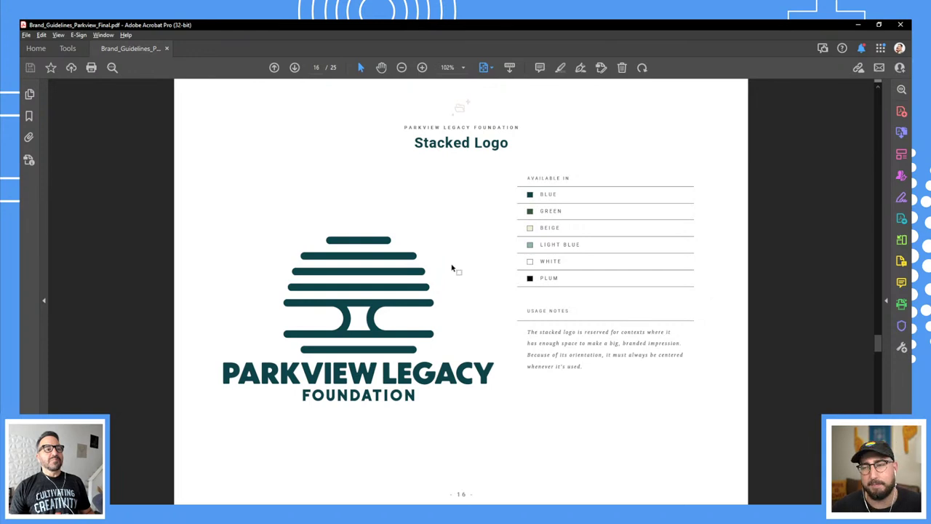
pyautogui.scroll(-1, 451, 269)
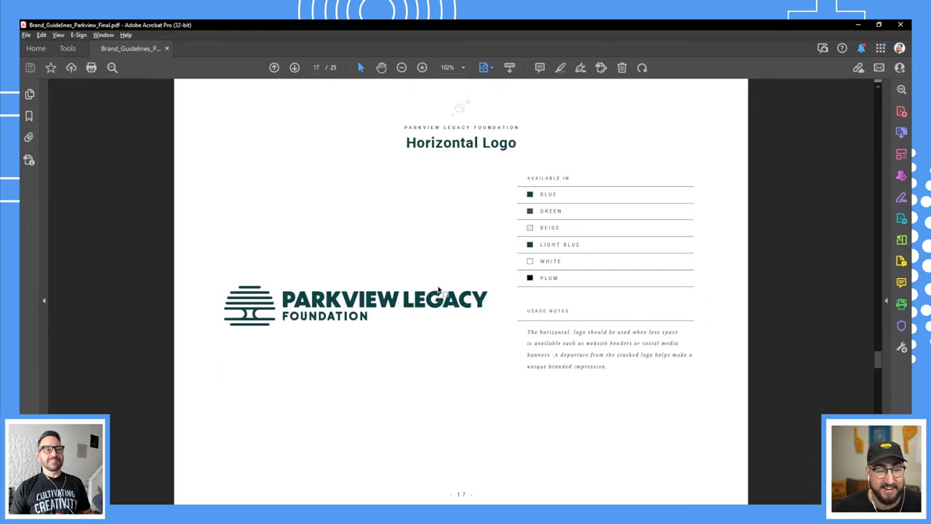
pyautogui.scroll(-1, 437, 293)
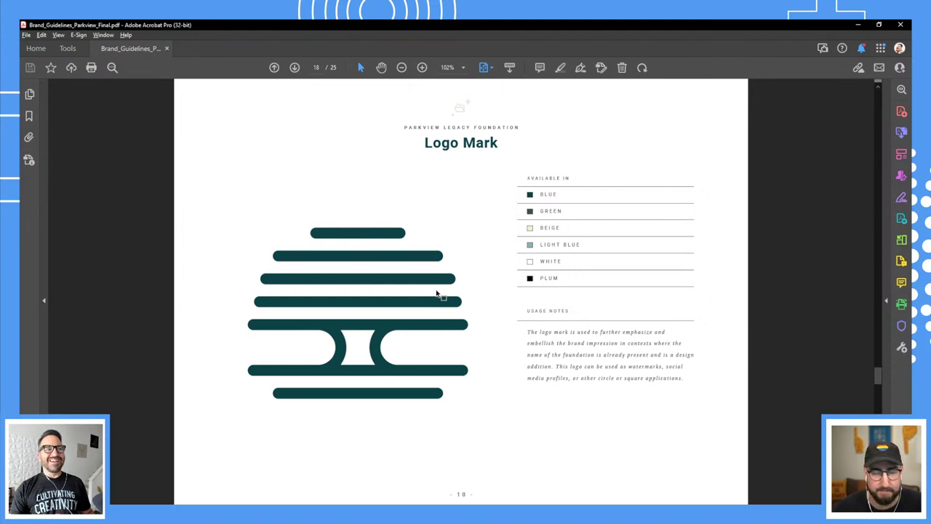
pyautogui.scroll(-1, 437, 293)
pyautogui.scroll(-2, 438, 293)
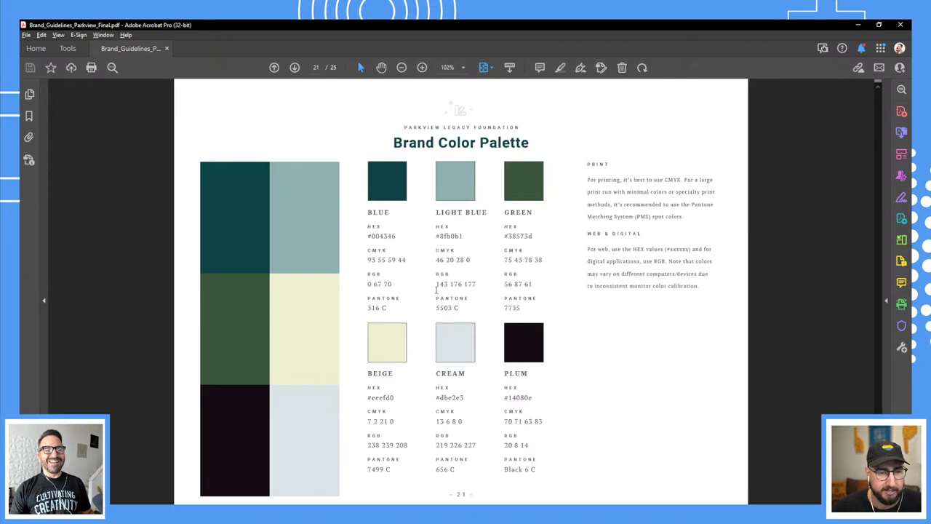
pyautogui.scroll(1, 437, 293)
pyautogui.scroll(-2, 437, 293)
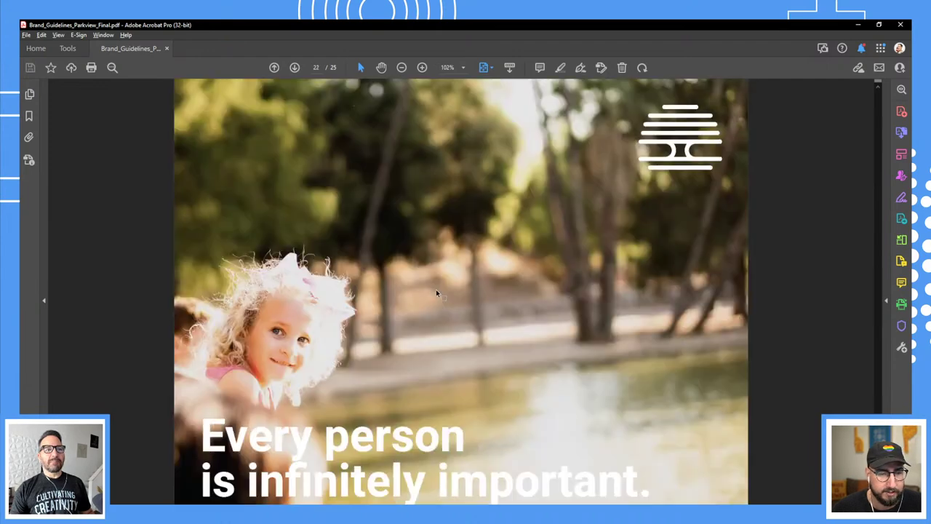
pyautogui.scroll(-3, 437, 293)
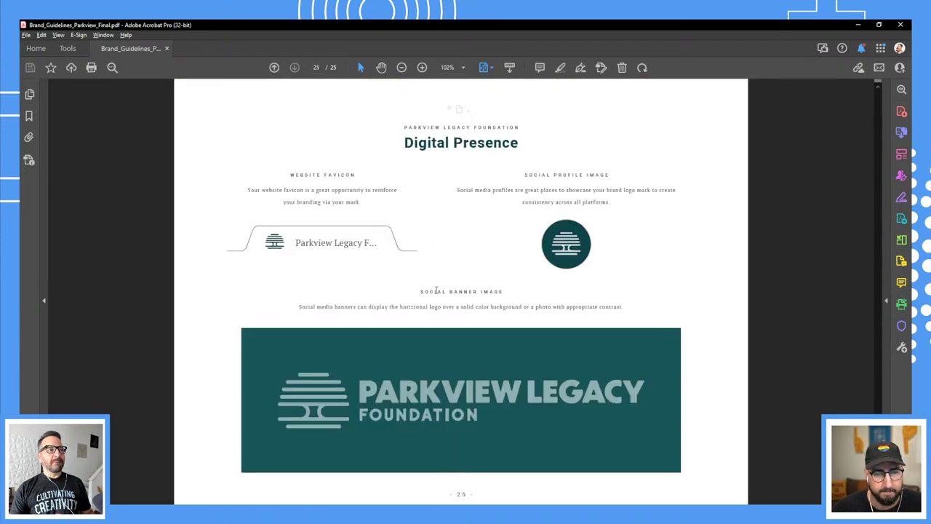
pyautogui.scroll(14, 437, 291)
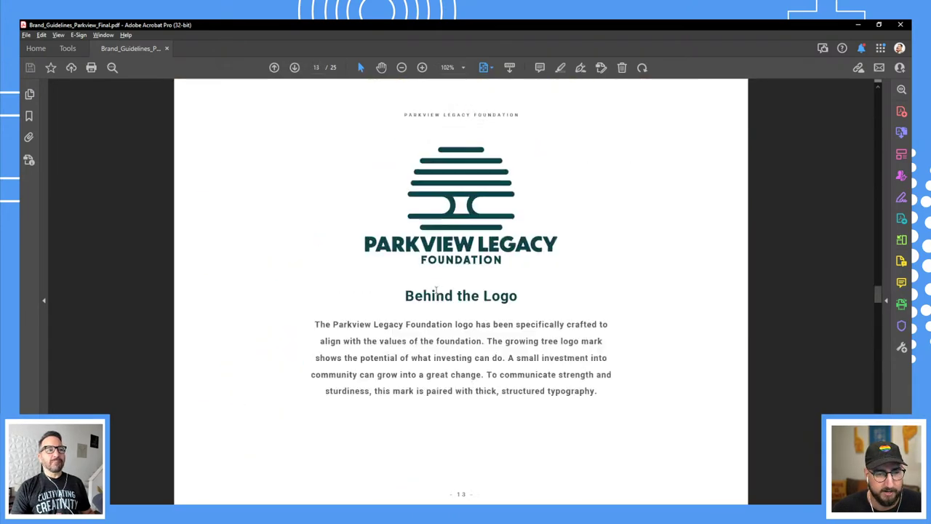
pyautogui.scroll(3, 437, 293)
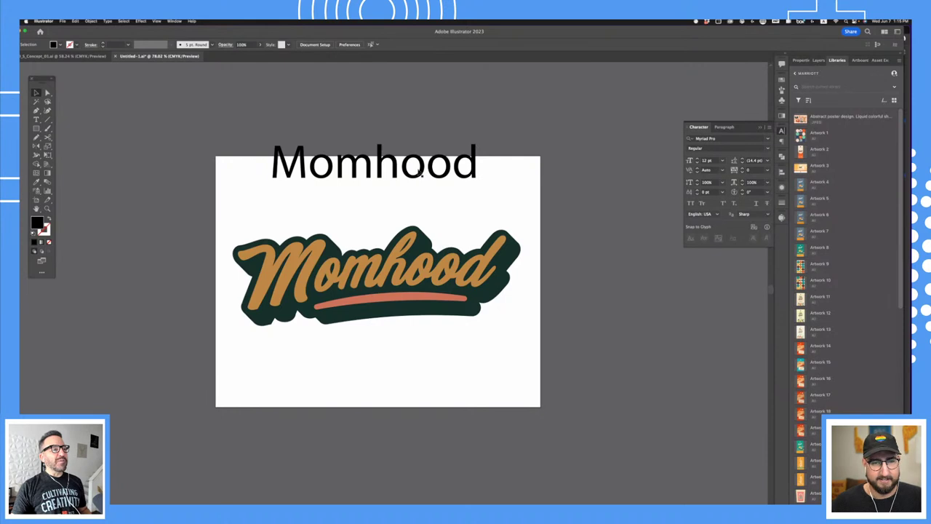
# Drag the plain Myriad Pro 'Momhood' text above the script Momhood logo and deselect it.
pyautogui.moveTo(420, 173); pyautogui.dragTo(420, 88)
pyautogui.click(409, 203)
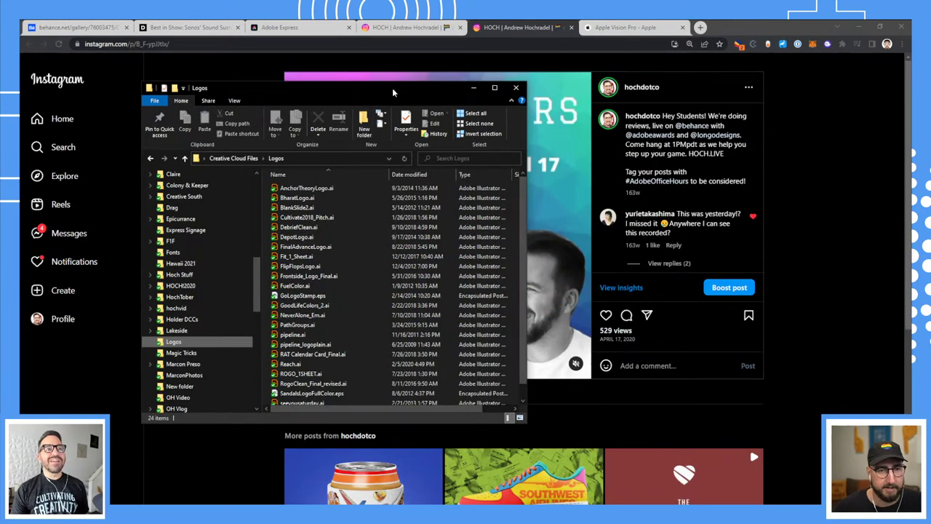
# Reposition and enlarge the Logos folder window, then open AnchorTheoryLogo.ai in Illustrator.
pyautogui.moveTo(393, 92); pyautogui.dragTo(390, 40)
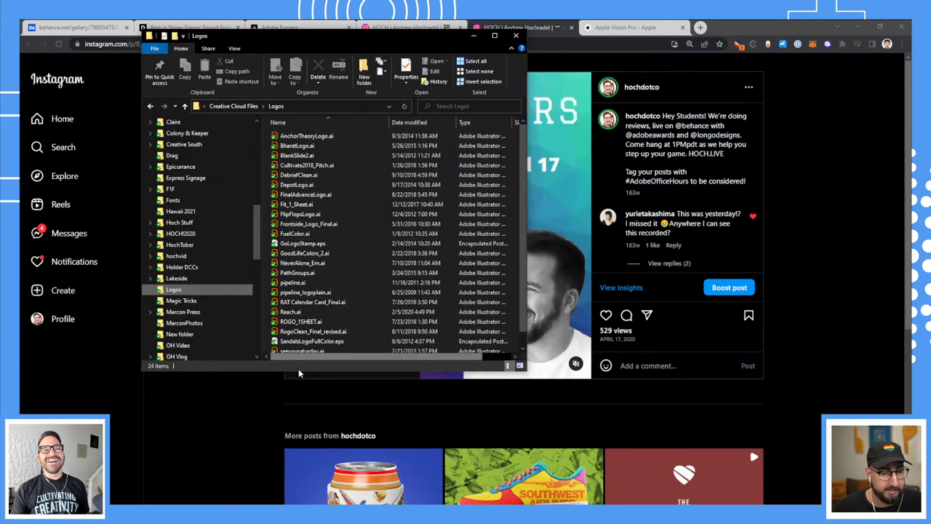
pyautogui.moveTo(301, 371); pyautogui.dragTo(294, 467)
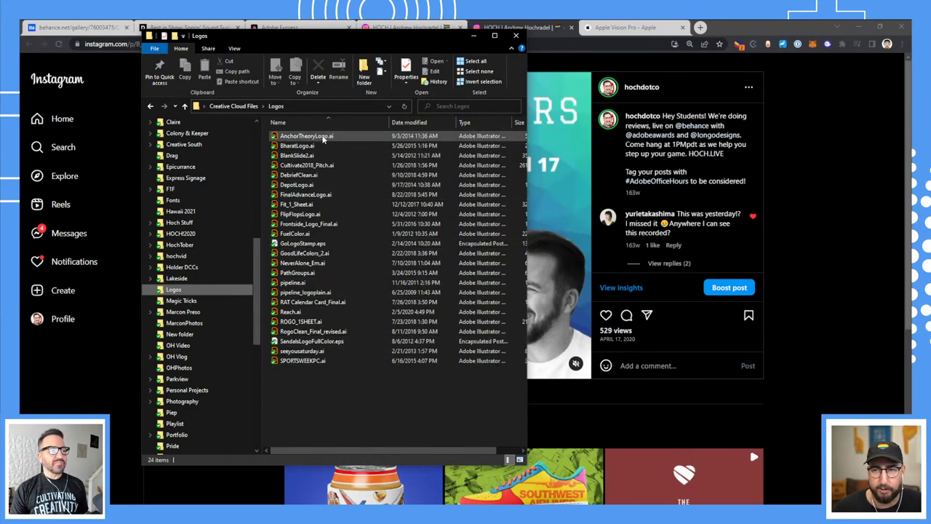
pyautogui.doubleClick(324, 139)
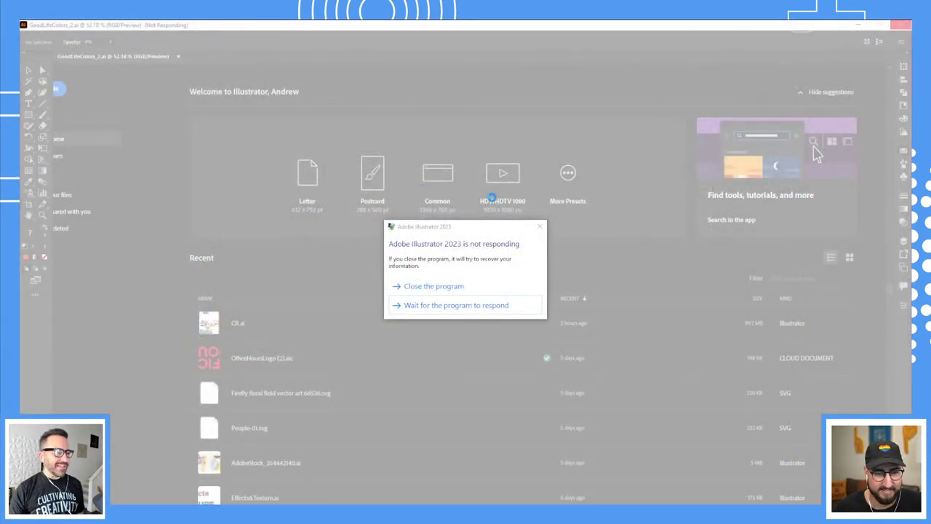
# Dismiss the unresponsive Illustrator and advance the Dropbox preview to TMG_Ideas_2.pdf.
pyautogui.click(465, 286)
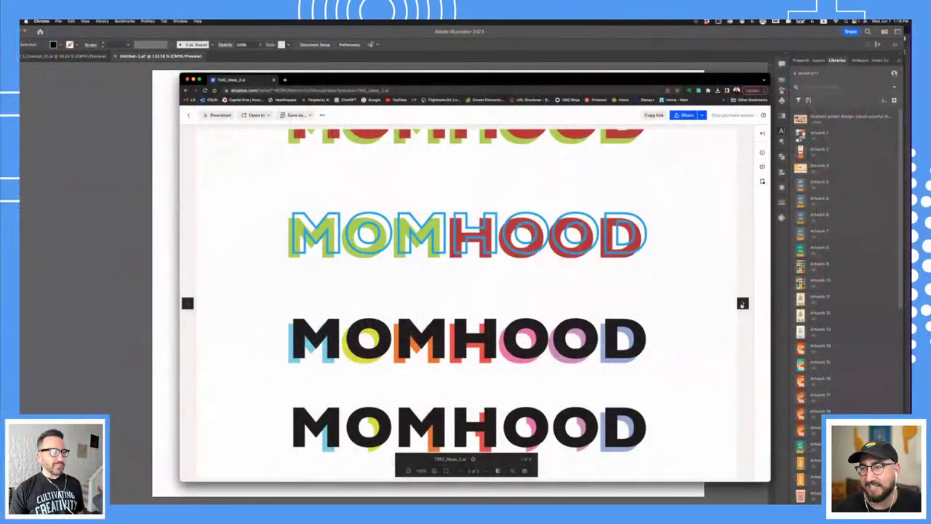
pyautogui.click(742, 303)
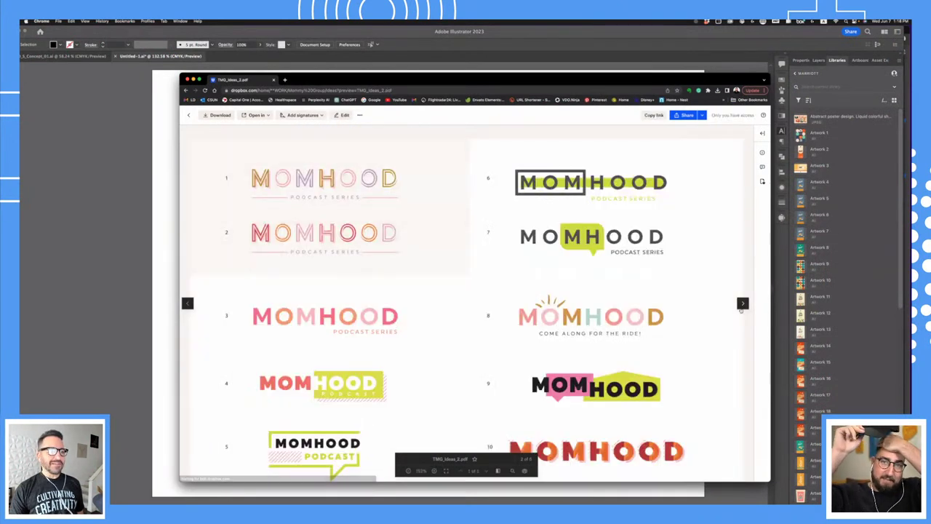
# Advance through TMG_Ideas.ai, TMG_Ideas.pdf and TMG_Vibes.ai to the TMG_Vibes.pdf mood board.
pyautogui.scroll(-1, 742, 303)
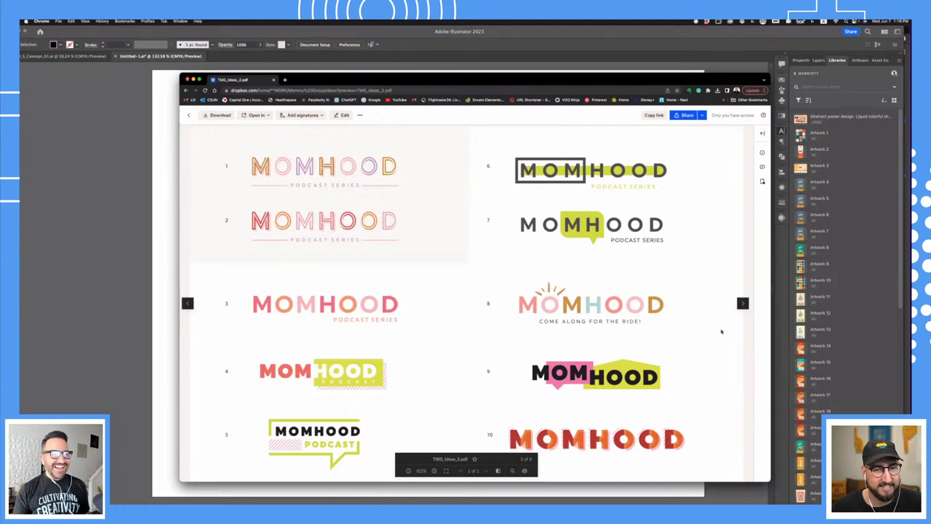
pyautogui.click(742, 303)
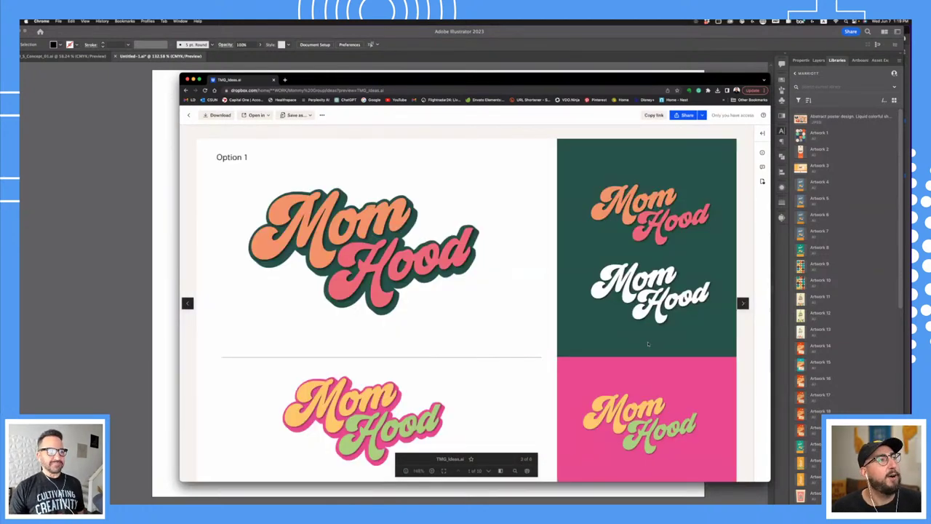
pyautogui.scroll(-1, 648, 344)
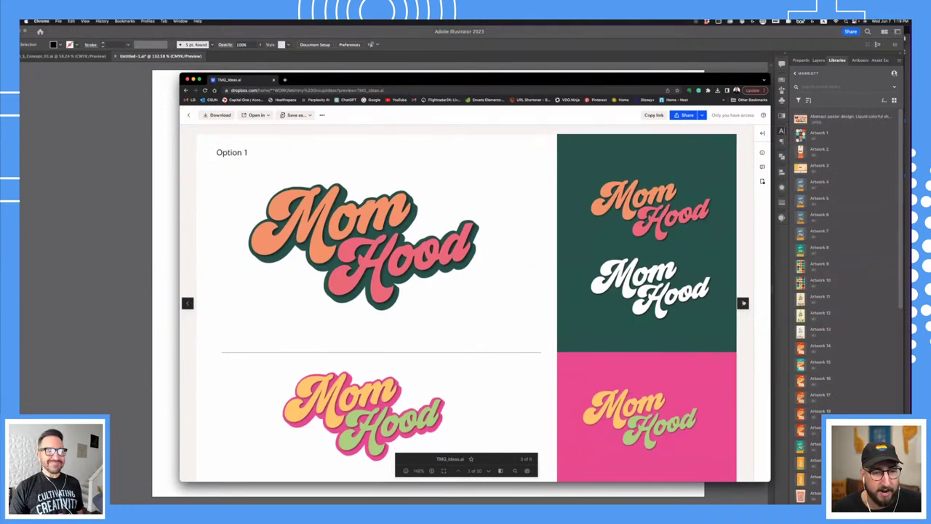
pyautogui.click(742, 303)
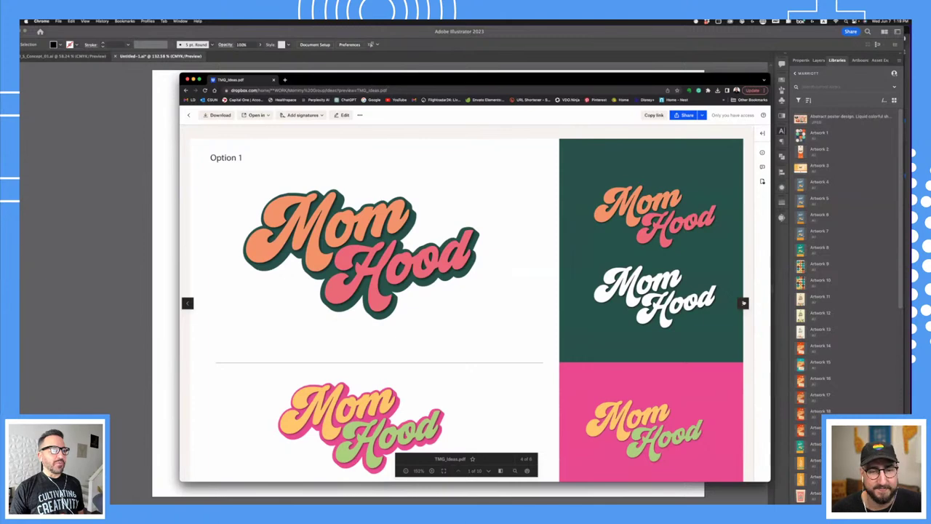
pyautogui.click(743, 303)
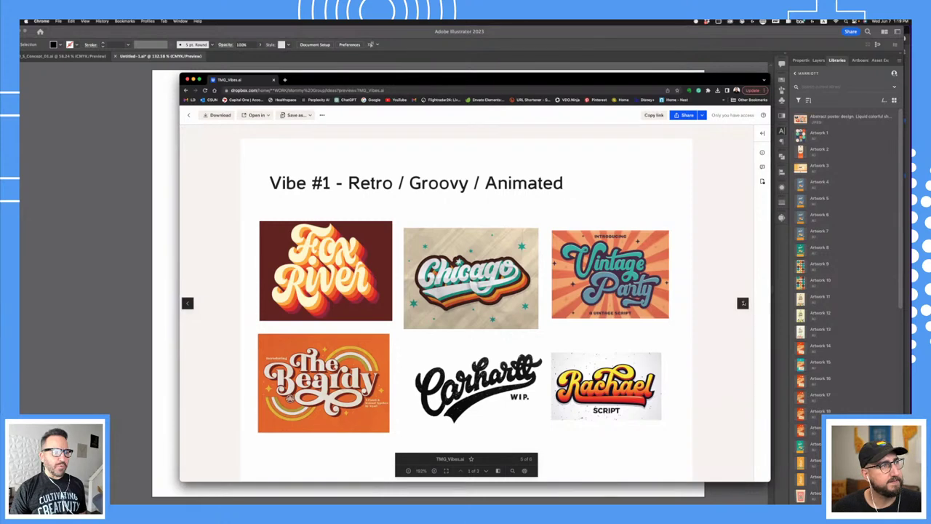
pyautogui.click(742, 303)
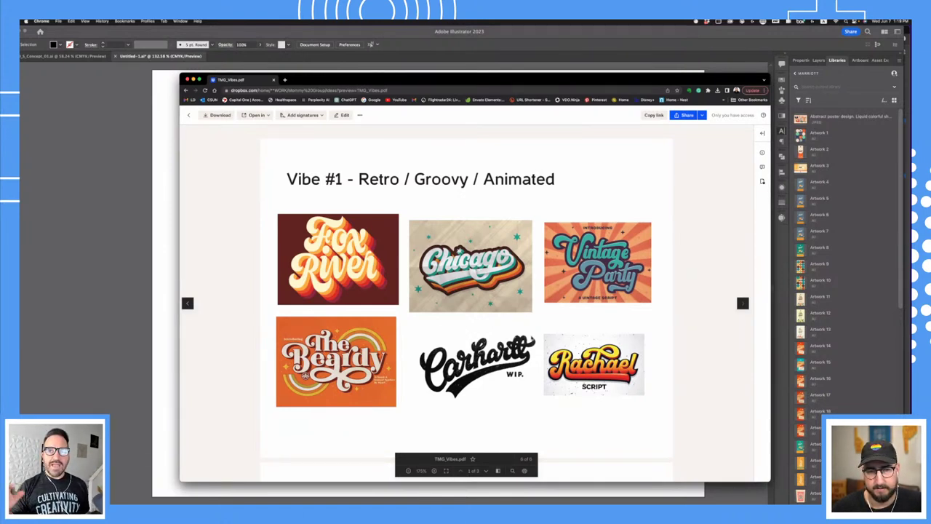
# Go back to TMG_Ideas.pdf and scroll through its Mom Hood logo Options 1–4.
pyautogui.click(188, 302)
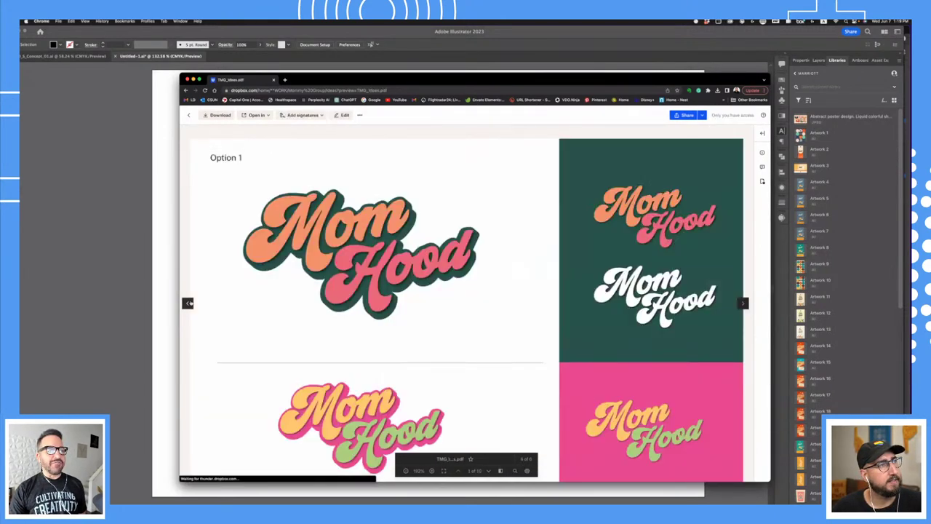
pyautogui.scroll(-10, 551, 330)
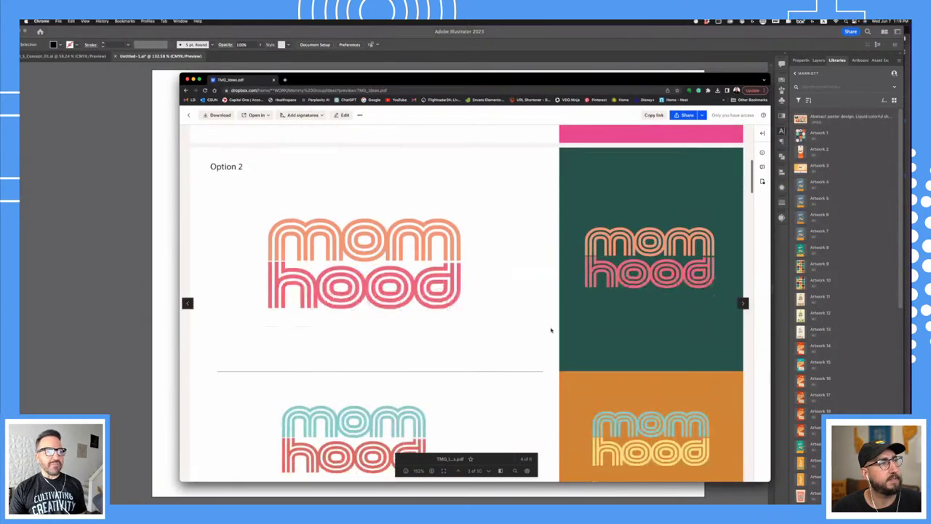
pyautogui.scroll(-5, 551, 330)
pyautogui.scroll(6, 550, 332)
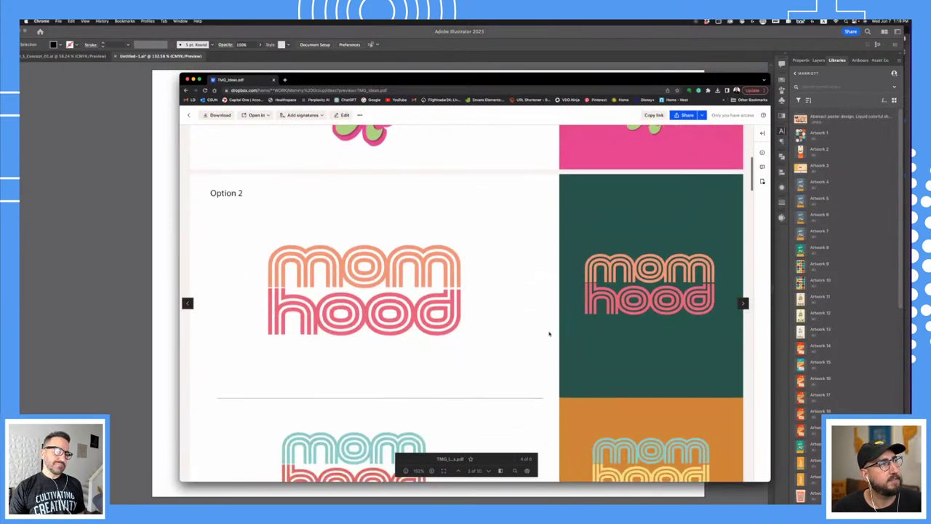
pyautogui.scroll(-3, 549, 333)
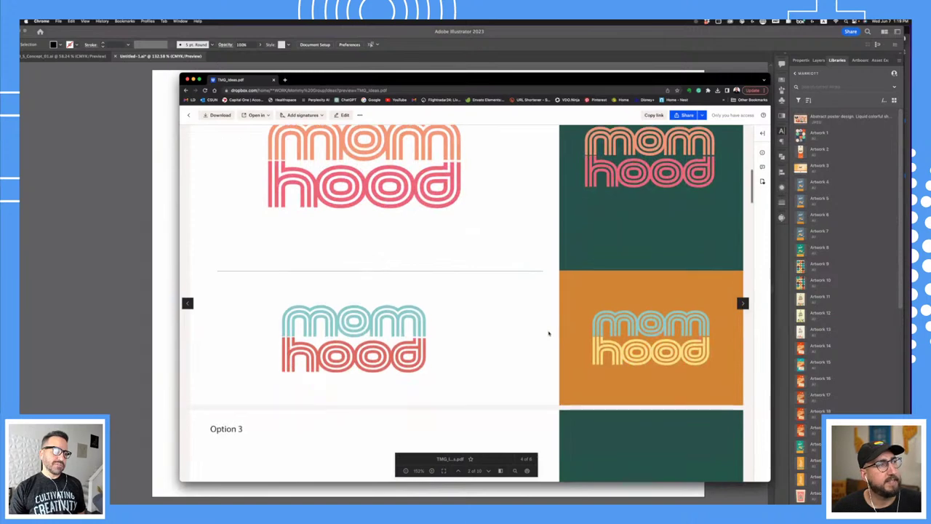
pyautogui.scroll(-9, 550, 333)
# Scroll on through the R-series logos down to the R10–R12 Momhood script versions.
pyautogui.scroll(-9, 549, 333)
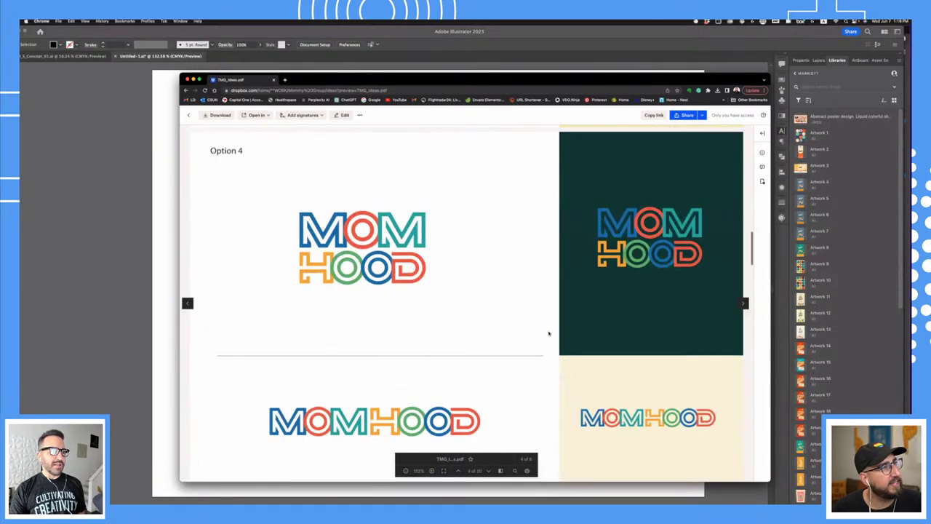
pyautogui.scroll(8, 549, 332)
pyautogui.scroll(2, 548, 332)
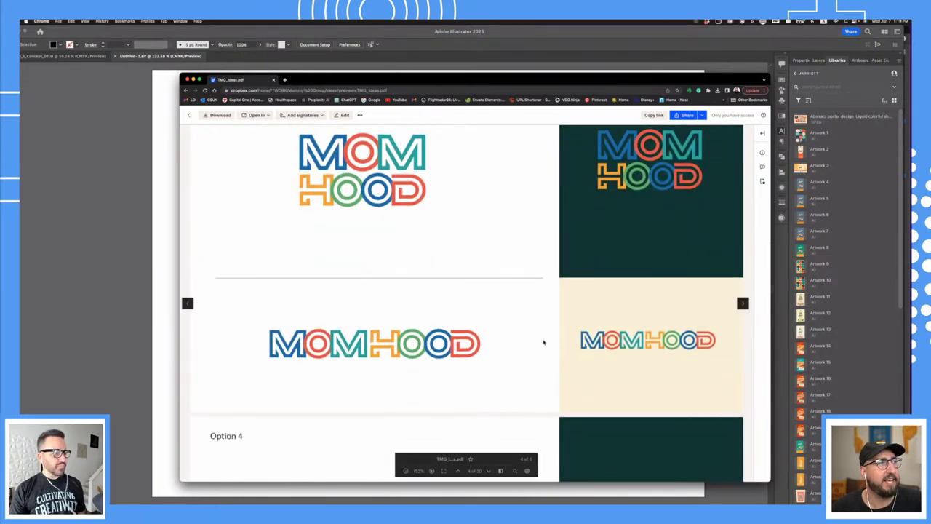
pyautogui.scroll(-10, 544, 339)
pyautogui.scroll(-15, 542, 341)
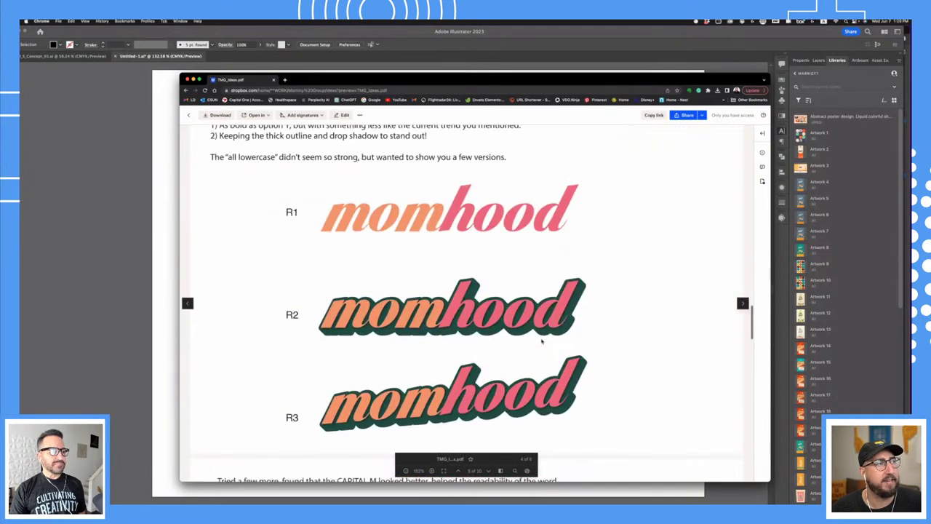
pyautogui.scroll(-5, 542, 341)
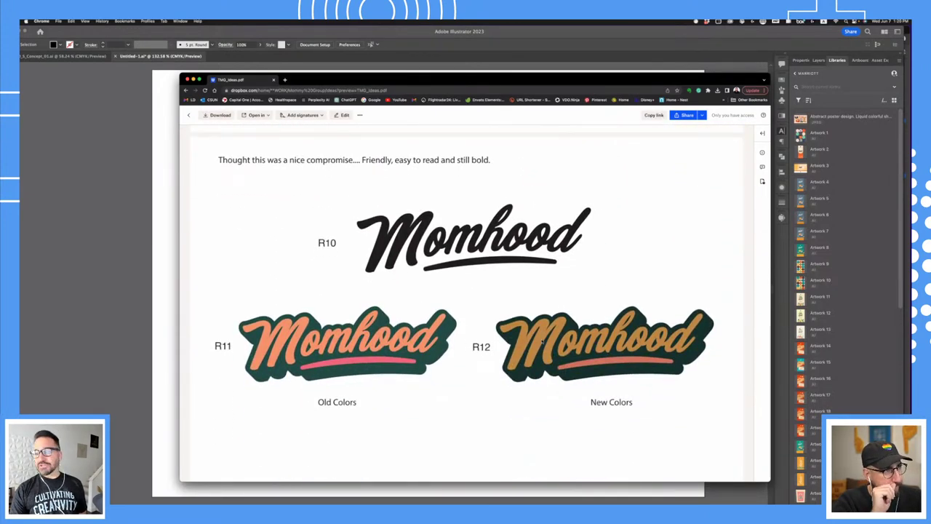
pyautogui.scroll(-2, 542, 342)
pyautogui.scroll(-10, 542, 342)
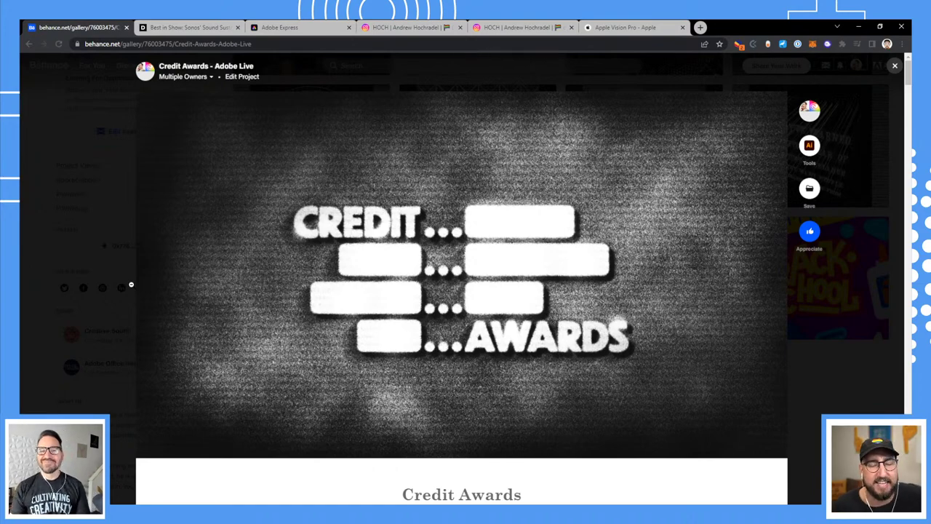
# Scroll down the Credit Awards project to the TYPE SYSTEM section and enlarge its image.
pyautogui.scroll(-6, 130, 284)
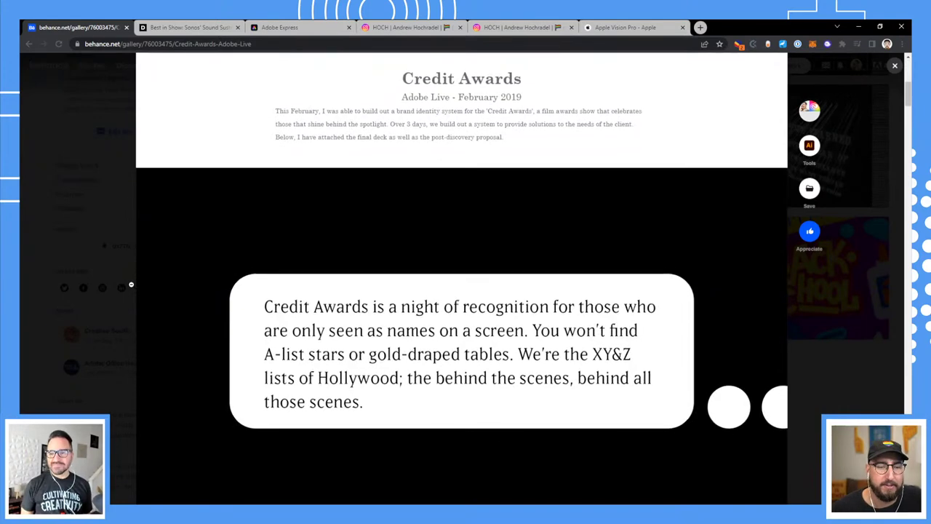
pyautogui.scroll(-2, 508, 252)
pyautogui.scroll(-4, 509, 252)
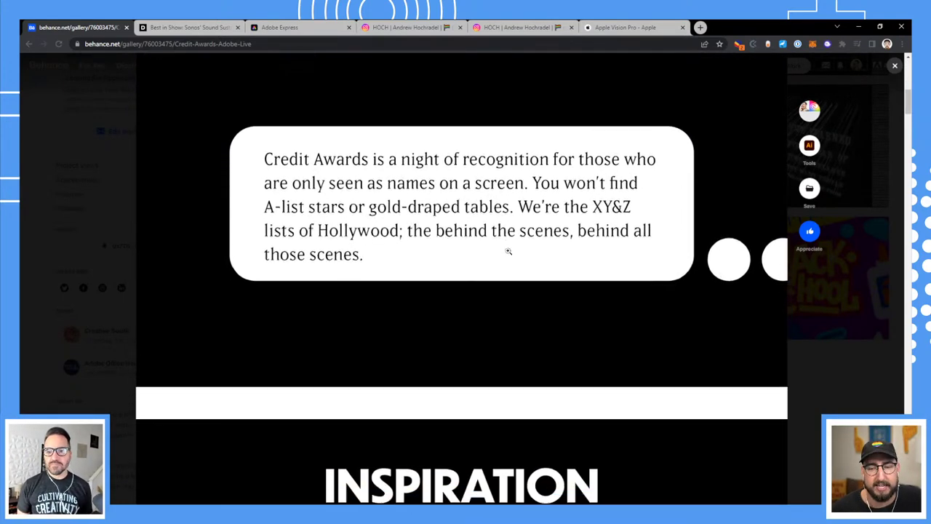
pyautogui.scroll(-1, 330, 314)
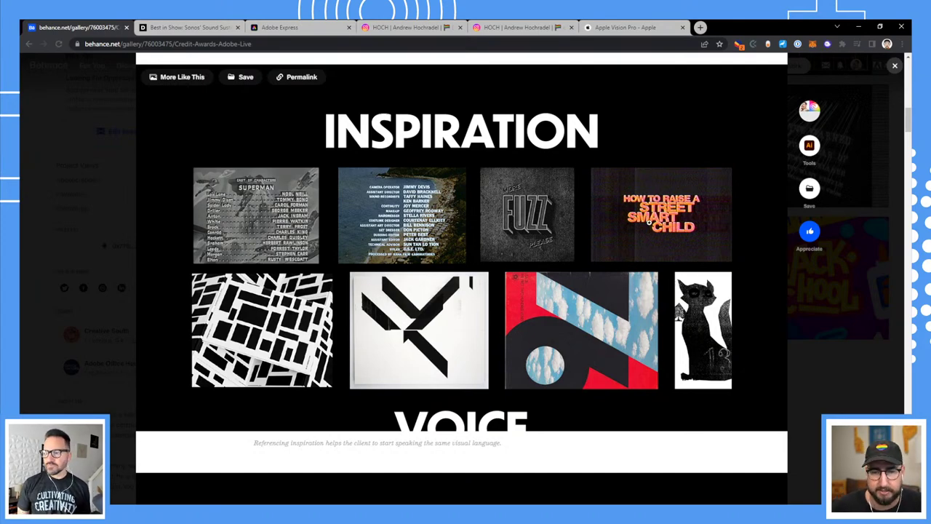
pyautogui.scroll(-4, 650, 243)
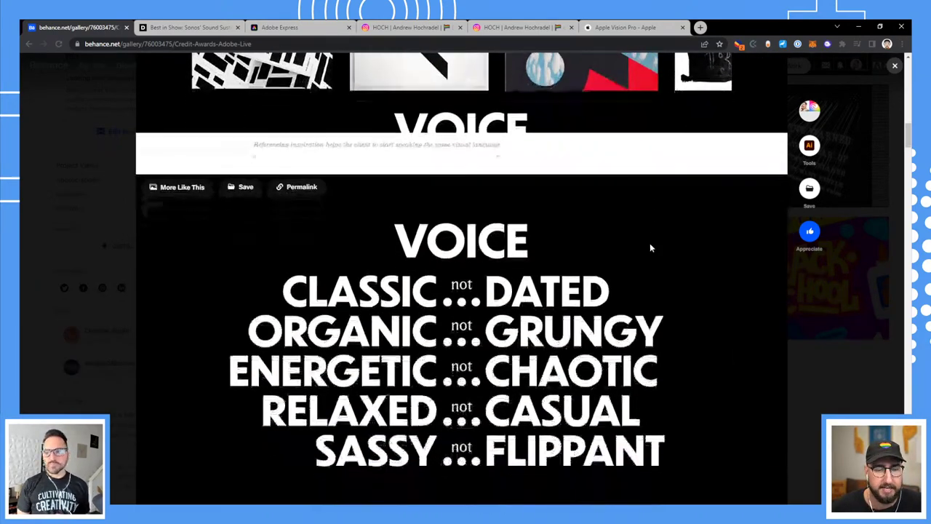
pyautogui.scroll(-2, 650, 242)
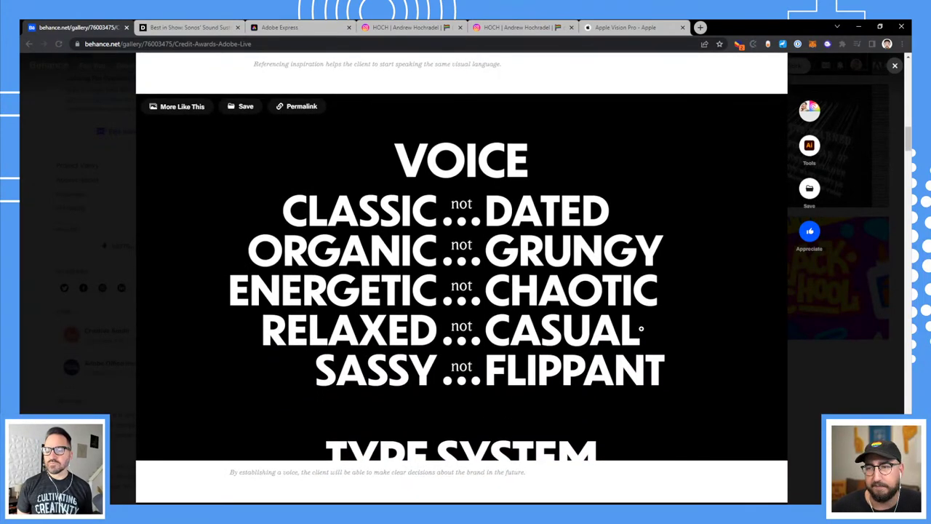
pyautogui.scroll(-2, 682, 373)
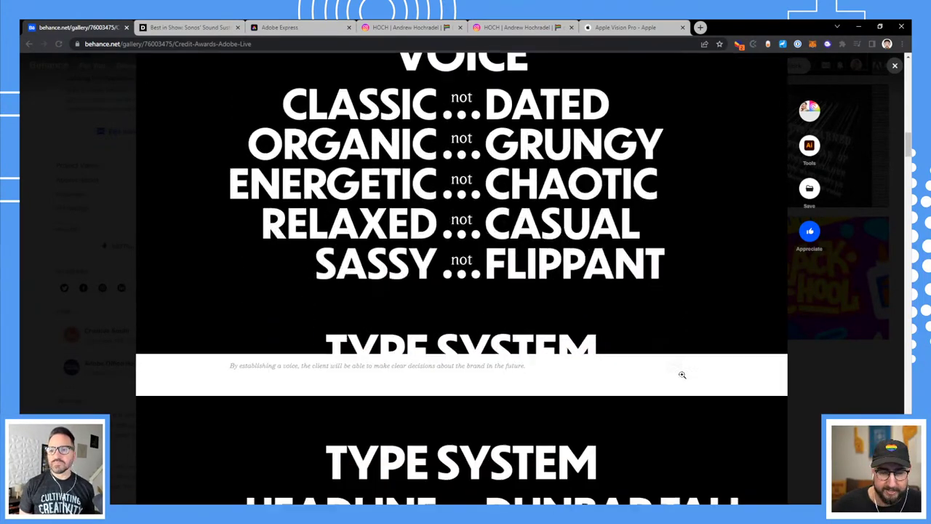
pyautogui.scroll(-4, 681, 373)
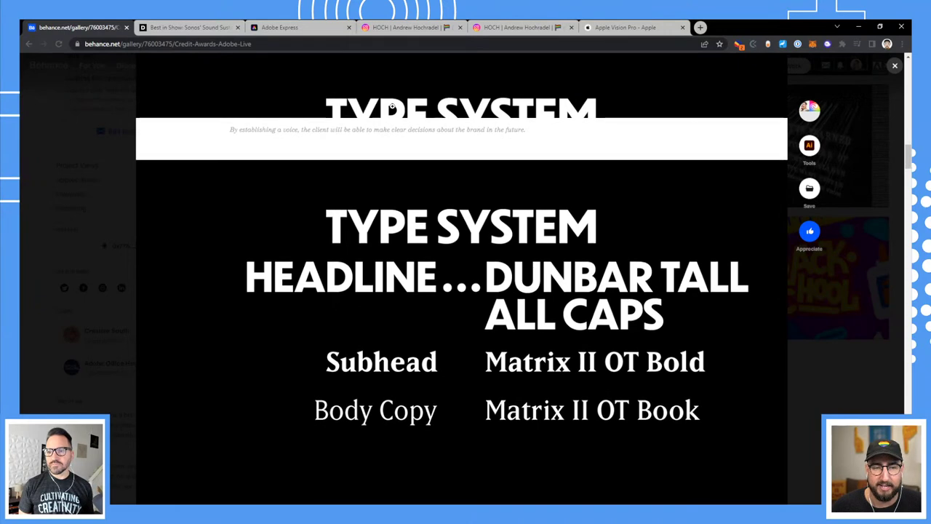
pyautogui.scroll(-3, 407, 233)
pyautogui.scroll(2, 422, 349)
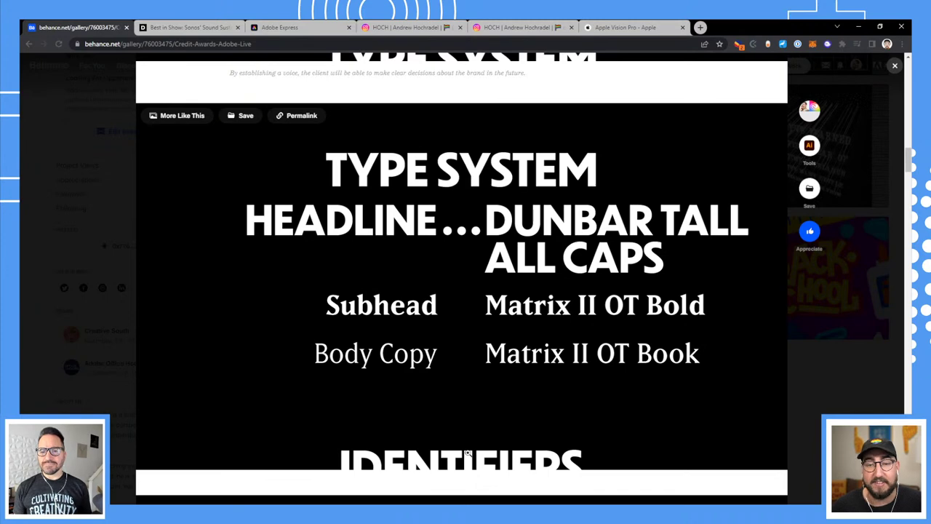
pyautogui.scroll(-2, 466, 453)
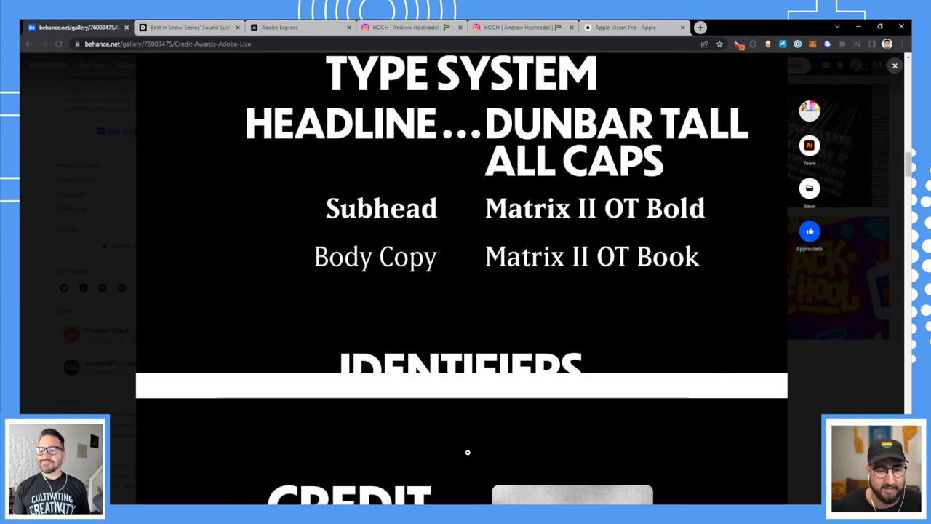
pyautogui.scroll(1, 544, 391)
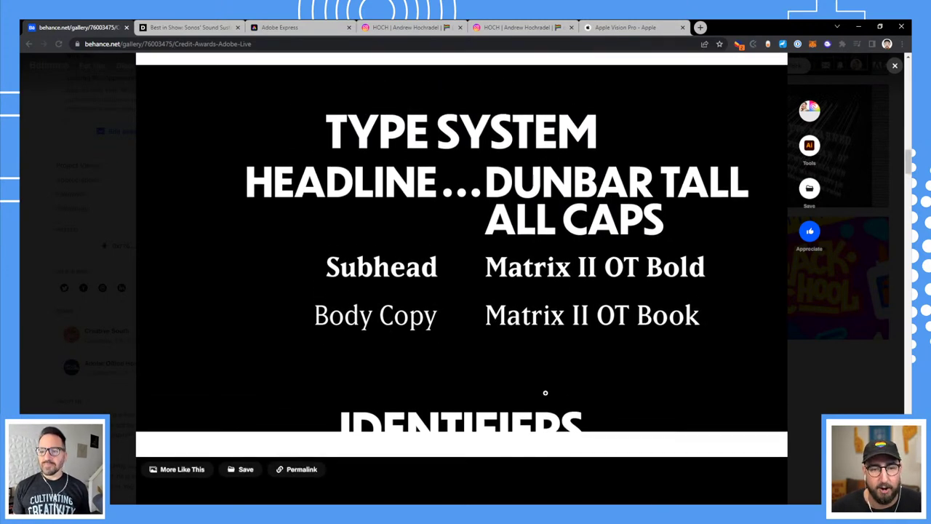
pyautogui.click(527, 208)
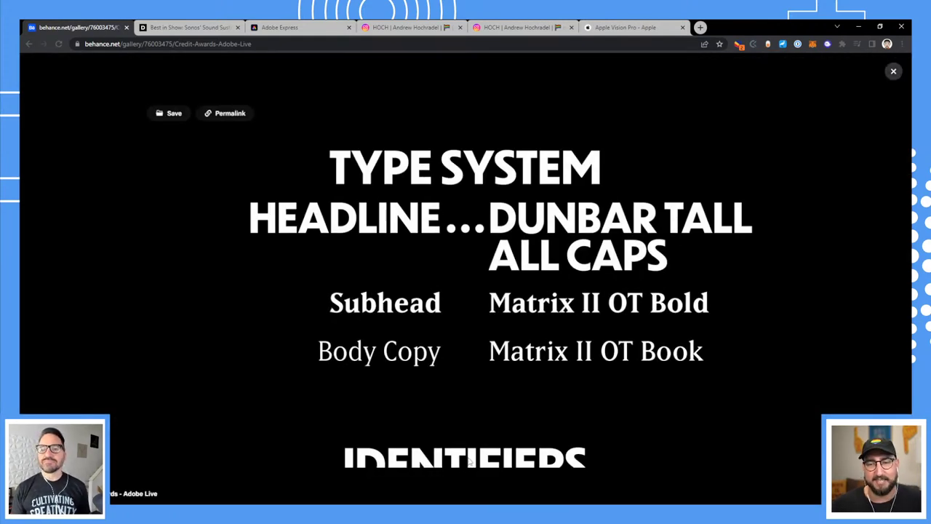
# Close the enlarged image and scroll past the Applications mockups.
pyautogui.click(893, 71)
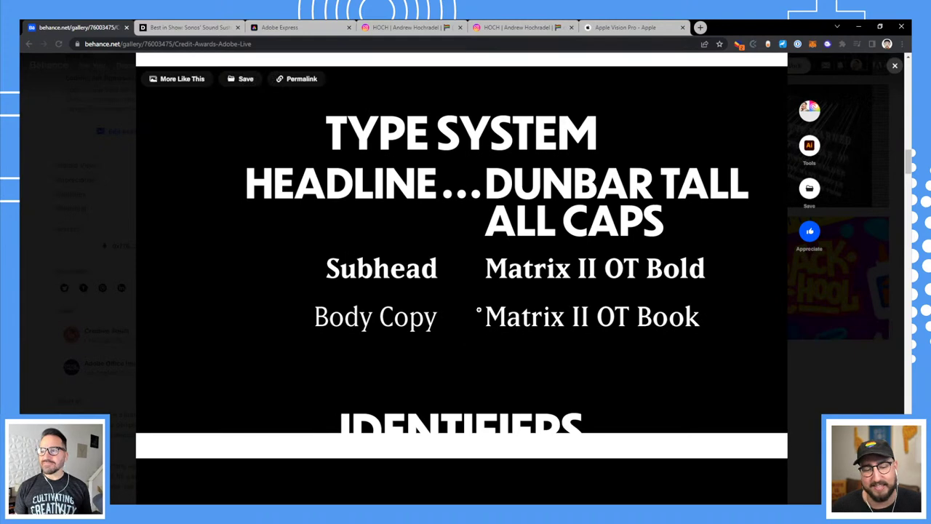
pyautogui.scroll(-2, 478, 310)
pyautogui.scroll(-3, 478, 311)
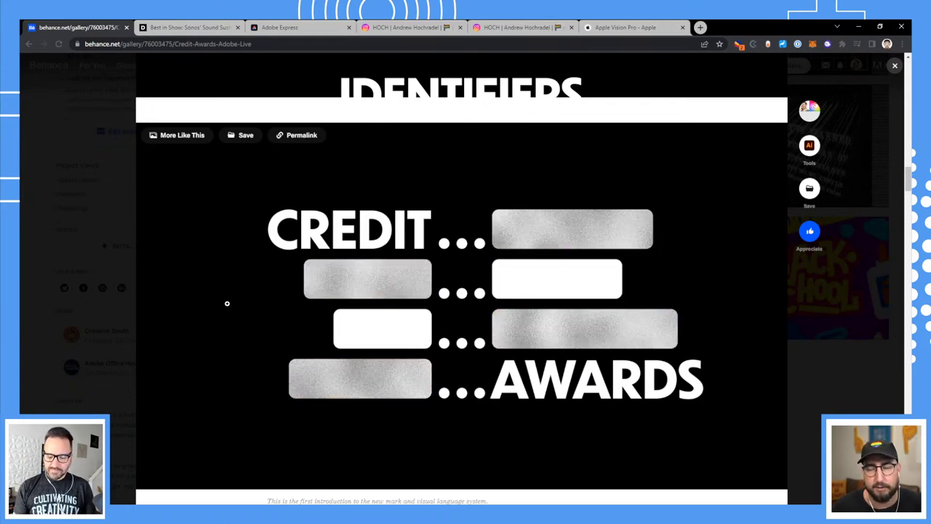
pyautogui.scroll(-5, 227, 304)
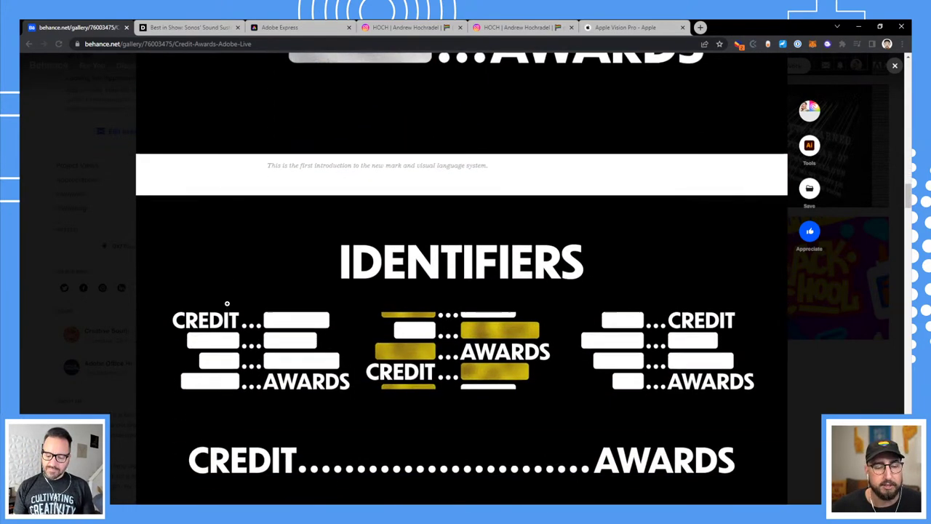
pyautogui.scroll(-1, 227, 303)
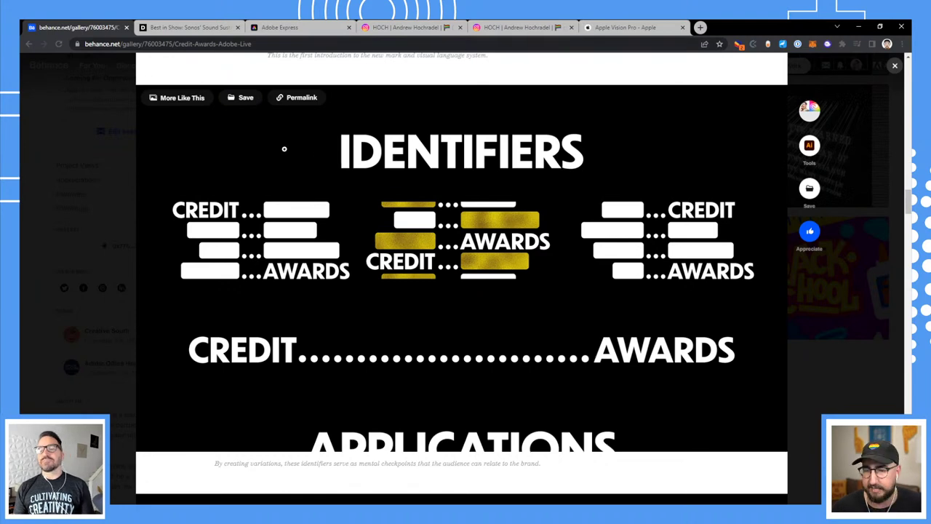
# Scroll past the Signage System board down to the Visual Language section.
pyautogui.scroll(-5, 284, 148)
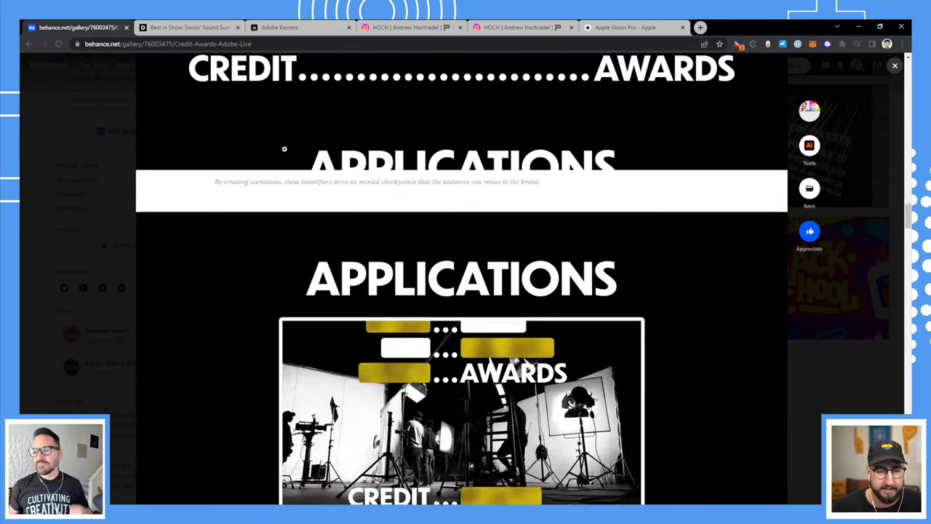
pyautogui.scroll(-4, 284, 148)
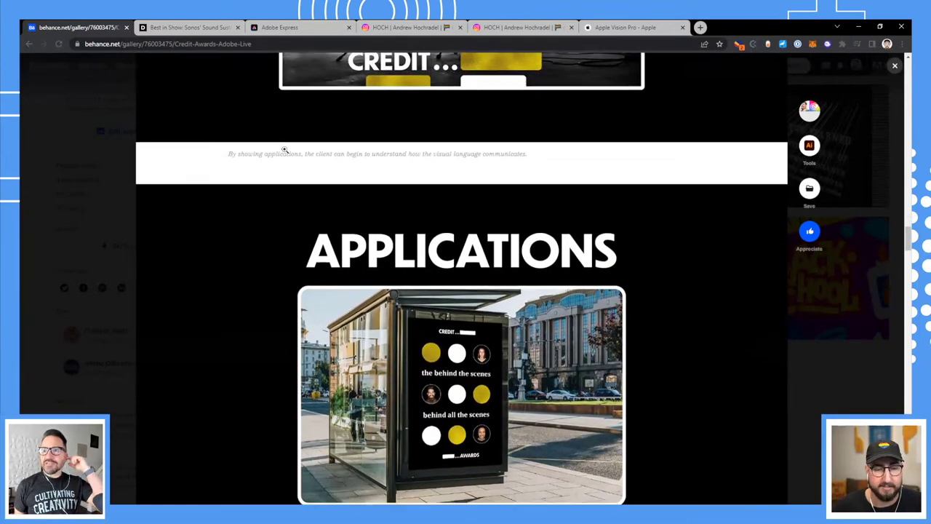
pyautogui.scroll(-1, 284, 148)
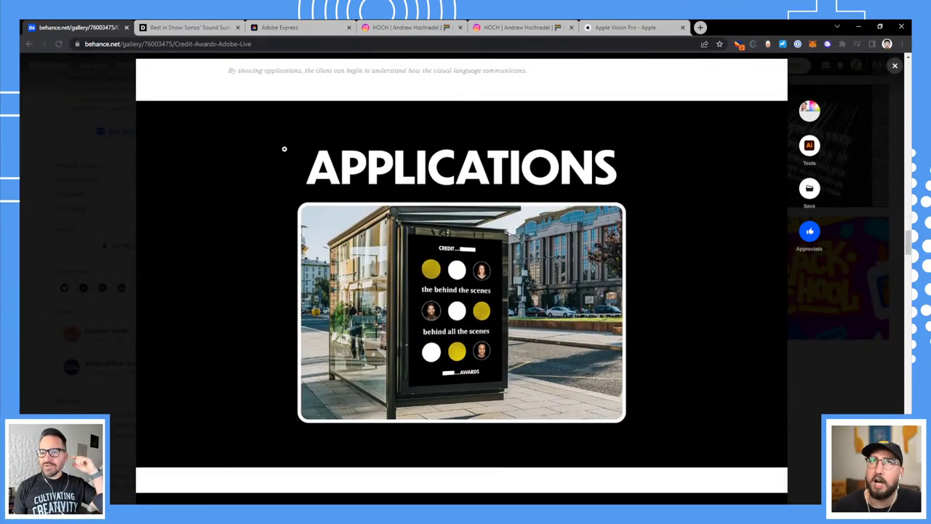
pyautogui.scroll(-5, 284, 149)
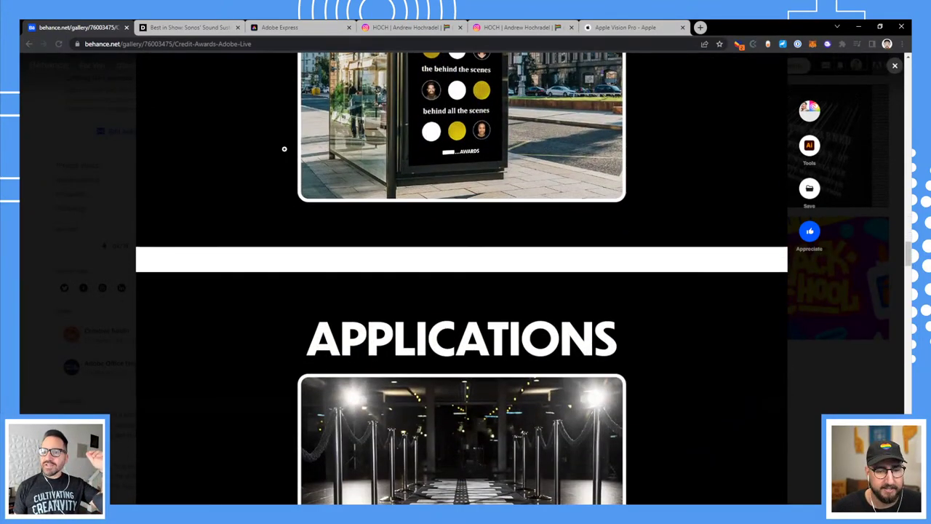
pyautogui.scroll(-1, 283, 149)
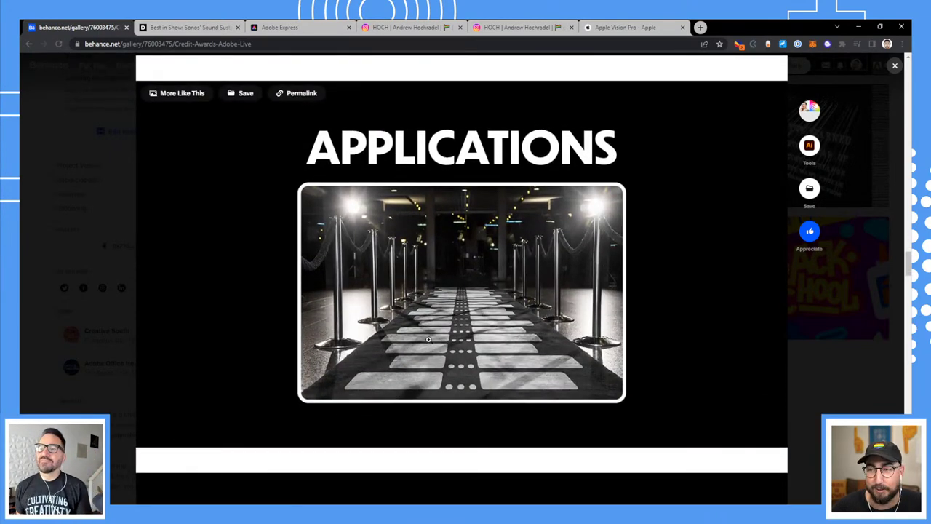
pyautogui.scroll(-5, 381, 350)
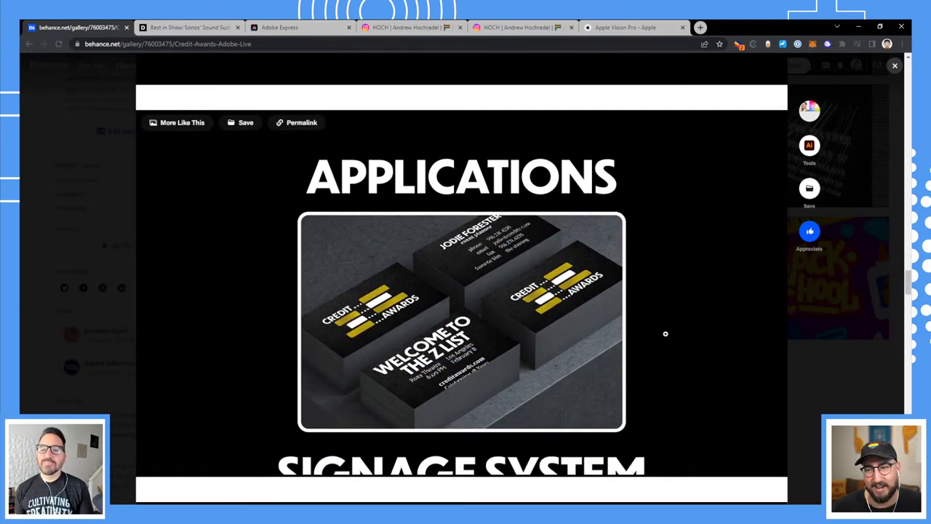
pyautogui.scroll(-4, 665, 333)
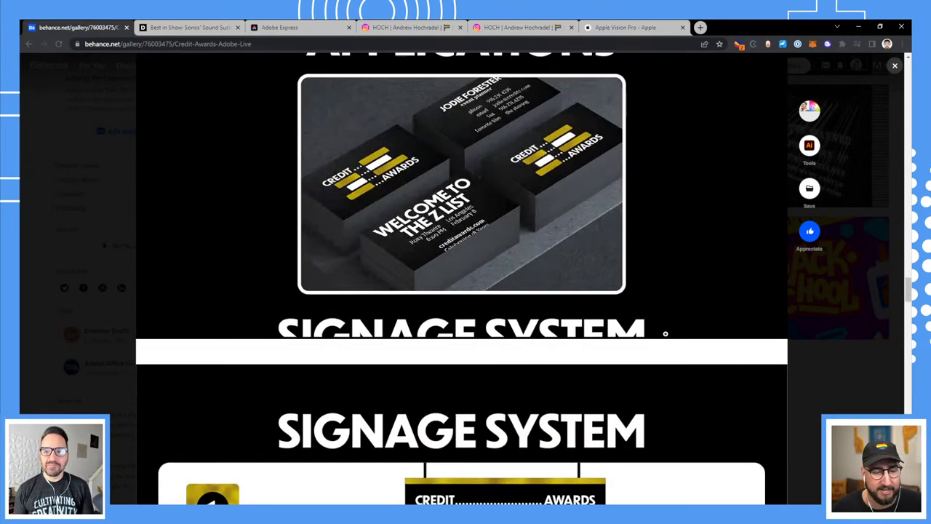
pyautogui.scroll(-2, 665, 333)
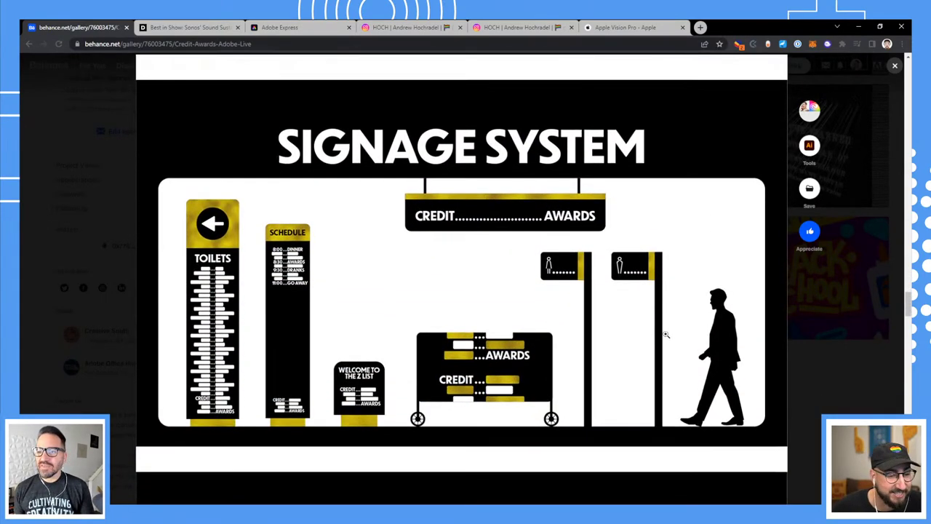
pyautogui.scroll(-1, 665, 333)
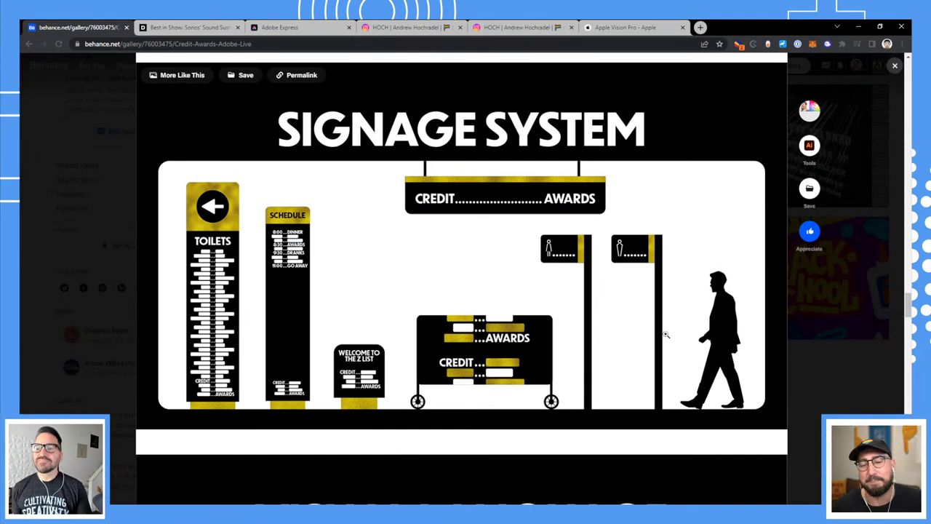
pyautogui.scroll(-4, 665, 333)
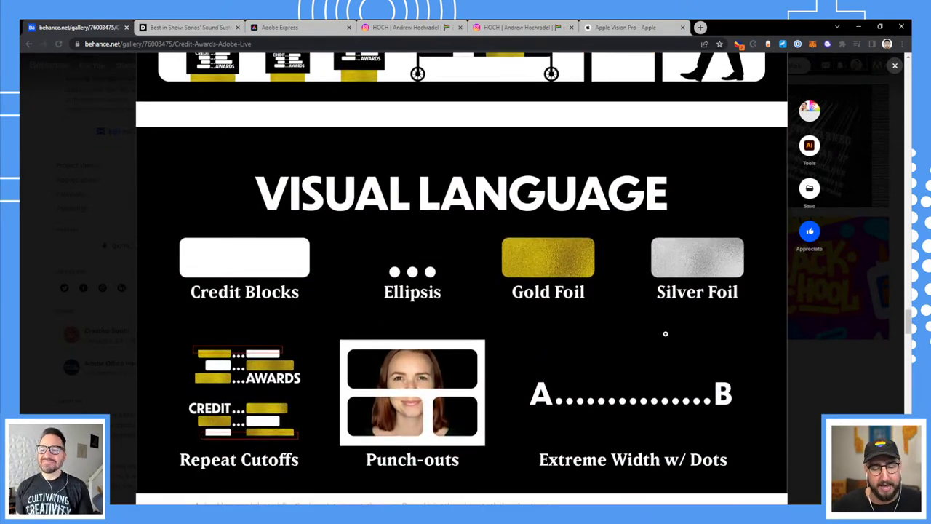
# Scroll past the Variable Font graphic to the three-phone credit...awards Instagram feed mockup.
pyautogui.scroll(-1, 665, 333)
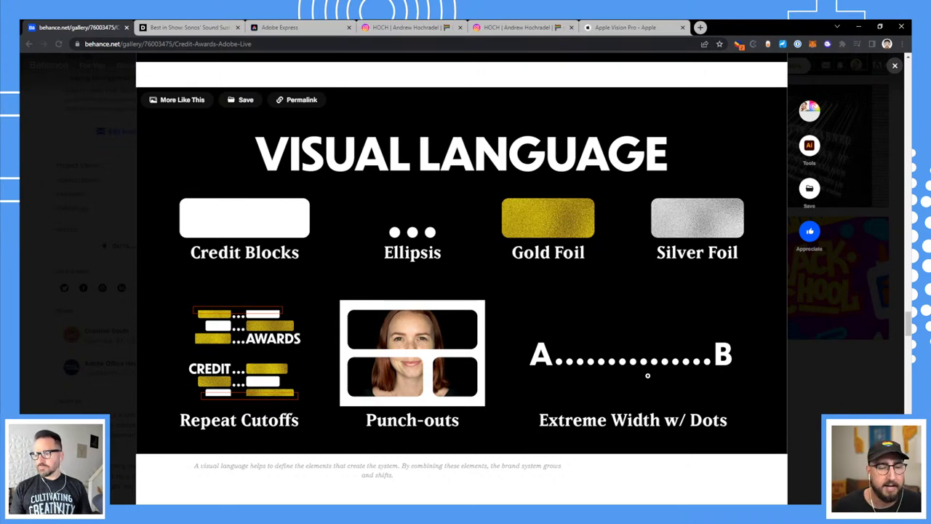
pyautogui.scroll(-5, 441, 344)
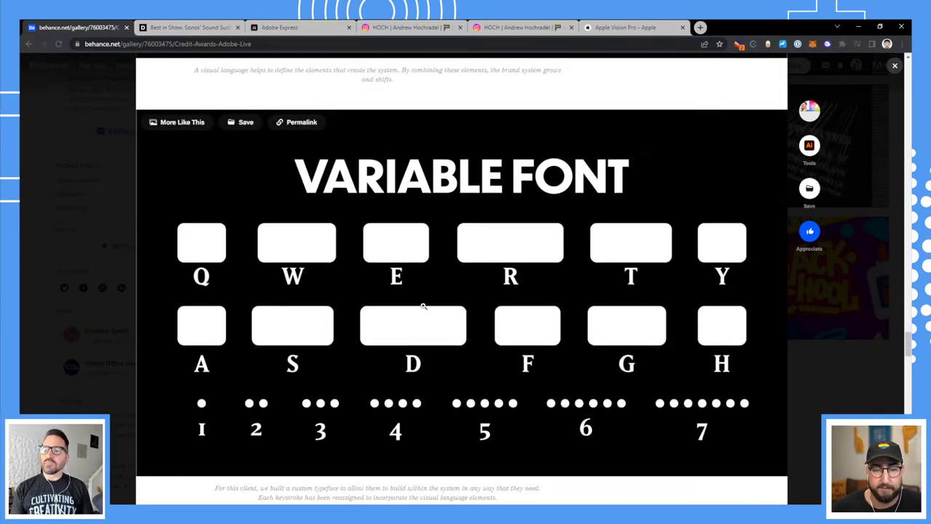
pyautogui.scroll(-1, 237, 275)
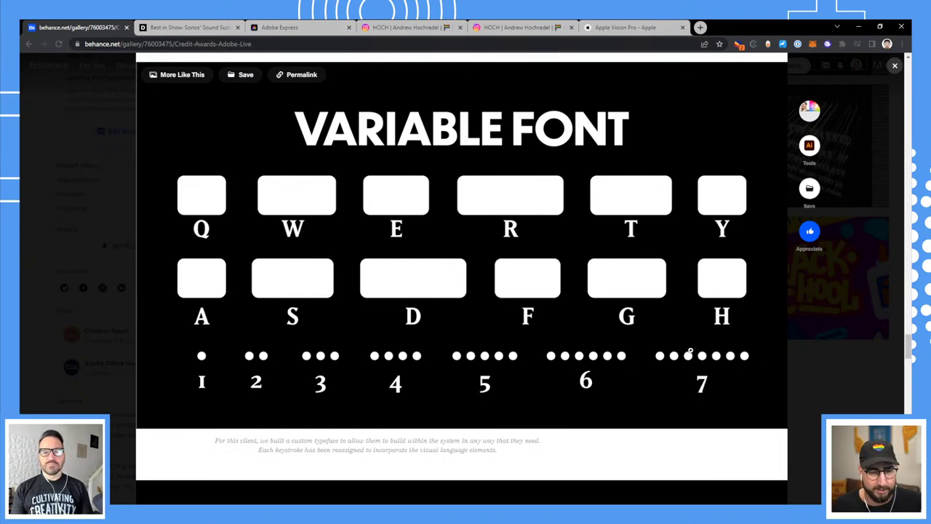
pyautogui.scroll(-5, 690, 353)
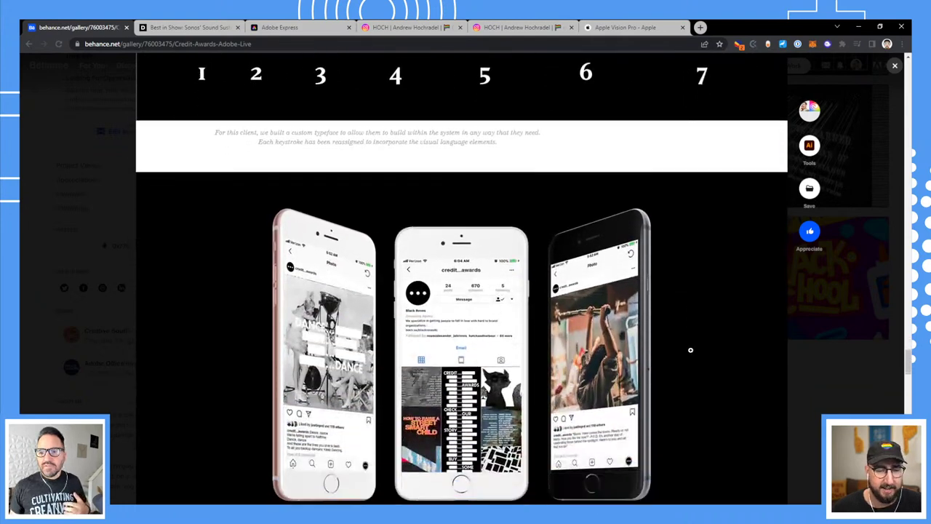
# Find the LET'S BE HONEST video block in the Credit Awards project and start playing it.
pyautogui.scroll(-6, 690, 350)
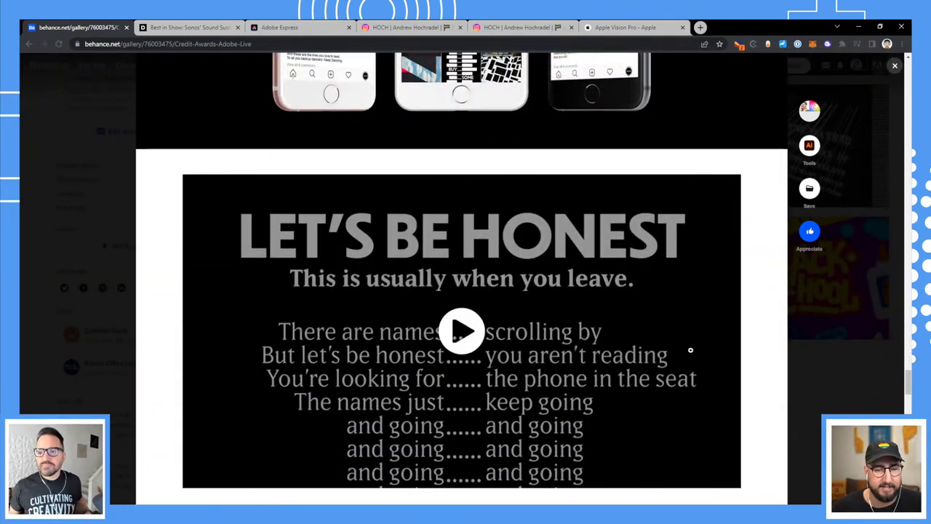
pyautogui.scroll(-2, 690, 349)
pyautogui.scroll(2, 690, 349)
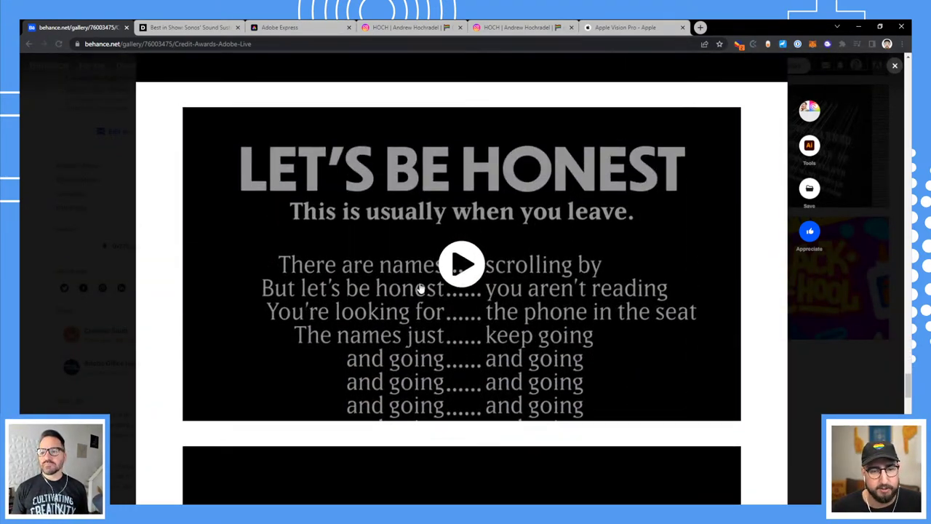
pyautogui.scroll(-6, 461, 271)
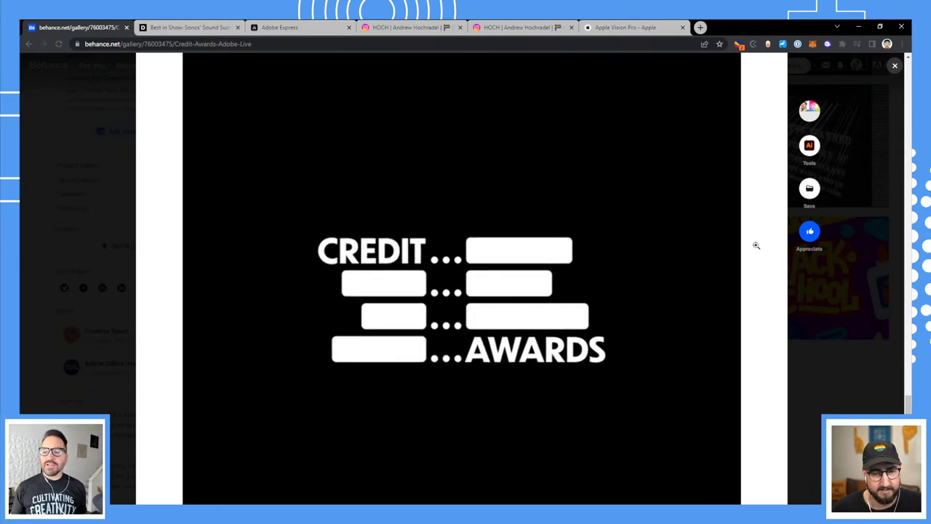
pyautogui.scroll(5, 755, 246)
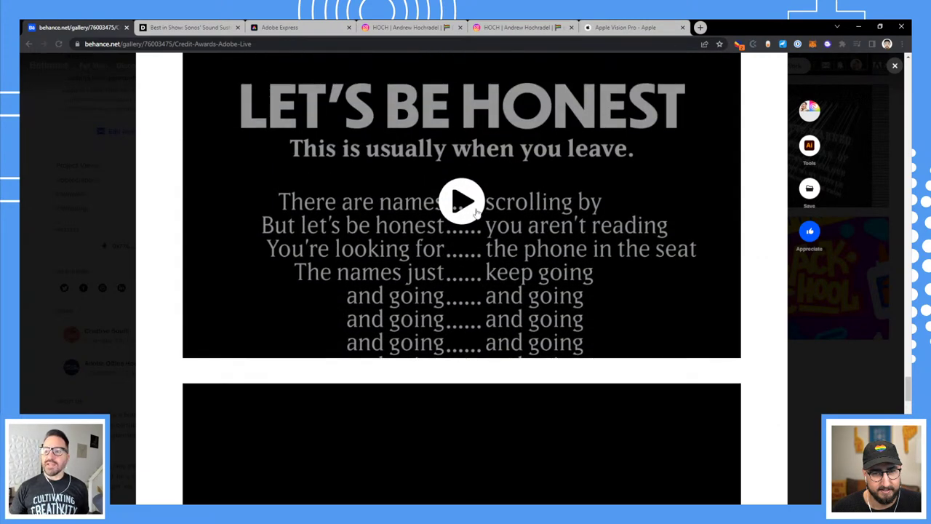
pyautogui.click(486, 215)
pyautogui.scroll(1, 485, 215)
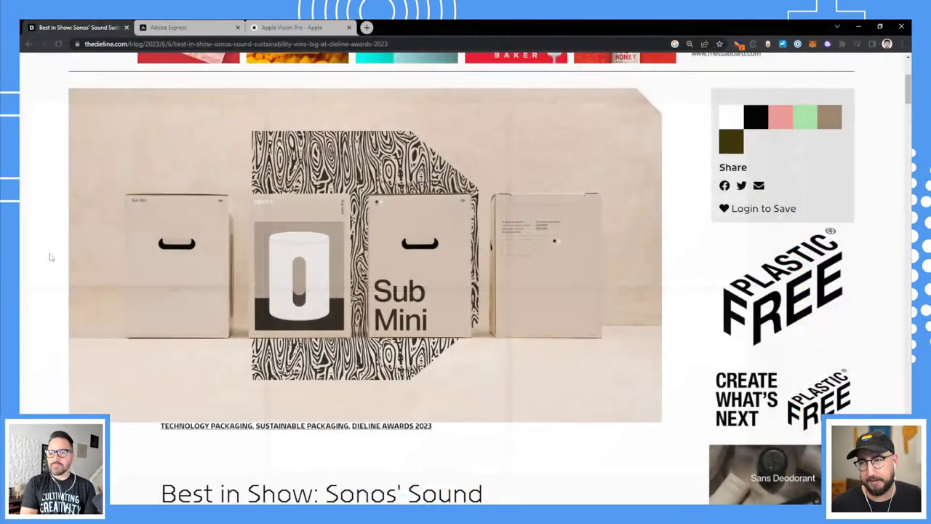
# Bring the full Sub Mini packaging photo and 'Plastic Free' graphic into view in the Sonos article.
pyautogui.scroll(3, 50, 256)
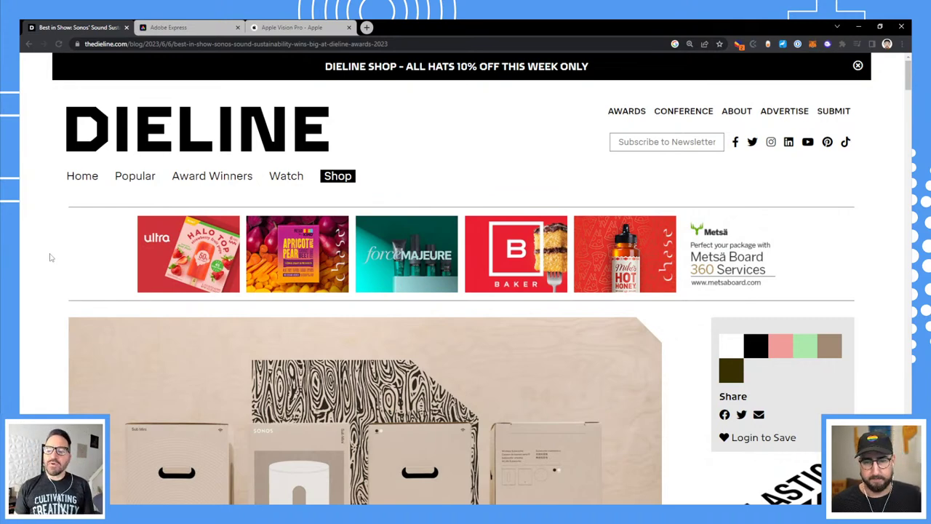
pyautogui.scroll(-1, 51, 257)
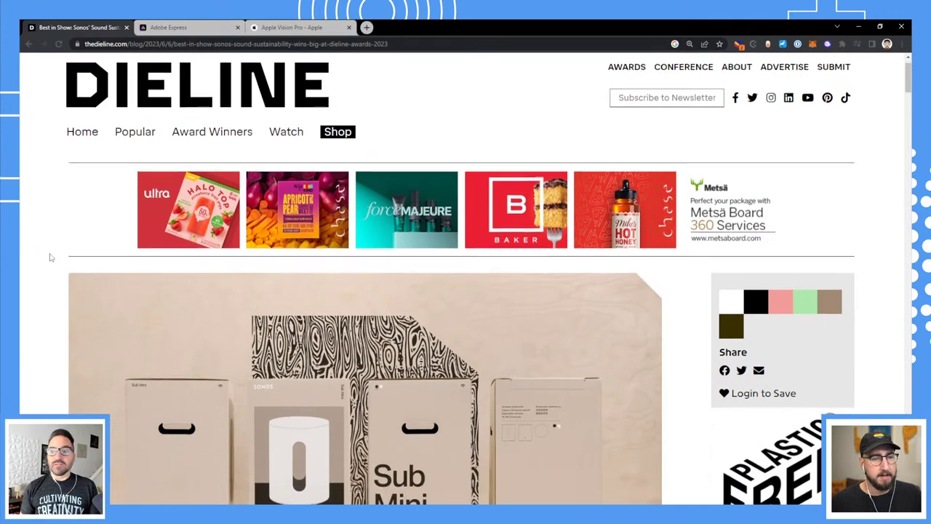
pyautogui.scroll(-1, 51, 257)
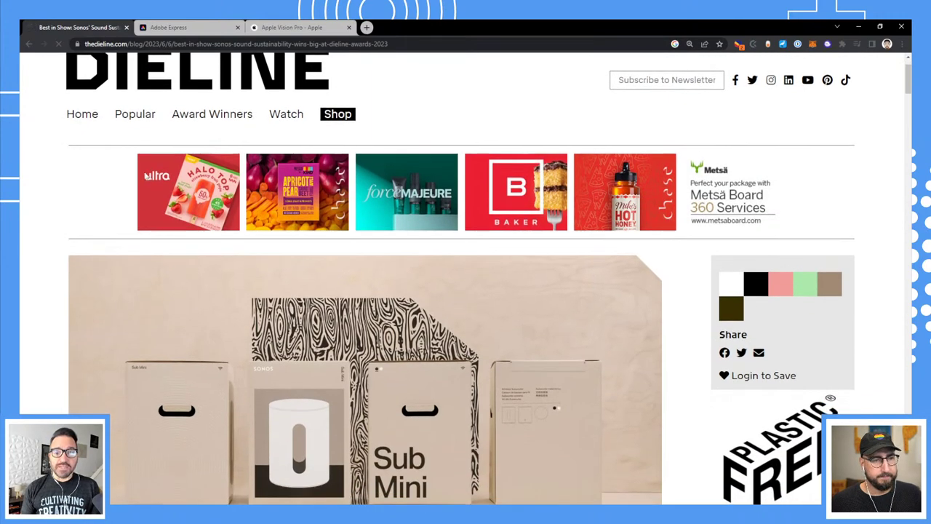
# Open the Coca-Cola Bottler returnable bottle article from the latest-articles grid in a background tab.
pyautogui.scroll(-4, 109, 270)
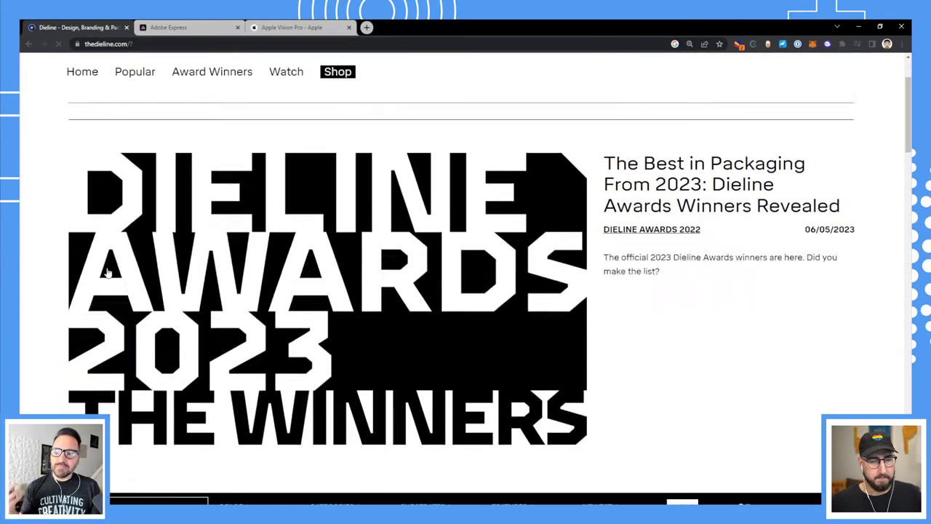
pyautogui.scroll(-7, 106, 271)
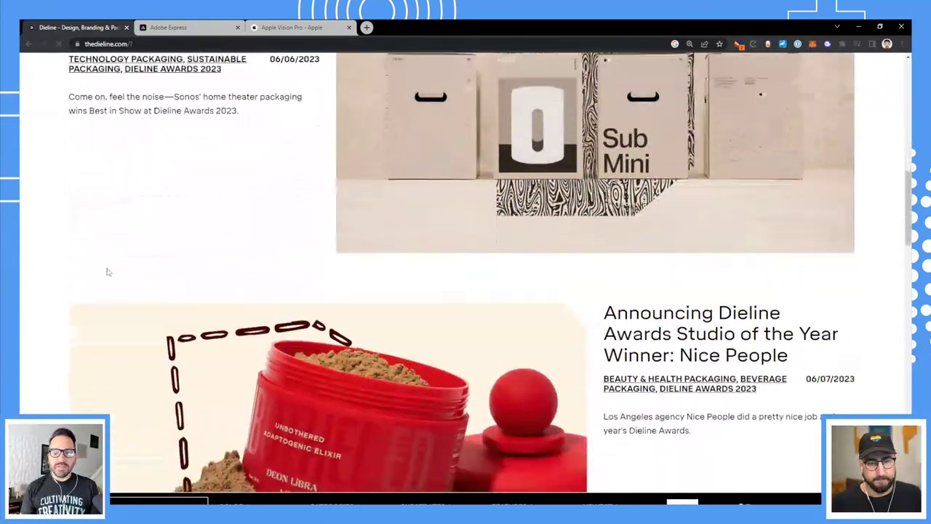
pyautogui.scroll(-3, 108, 273)
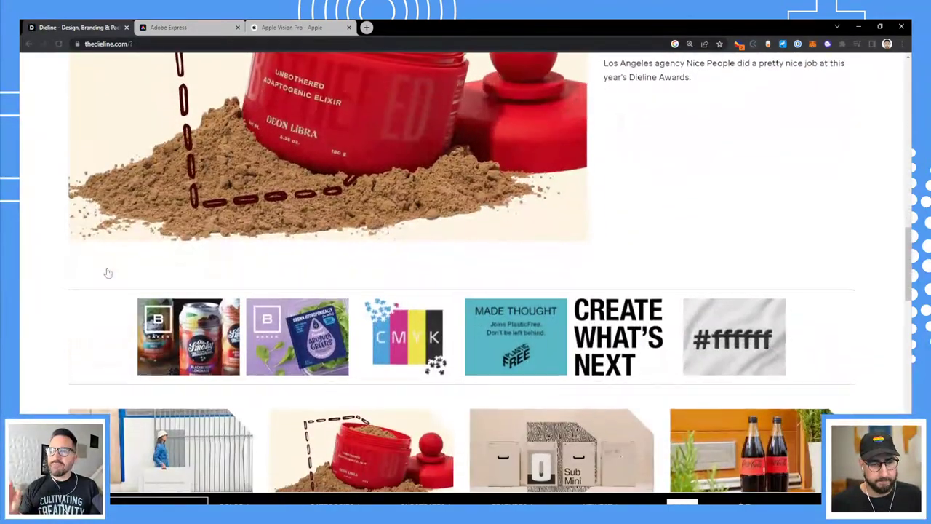
pyautogui.scroll(-2, 106, 272)
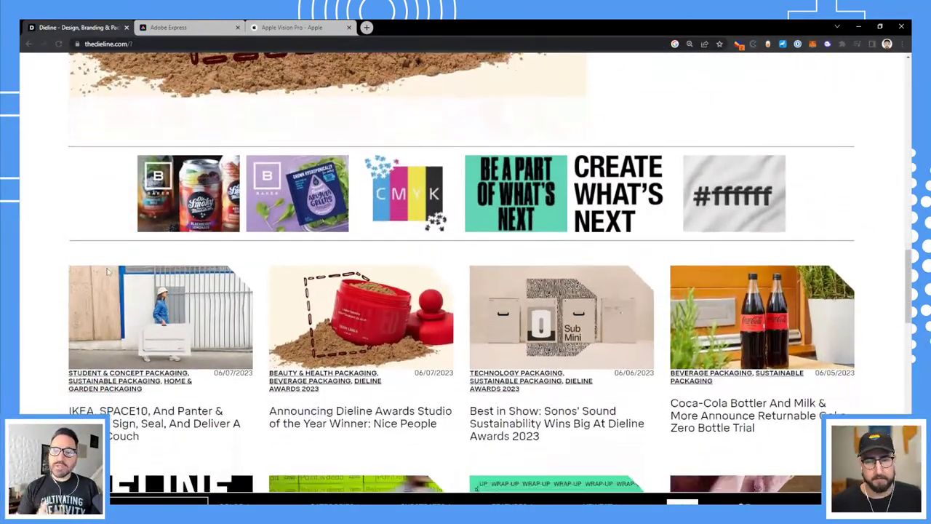
pyautogui.scroll(-1, 107, 272)
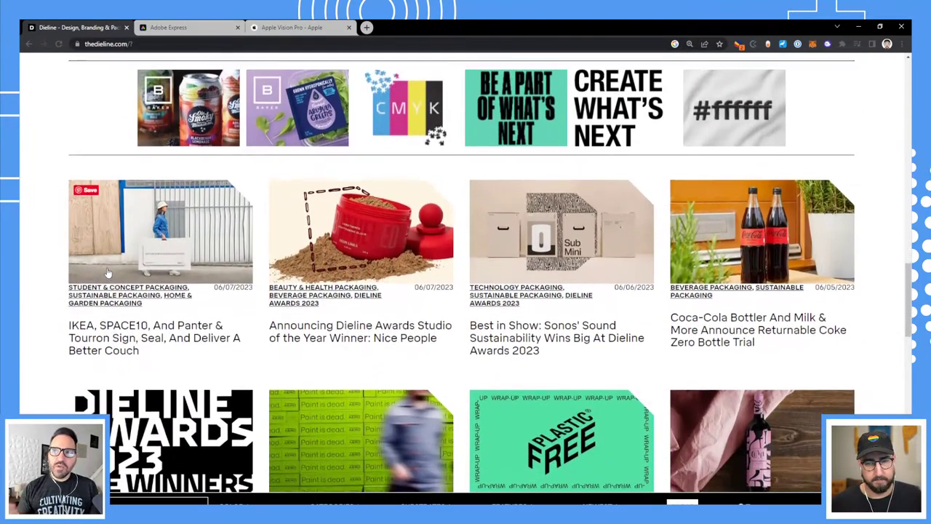
pyautogui.scroll(-1, 108, 272)
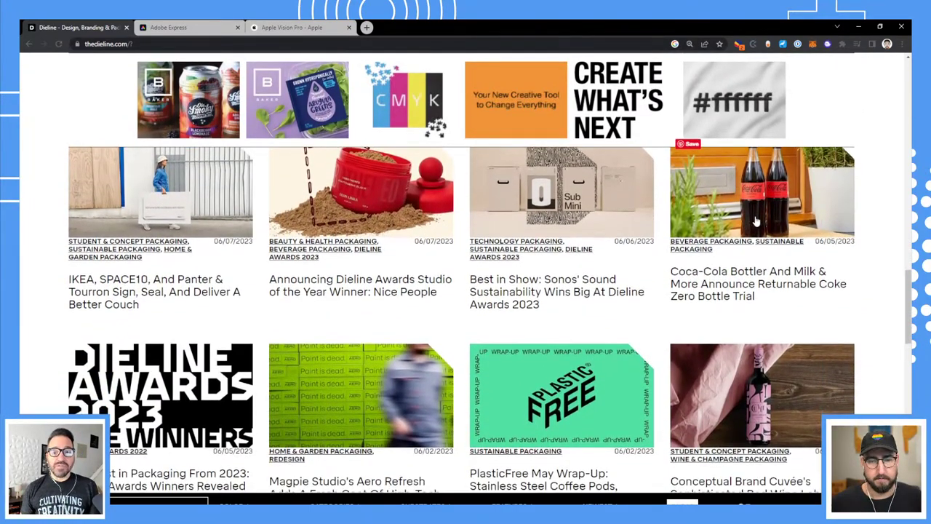
pyautogui.middleClick(529, 214)
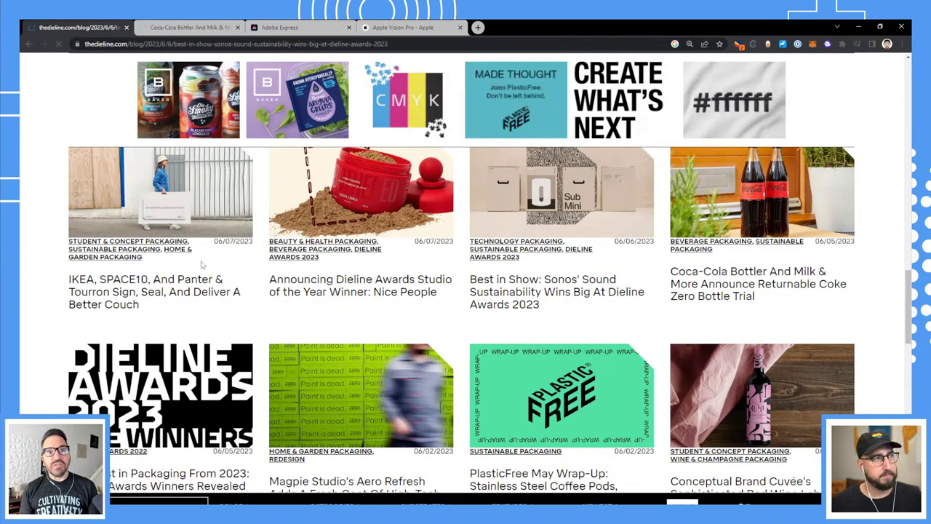
pyautogui.scroll(-4, 224, 252)
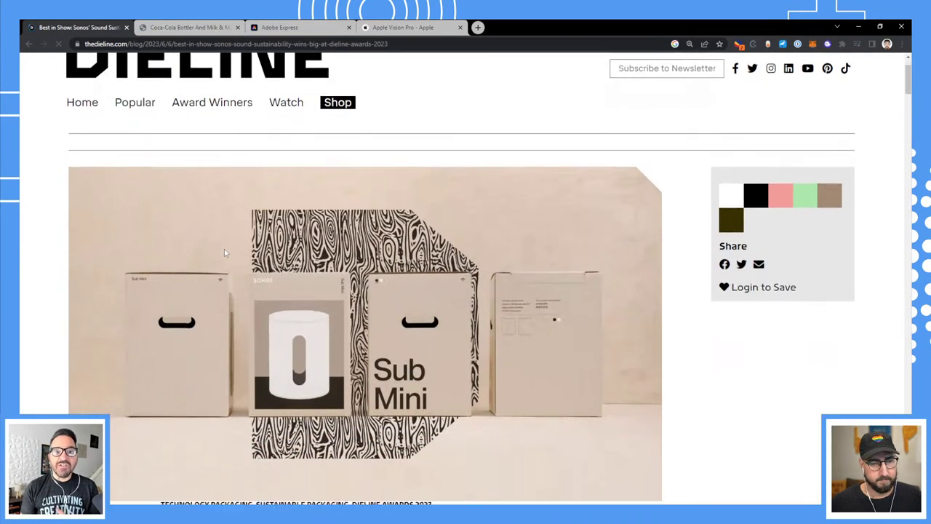
pyautogui.scroll(-1, 215, 256)
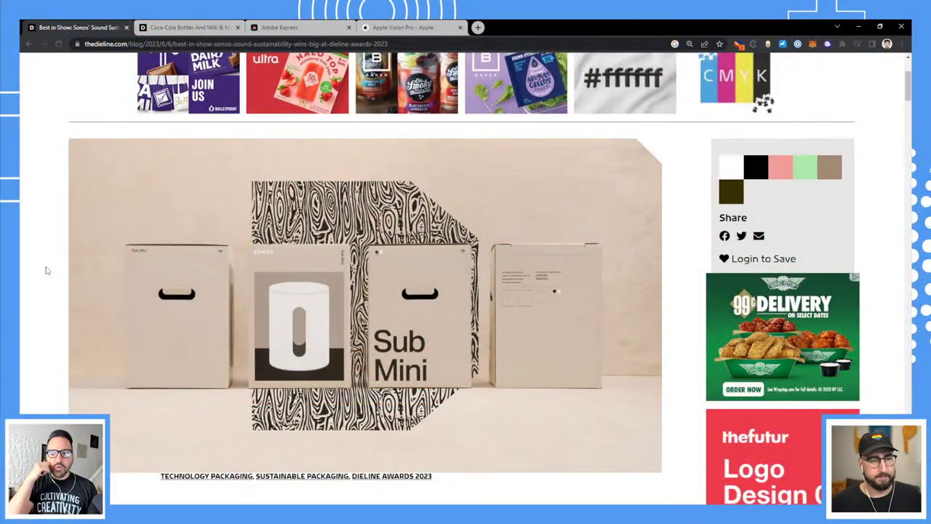
# Scroll the Sonos article past the headline and intro to the Ray soundbar paper-pulp packaging photo.
pyautogui.scroll(-1, 46, 270)
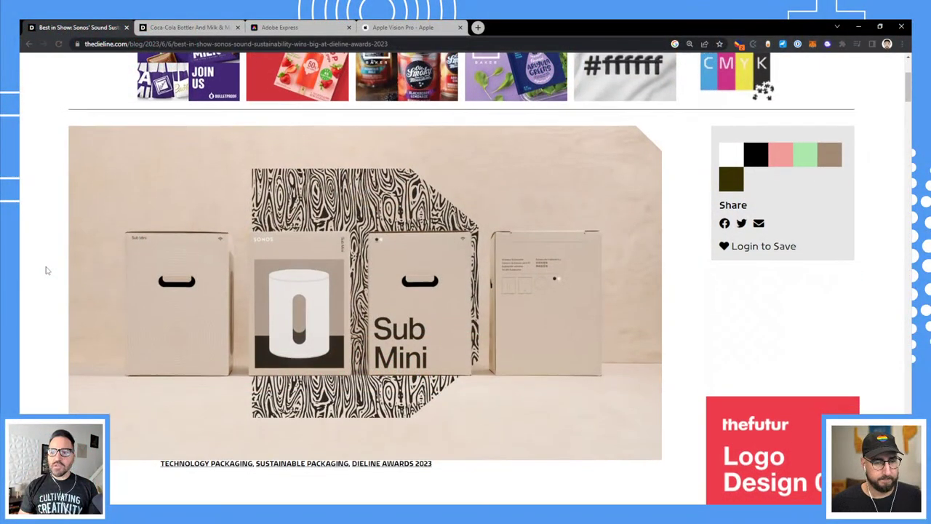
pyautogui.scroll(-1, 46, 271)
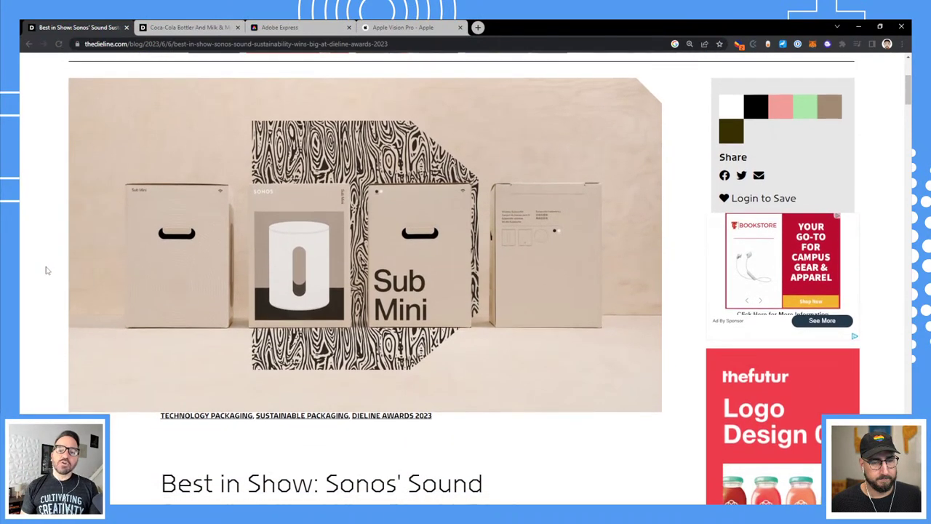
pyautogui.scroll(-1, 46, 271)
pyautogui.scroll(-3, 46, 271)
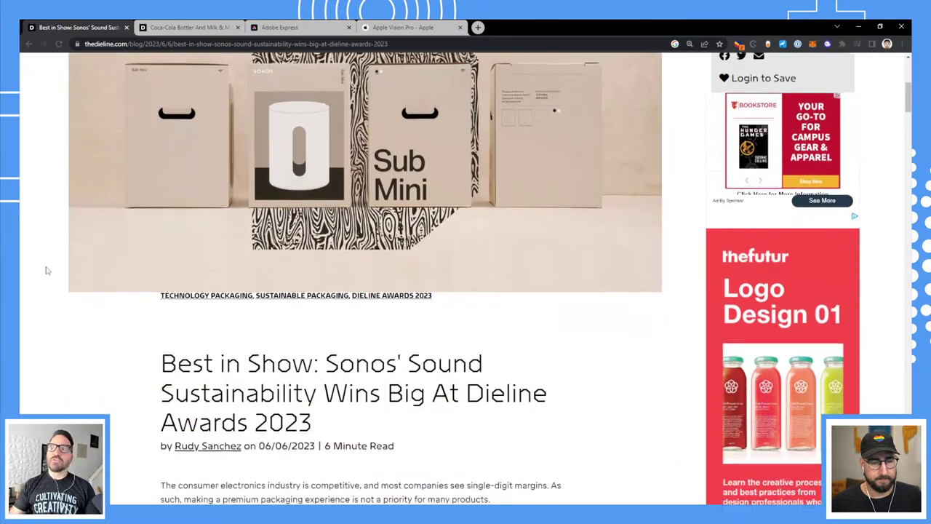
pyautogui.scroll(-3, 46, 271)
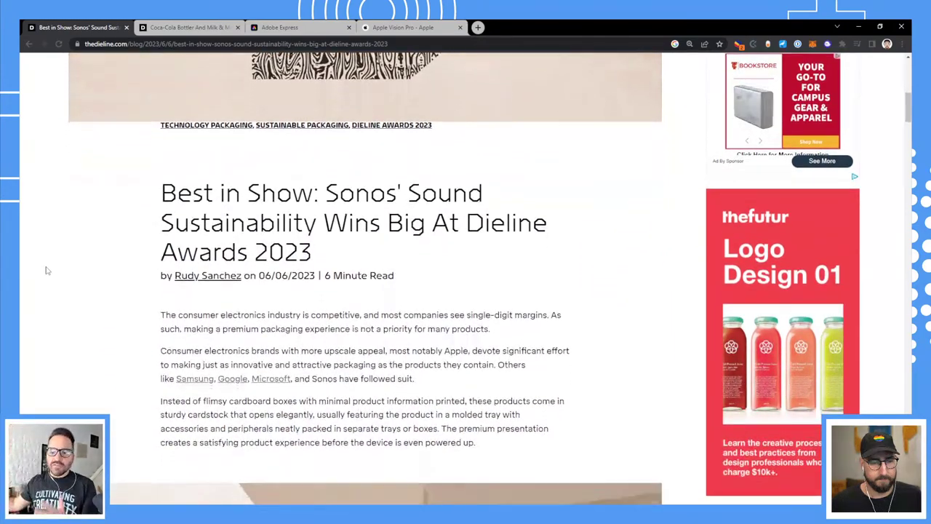
pyautogui.scroll(-2, 46, 271)
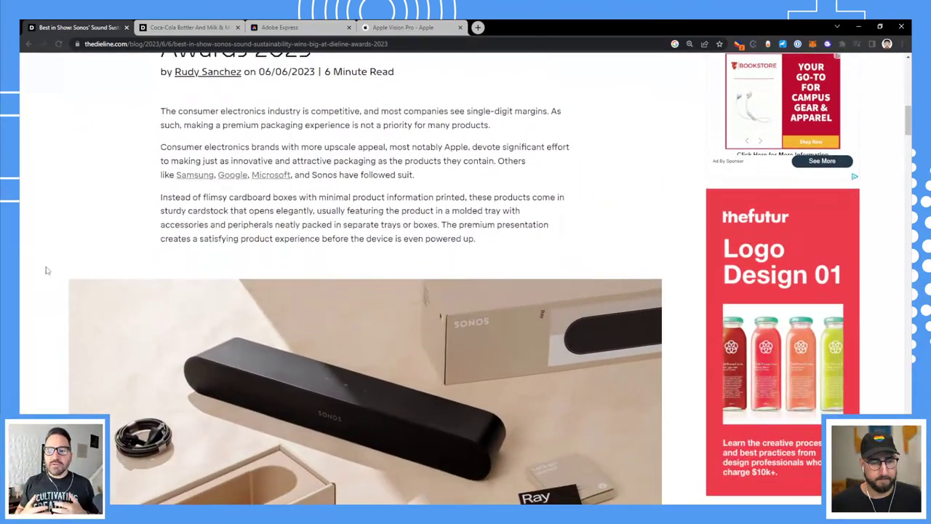
pyautogui.scroll(-2, 46, 271)
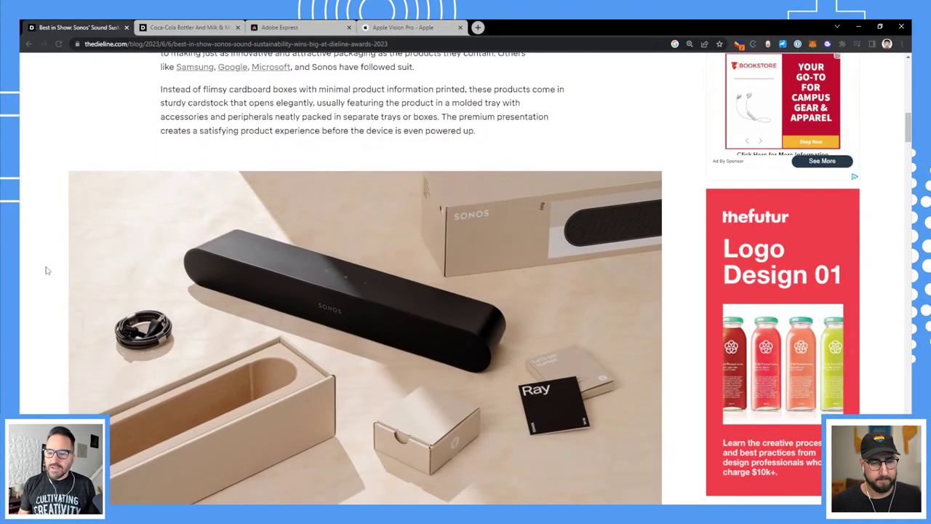
pyautogui.scroll(-1, 46, 270)
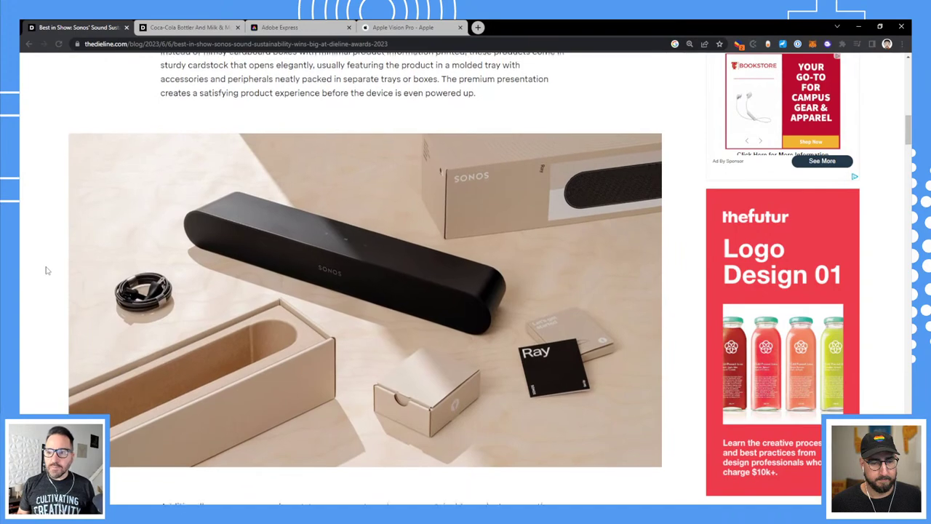
pyautogui.scroll(-1, 46, 270)
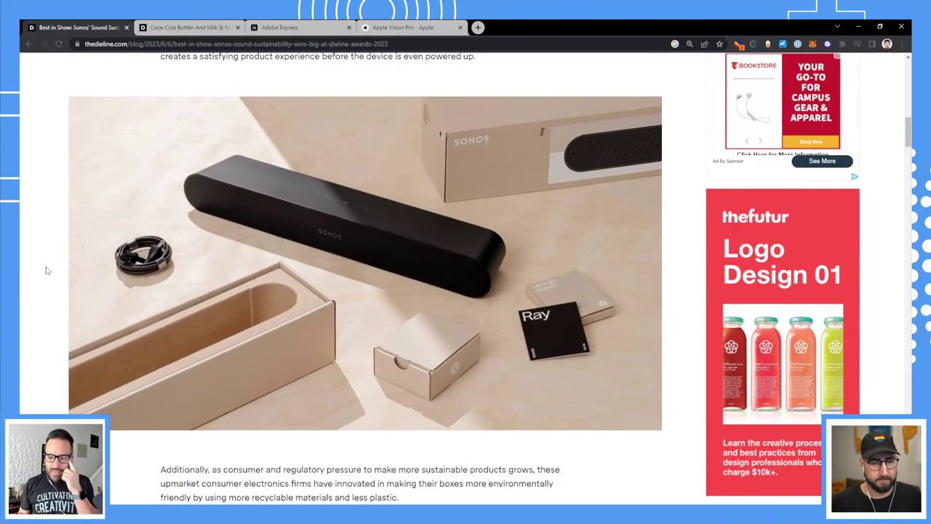
pyautogui.scroll(-2, 46, 270)
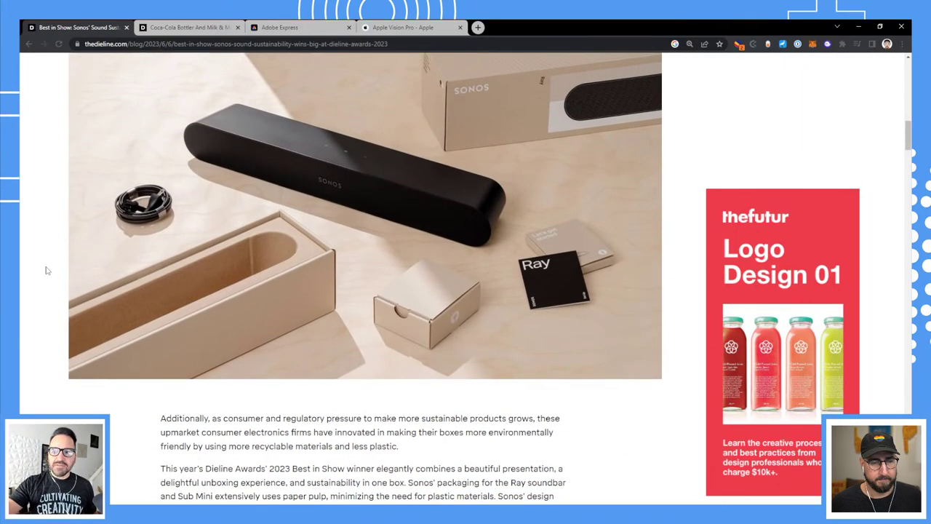
pyautogui.scroll(-1, 46, 271)
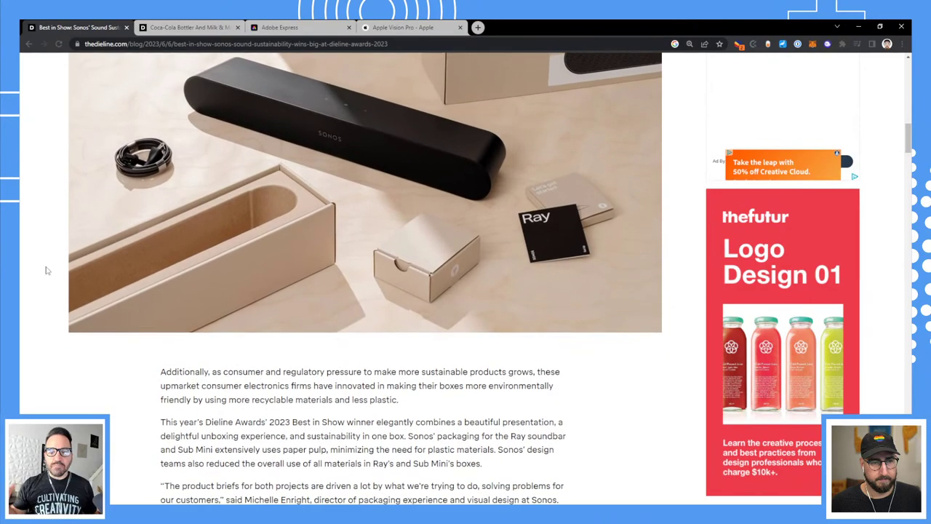
pyautogui.scroll(-3, 46, 271)
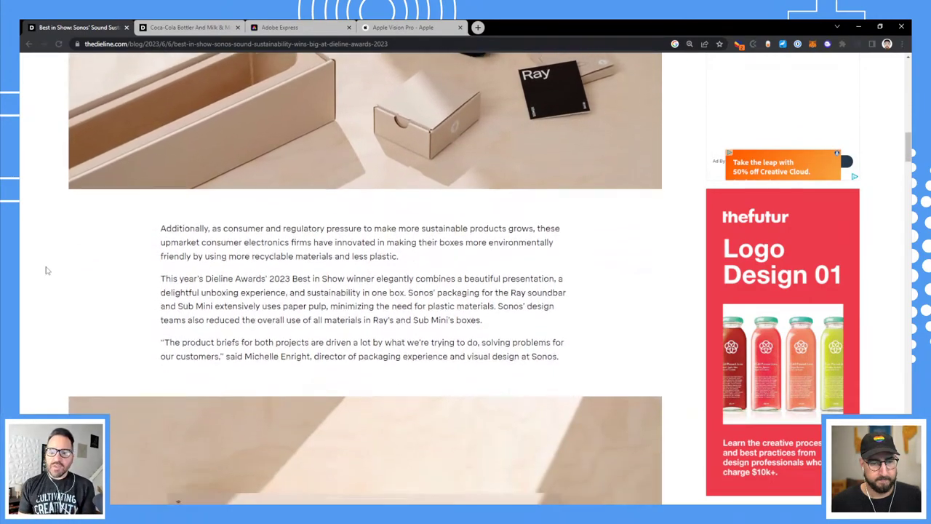
pyautogui.scroll(-2, 46, 270)
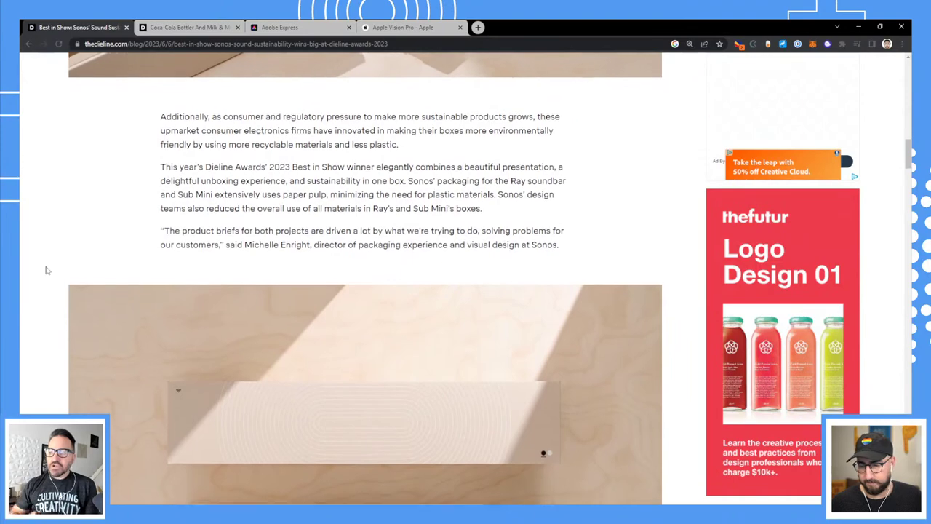
pyautogui.scroll(-2, 46, 271)
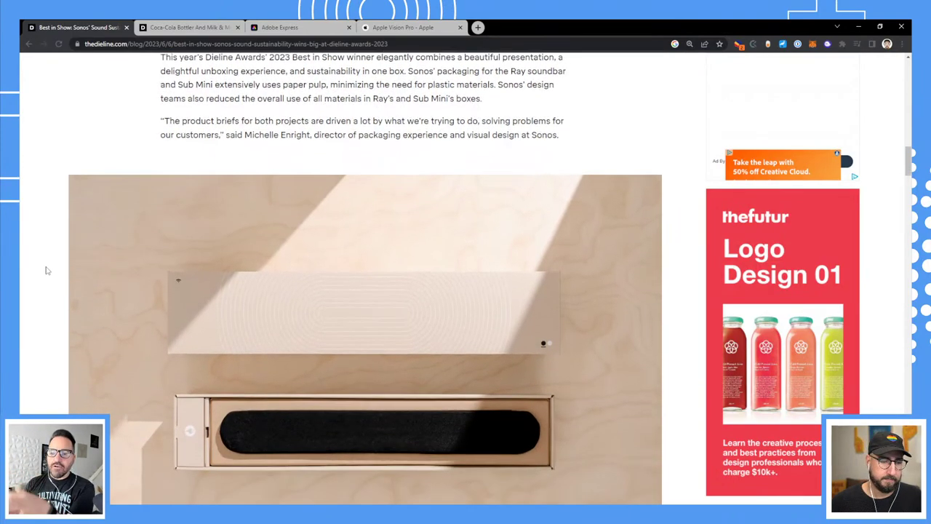
pyautogui.scroll(-1, 46, 271)
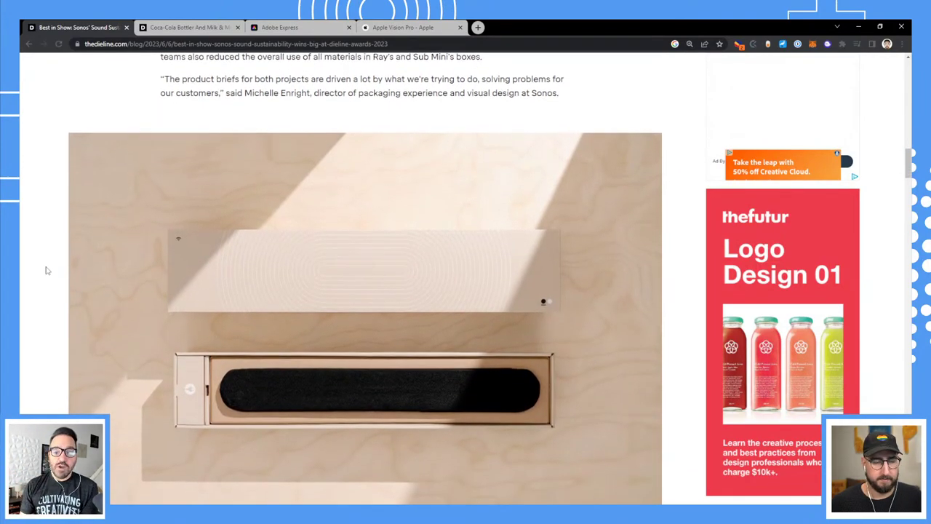
pyautogui.scroll(-1, 45, 270)
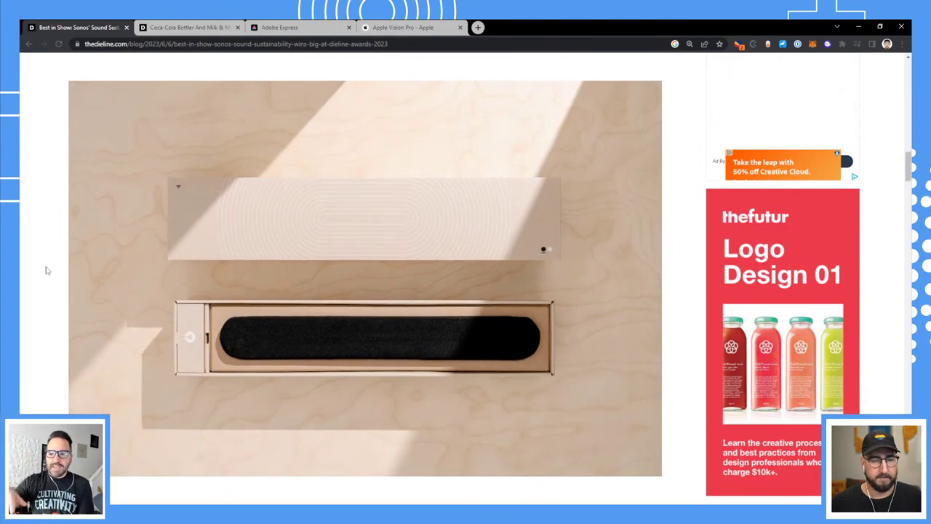
pyautogui.scroll(-1, 45, 271)
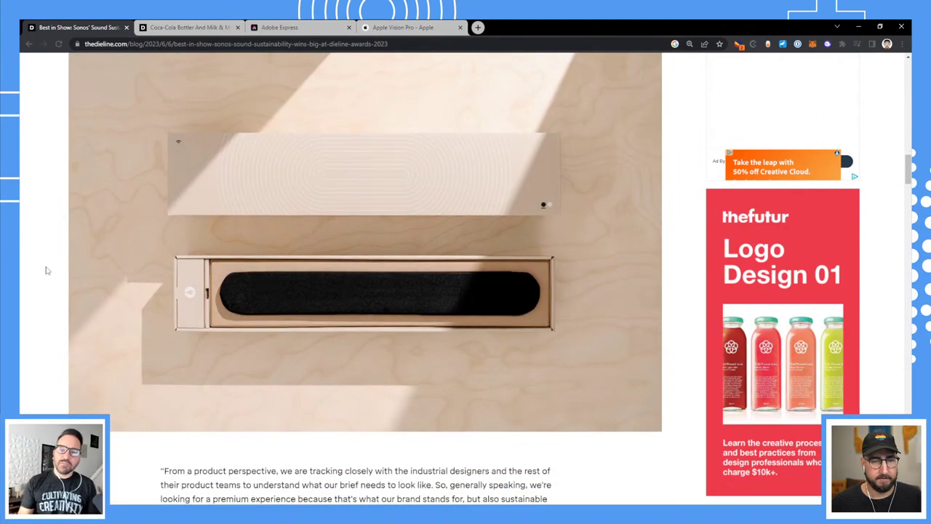
# Scroll down to the full flat-lay photo of Sub Mini boxes, pulp inserts, subwoofers and accessories.
pyautogui.scroll(-5, 46, 271)
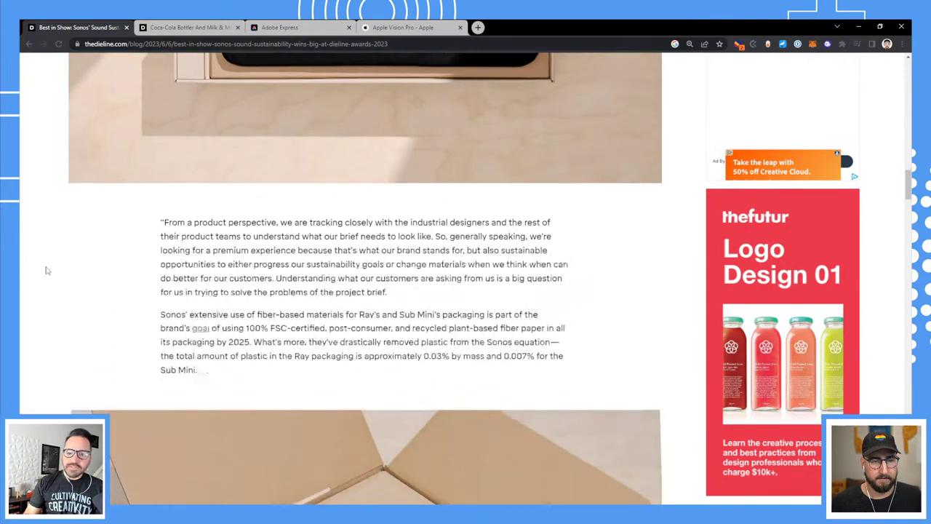
pyautogui.scroll(-5, 46, 271)
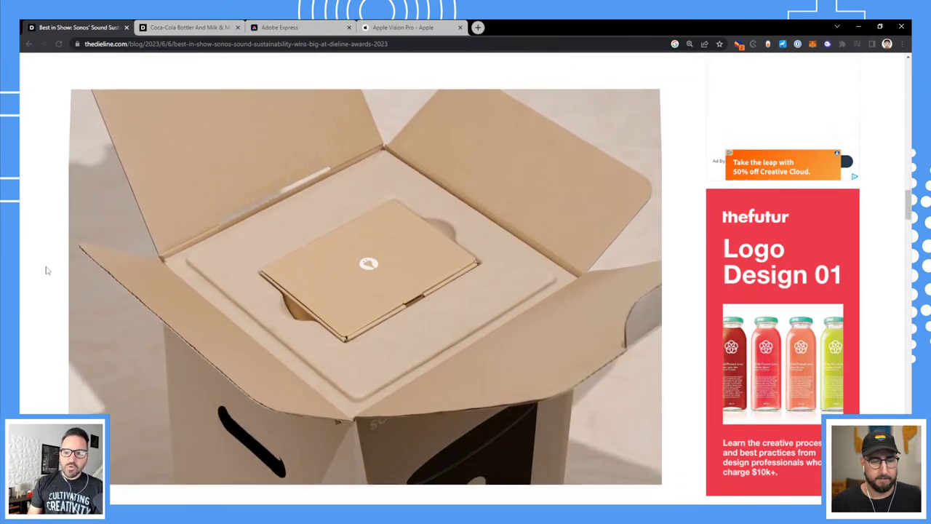
pyautogui.scroll(-2, 46, 270)
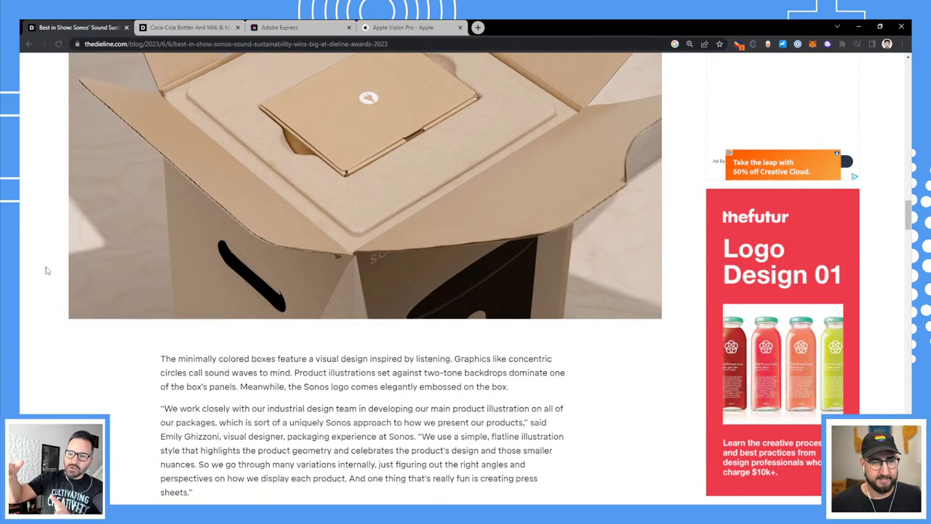
pyautogui.scroll(1, 46, 270)
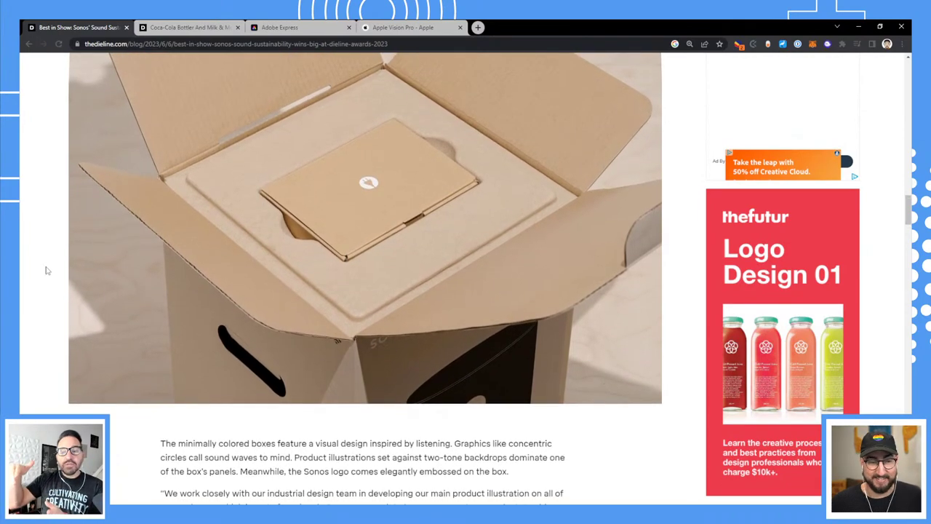
pyautogui.scroll(-5, 46, 270)
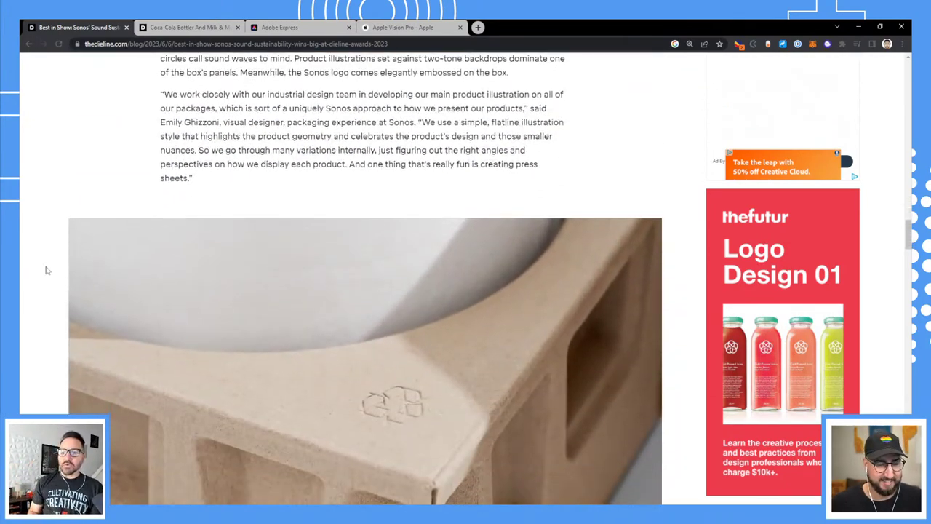
pyautogui.scroll(-2, 45, 270)
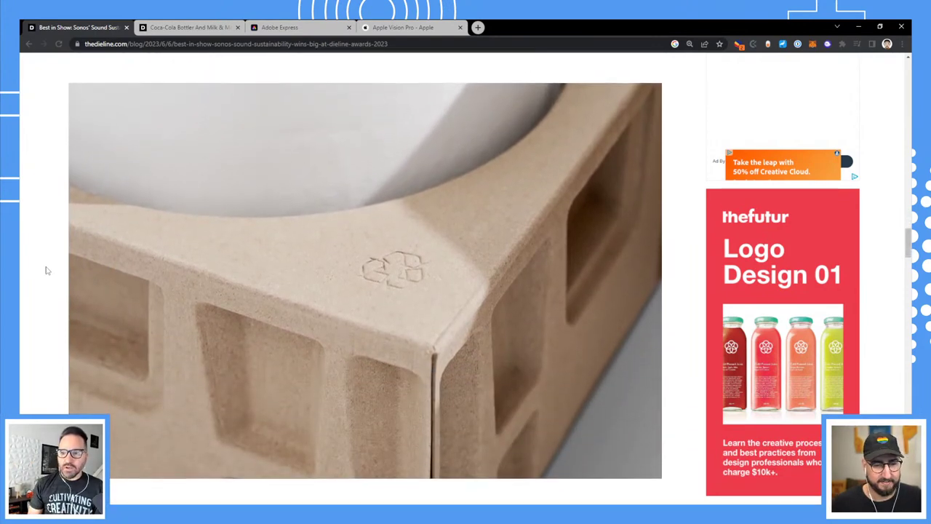
pyautogui.scroll(-5, 46, 270)
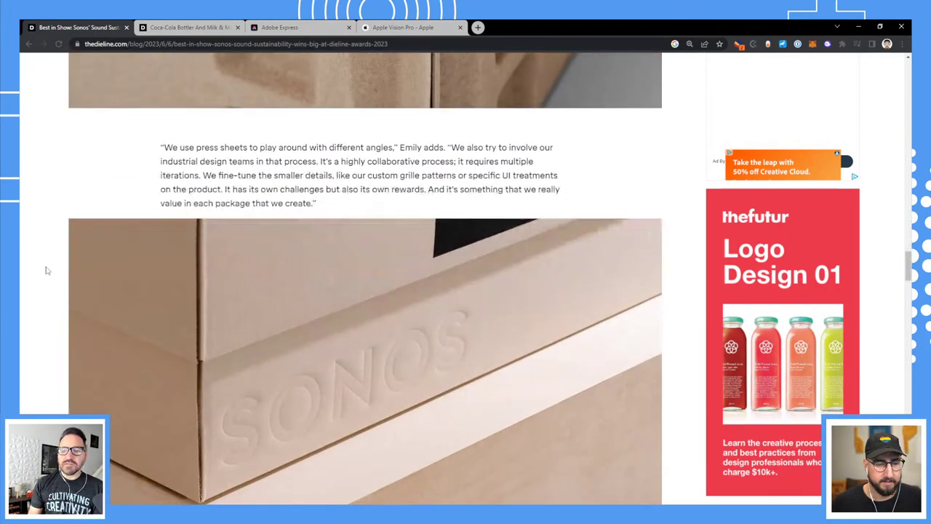
pyautogui.scroll(-2, 46, 270)
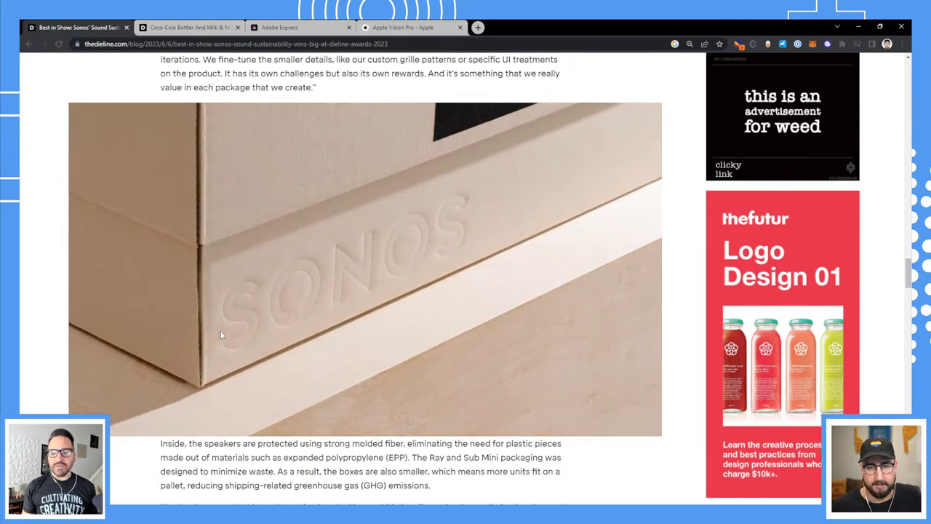
pyautogui.scroll(-1, 220, 333)
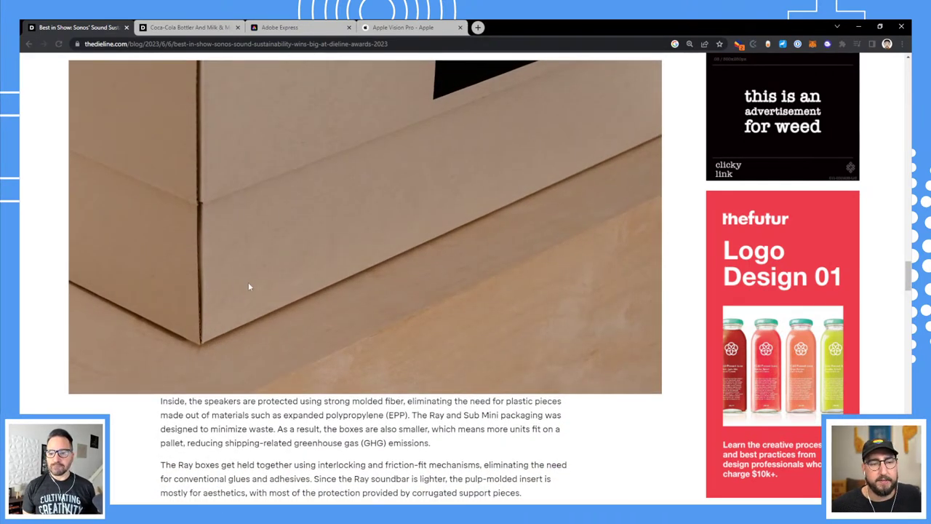
pyautogui.scroll(1, 249, 286)
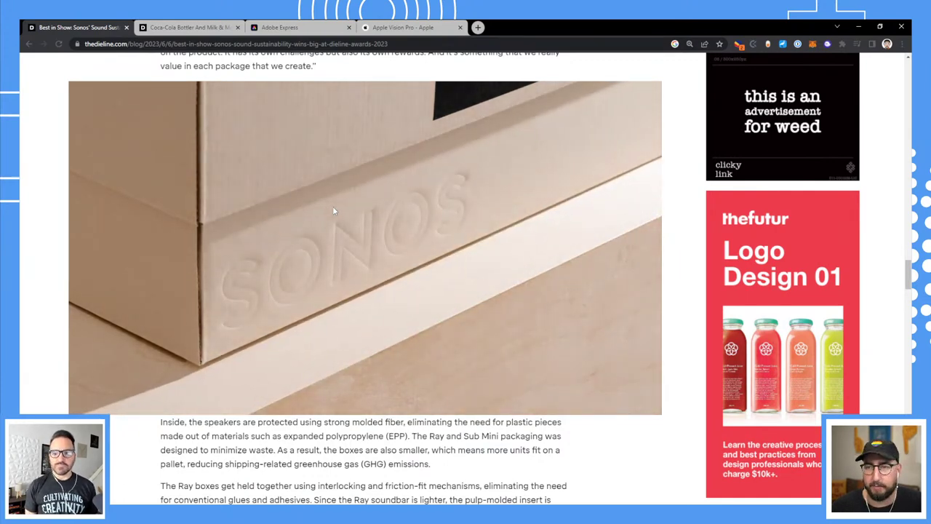
pyautogui.scroll(-2, 333, 210)
pyautogui.scroll(-5, 334, 211)
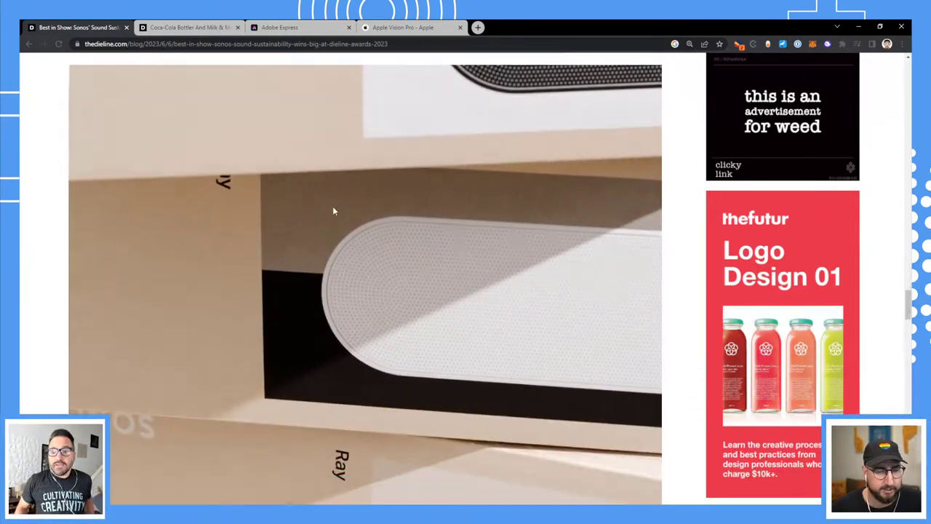
pyautogui.scroll(-2, 334, 211)
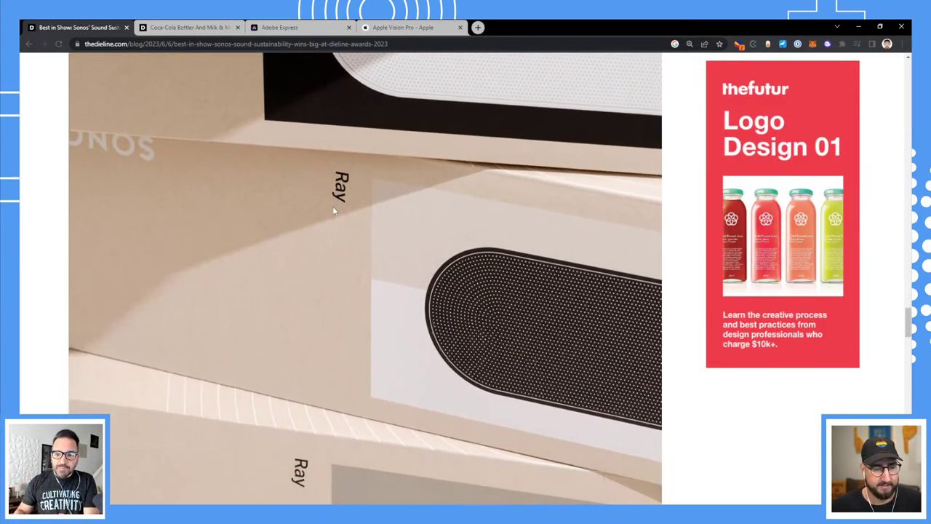
pyautogui.scroll(-2, 334, 211)
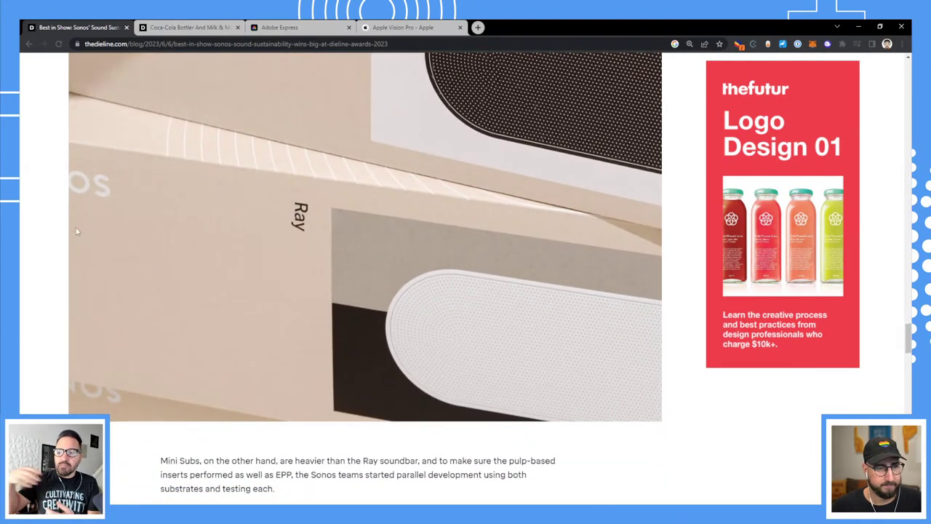
pyautogui.scroll(-5, 43, 218)
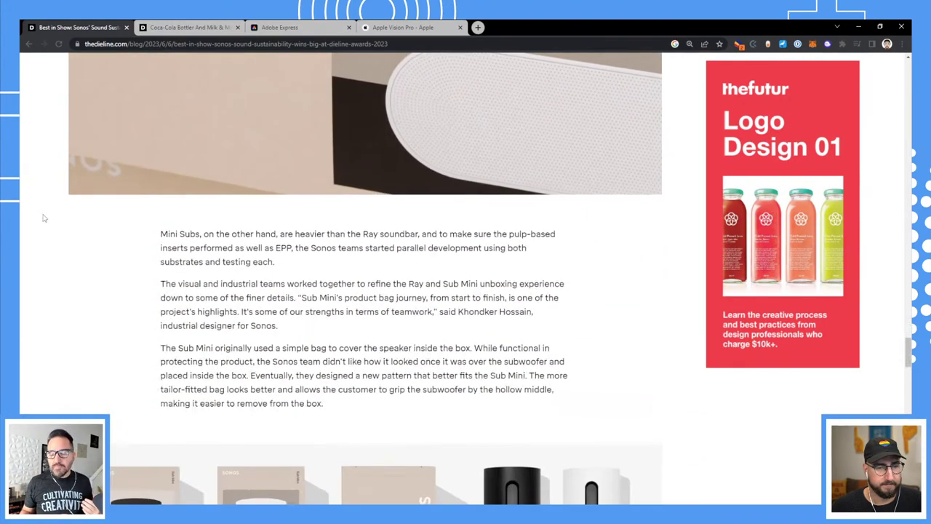
pyautogui.scroll(-2, 43, 217)
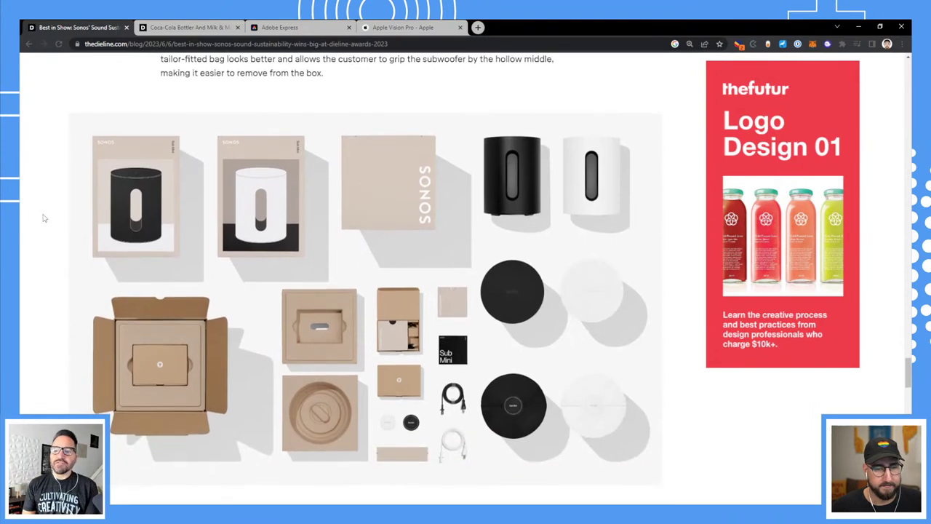
pyautogui.scroll(-1, 43, 217)
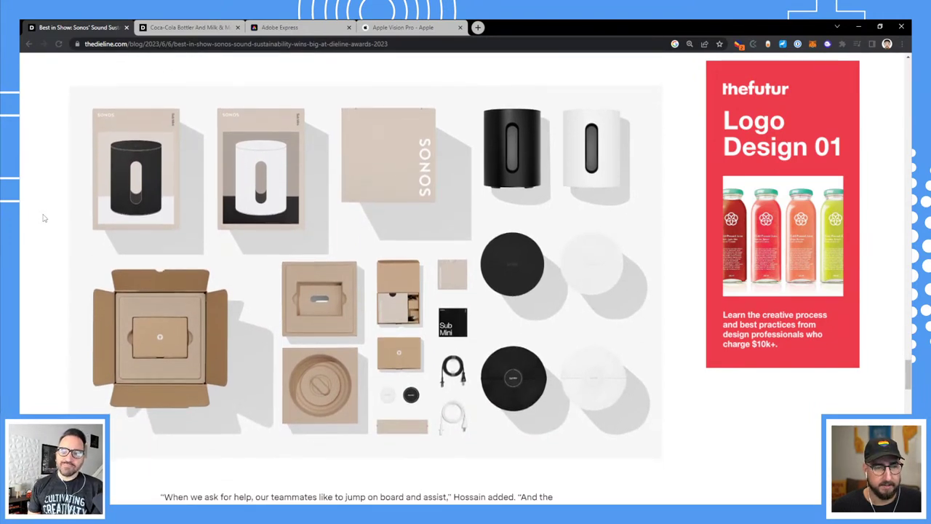
pyautogui.scroll(1, 42, 217)
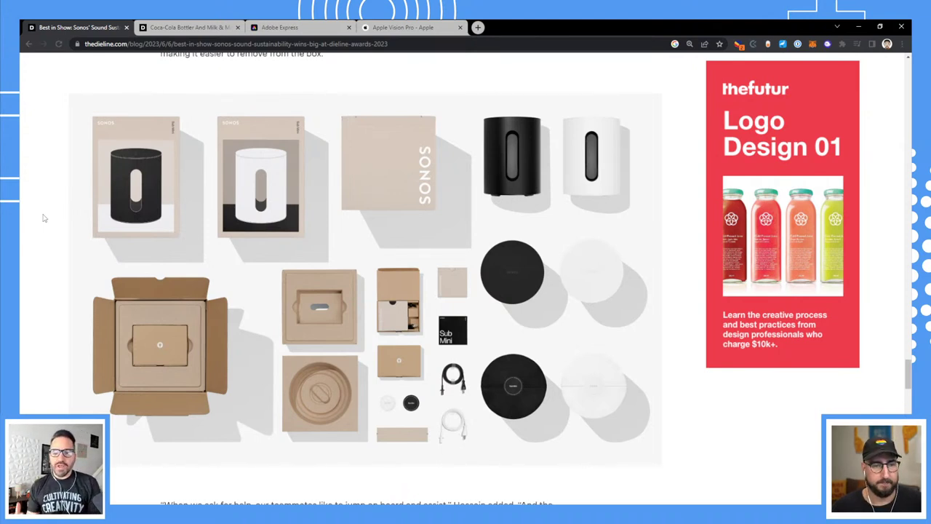
# Review the remaining article photos down to the author bio, then return to the Sub Mini flat-lay.
pyautogui.scroll(-6, 43, 218)
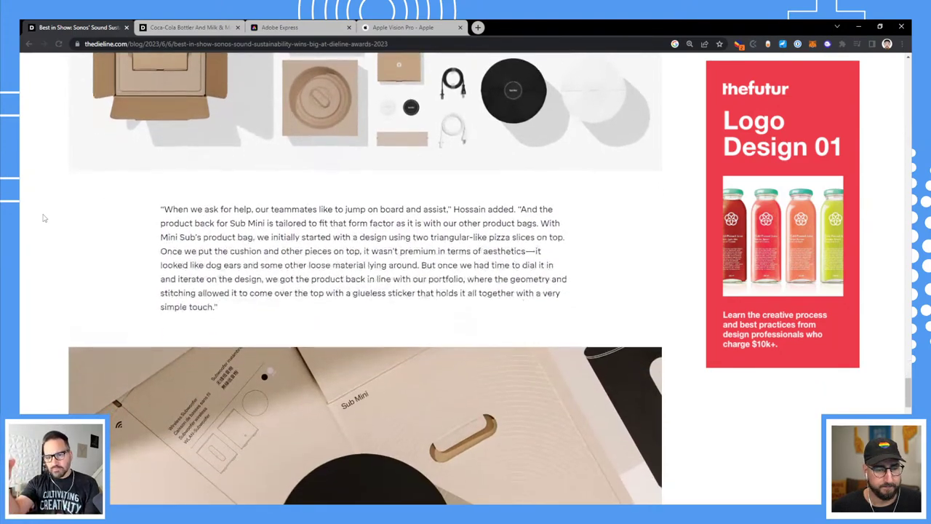
pyautogui.scroll(-1, 43, 217)
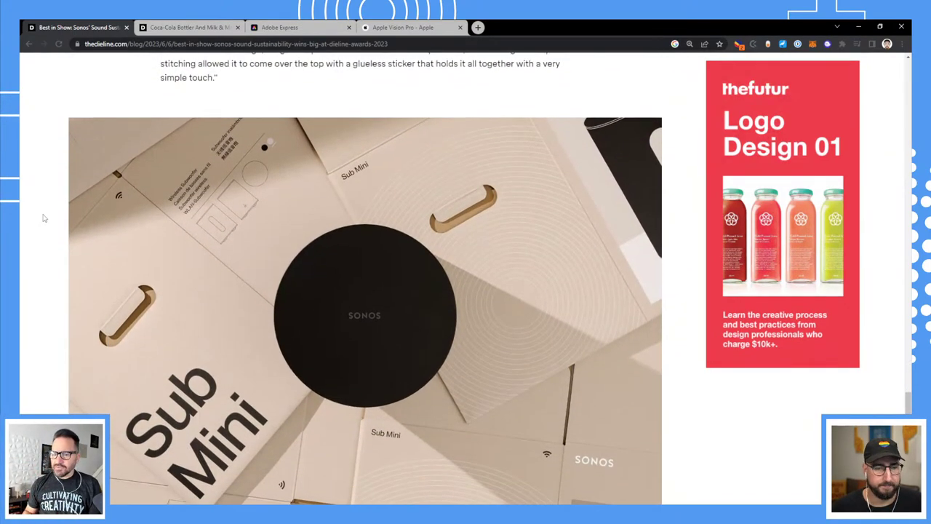
pyautogui.scroll(-3, 43, 217)
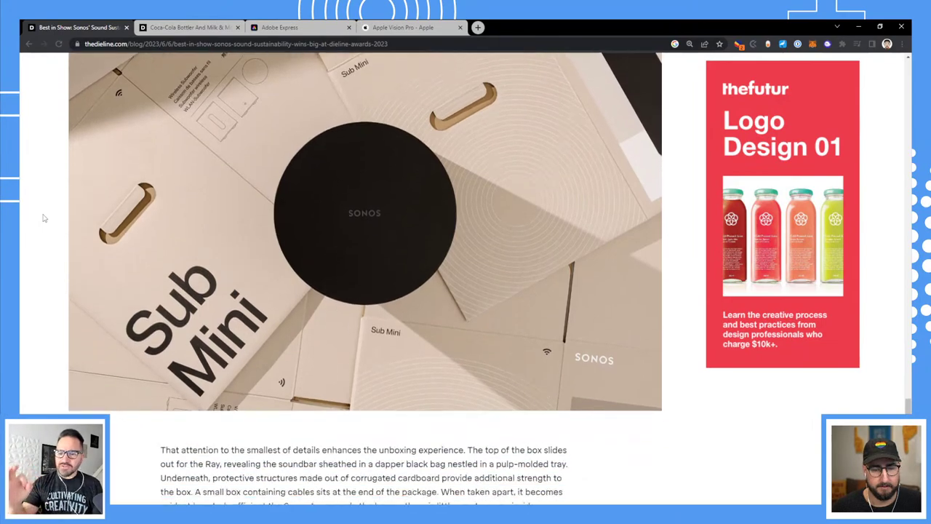
pyautogui.scroll(-4, 43, 217)
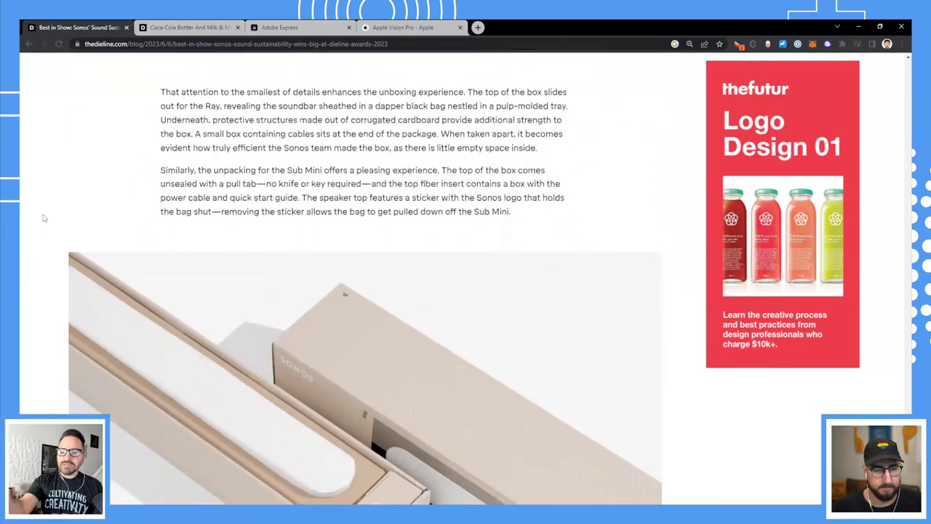
pyautogui.scroll(-4, 43, 218)
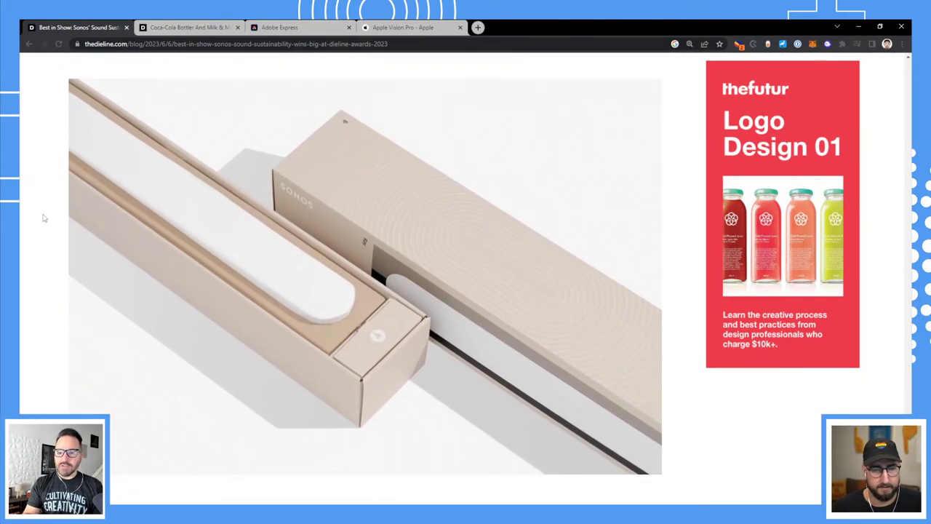
pyautogui.scroll(-6, 43, 218)
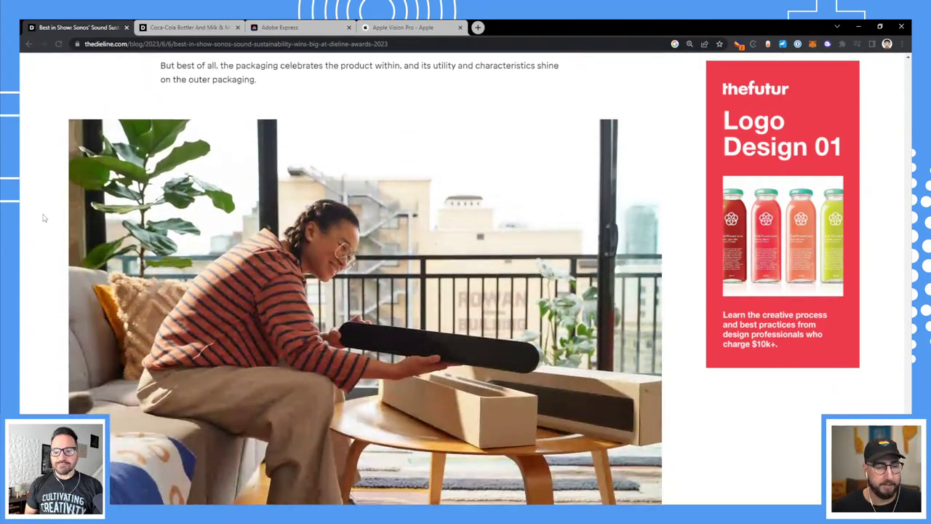
pyautogui.scroll(-3, 43, 218)
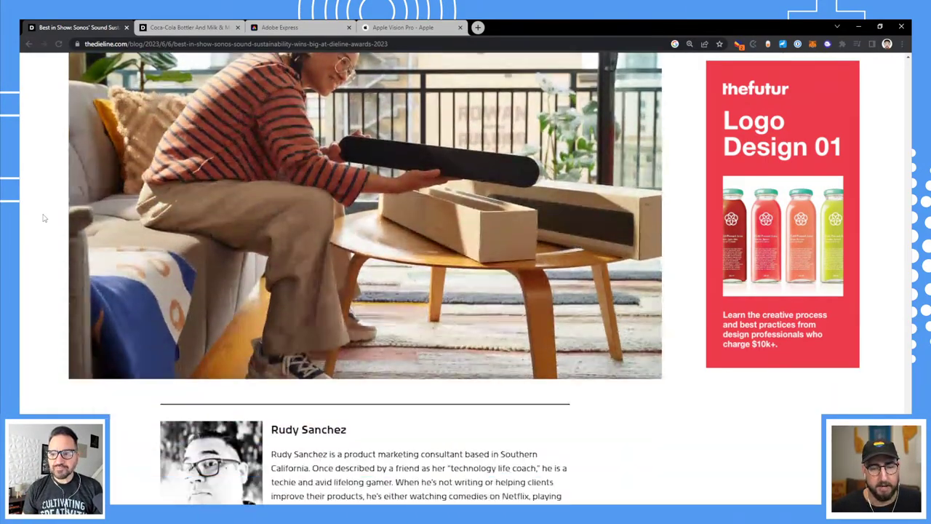
pyautogui.scroll(20, 43, 218)
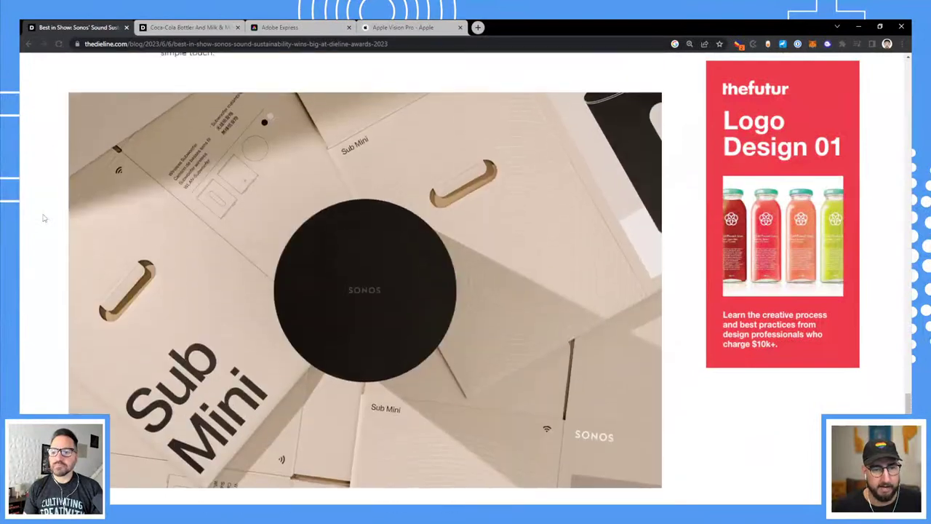
pyautogui.scroll(-2, 43, 217)
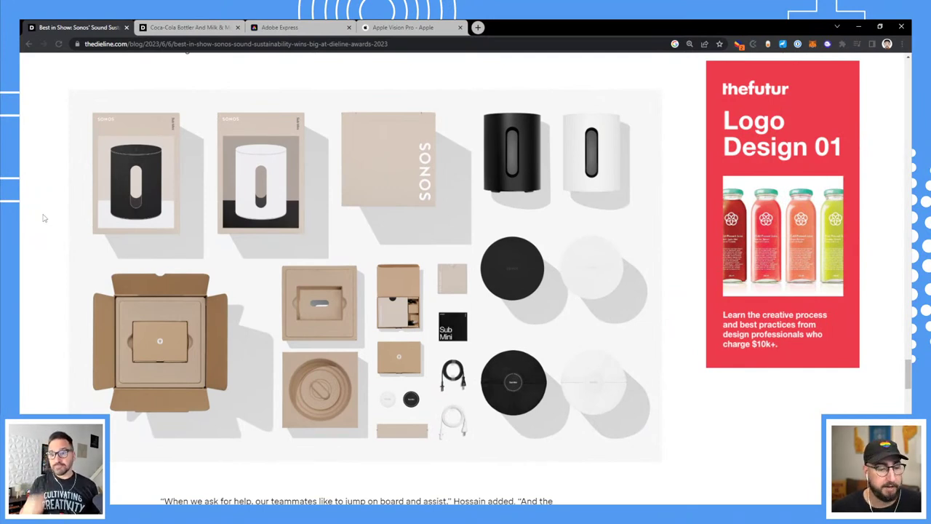
# Search the article for 'ink' and cycle through both matches, ending on the one in 'think'.
pyautogui.hotkey('ctrl', 'f')
pyautogui.write('in')
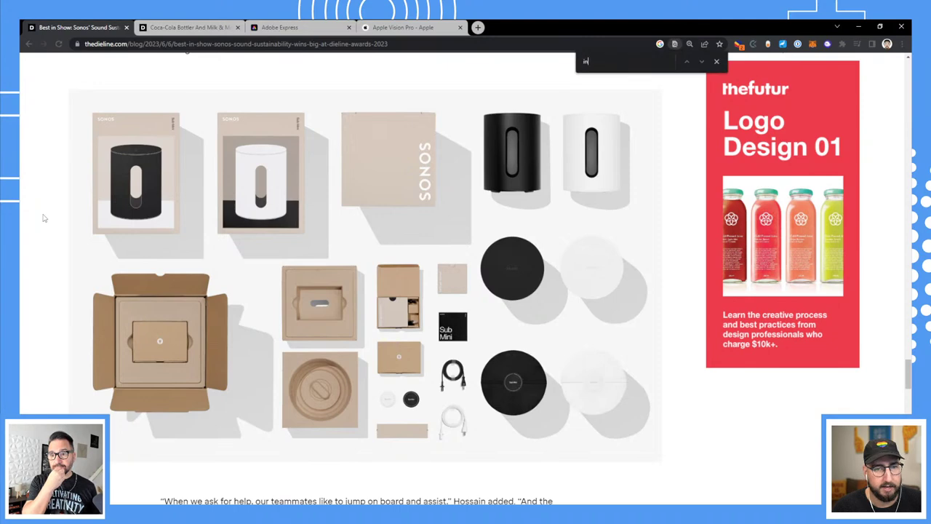
pyautogui.write('k')
pyautogui.press('Return')
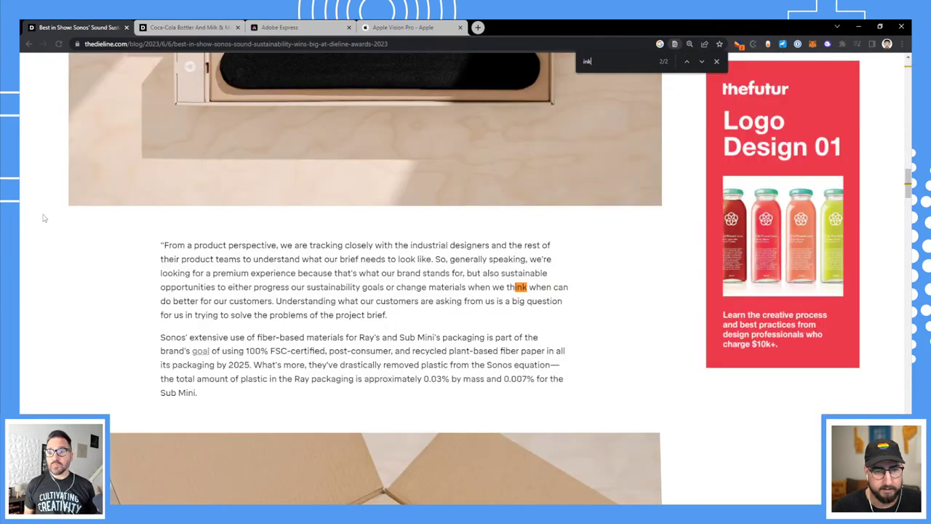
pyautogui.press('Return')
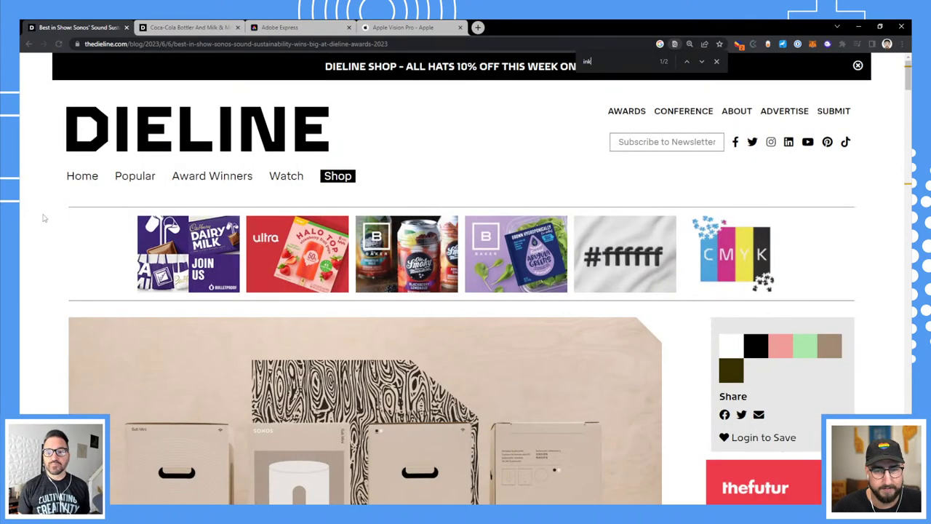
pyautogui.press('Return')
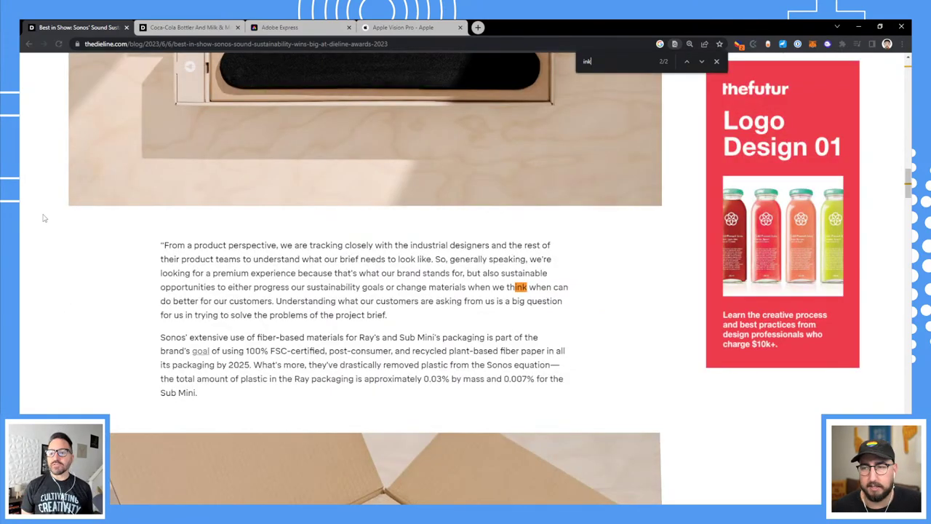
# Return to the Sub Mini flat-lay photo and close the in-page search.
pyautogui.scroll(-10, 288, 376)
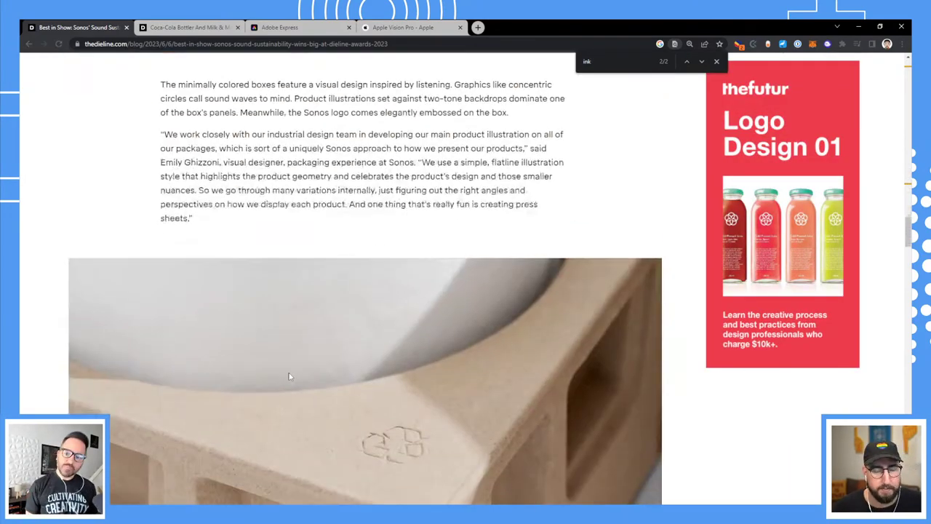
pyautogui.scroll(-15, 288, 376)
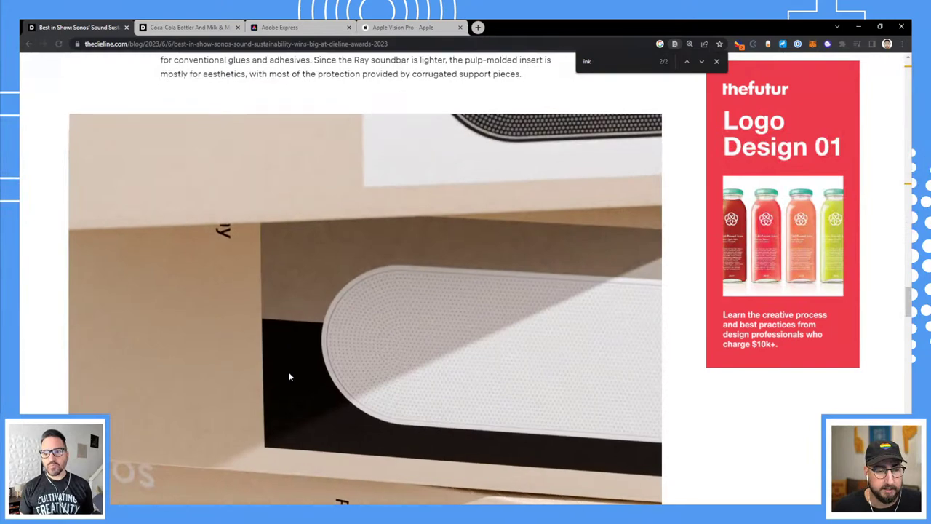
pyautogui.scroll(-12, 289, 376)
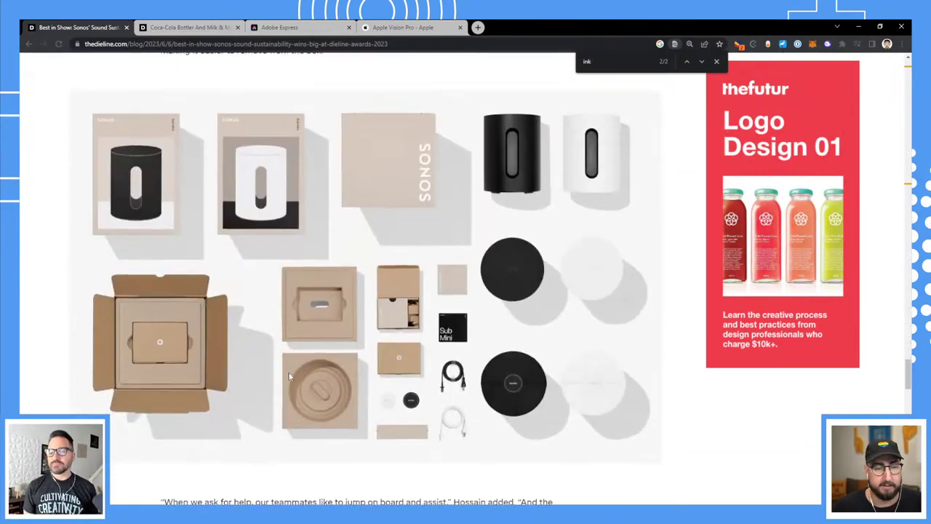
pyautogui.click(715, 63)
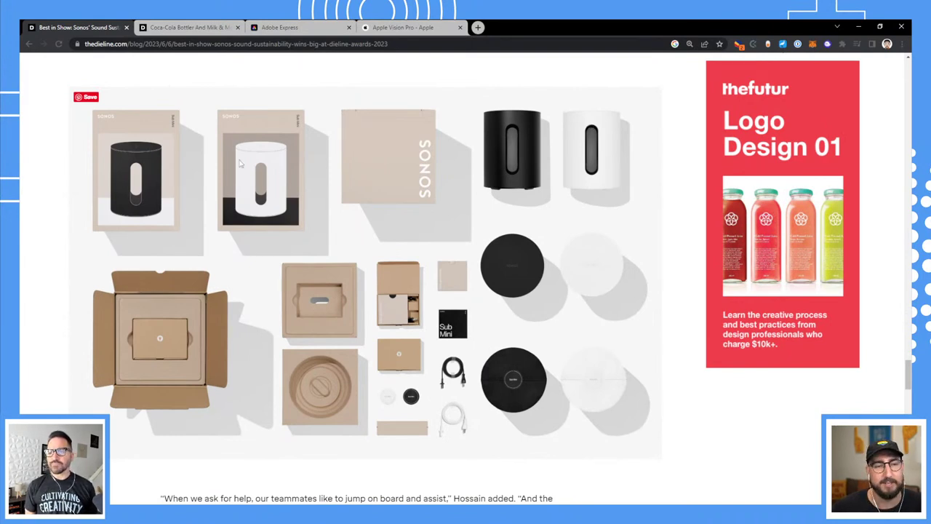
# Switch to the Coca-Cola Bottler tab and read the returnable Coke Zero trial article's opening paragraphs.
pyautogui.click(185, 27)
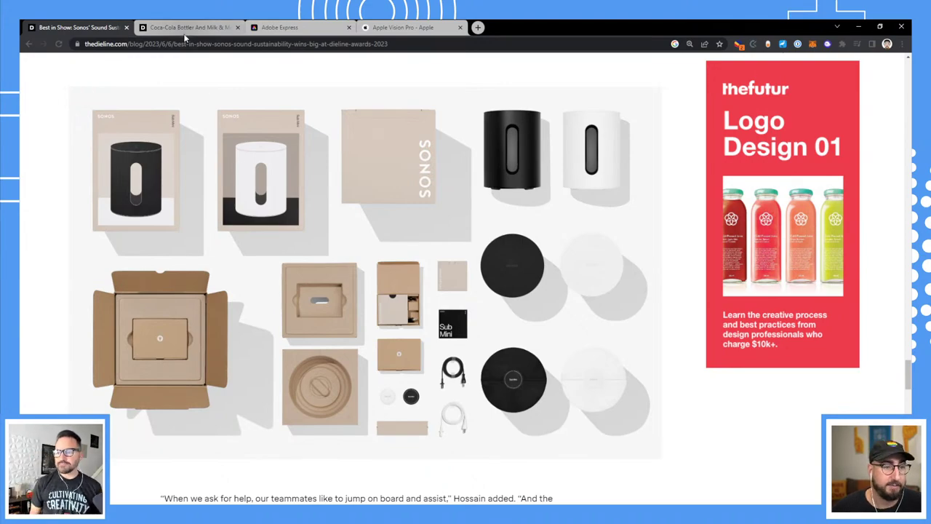
pyautogui.scroll(-5, 80, 167)
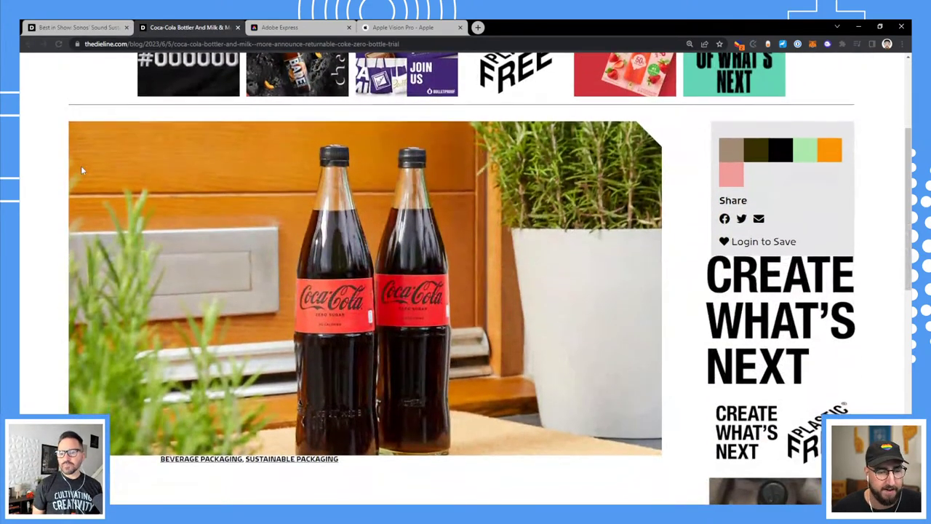
pyautogui.scroll(-2, 59, 186)
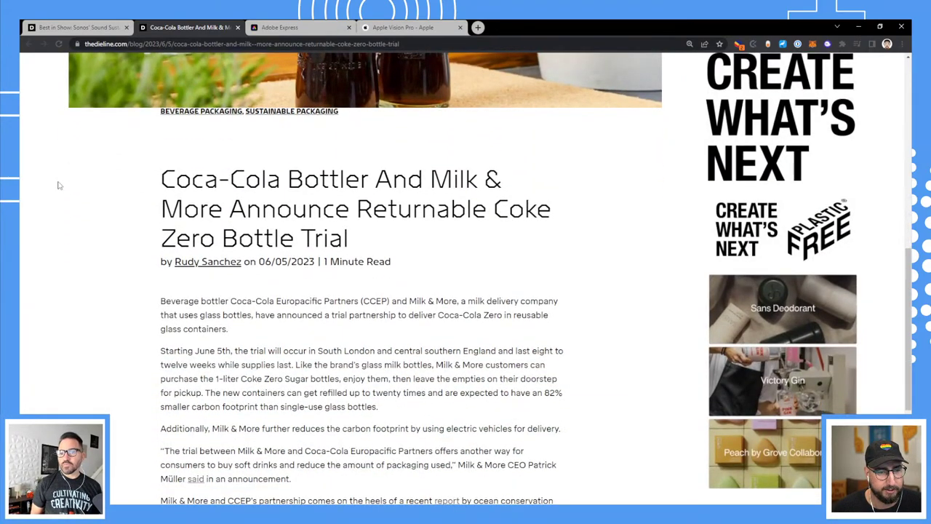
pyautogui.scroll(-2, 59, 186)
pyautogui.scroll(-3, 59, 186)
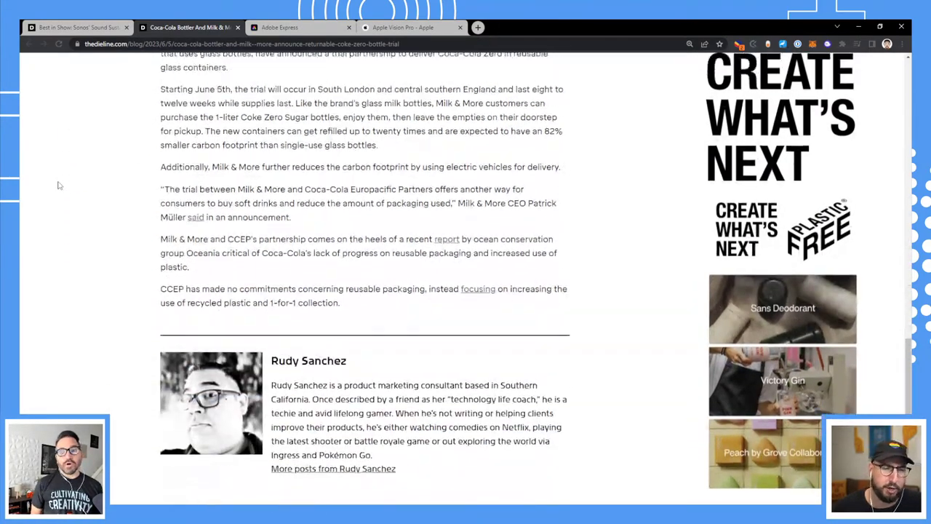
pyautogui.scroll(10, 60, 185)
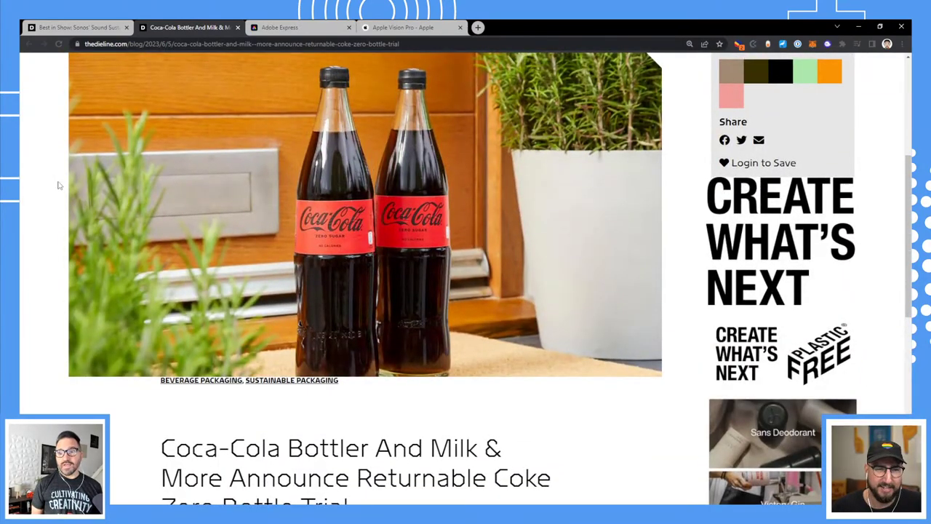
pyautogui.scroll(-3, 59, 185)
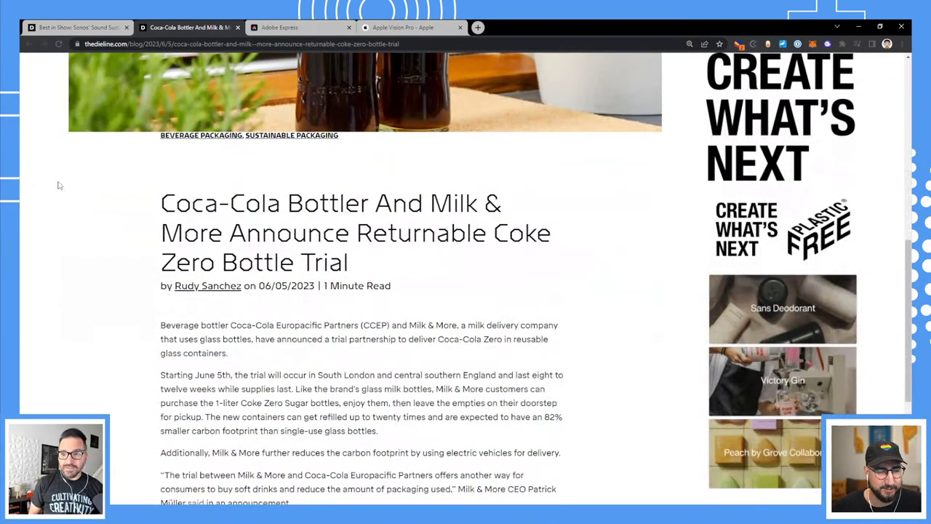
pyautogui.scroll(-2, 60, 185)
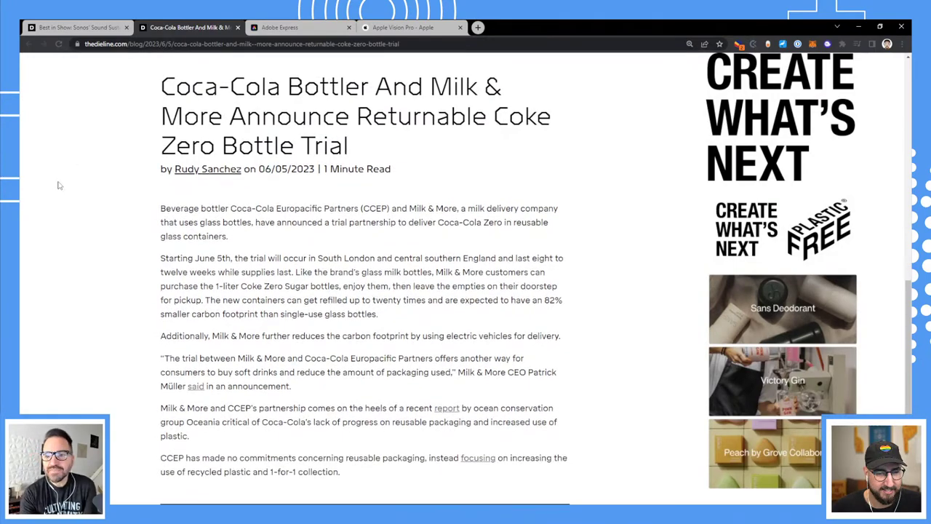
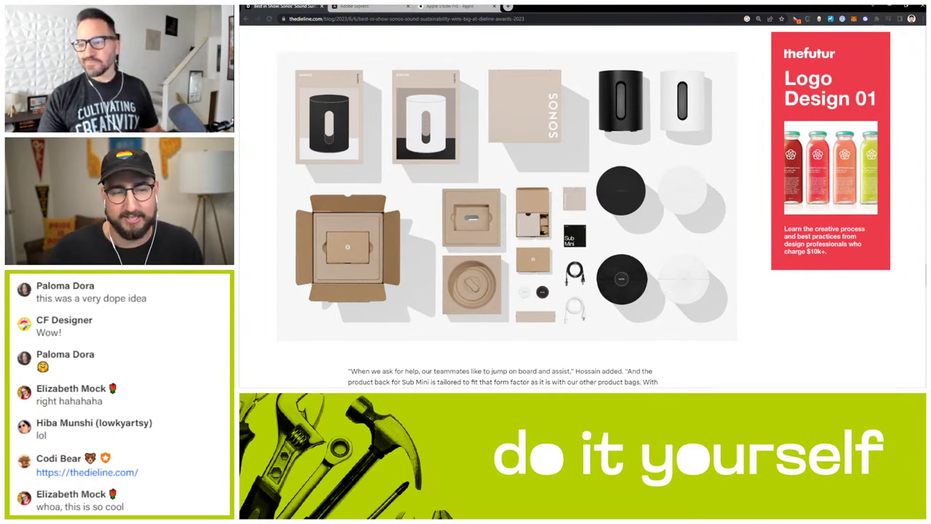
# Switch from the Dieline Sonos article to the Adobe Express home page in Chrome.
pyautogui.moveTo(407, 387)
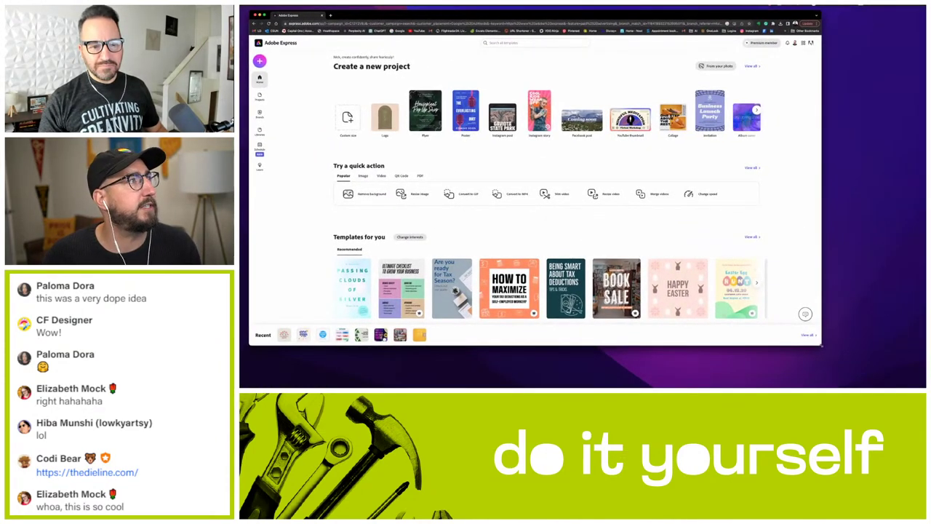
# Maximize the window and search Adobe Express templates for 'business card'.
pyautogui.hotkey('ctrl', 'alt', 'Return')
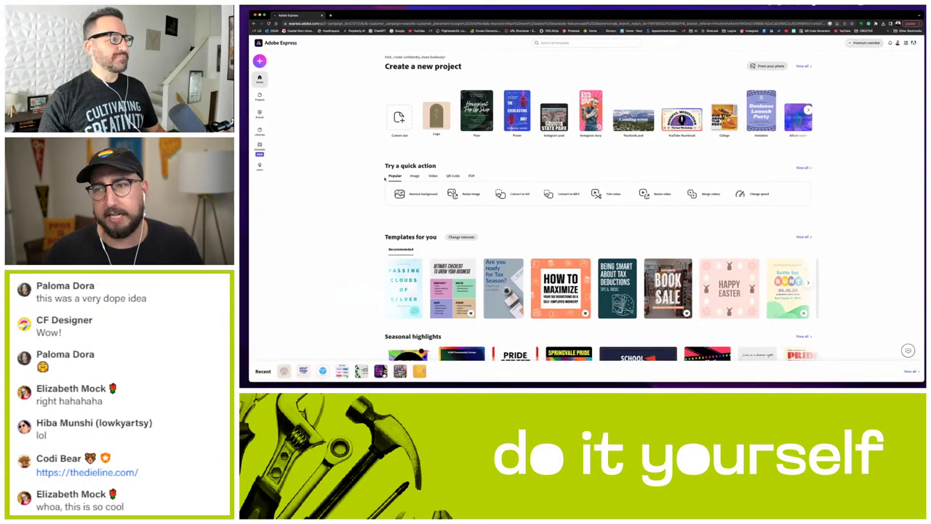
pyautogui.click(555, 43)
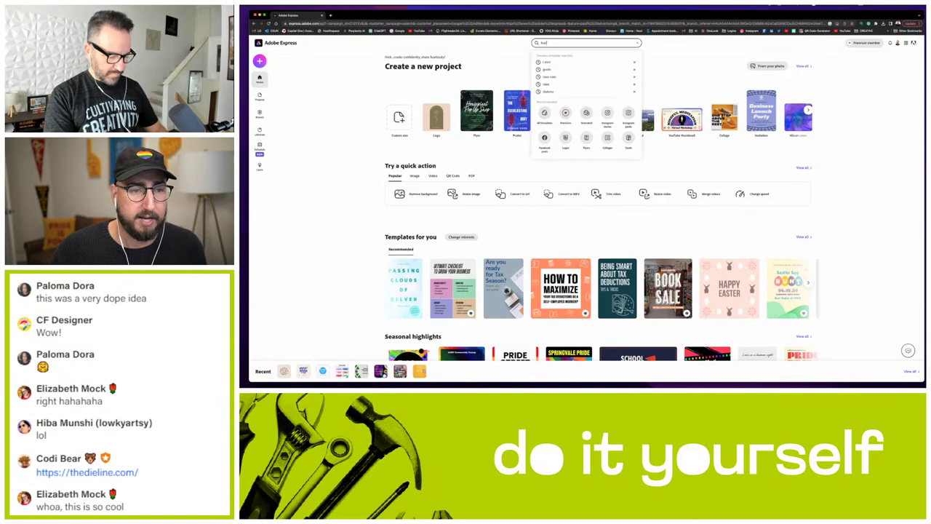
pyautogui.write('busine')
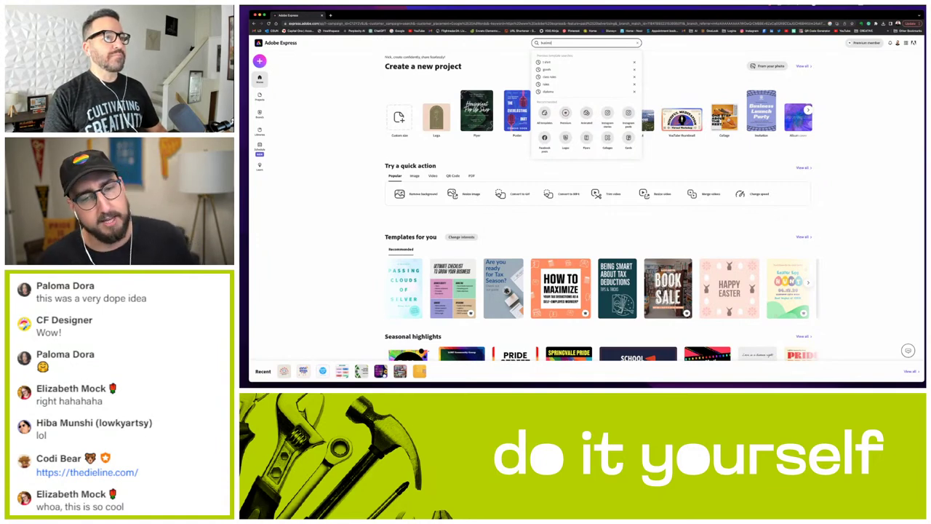
pyautogui.write('ss car')
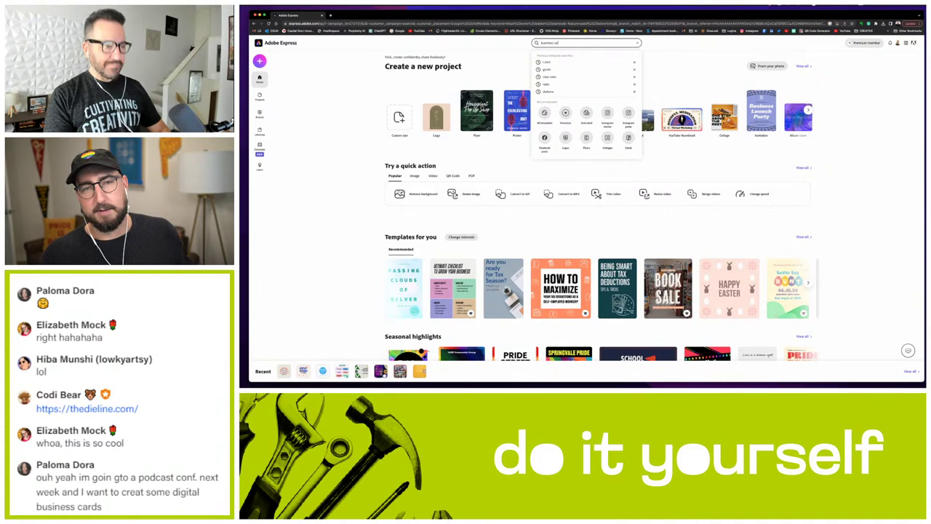
pyautogui.press('Return')
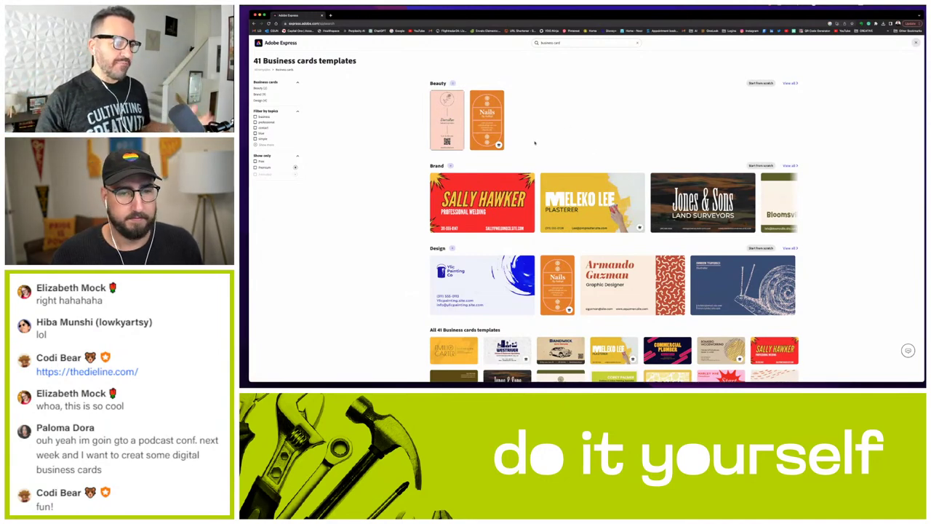
# Scroll the business card results and open the red LOTUS Fine Indian Dining template.
pyautogui.scroll(-1, 551, 222)
pyautogui.scroll(-3, 551, 223)
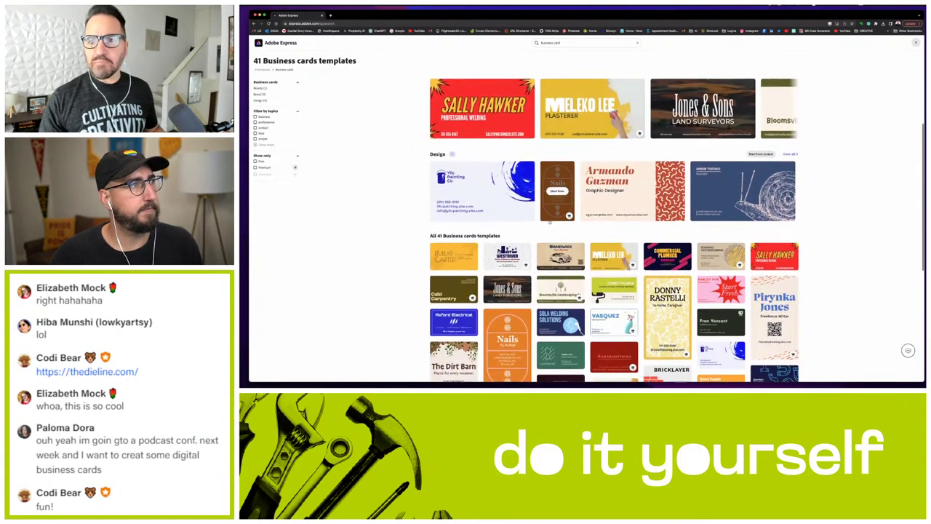
pyautogui.scroll(-1, 550, 221)
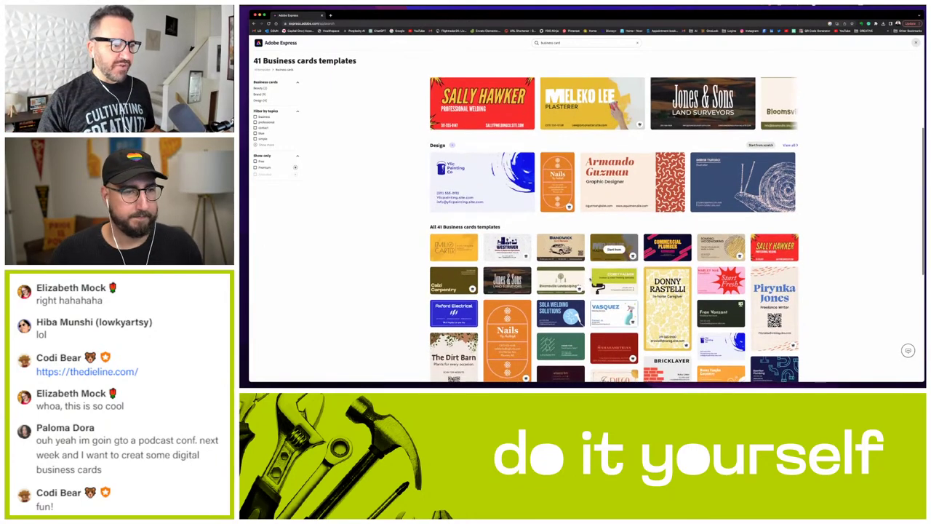
pyautogui.scroll(-3, 613, 255)
pyautogui.scroll(-3, 588, 278)
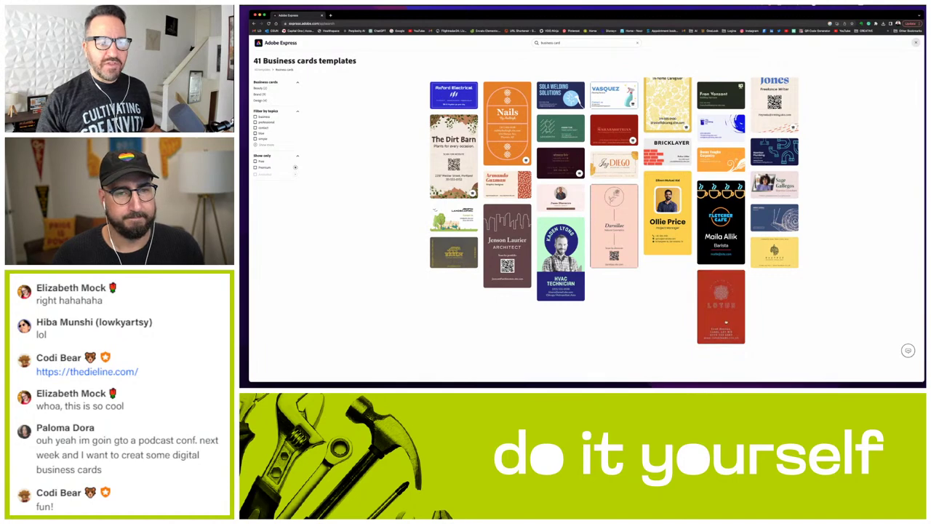
pyautogui.click(722, 309)
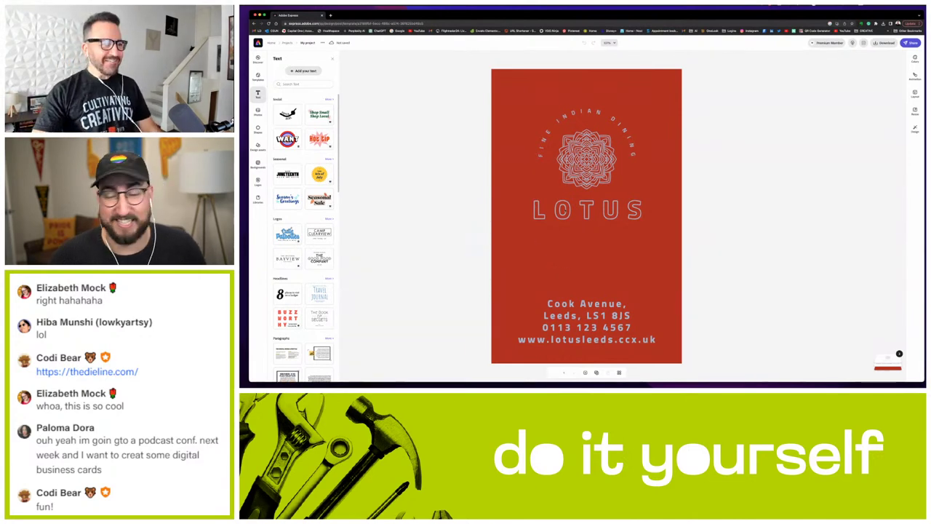
# Replace the card's LOTUS title with LONGO, then select the mandala graphic.
pyautogui.click(587, 210)
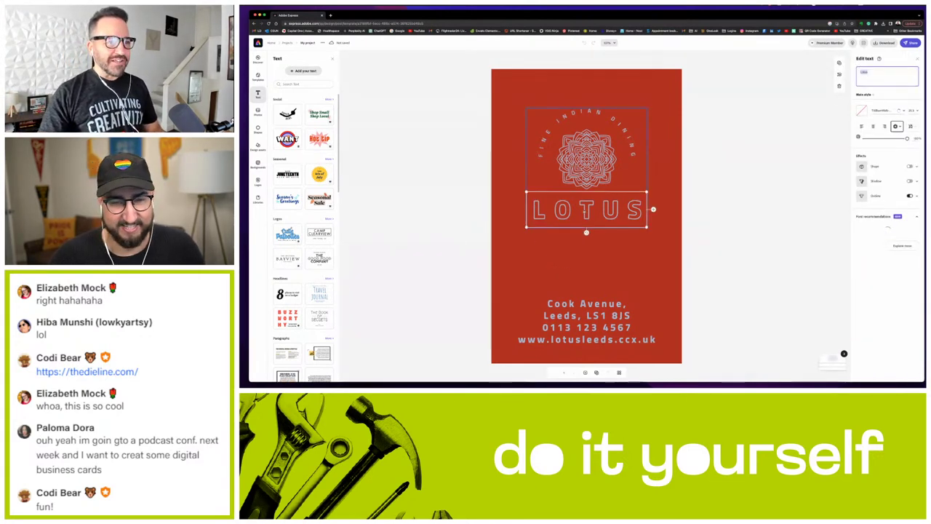
pyautogui.write('L')
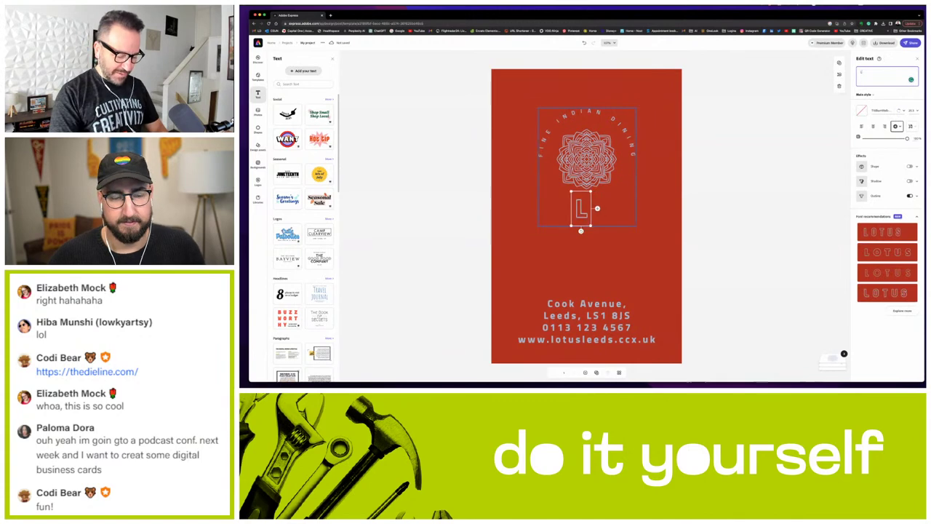
pyautogui.write('ONGO')
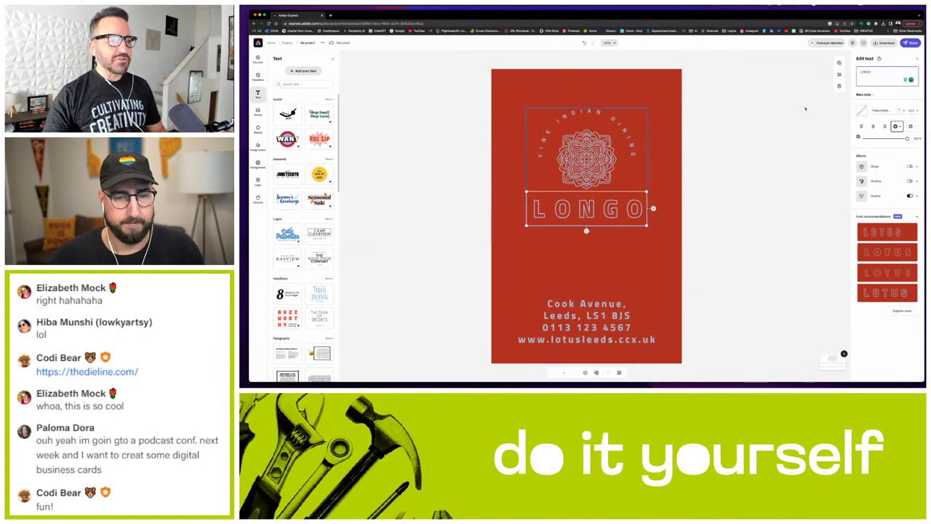
pyautogui.press('Escape')
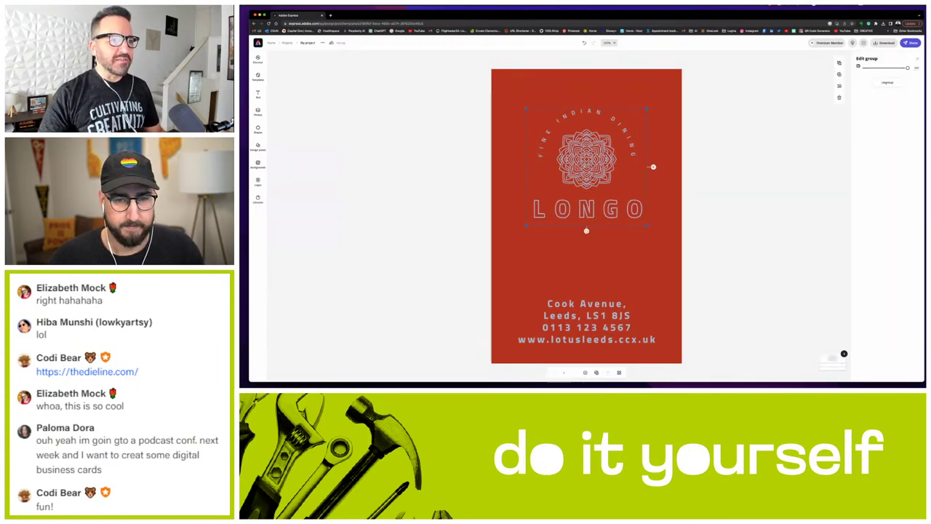
pyautogui.click(586, 159)
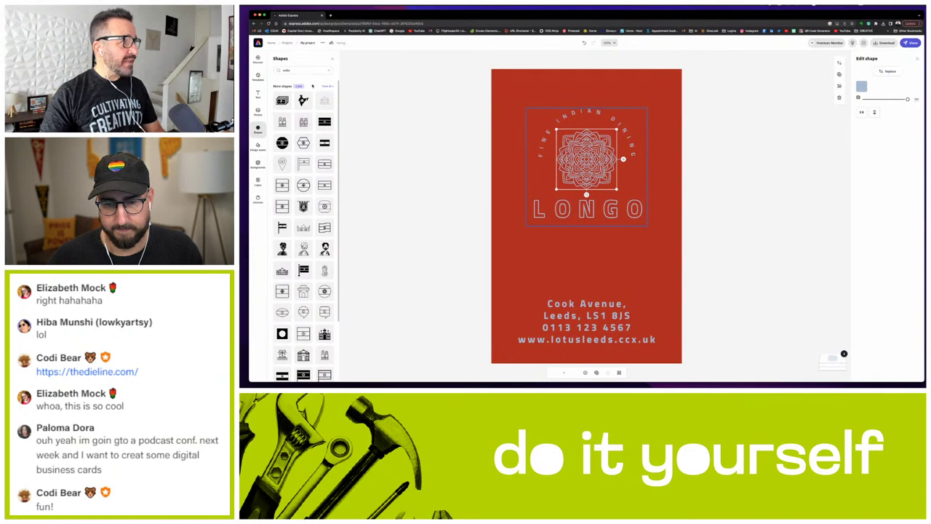
# Search shapes for 'design', try a pen-nib shape, then delete it.
pyautogui.click(297, 69)
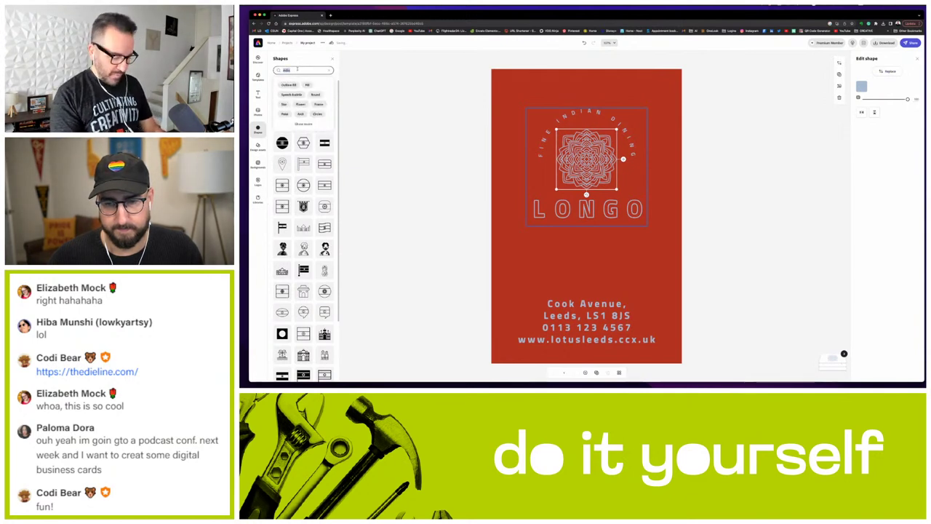
pyautogui.press('super+a')
pyautogui.write('dini')
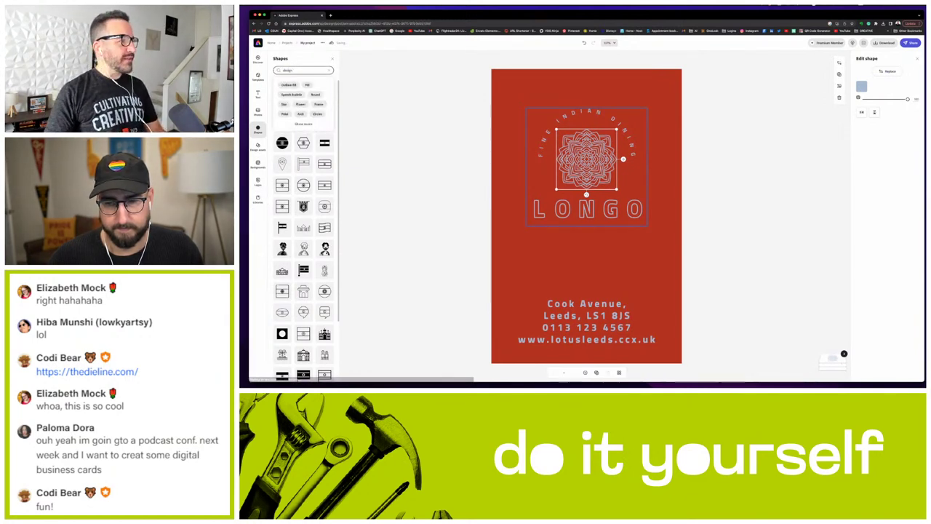
pyautogui.press('Return')
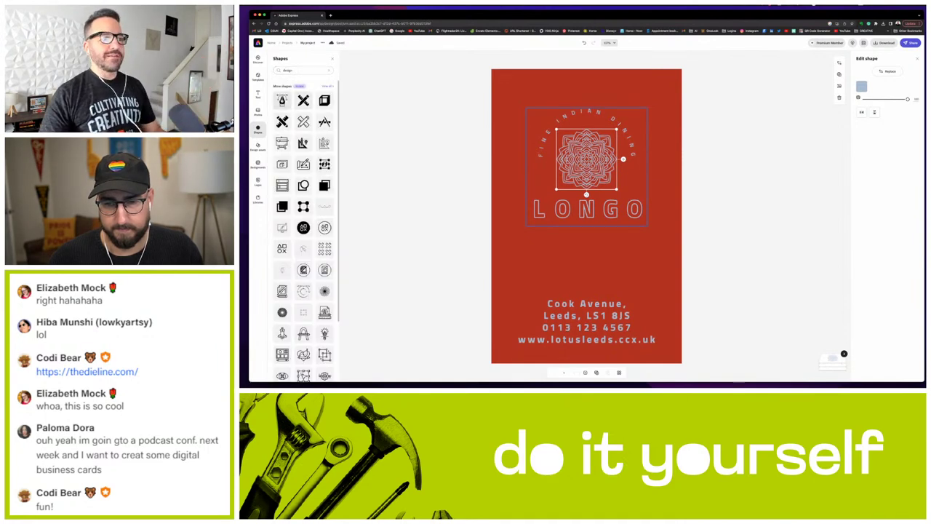
pyautogui.click(282, 101)
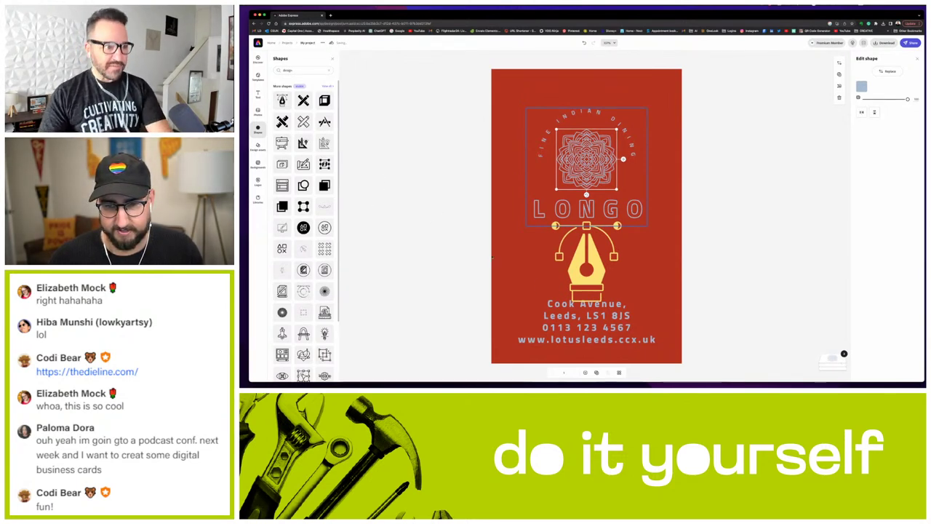
pyautogui.press('Delete')
# Search shapes for 'india' then 'design', and add the yellow ruler, pencil and lightbulb icon.
pyautogui.click(586, 182)
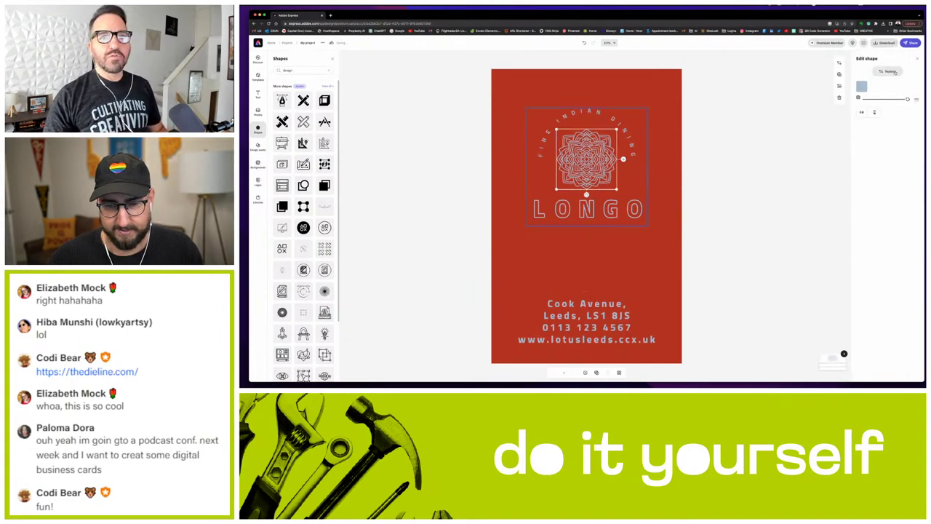
pyautogui.click(888, 71)
pyautogui.click(312, 70)
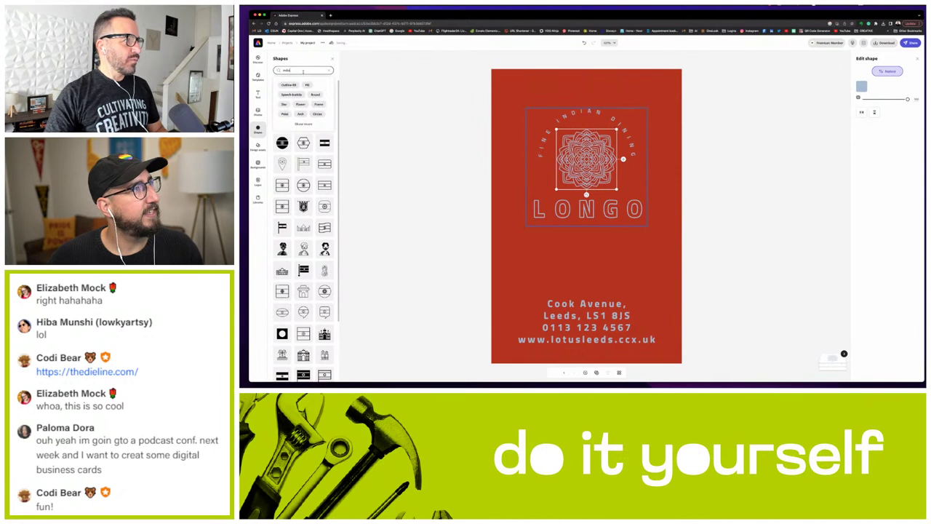
pyautogui.write('ci')
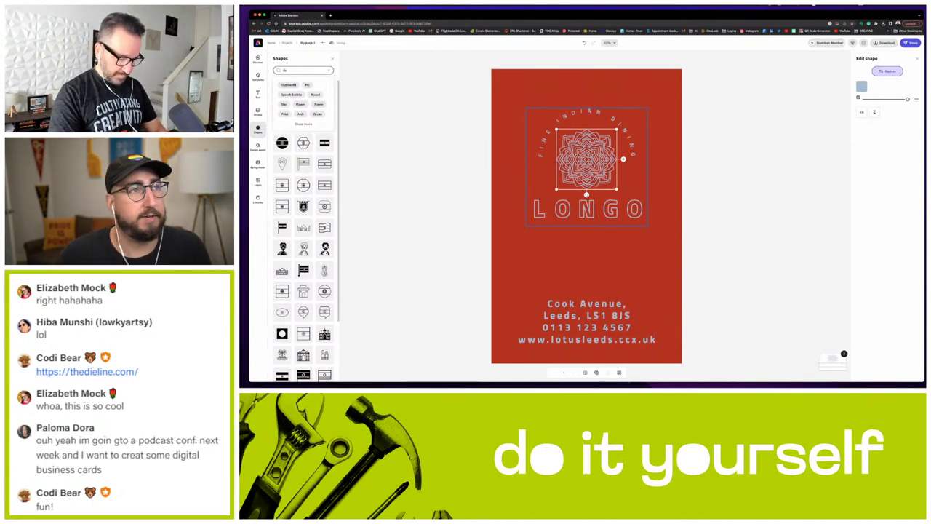
pyautogui.write('dia')
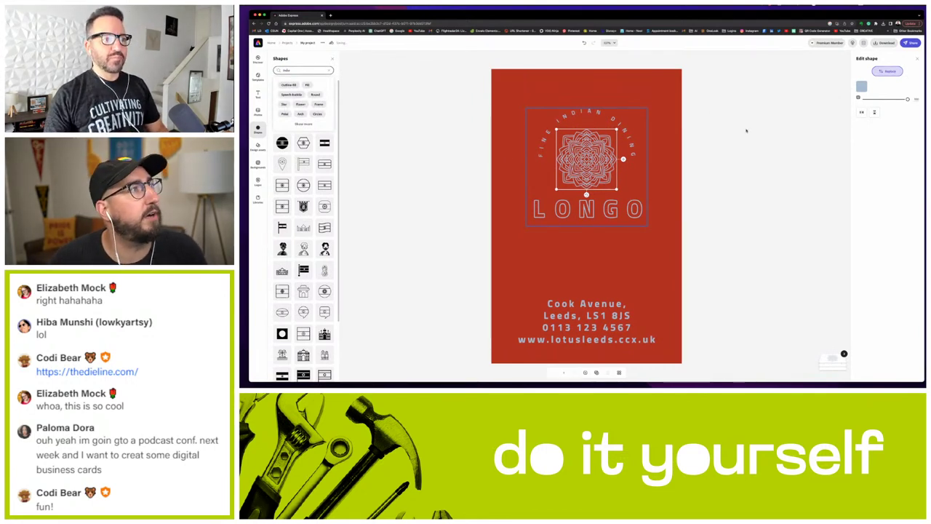
pyautogui.press('Return')
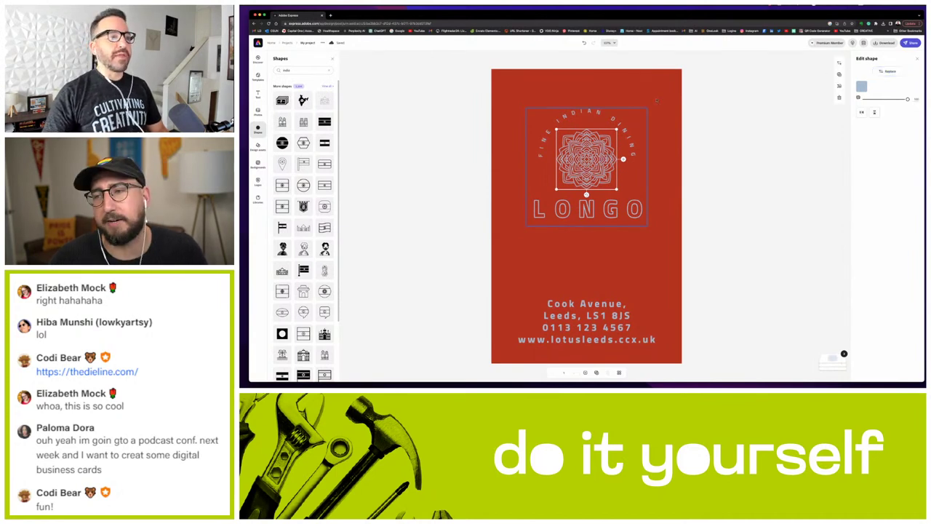
pyautogui.click(301, 69)
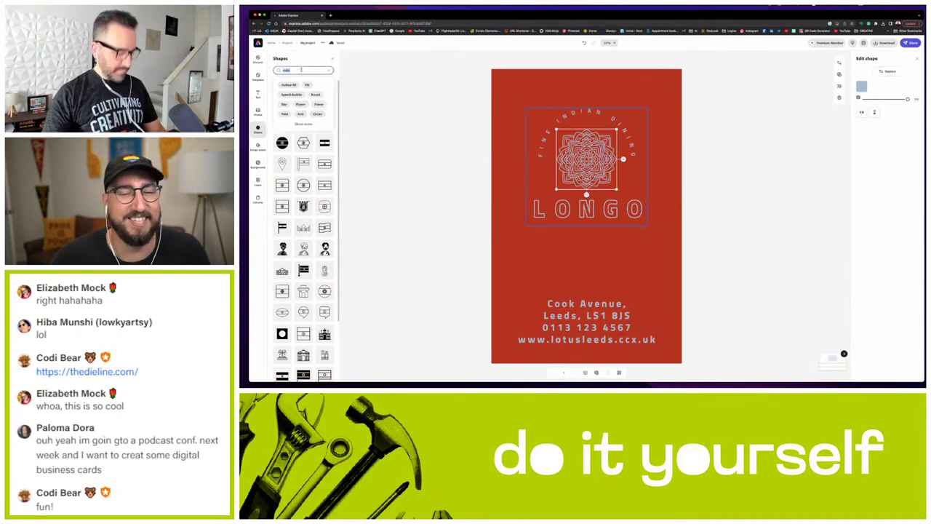
pyautogui.write('drago')
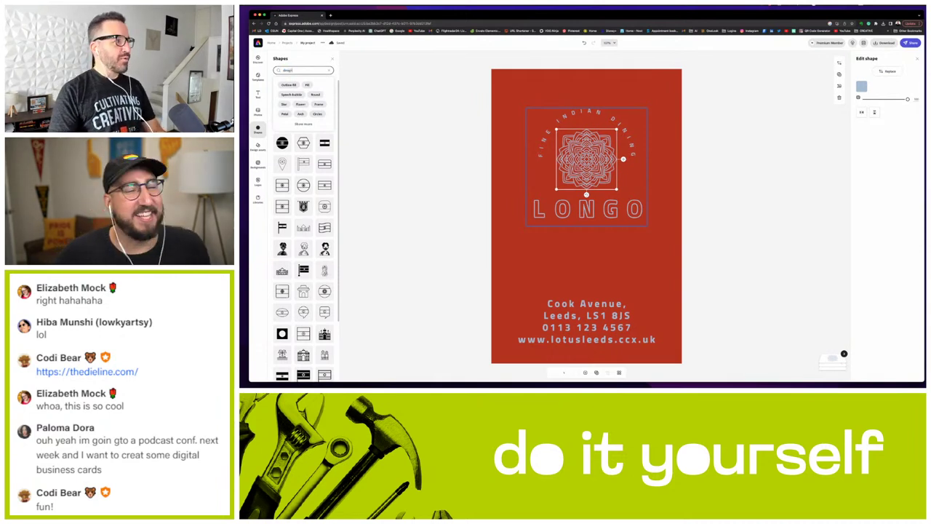
pyautogui.write('n')
pyautogui.press('Return')
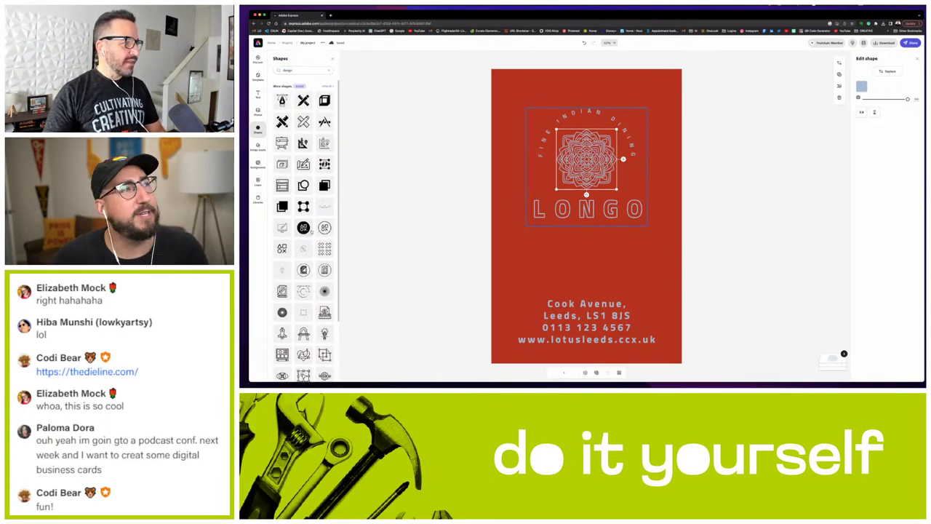
pyautogui.scroll(-1, 304, 218)
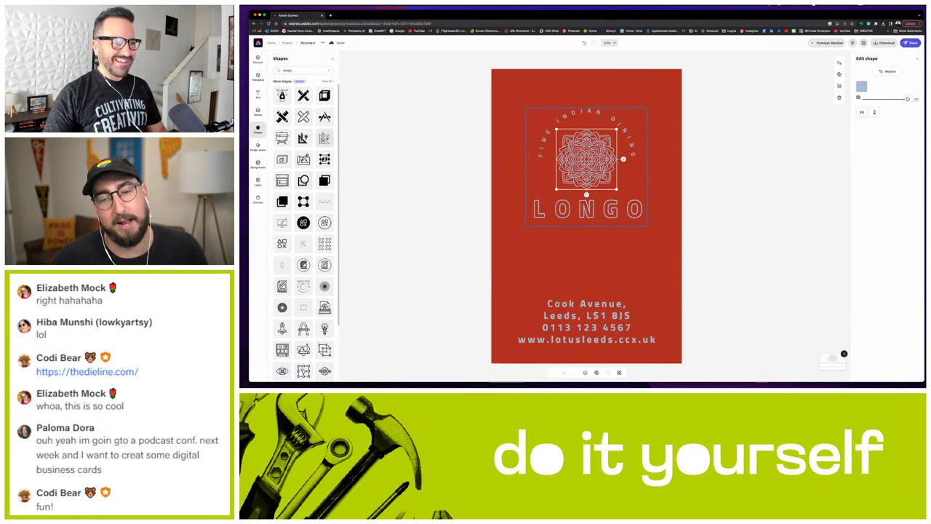
pyautogui.click(324, 138)
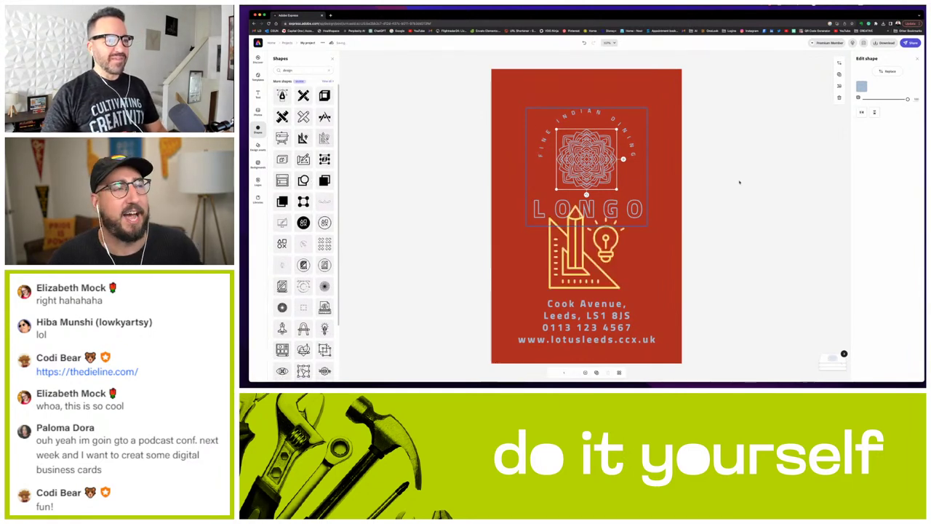
pyautogui.click(738, 181)
pyautogui.click(587, 230)
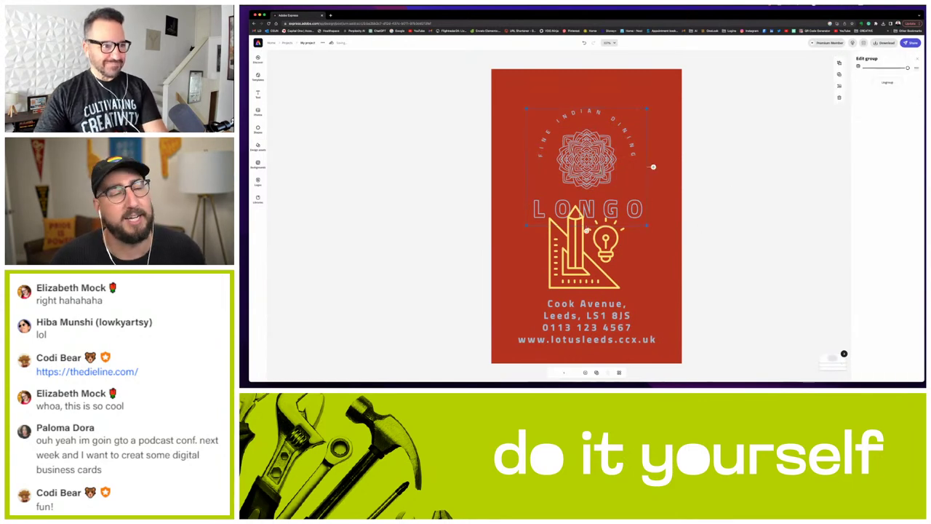
# Delete the mandala and recolour the pencil-and-lightbulb icon pale blue-grey.
pyautogui.doubleClick(586, 230)
pyautogui.press('Delete')
pyautogui.click(586, 251)
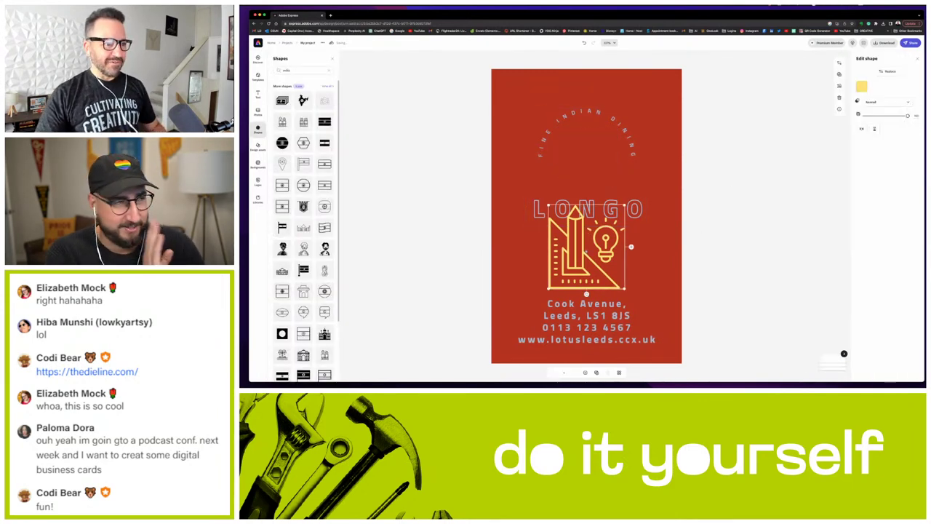
pyautogui.click(861, 87)
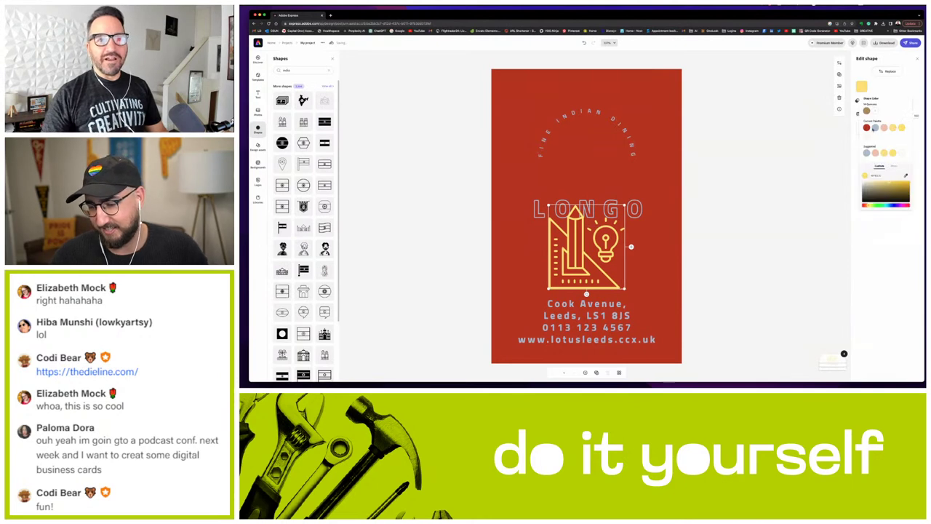
pyautogui.click(889, 205)
# Move the icon above LONGO, shrink it and centre it inside the curved lettering.
pyautogui.moveTo(586, 248); pyautogui.dragTo(586, 154)
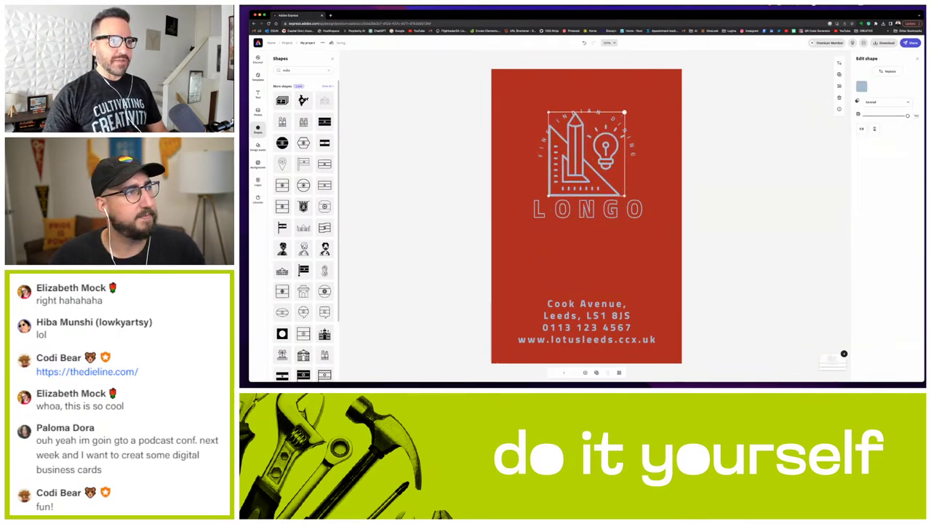
pyautogui.moveTo(626, 112); pyautogui.dragTo(615, 125)
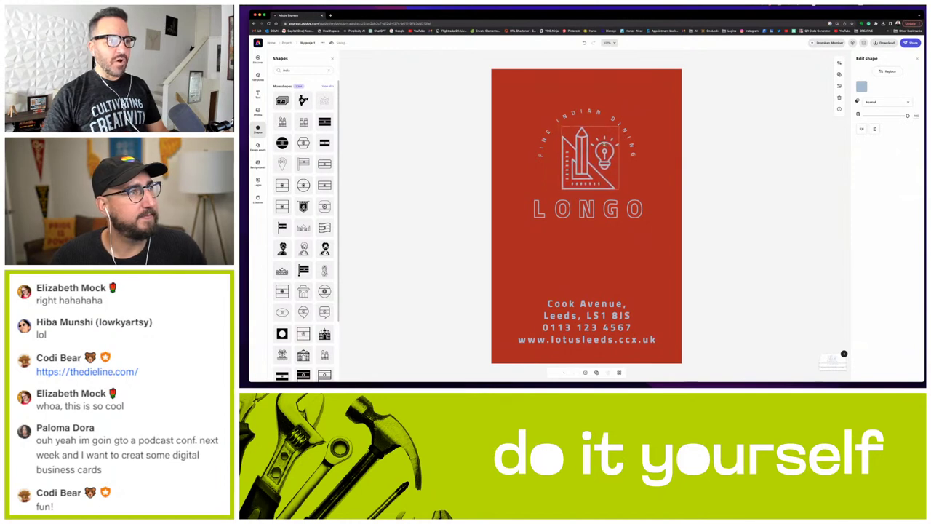
pyautogui.click(721, 141)
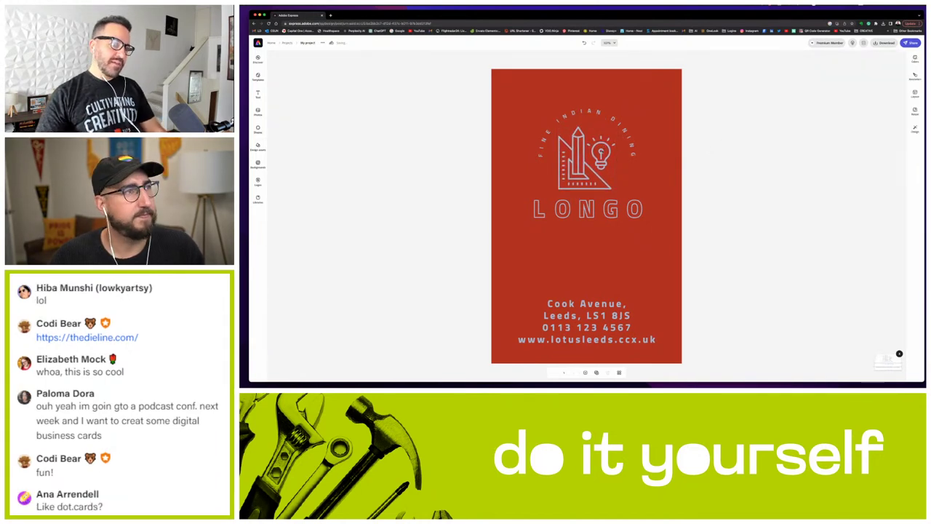
pyautogui.click(586, 156)
pyautogui.moveTo(616, 125); pyautogui.dragTo(610, 131)
pyautogui.moveTo(584, 160); pyautogui.dragTo(586, 160)
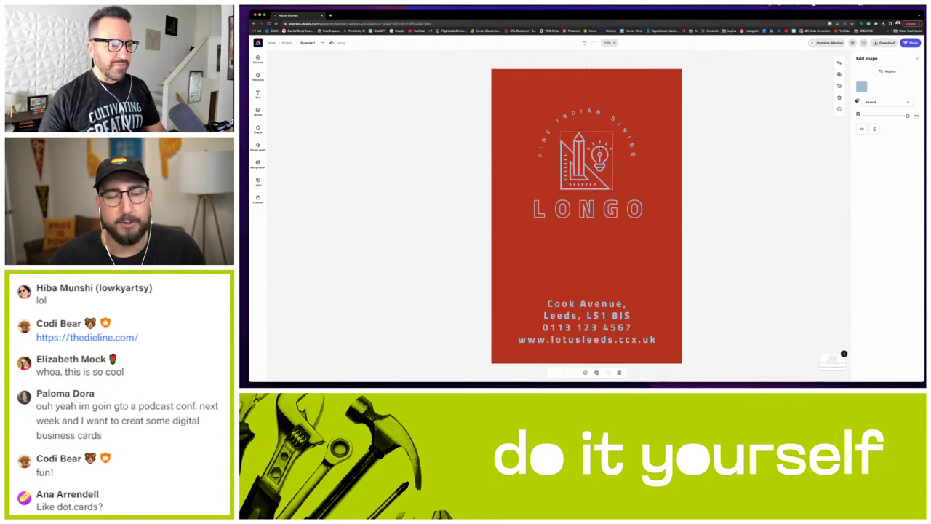
pyautogui.click(730, 150)
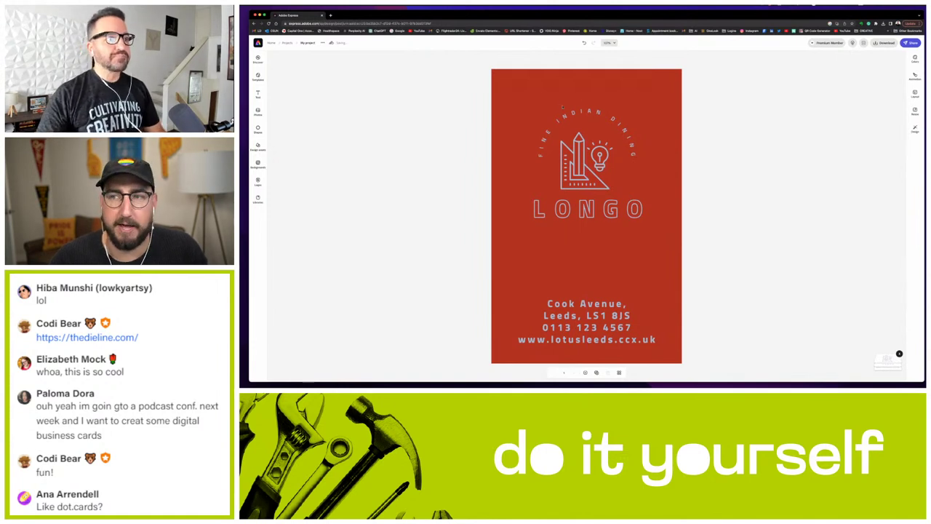
pyautogui.click(587, 113)
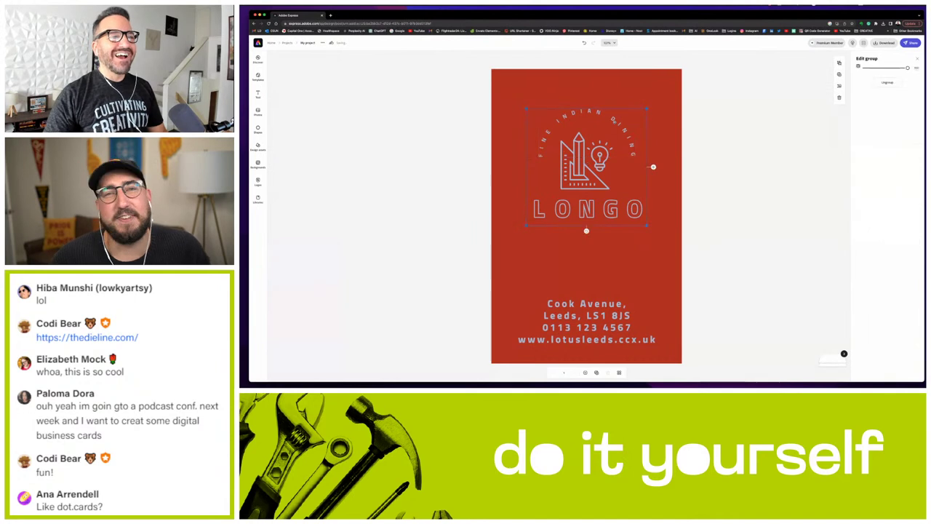
pyautogui.click(896, 73)
# Reword the curved lettering to 'WITH FINE DESIGN IN MIND' and undo an oversized font trial.
pyautogui.hotkey('ctrl', 'a')
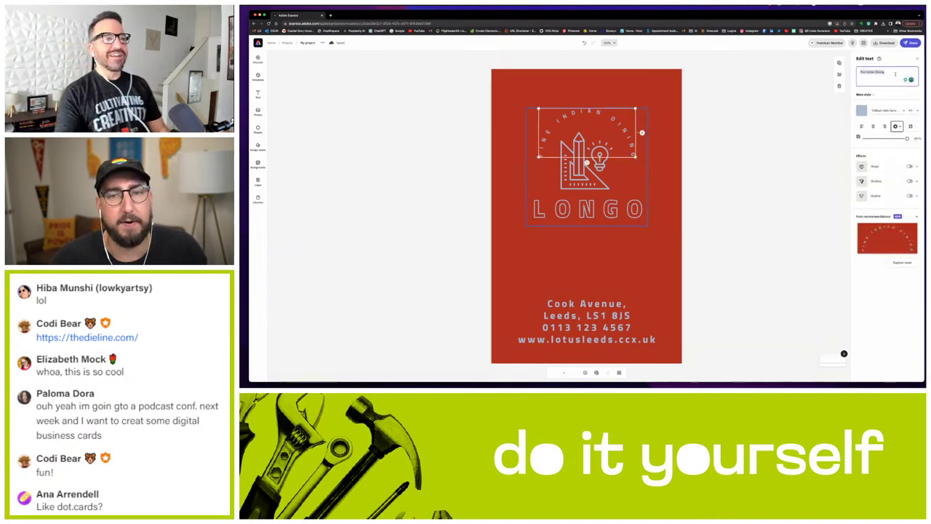
pyautogui.write('wit')
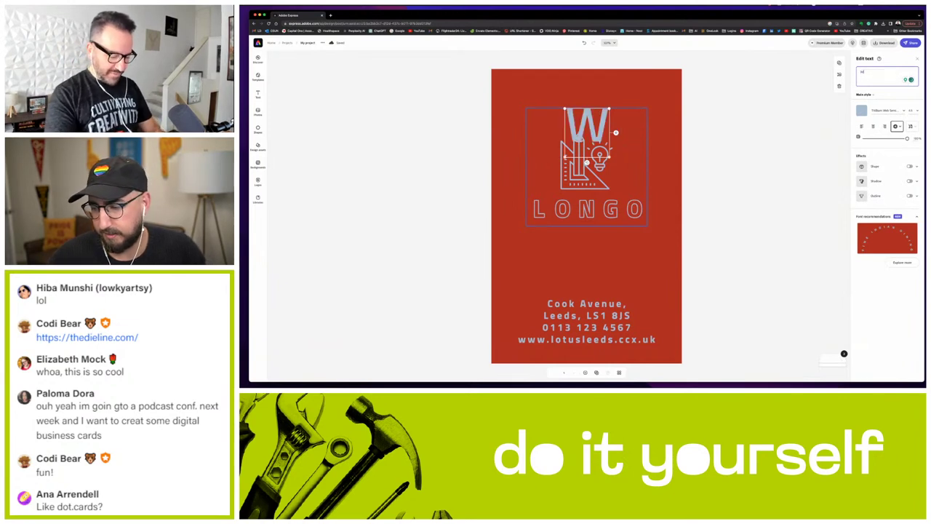
pyautogui.write('h fine di')
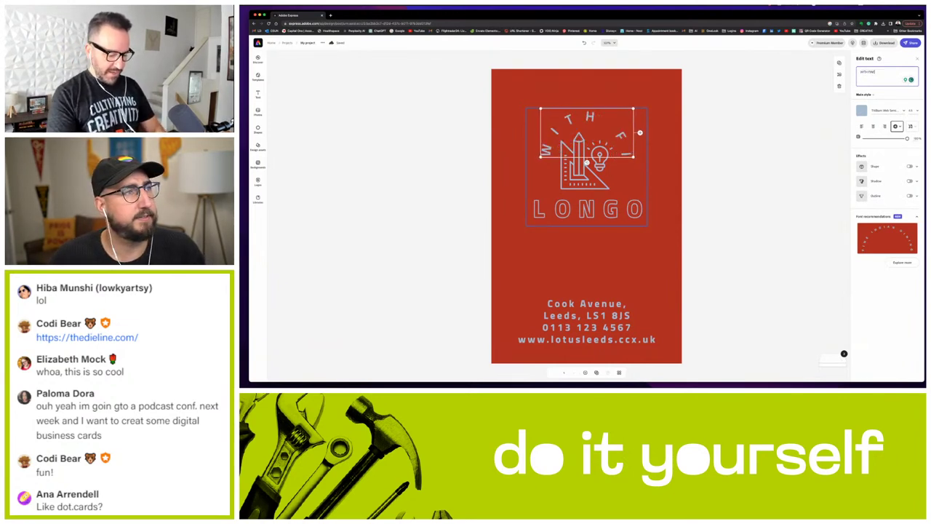
pyautogui.write('sign in')
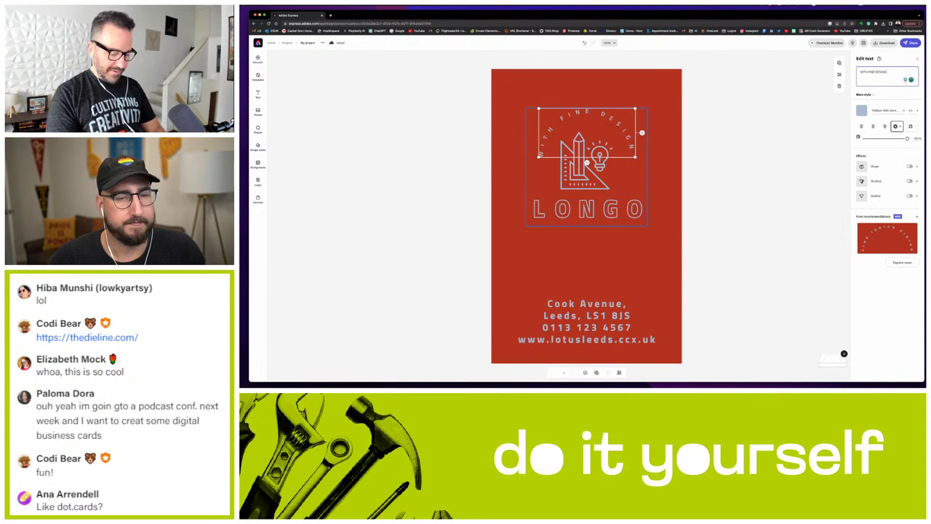
pyautogui.write(' mind')
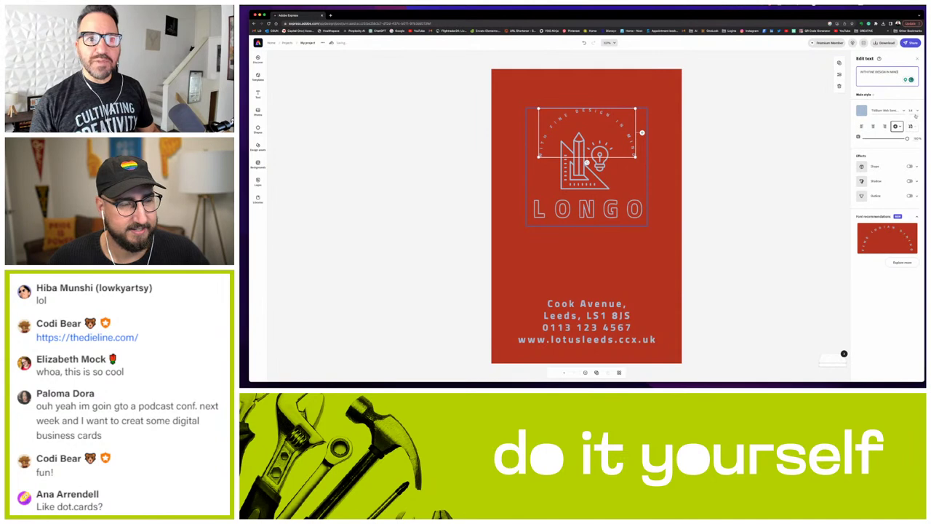
pyautogui.click(911, 111)
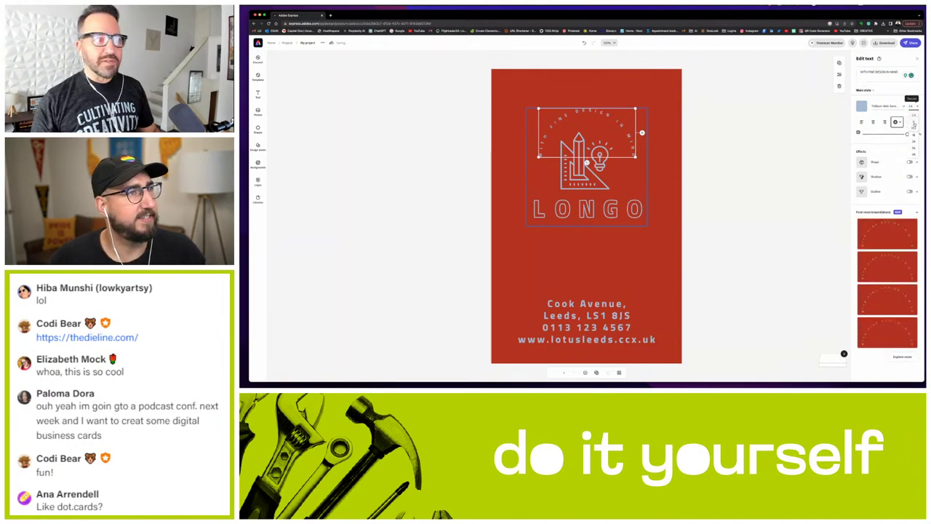
pyautogui.click(914, 126)
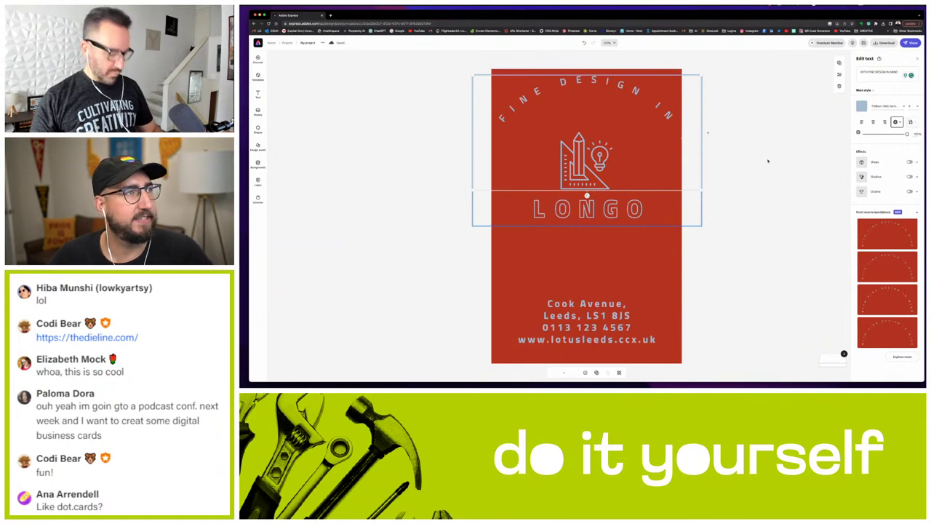
pyautogui.press('super+z')
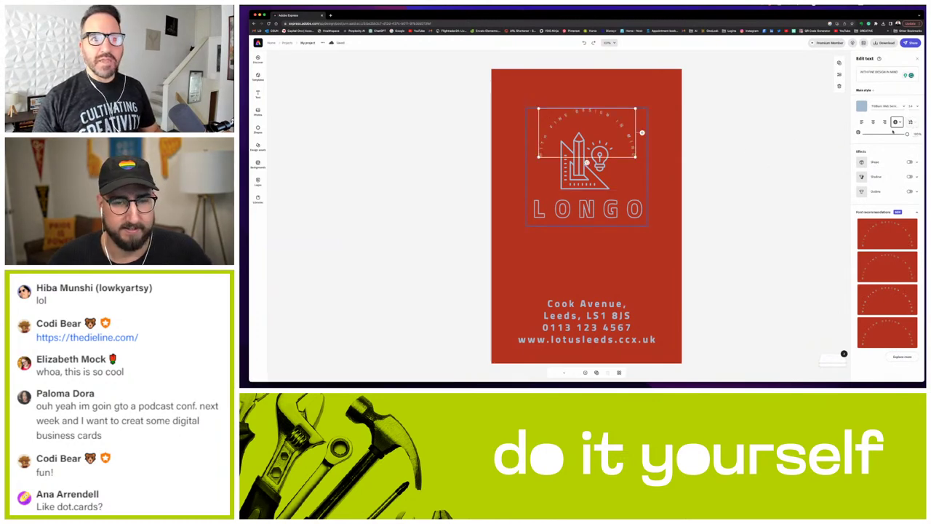
# Set a larger font size so the curved text's arc wraps around the icon.
pyautogui.click(914, 106)
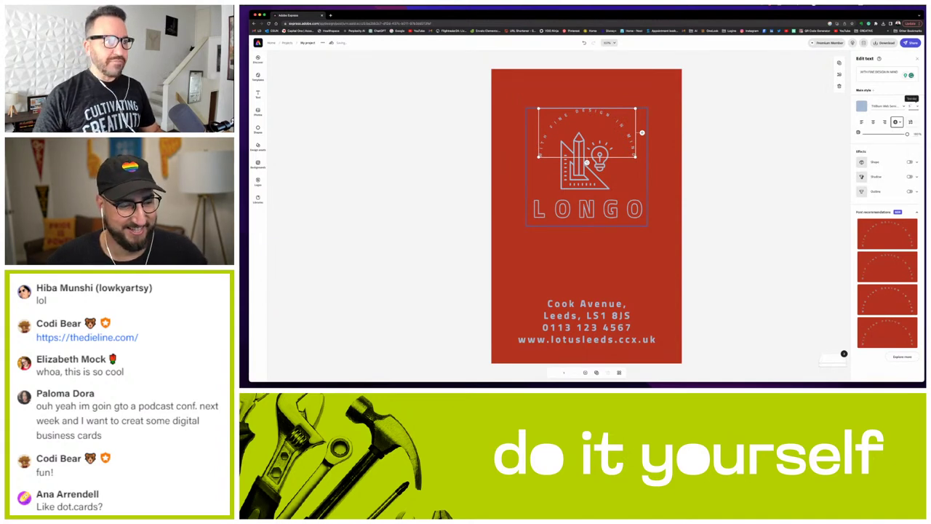
pyautogui.click(913, 134)
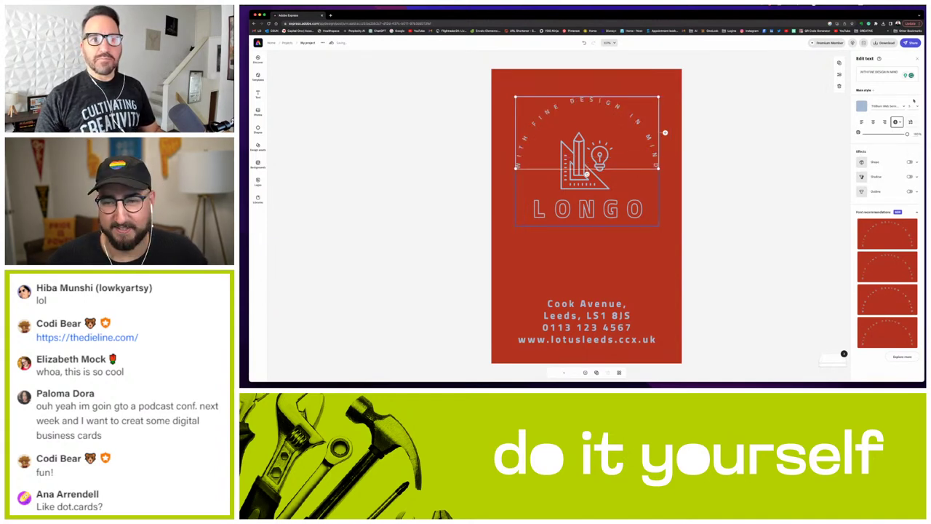
pyautogui.click(913, 106)
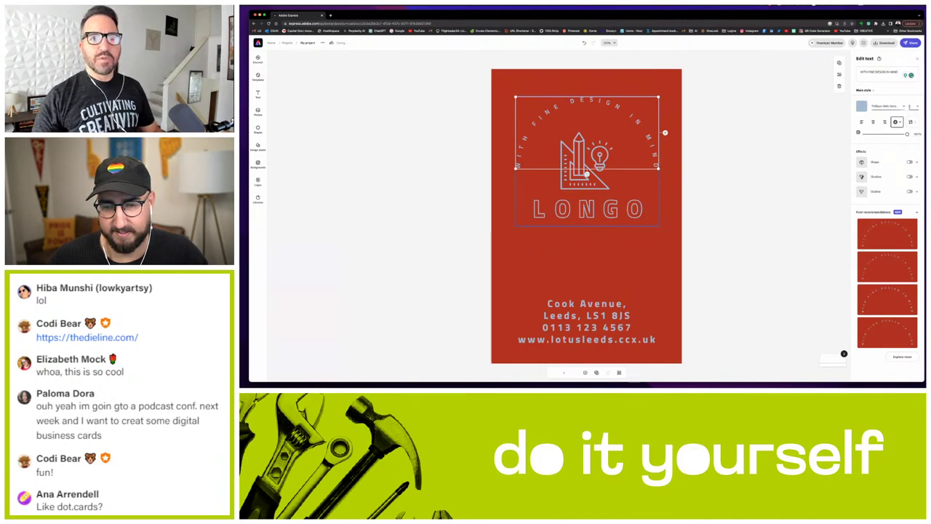
pyautogui.click(910, 106)
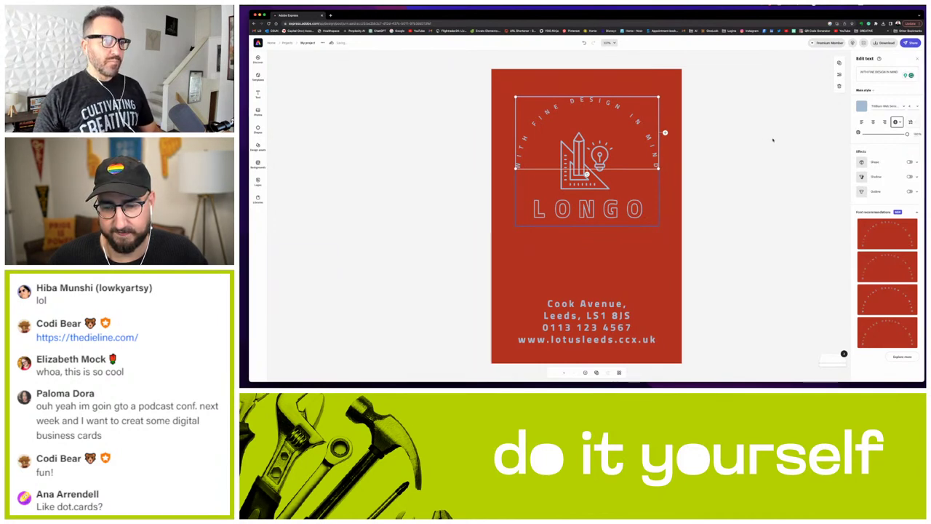
pyautogui.click(773, 140)
pyautogui.click(662, 136)
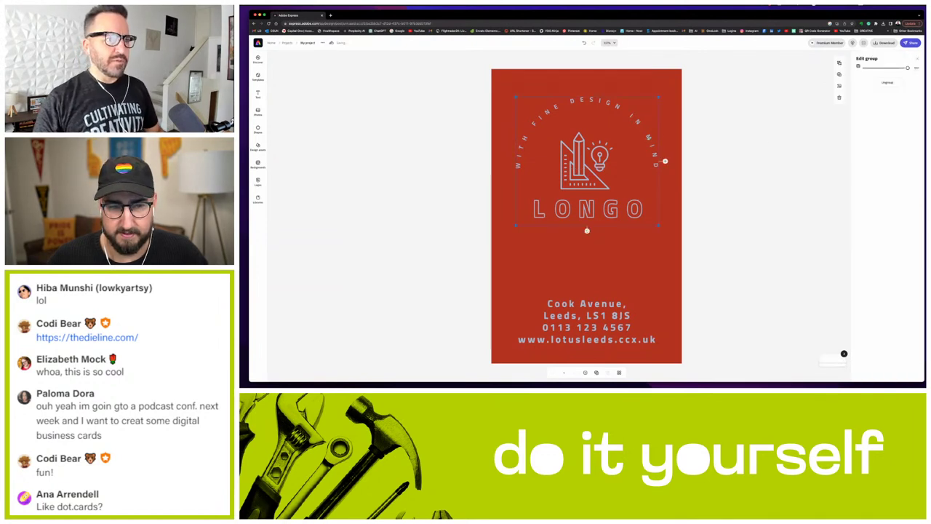
pyautogui.click(655, 140)
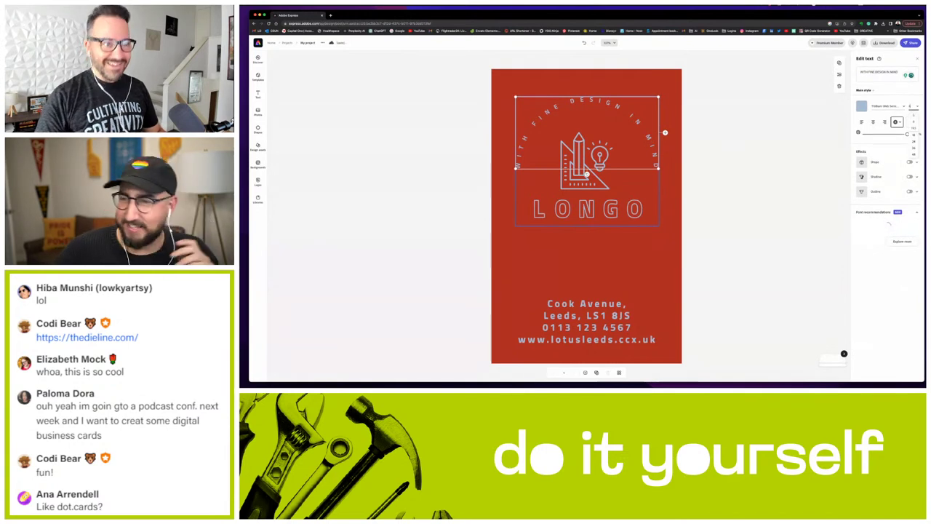
pyautogui.click(791, 135)
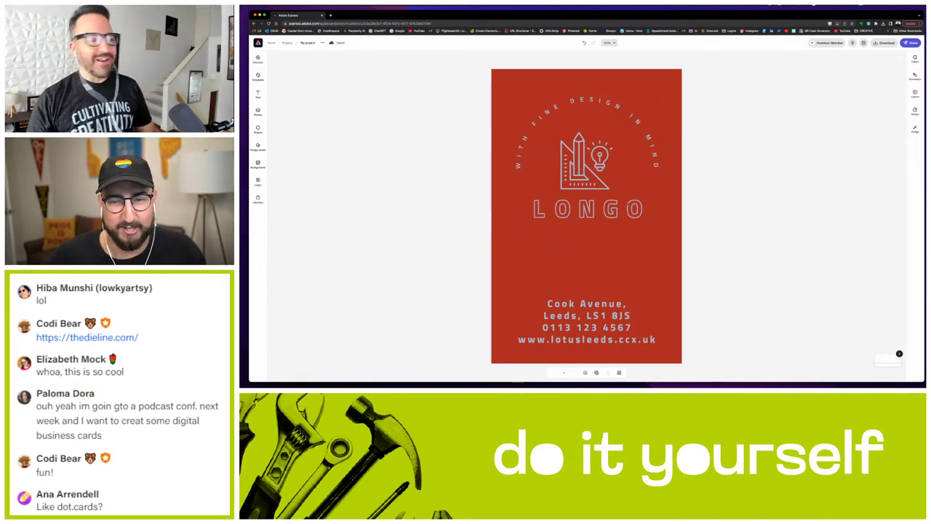
# Pick a smaller font size for the bottom address, phone and website text block.
pyautogui.click(591, 305)
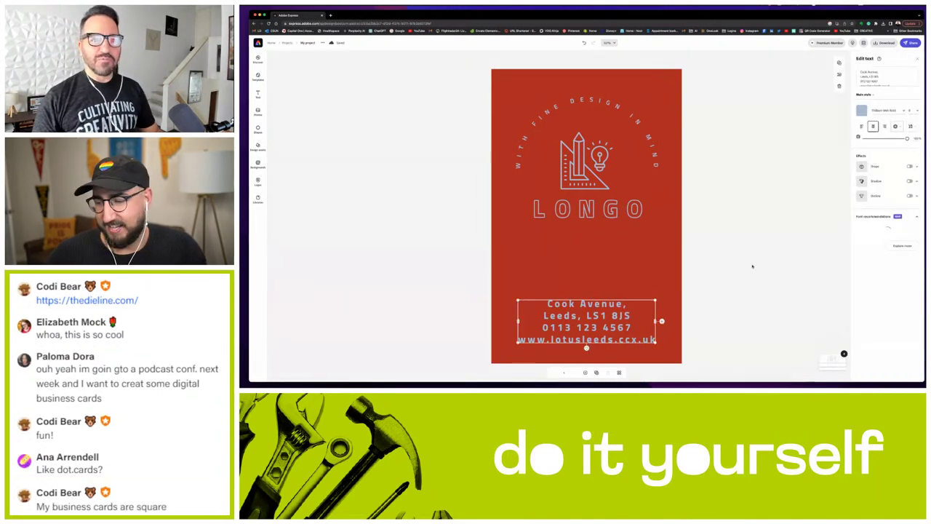
pyautogui.click(910, 110)
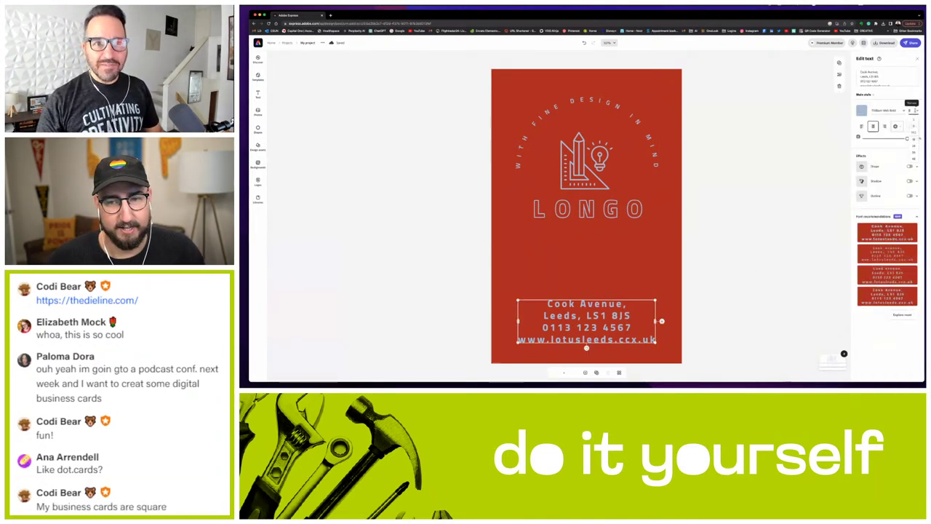
pyautogui.click(913, 122)
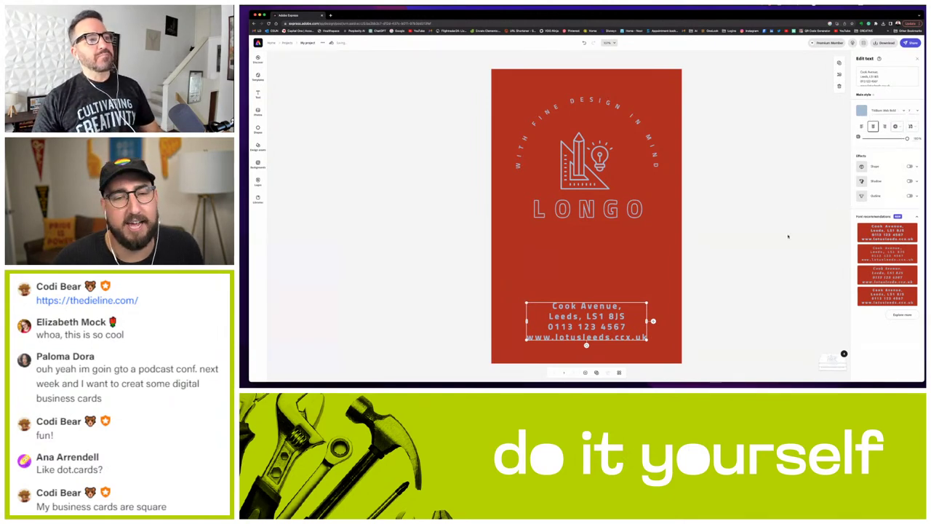
pyautogui.click(787, 236)
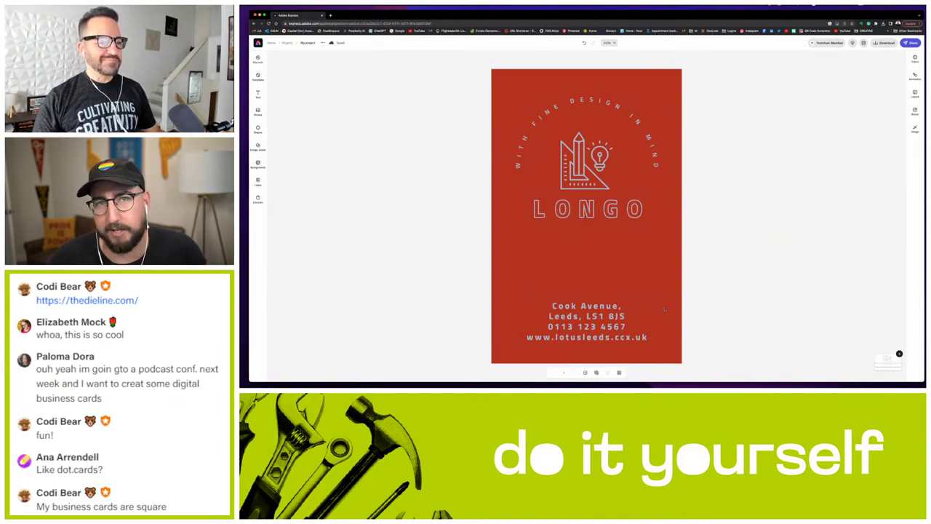
# Ungroup the logo and scale the WITH FINE DESIGN IN MIND arc down to hug the icon.
pyautogui.click(665, 309)
pyautogui.click(589, 99)
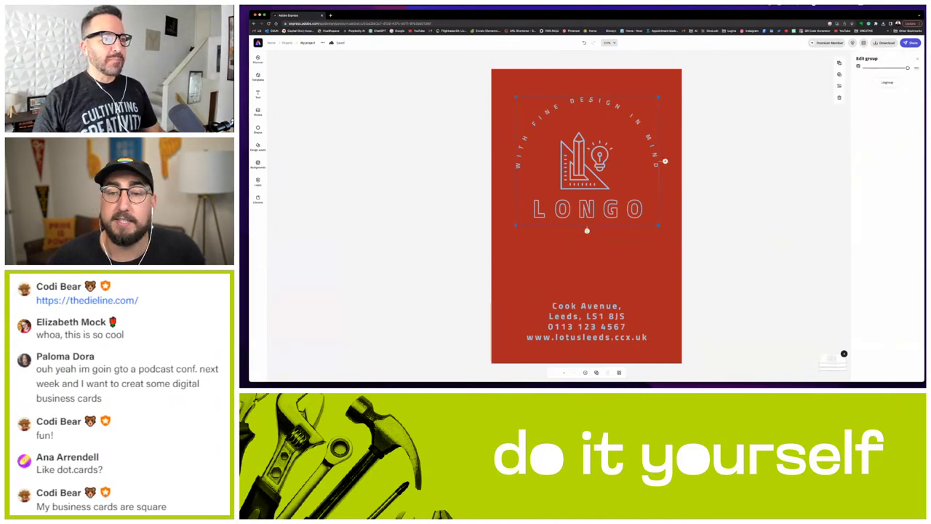
pyautogui.click(888, 83)
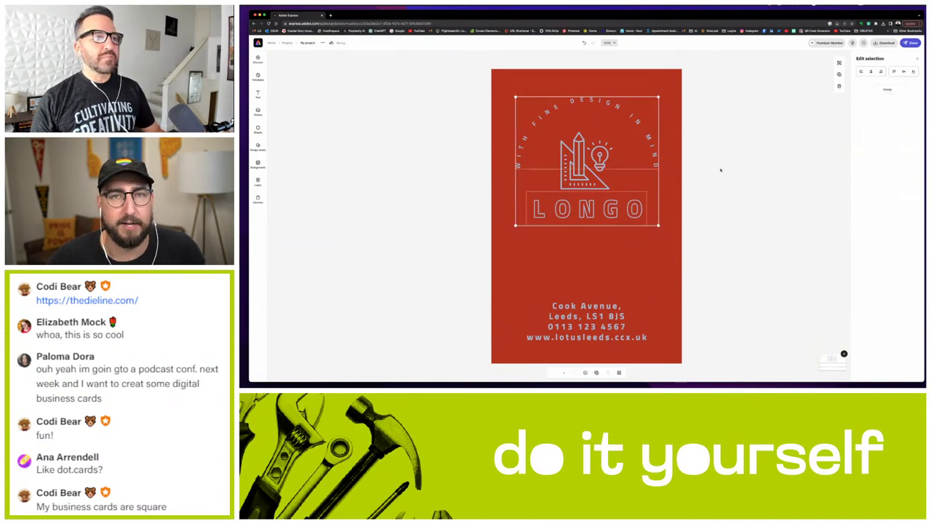
pyautogui.click(586, 172)
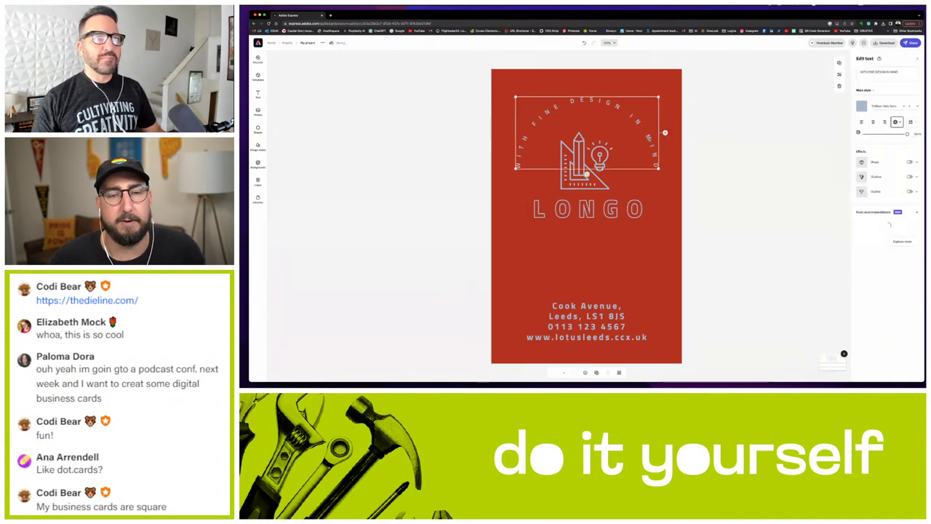
pyautogui.click(913, 106)
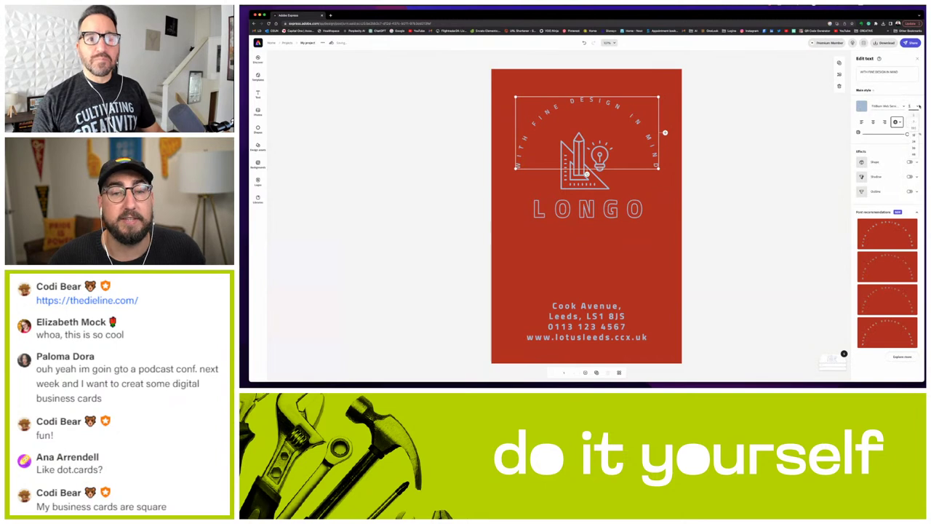
pyautogui.click(918, 106)
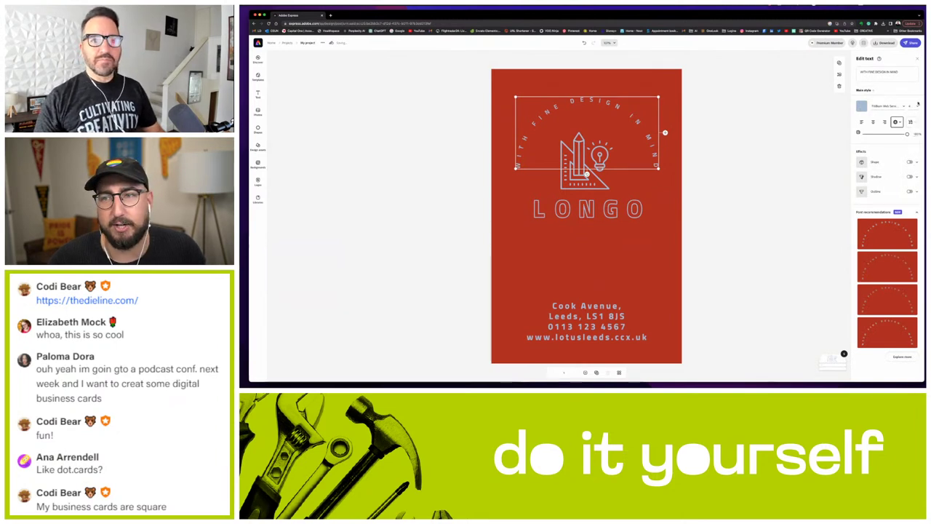
pyautogui.click(767, 140)
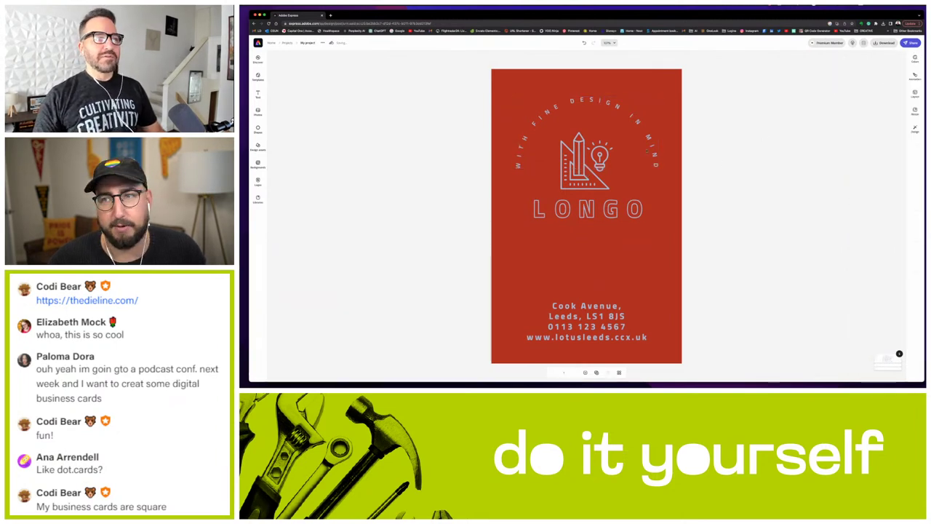
pyautogui.click(637, 116)
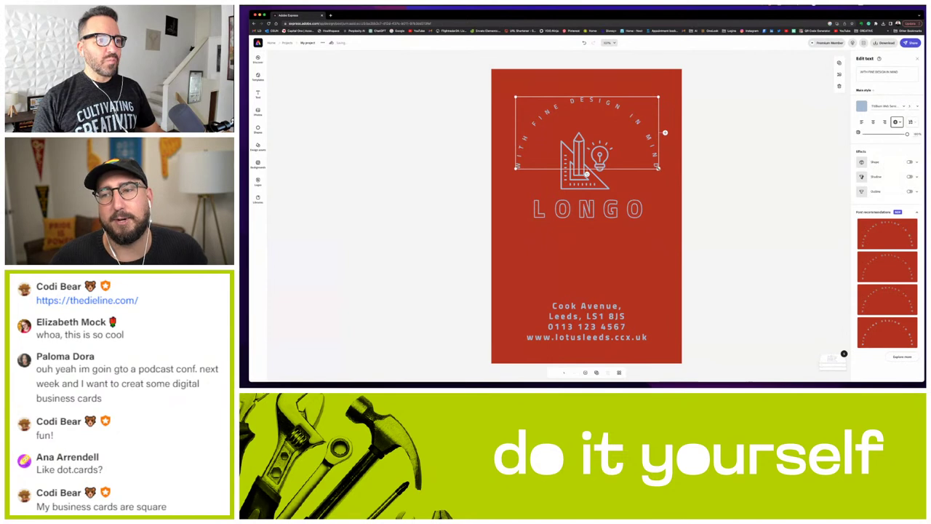
pyautogui.moveTo(658, 168); pyautogui.dragTo(647, 161)
pyautogui.moveTo(645, 128)
pyautogui.mouseDown()
pyautogui.moveTo(646, 150)
pyautogui.moveTo(653, 131)
pyautogui.mouseUp()
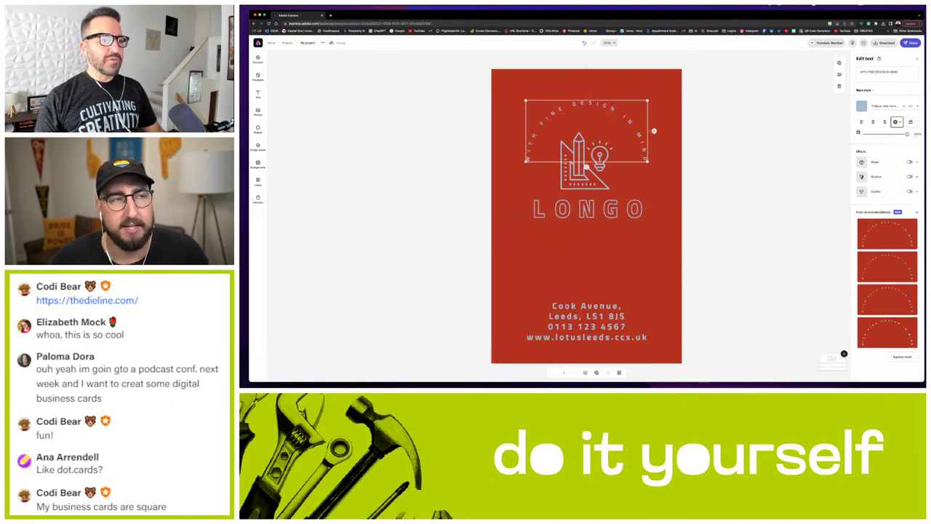
# Choose a bigger font size for the LONGO title so it fills more width.
pyautogui.click(587, 209)
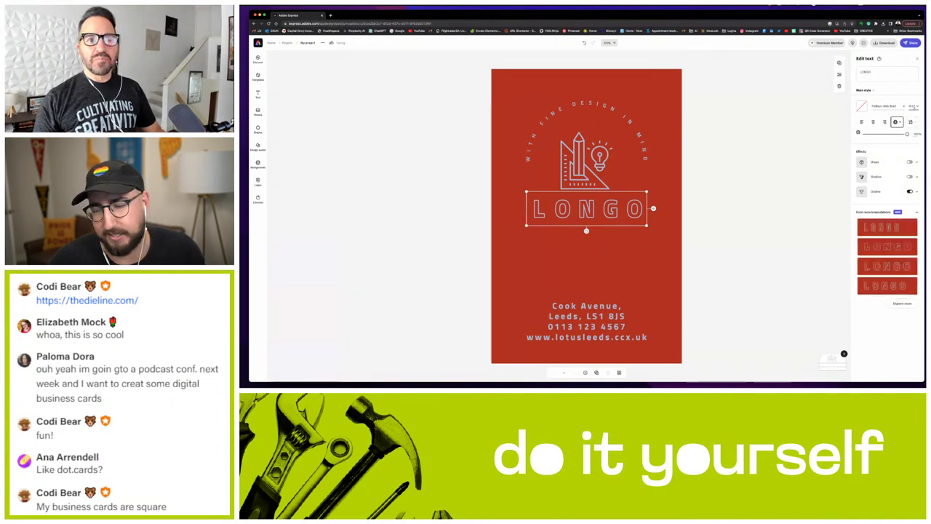
pyautogui.click(913, 106)
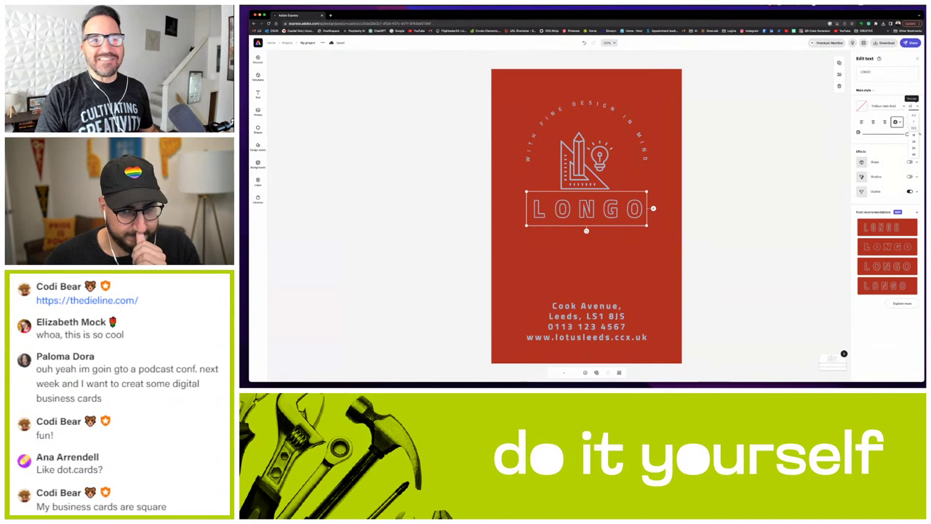
pyautogui.click(914, 133)
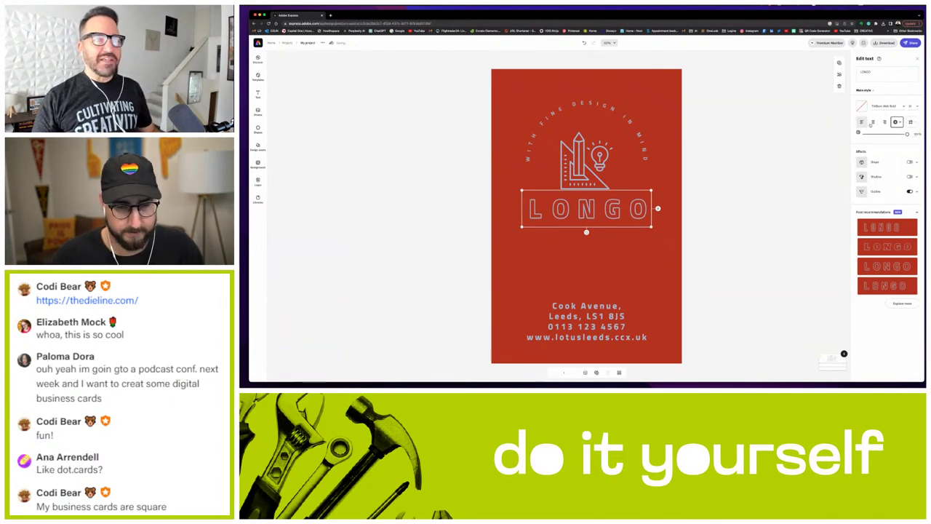
pyautogui.click(910, 107)
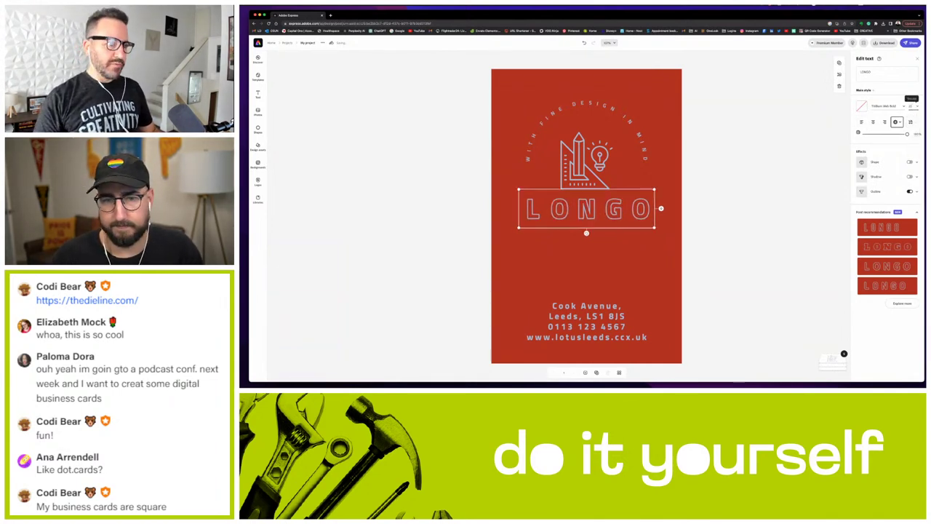
pyautogui.click(743, 208)
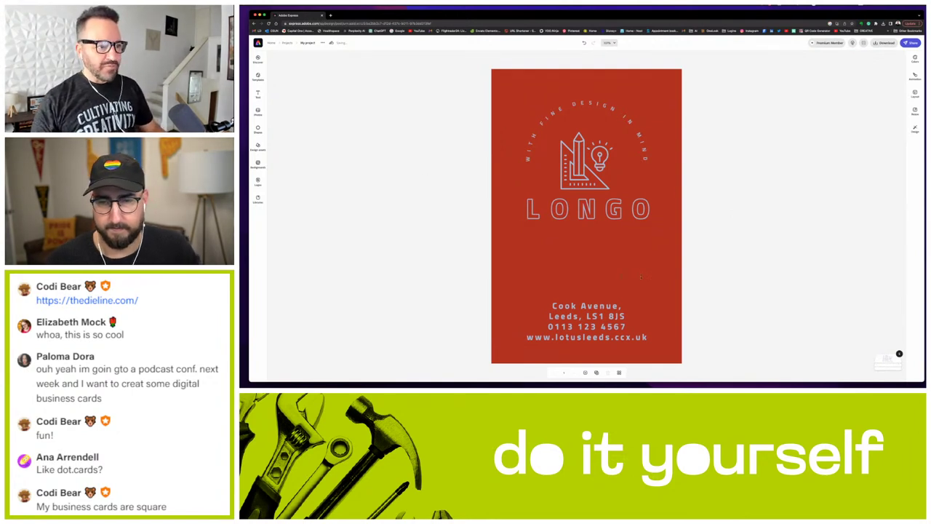
# Open the red card's background settings, then switch to the HOCH!CO cat design project.
pyautogui.click(591, 269)
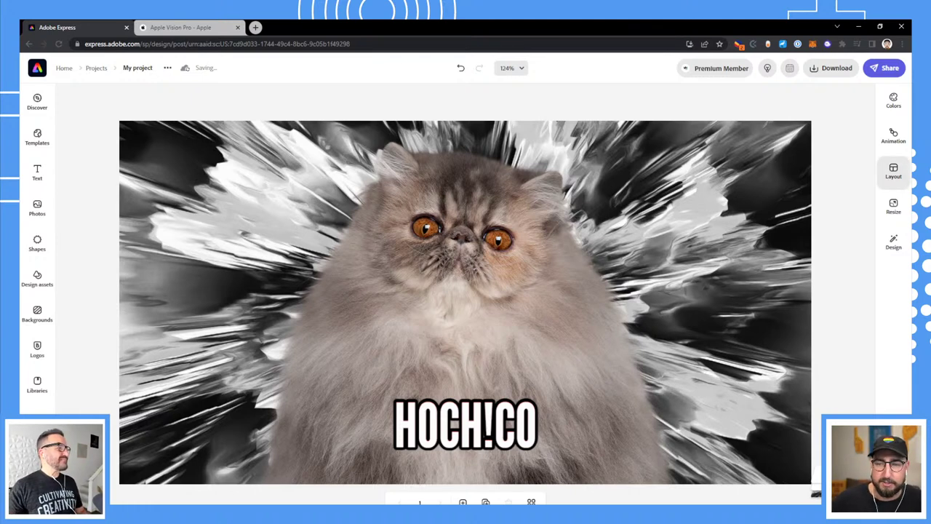
# Publish the HOCH!CO cat design as a public link and select the generated URL.
pyautogui.click(886, 72)
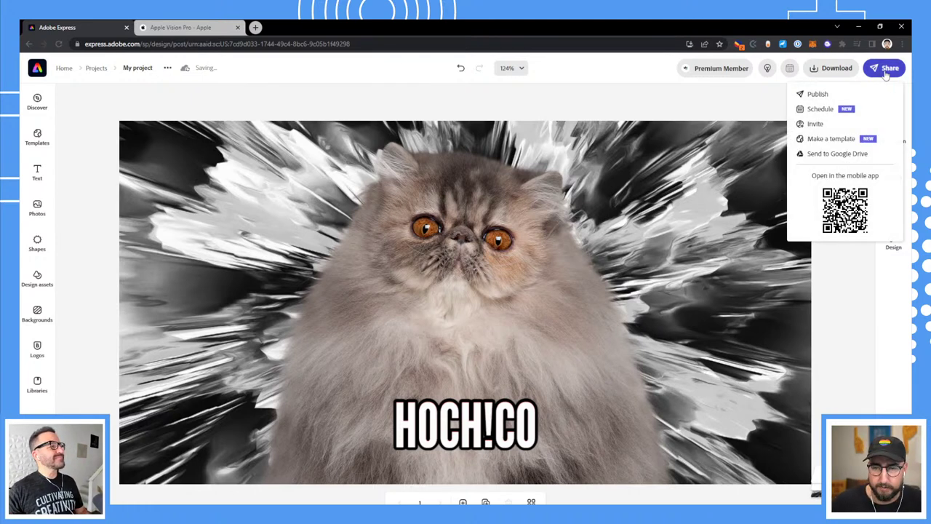
pyautogui.click(817, 95)
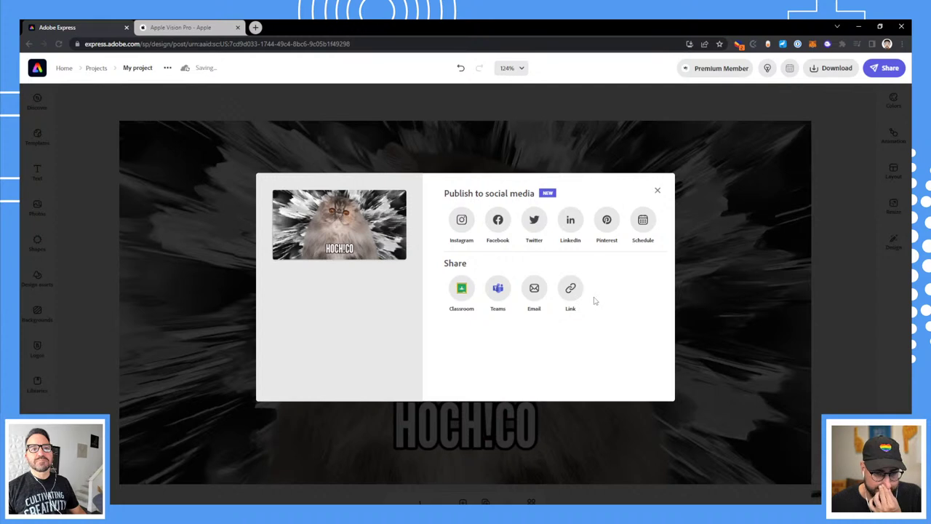
pyautogui.click(572, 290)
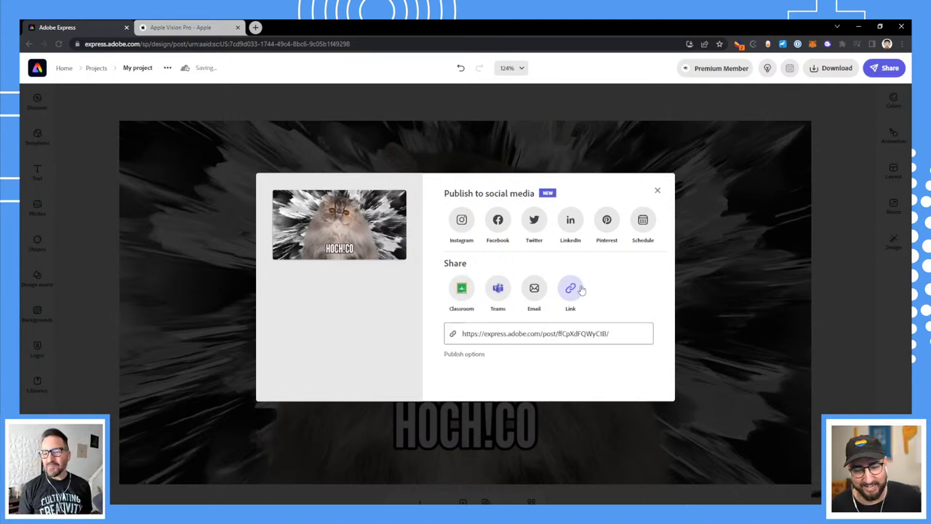
pyautogui.click(617, 331)
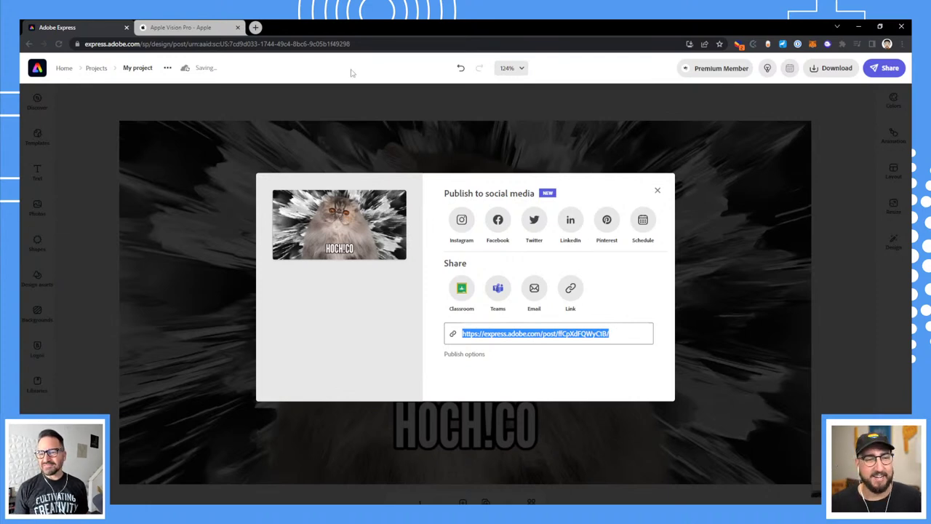
# In a new Adobe Express tab, generate a QR code from the pasted share link.
pyautogui.click(256, 28)
pyautogui.write('e')
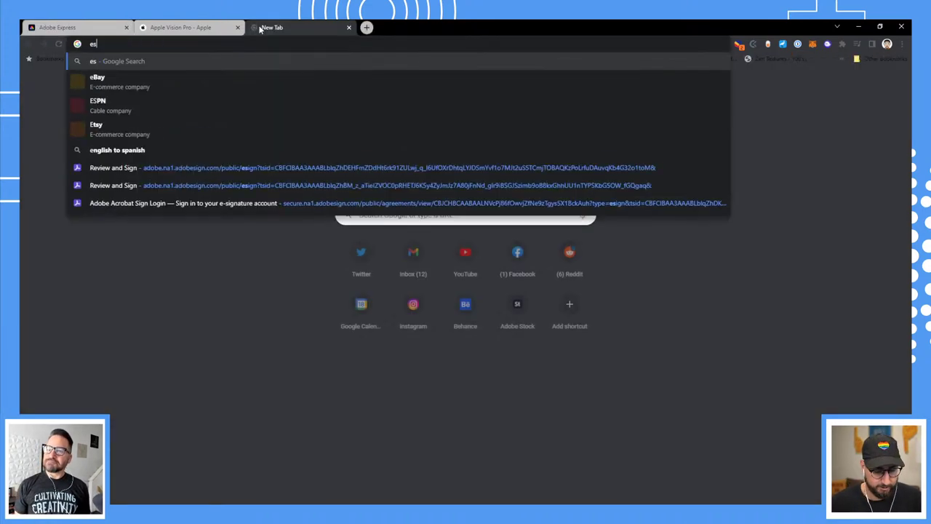
pyautogui.write('x')
pyautogui.press('Return')
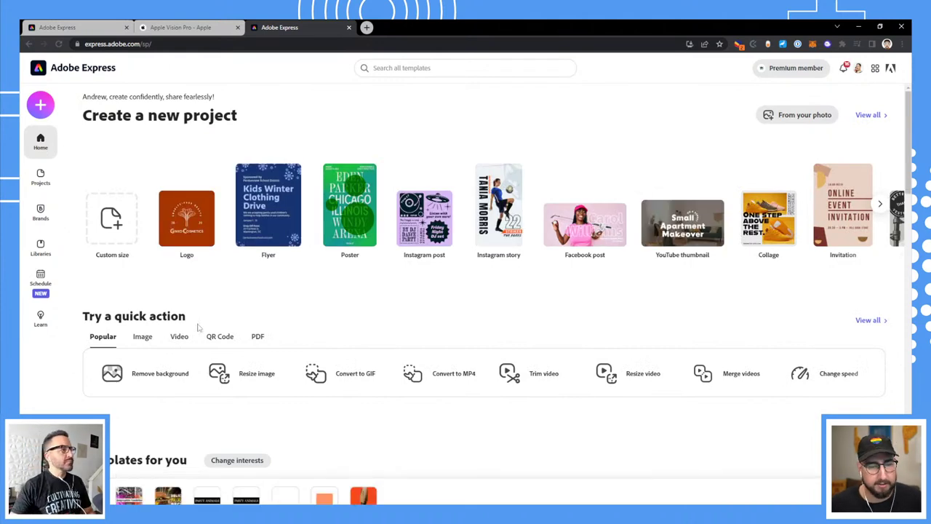
pyautogui.click(215, 342)
pyautogui.click(182, 371)
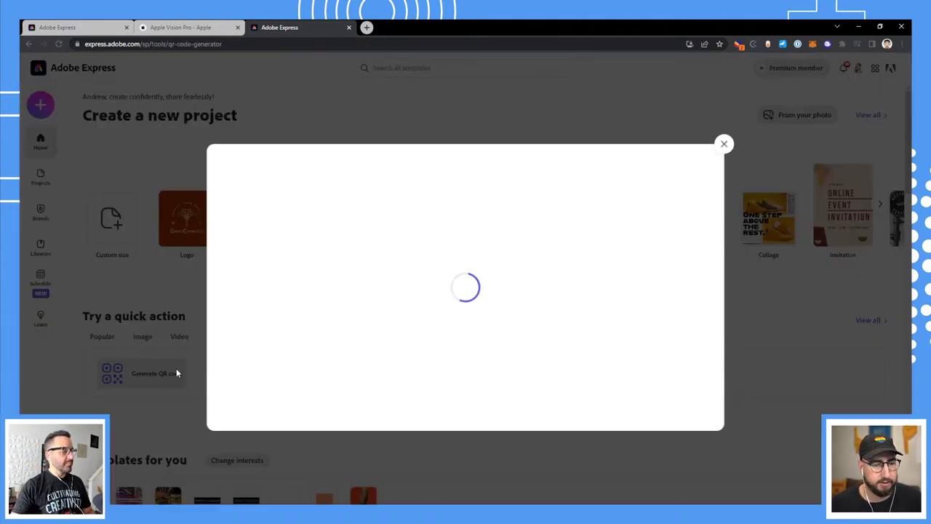
pyautogui.click(345, 382)
pyautogui.hotkey('ctrl', 'v')
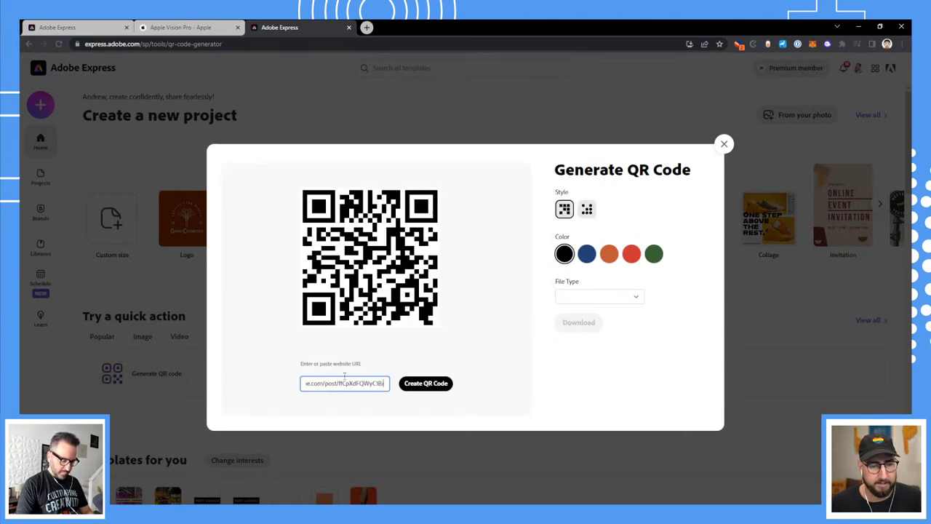
pyautogui.click(439, 385)
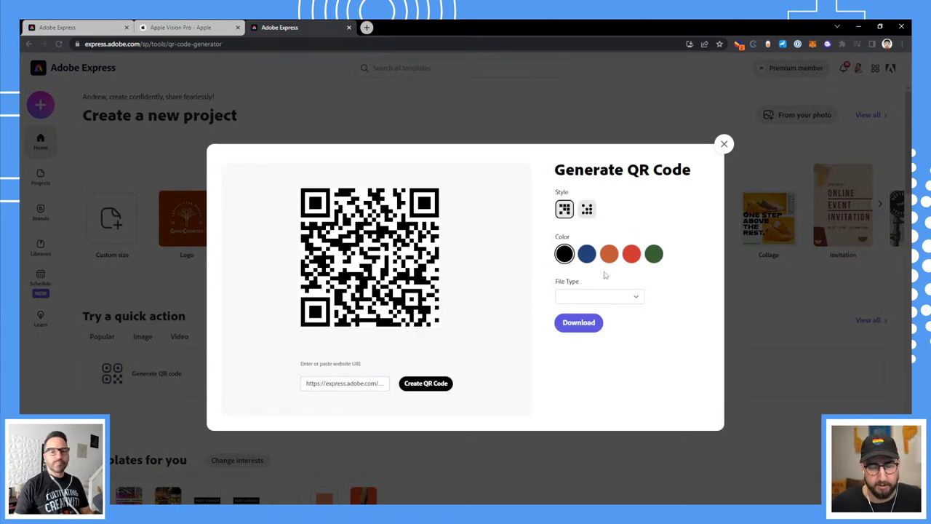
# Download the QR code as a square-style PNG image.
pyautogui.click(587, 211)
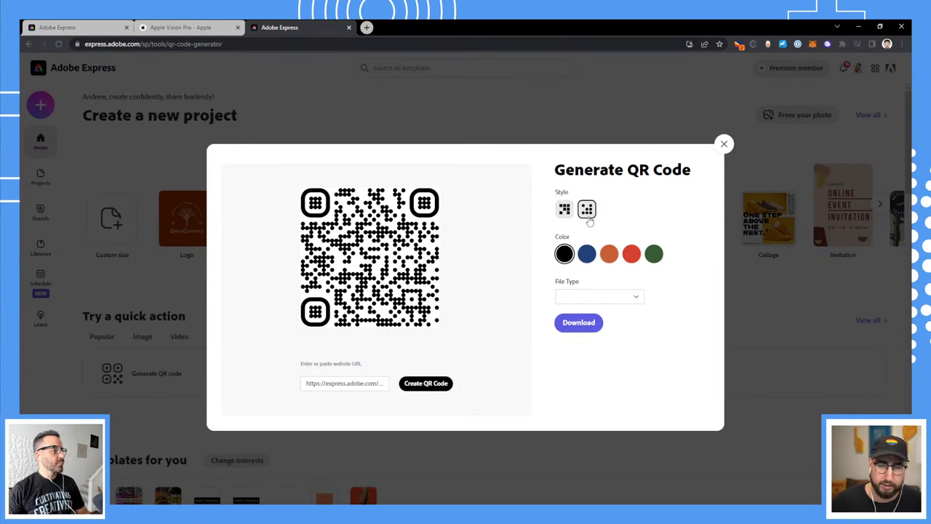
pyautogui.click(603, 296)
pyautogui.click(601, 317)
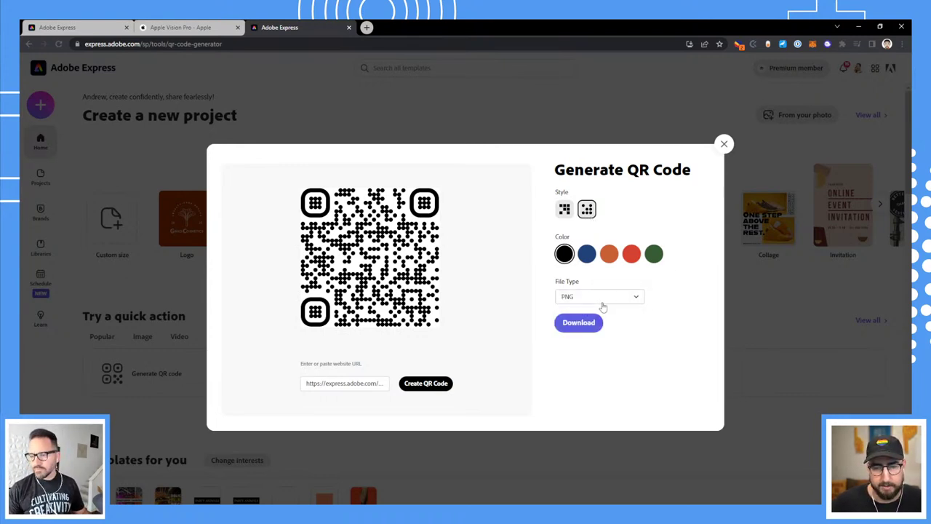
pyautogui.click(564, 211)
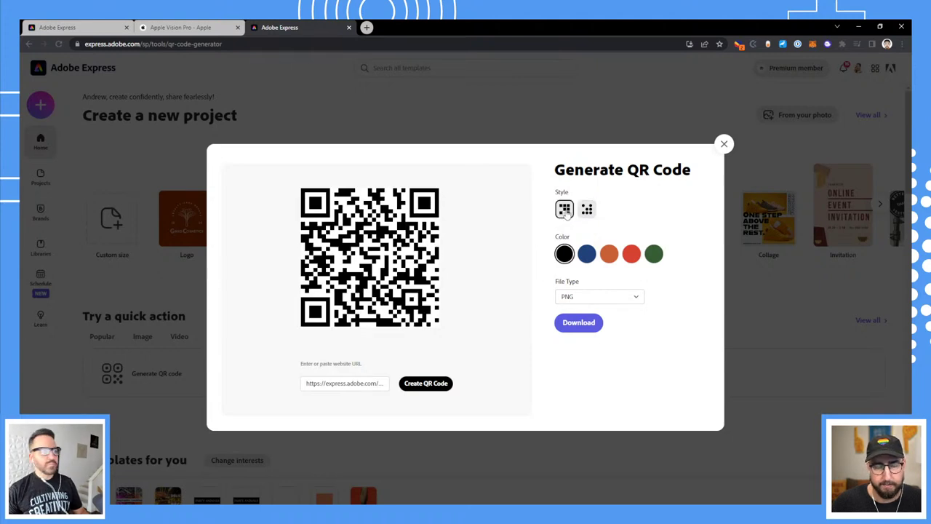
pyautogui.click(588, 324)
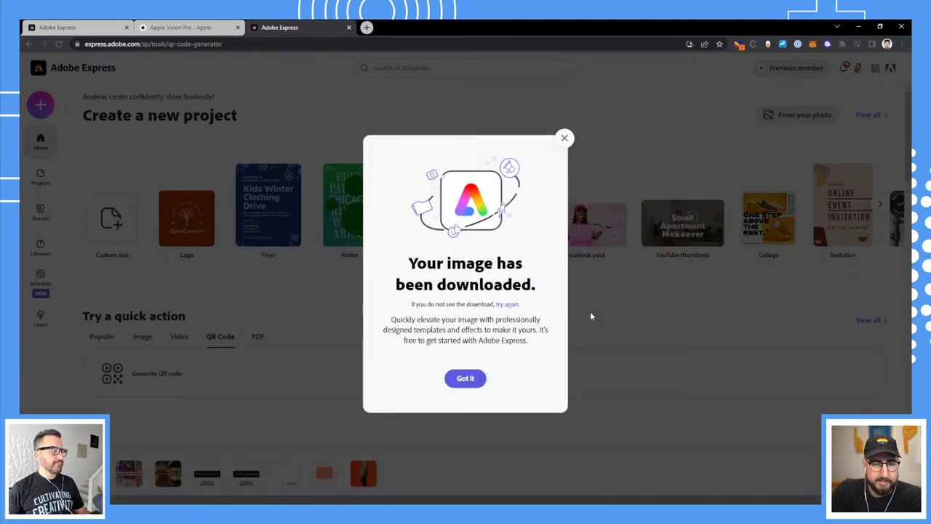
pyautogui.click(88, 27)
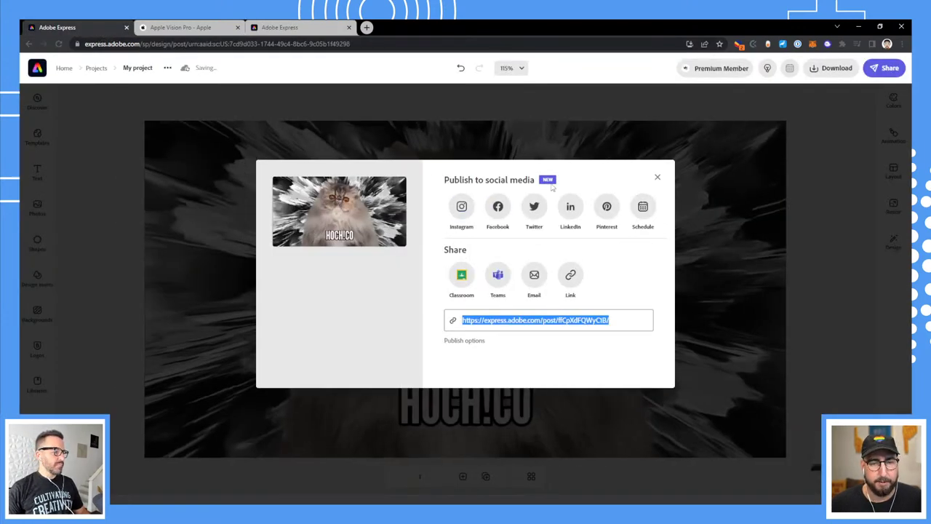
# Upload adobe_express (8).png from Downloads and place it over the cat's face.
pyautogui.click(658, 179)
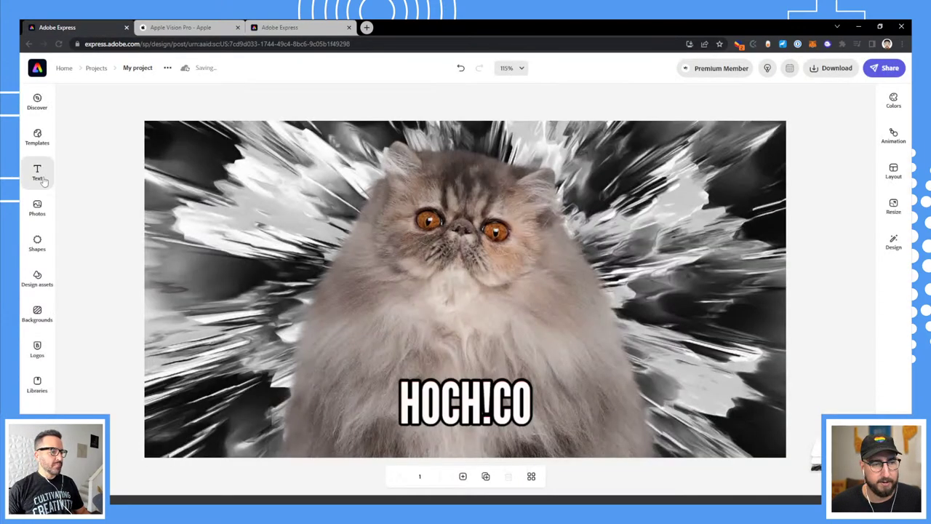
pyautogui.click(40, 215)
pyautogui.click(124, 129)
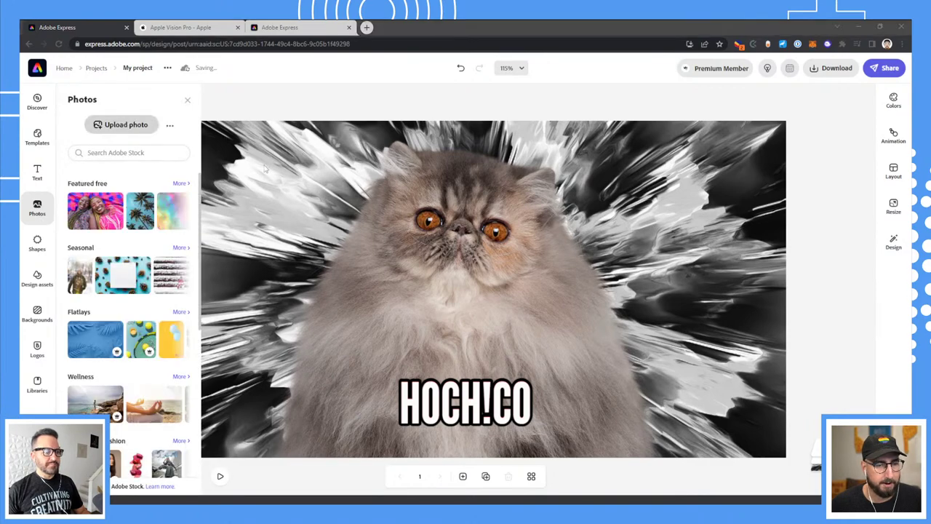
pyautogui.click(60, 103)
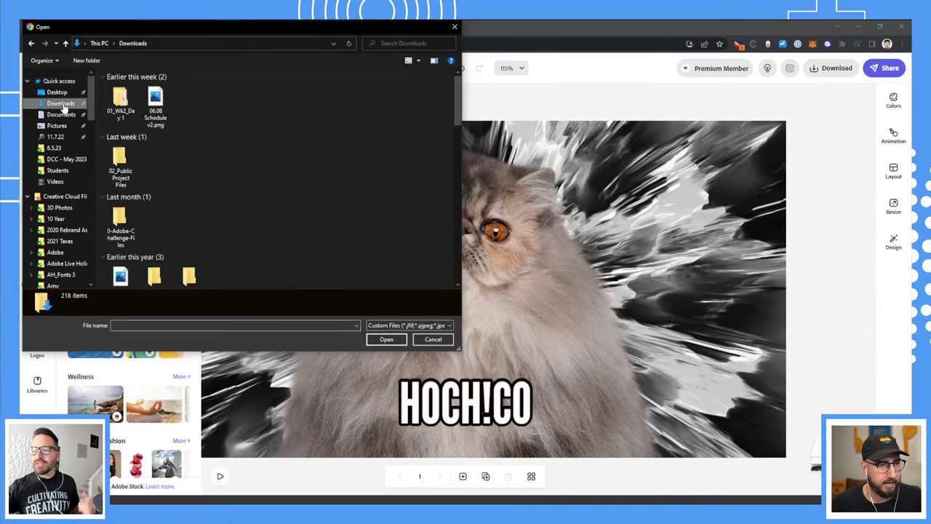
pyautogui.click(125, 107)
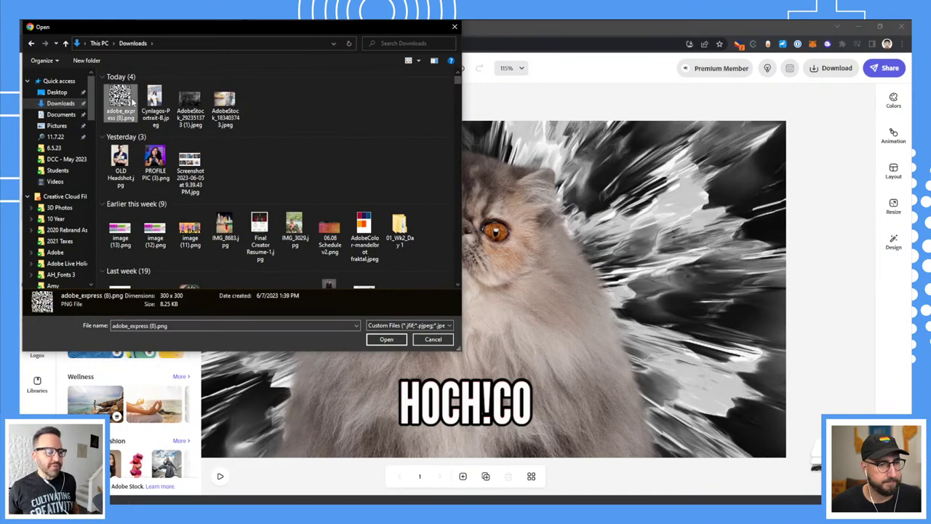
pyautogui.click(389, 338)
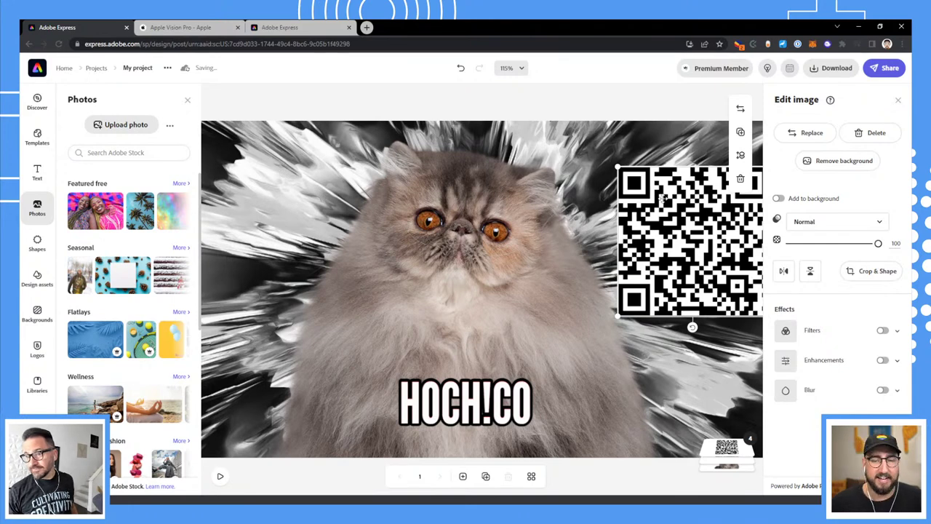
pyautogui.moveTo(626, 191); pyautogui.dragTo(451, 196)
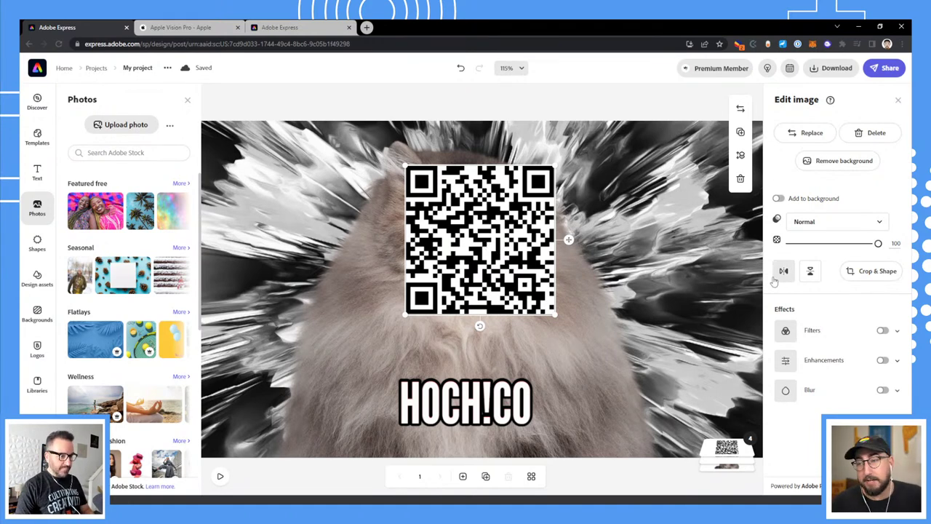
# Try red, blue, orange, green and grey duotone colours, then settle on black and white.
pyautogui.click(882, 331)
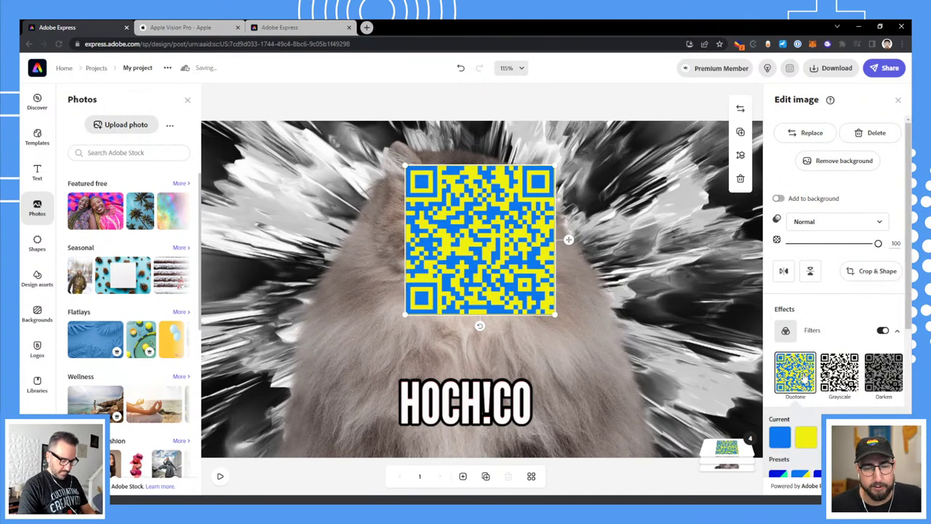
pyautogui.click(782, 436)
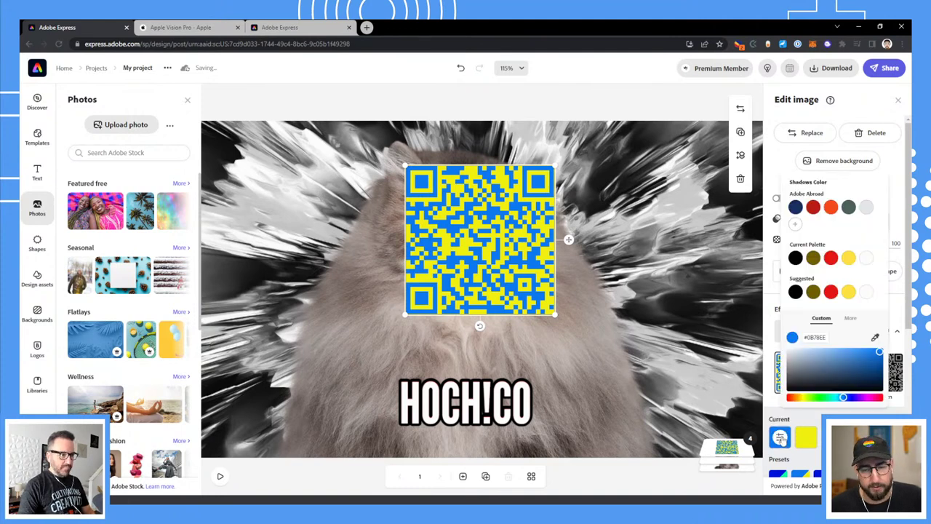
pyautogui.click(813, 208)
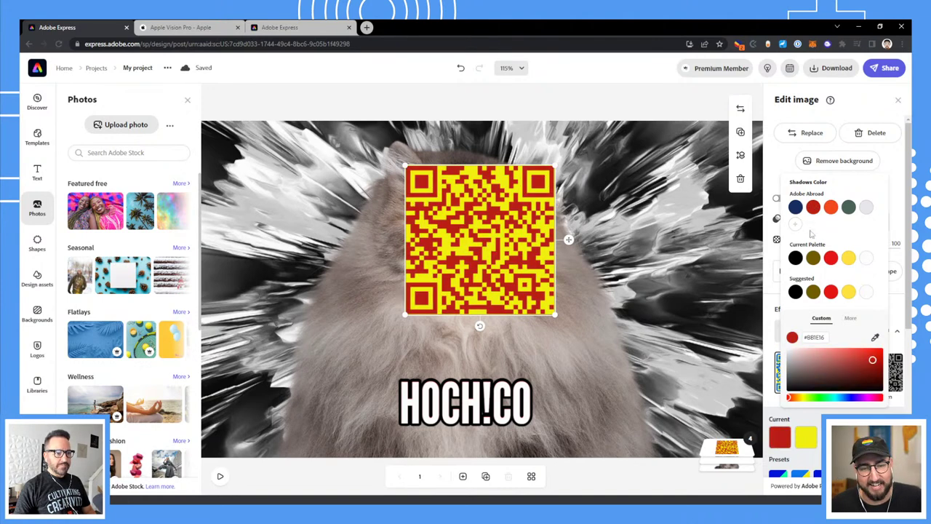
pyautogui.click(807, 444)
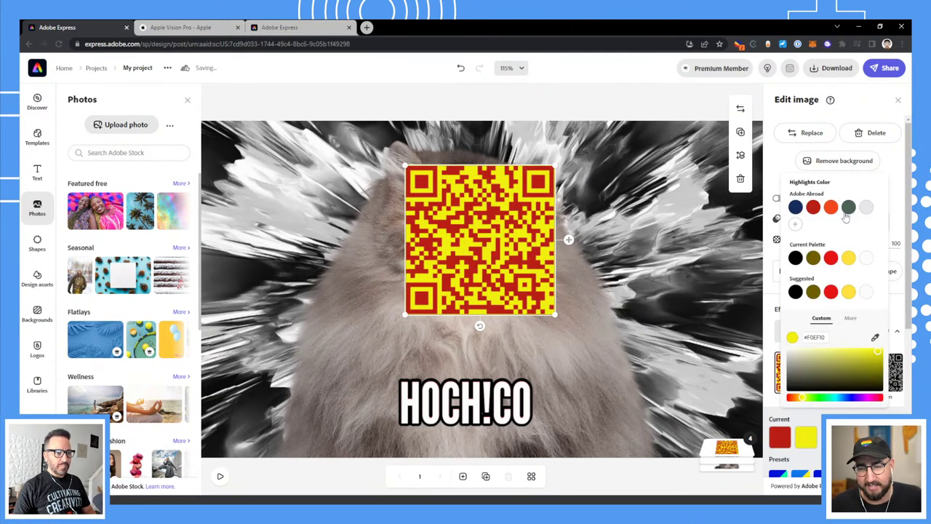
pyautogui.click(795, 207)
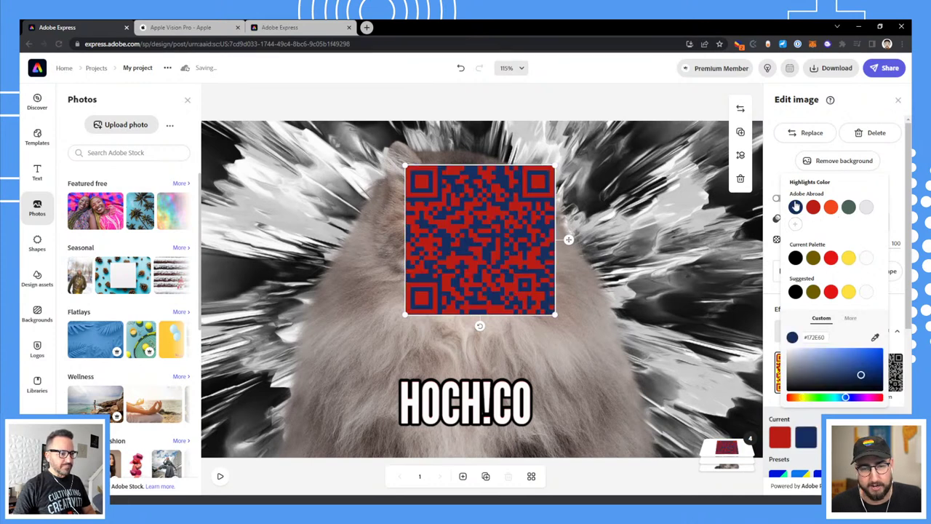
pyautogui.click(831, 209)
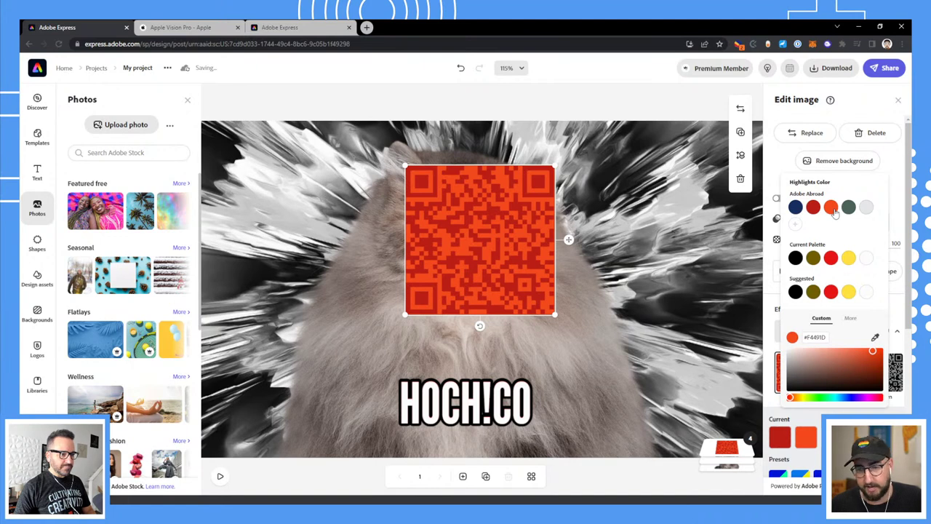
pyautogui.click(849, 209)
pyautogui.click(866, 209)
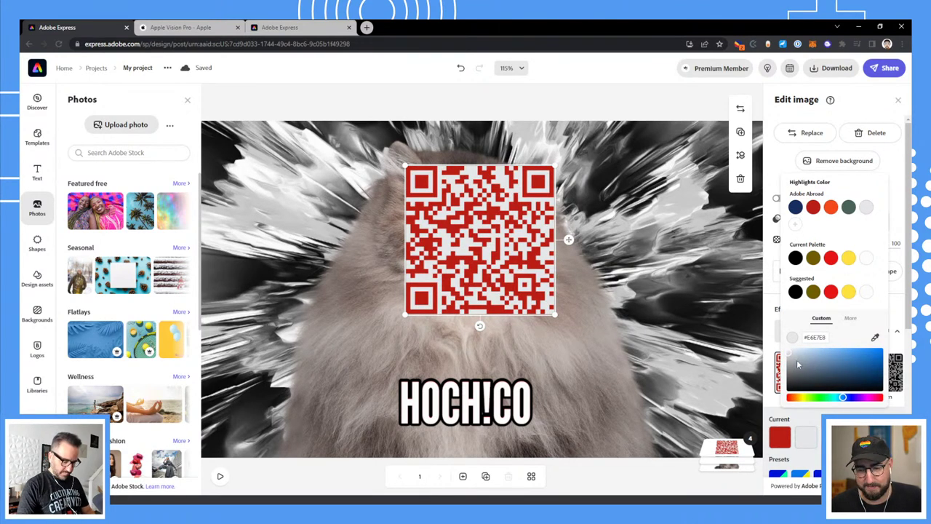
pyautogui.click(779, 436)
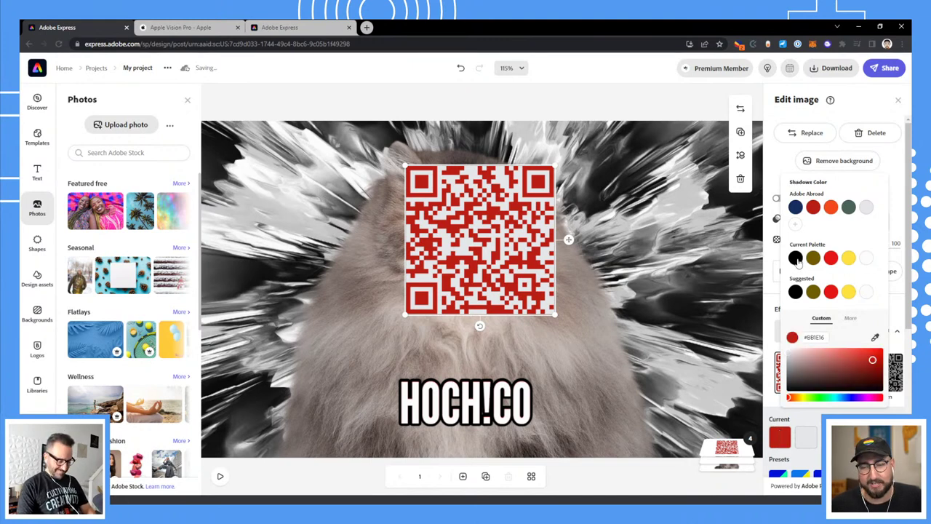
pyautogui.click(796, 258)
pyautogui.click(805, 436)
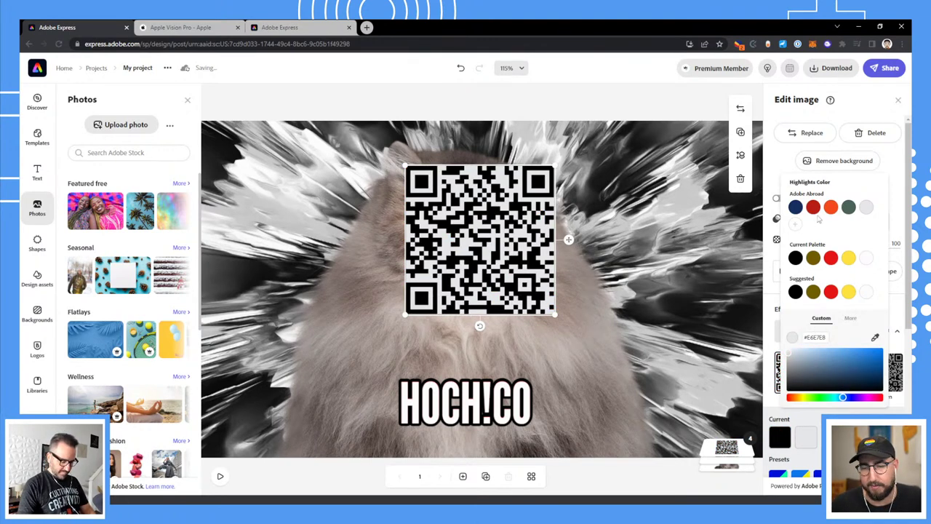
pyautogui.click(867, 259)
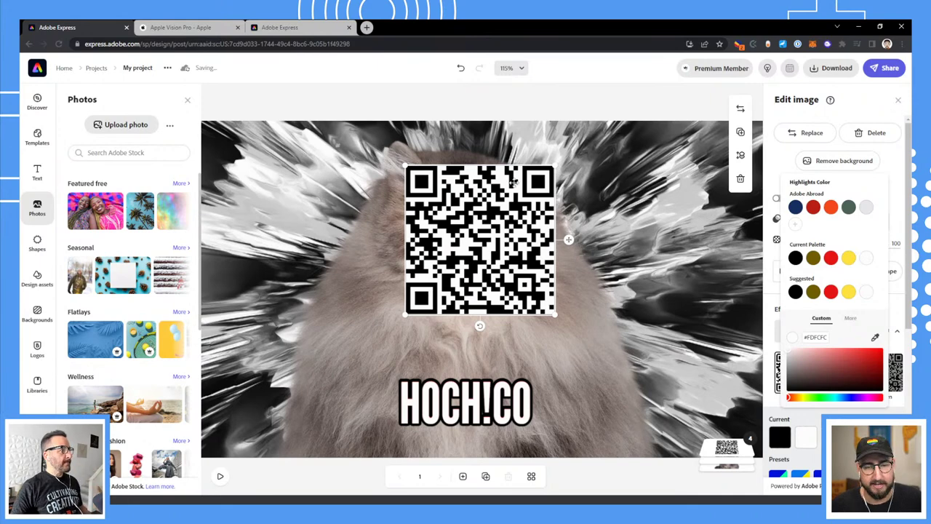
# Move the QR code to the design's top-right corner and shrink it.
pyautogui.click(506, 216)
pyautogui.moveTo(495, 262); pyautogui.dragTo(665, 234)
pyautogui.moveTo(575, 287); pyautogui.dragTo(639, 237)
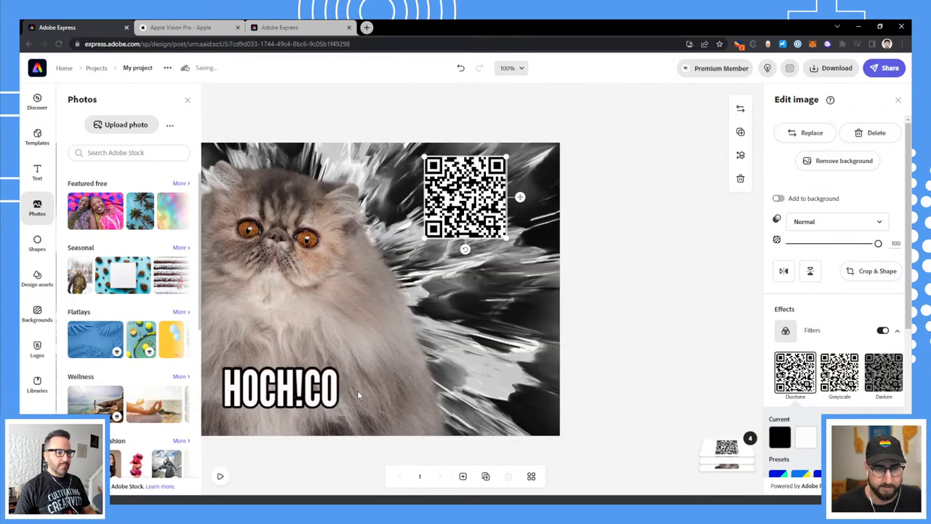
# Nudge the QR code slightly further right and deselect it.
pyautogui.moveTo(463, 192); pyautogui.dragTo(503, 191)
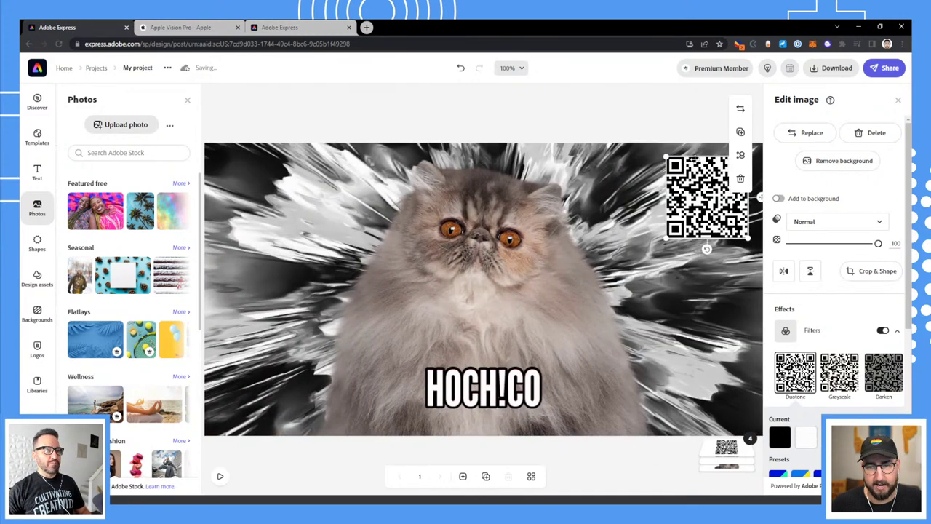
pyautogui.click(898, 101)
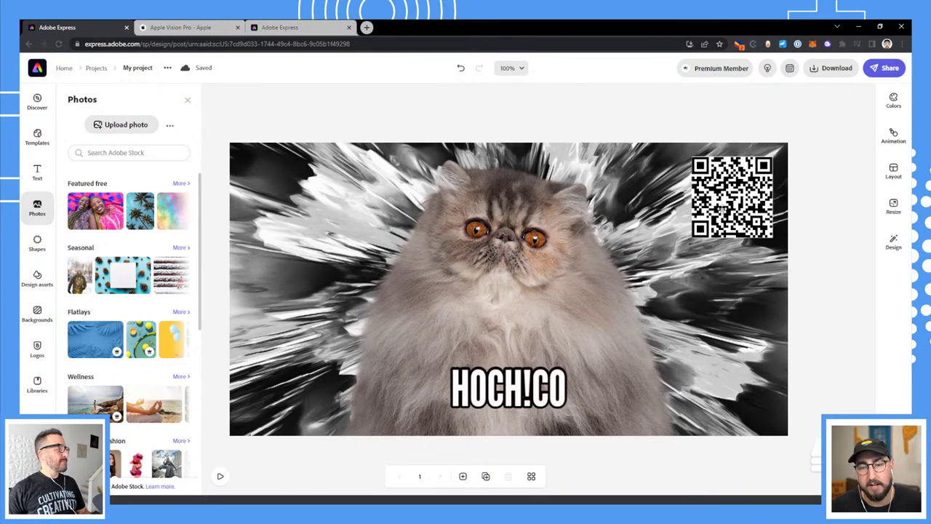
pyautogui.click(720, 211)
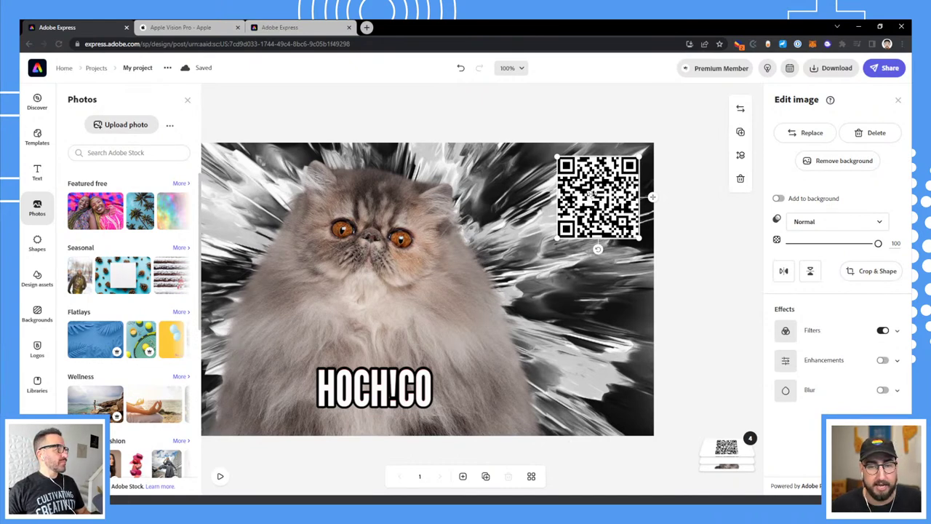
pyautogui.click(696, 233)
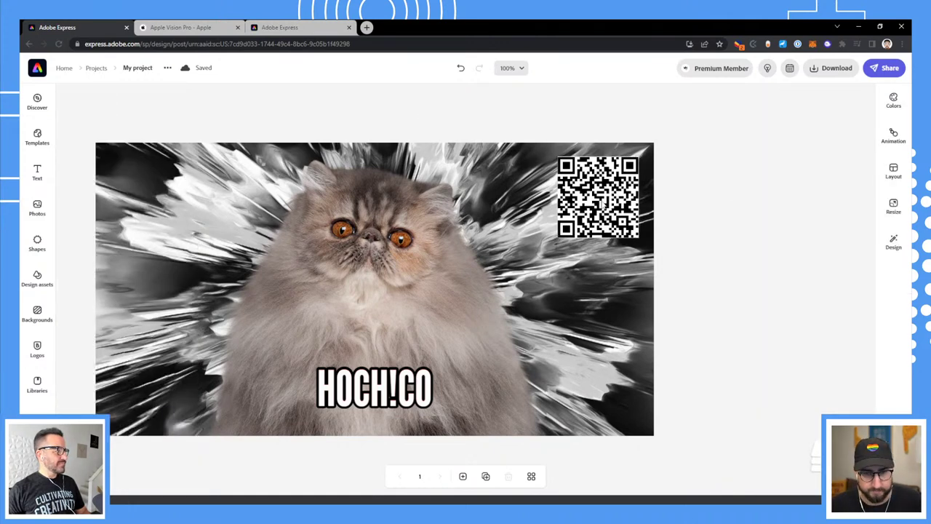
# Zoom in to inspect the cat's eyes and the QR code up close.
pyautogui.scroll(10, 603, 206)
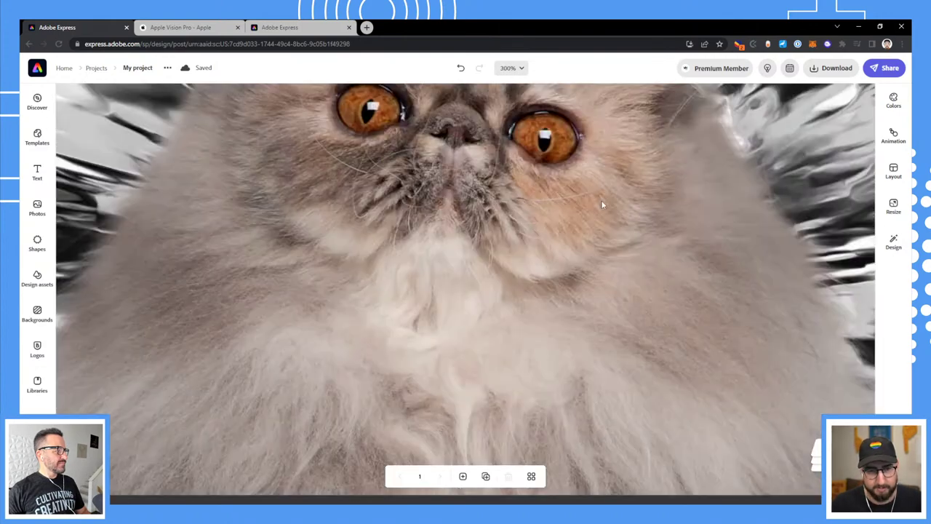
pyautogui.scroll(3, 602, 206)
pyautogui.moveTo(602, 206); pyautogui.dragTo(592, 402)
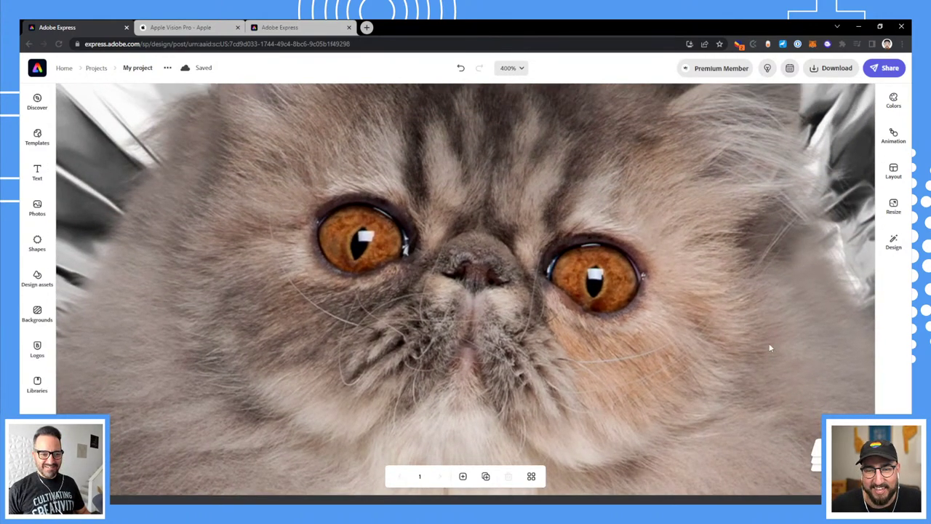
pyautogui.moveTo(769, 343); pyautogui.dragTo(263, 423)
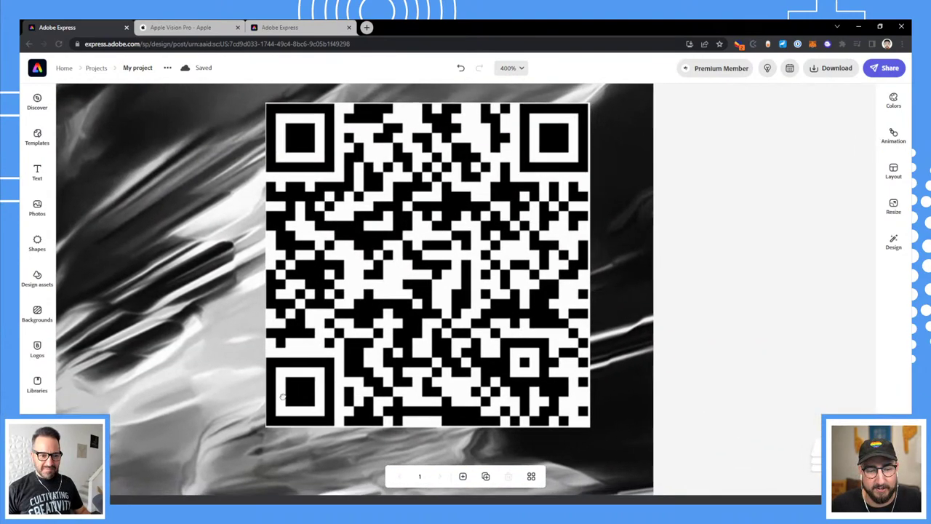
# Fit the whole cat design in view and select the QR code for editing.
pyautogui.hscroll(1, 306, 407)
pyautogui.scroll(-1, 305, 407)
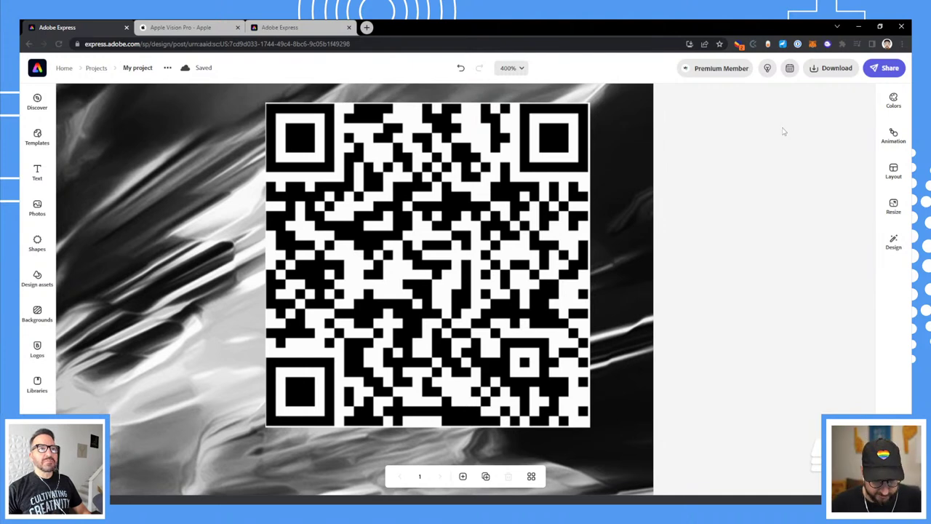
pyautogui.hotkey('ctrl', '0')
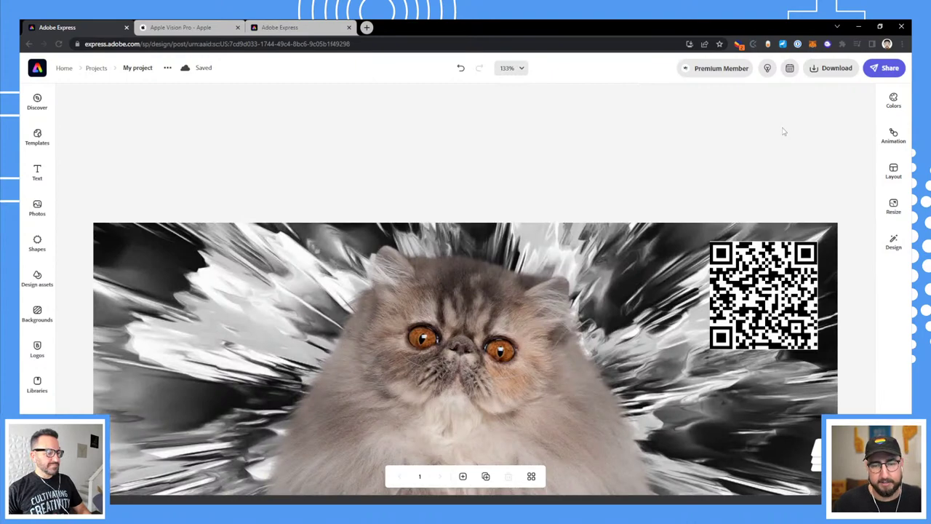
pyautogui.scroll(-3, 750, 139)
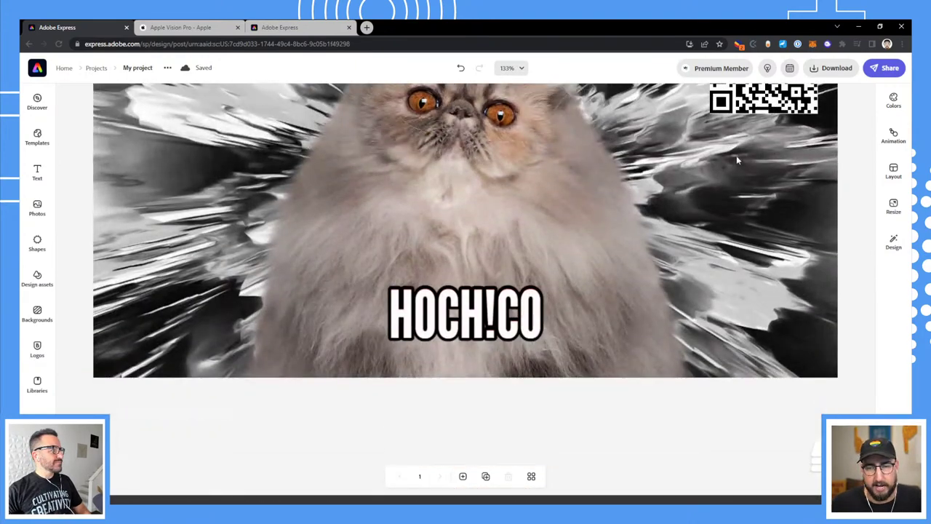
pyautogui.scroll(2, 749, 139)
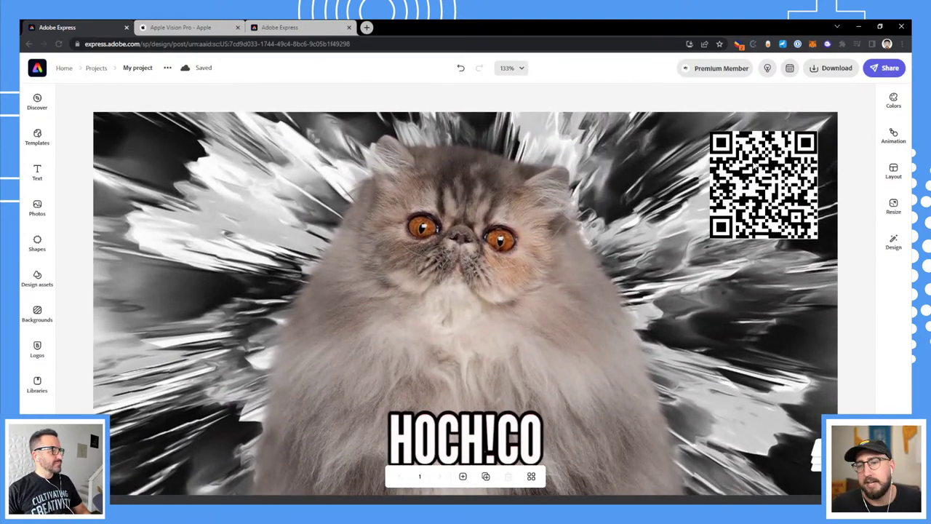
pyautogui.click(753, 163)
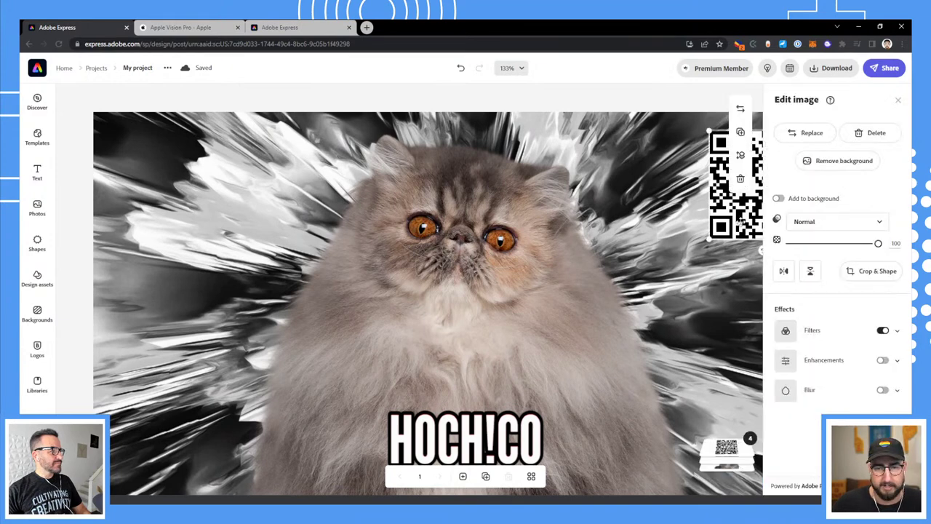
# Delete the QR code and load the published post link in a new tab.
pyautogui.press('Escape')
pyautogui.press('Delete')
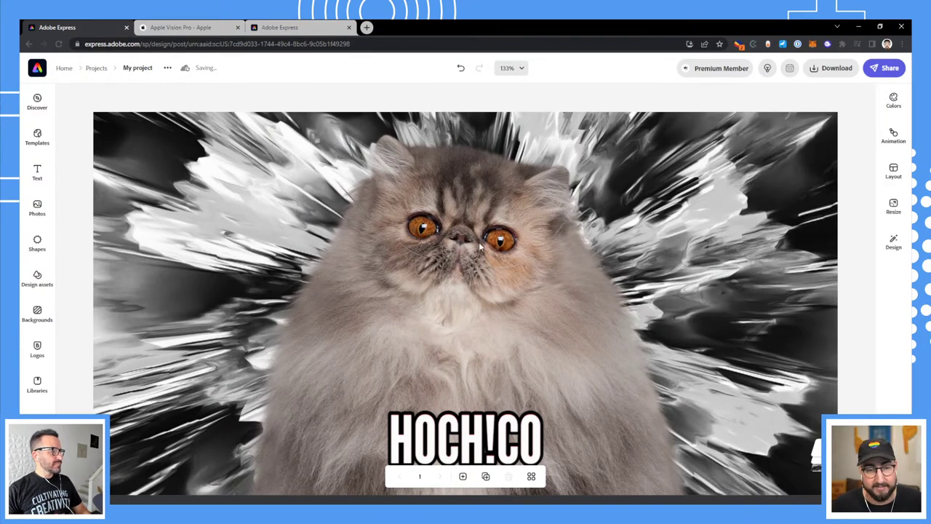
pyautogui.click(300, 29)
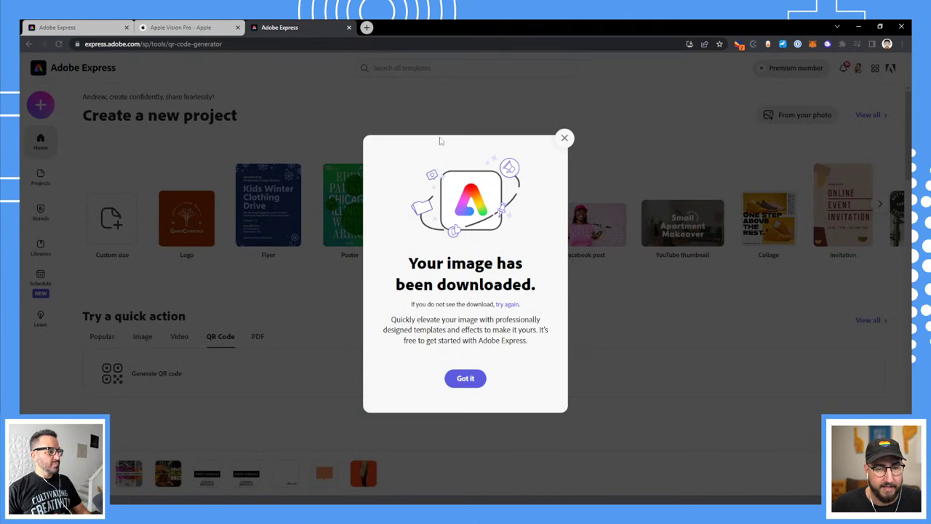
pyautogui.click(367, 28)
pyautogui.write('https://express.adobe.com/post/fFCpXdFQWyC1B/')
pyautogui.press('Return')
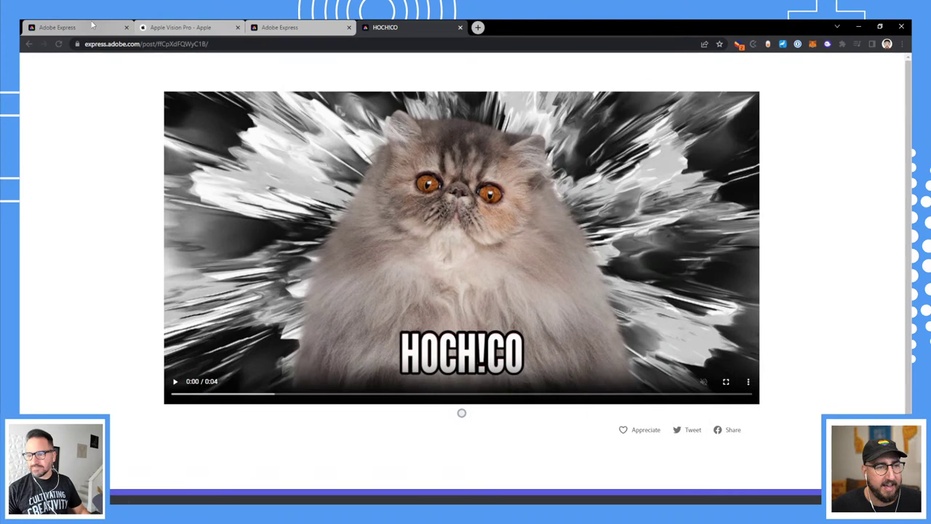
pyautogui.click(92, 25)
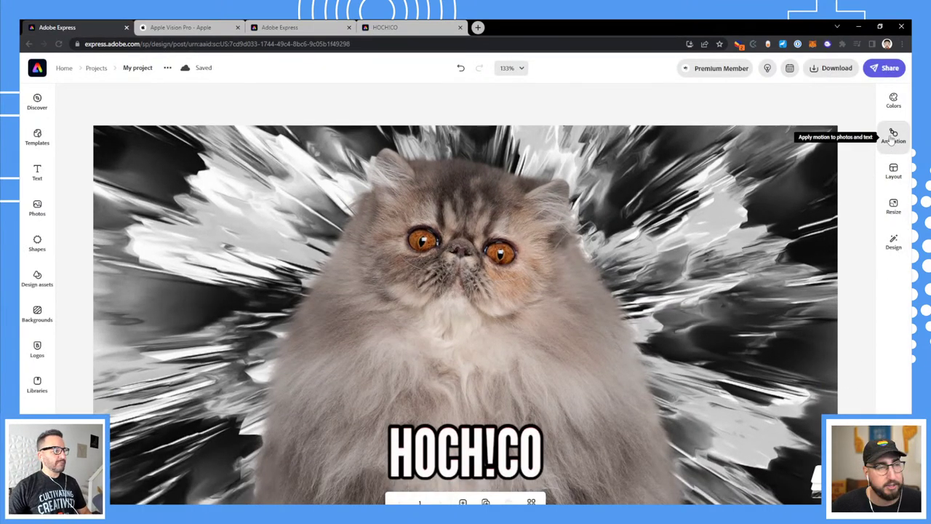
# Open the design's Animation options, then play the published HOCHICO video.
pyautogui.click(892, 136)
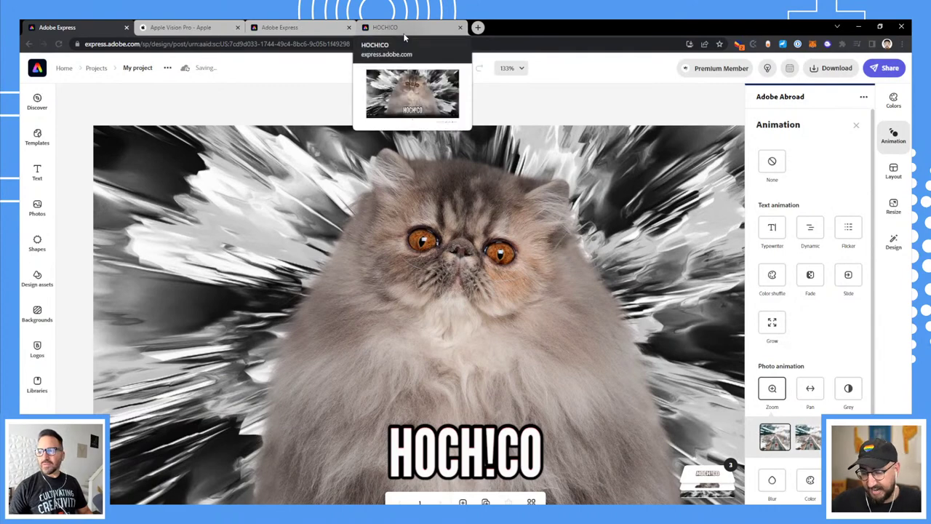
pyautogui.click(405, 31)
pyautogui.click(216, 347)
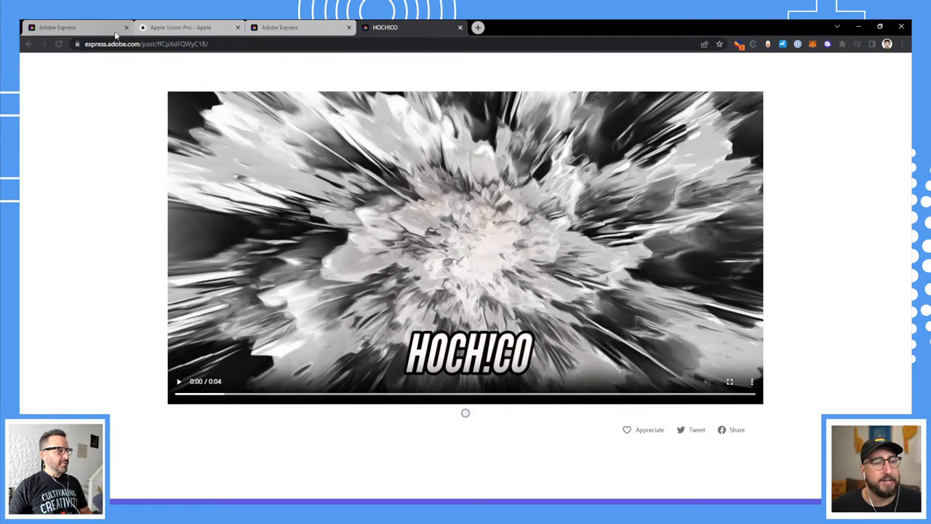
# Return to the HOCH!CO design editor tab, now showing the Zoom animation.
pyautogui.click(112, 29)
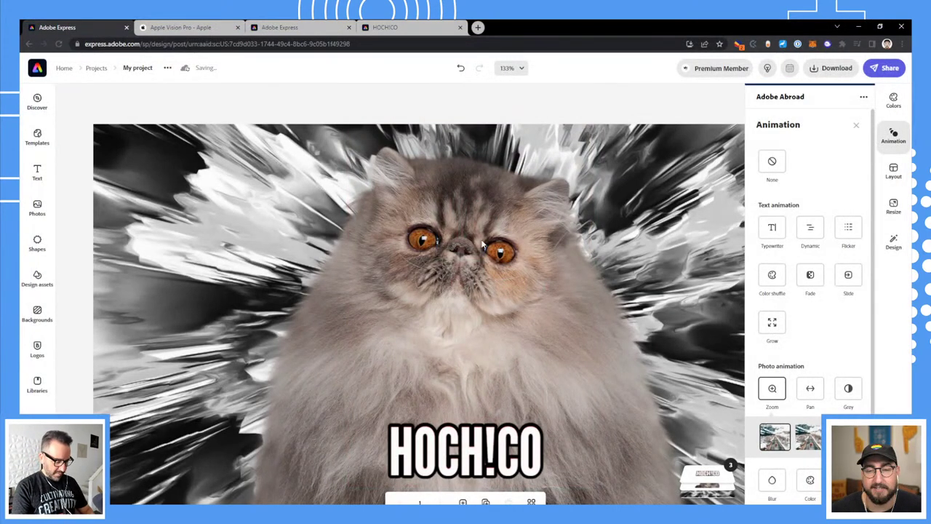
# Download the cat design from Adobe Express as a PDF file.
pyautogui.click(823, 68)
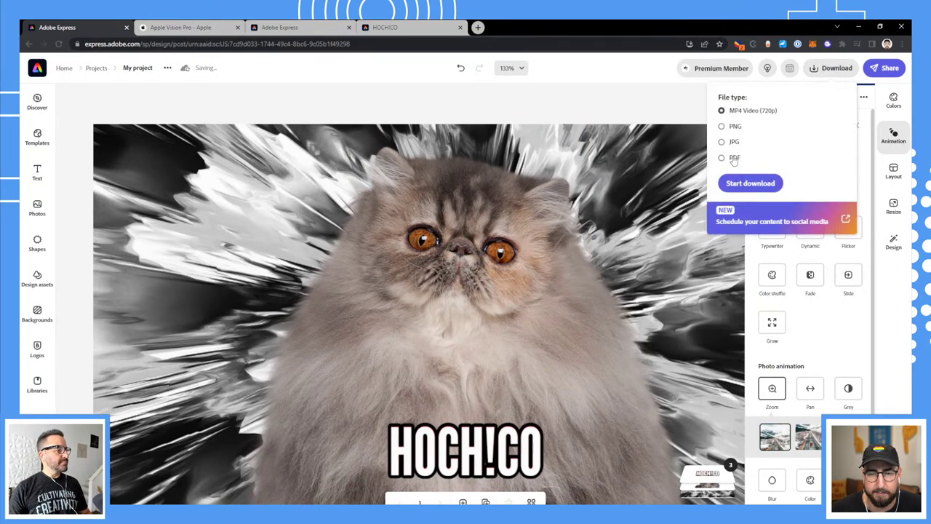
pyautogui.click(733, 159)
pyautogui.click(750, 183)
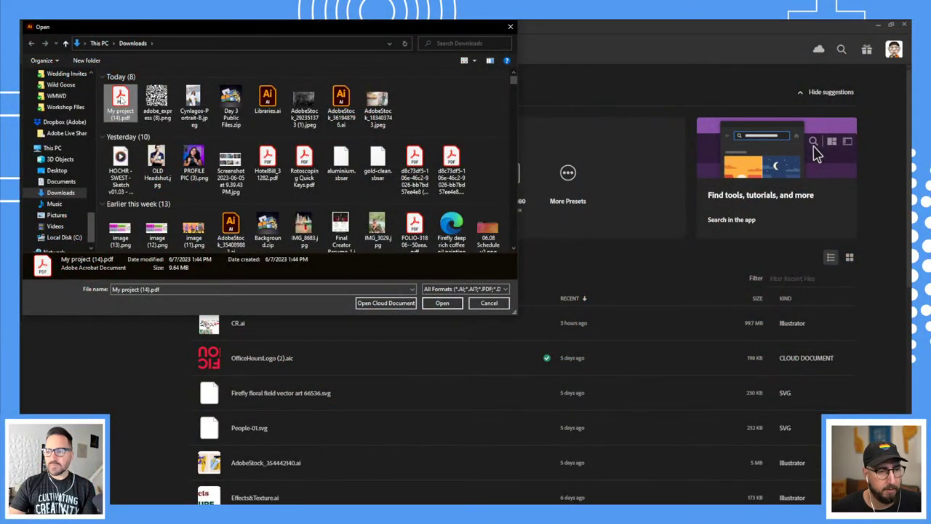
# Dismiss the file-opening prompt in Illustrator to reveal the HOCH!CO cat design.
pyautogui.press('Escape')
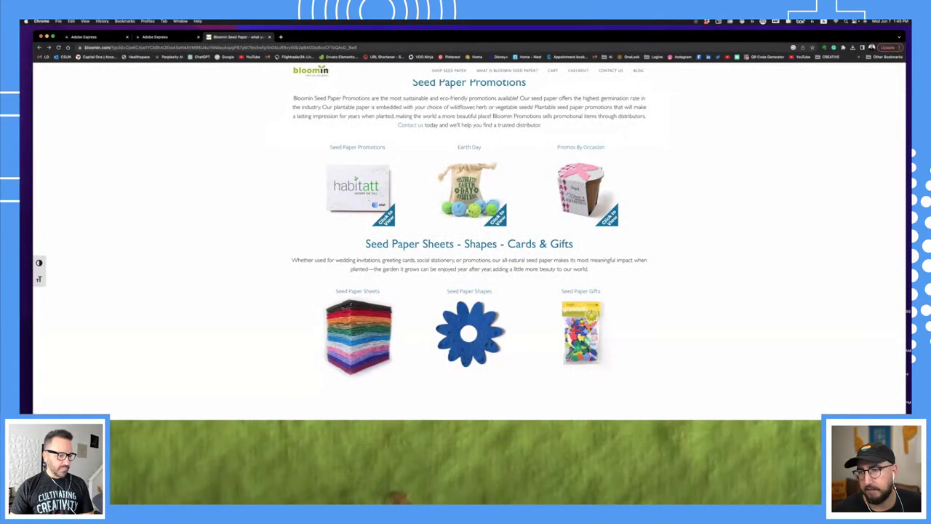
# Return to the Adobe Express home tab, close the image-downloaded notice and open the QR code generator.
pyautogui.moveTo(407, 501)
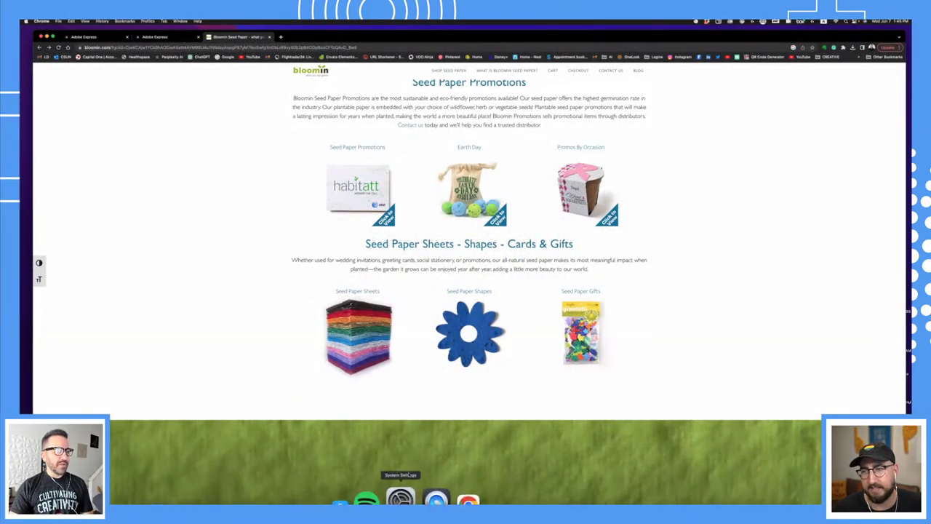
pyautogui.click(95, 36)
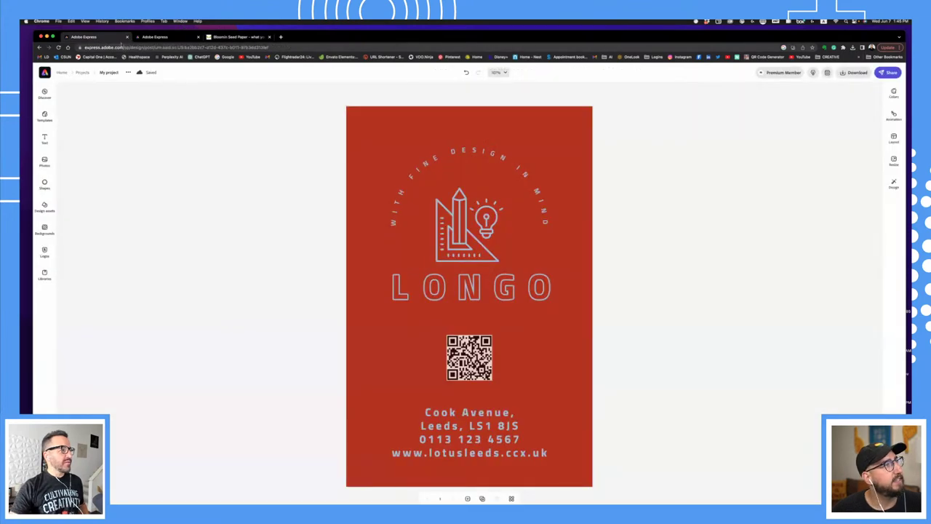
pyautogui.click(164, 37)
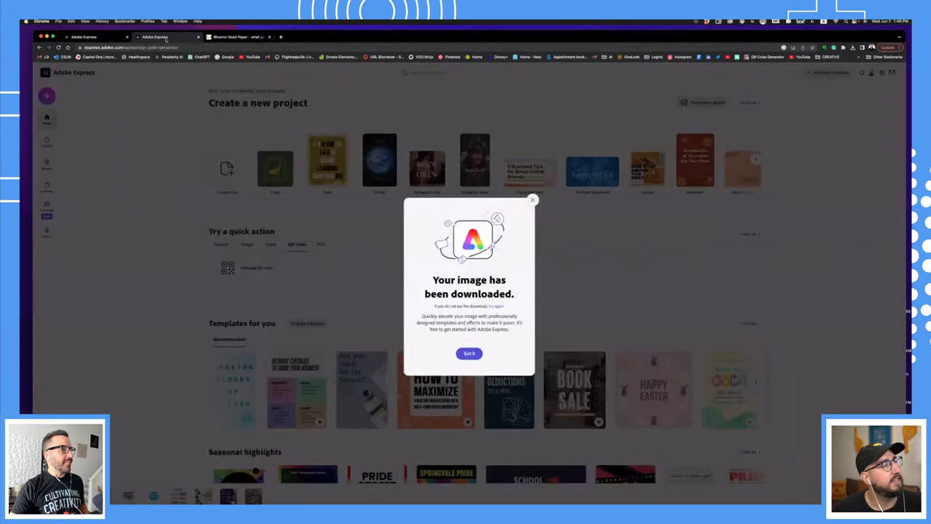
pyautogui.click(533, 199)
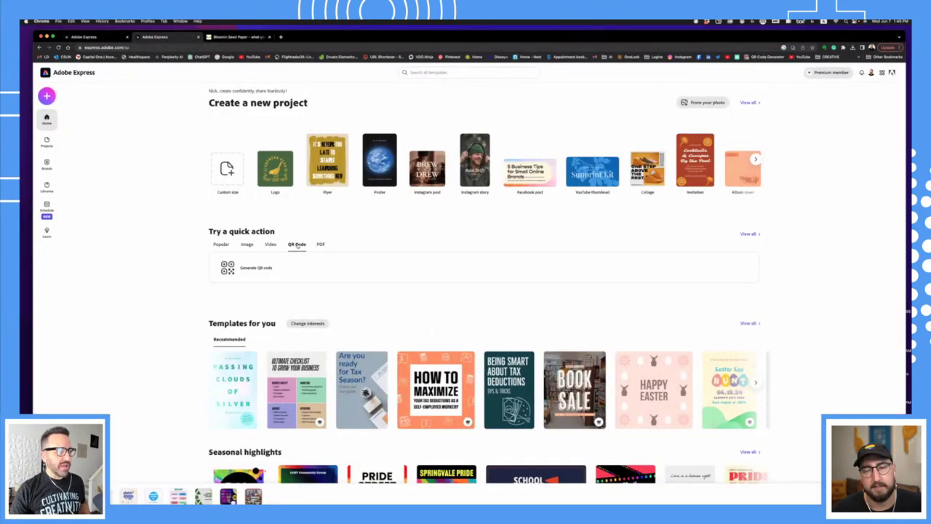
pyautogui.click(238, 270)
# Create a QR code for longodesigns.com with square modules, coloured red.
pyautogui.click(411, 348)
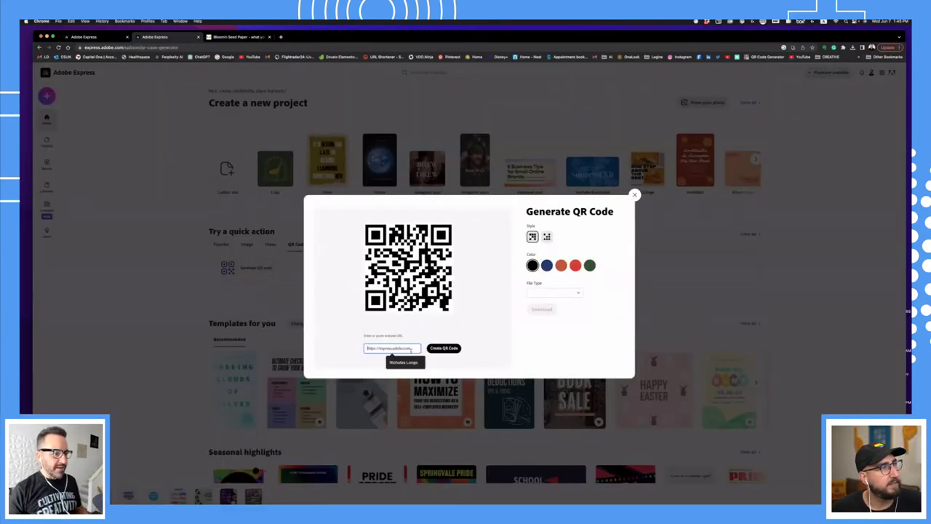
pyautogui.write('https://www.longodesigns.com')
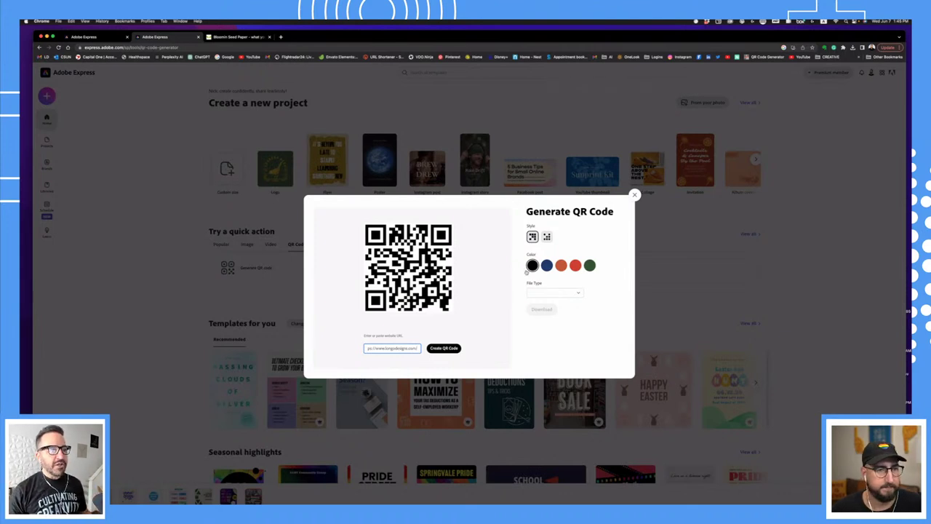
pyautogui.click(546, 236)
pyautogui.click(533, 236)
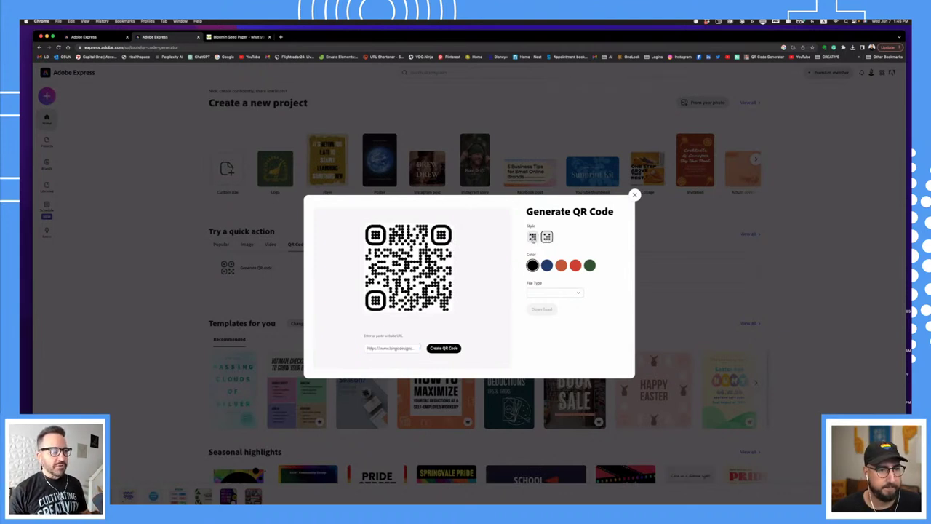
pyautogui.click(546, 266)
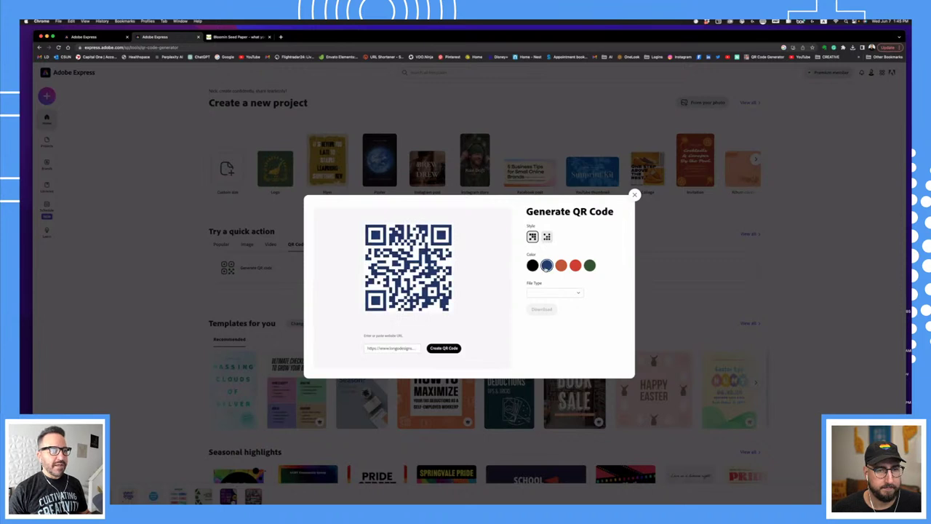
pyautogui.click(575, 266)
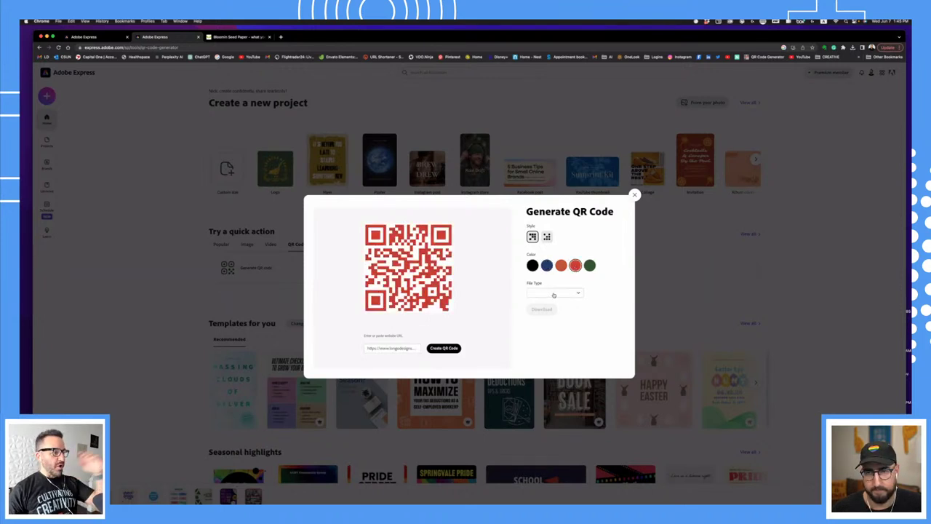
# Download the red QR code as a JPEG file.
pyautogui.click(554, 294)
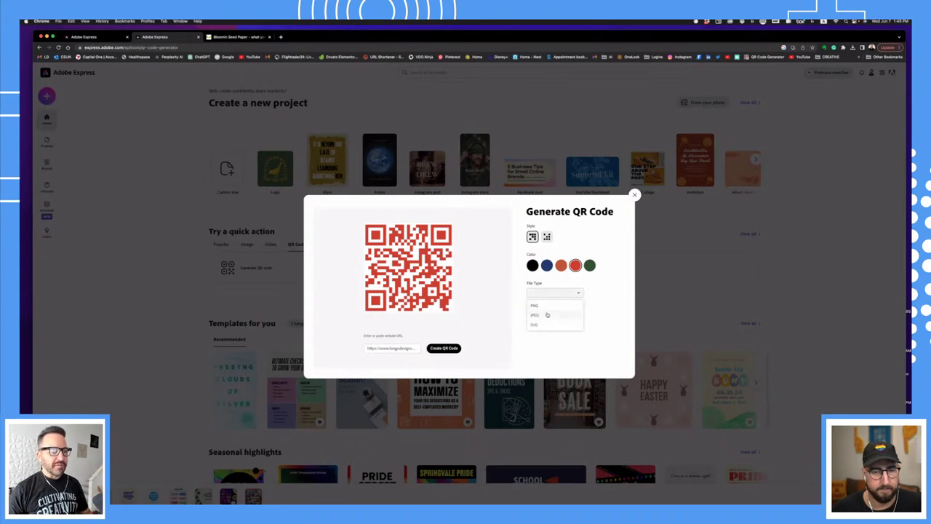
pyautogui.click(547, 314)
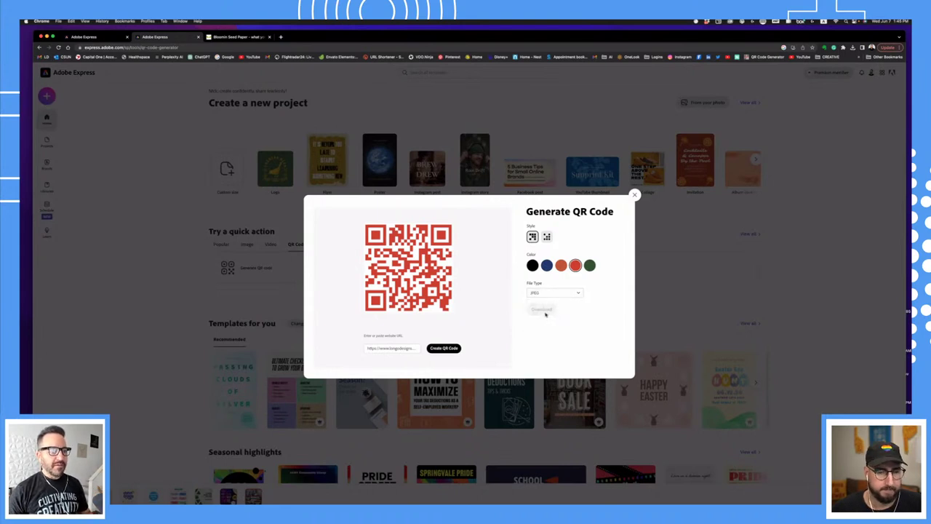
pyautogui.click(451, 348)
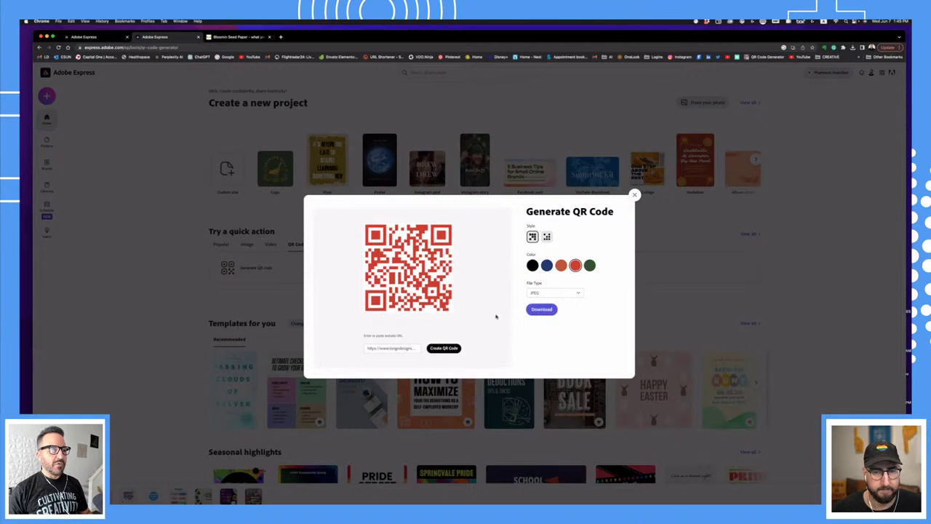
pyautogui.click(538, 309)
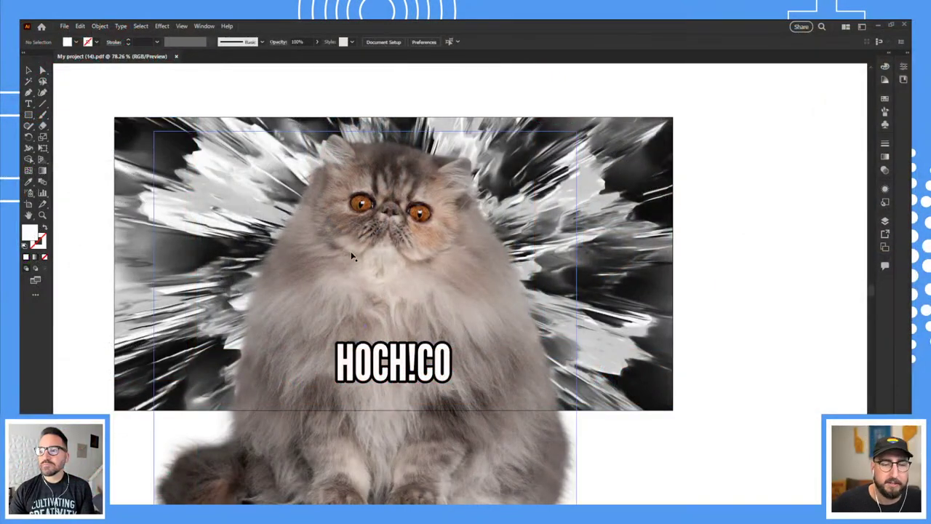
# Move the white HOCH!CO text down below the image.
pyautogui.moveTo(351, 256); pyautogui.dragTo(538, 231)
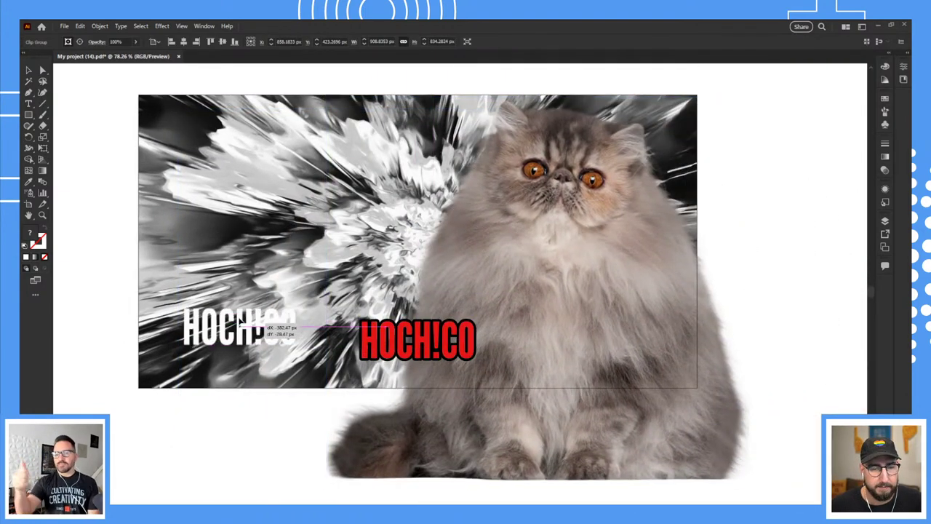
pyautogui.click(336, 342)
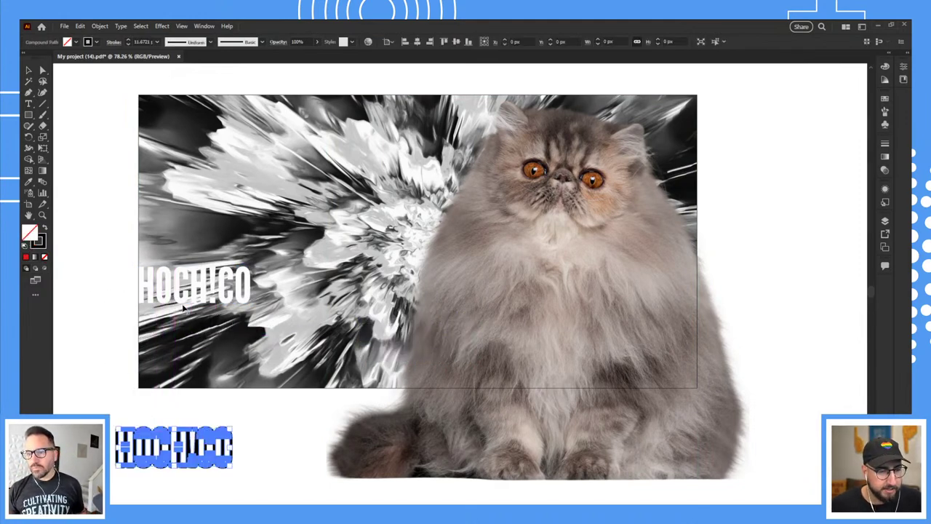
pyautogui.moveTo(185, 312); pyautogui.dragTo(190, 446)
# Release the clipping mask on the cat and explosion group, then zoom out to see the full artwork.
pyautogui.click(251, 241)
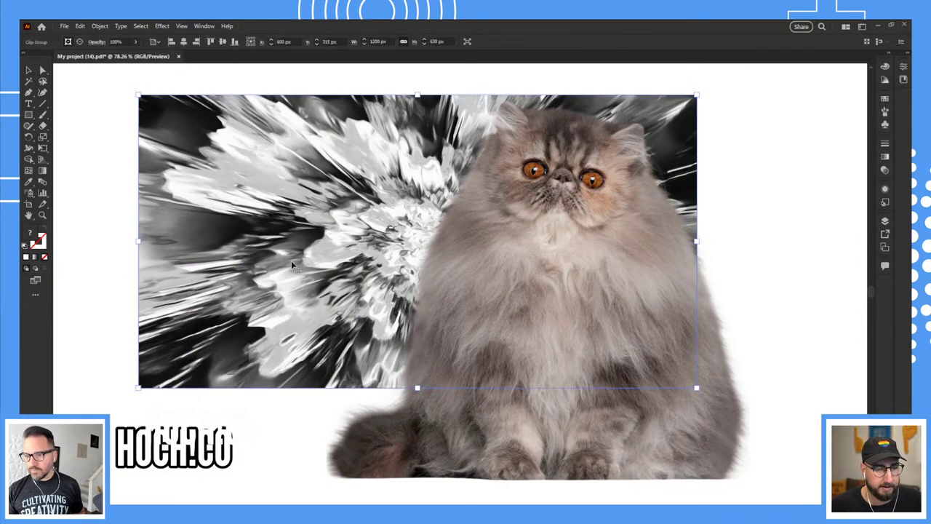
pyautogui.rightClick(251, 241)
pyautogui.click(302, 359)
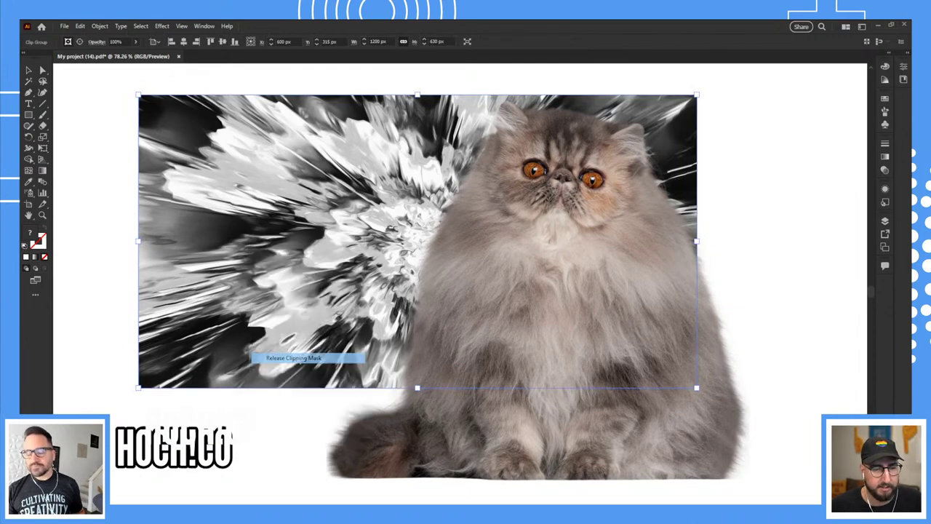
pyautogui.click(779, 180)
pyautogui.hotkey('ctrl', '-')
pyautogui.hotkey('ctrl', '-')
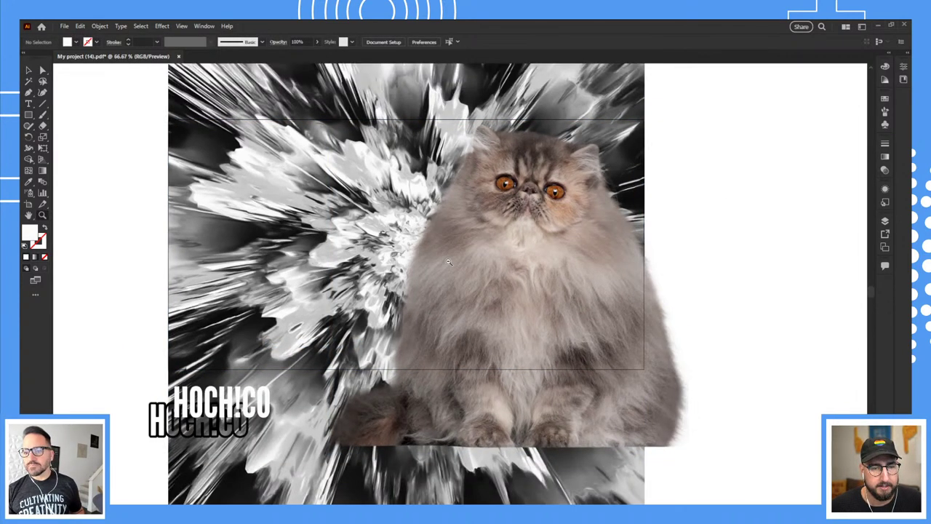
pyautogui.hotkey('ctrl', '-')
pyautogui.hscroll(2, 418, 301)
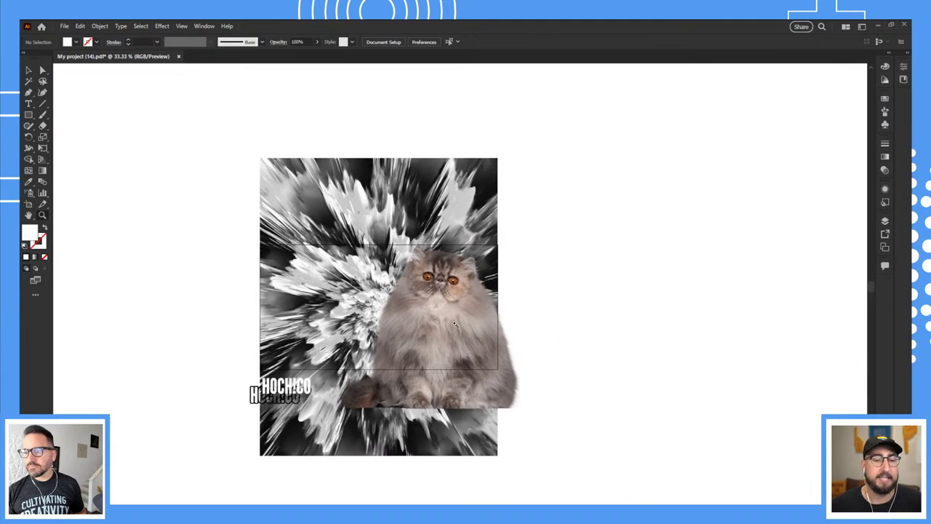
# Drag the cat photo right, clear of the explosion background, and zoom in on its face.
pyautogui.moveTo(456, 322); pyautogui.dragTo(621, 269)
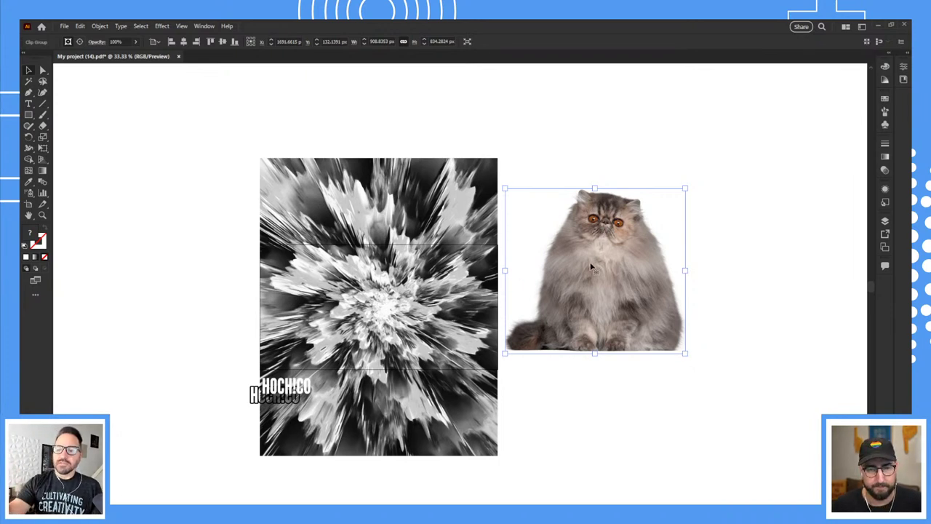
pyautogui.moveTo(600, 264); pyautogui.dragTo(570, 314)
pyautogui.scroll(3, 582, 280)
pyautogui.moveTo(644, 299); pyautogui.dragTo(917, 354)
pyautogui.scroll(-10, 570, 277)
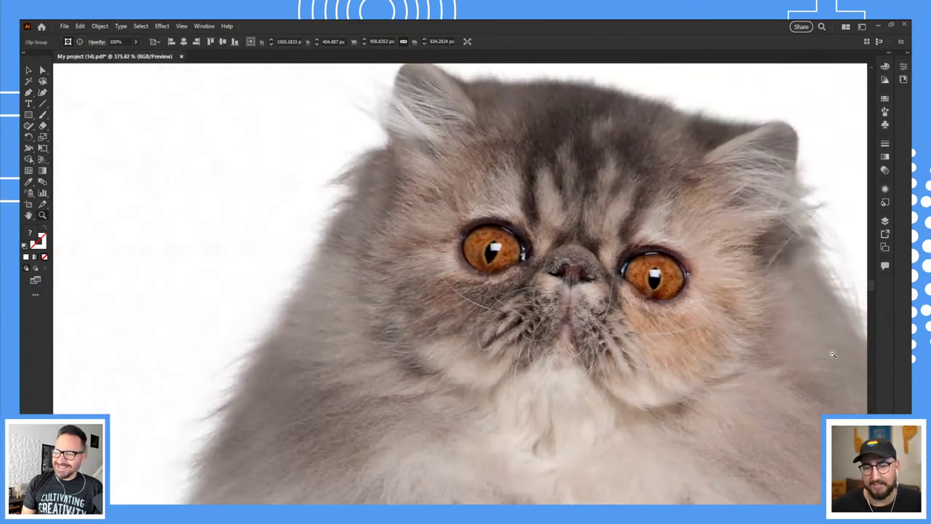
pyautogui.hscroll(3, 669, 345)
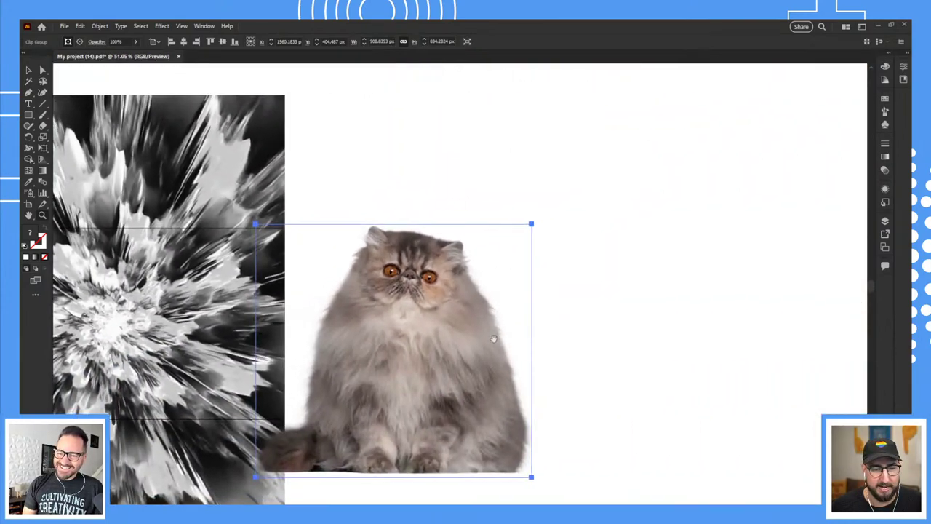
pyautogui.moveTo(451, 342); pyautogui.dragTo(518, 330)
pyautogui.hscroll(1, 518, 331)
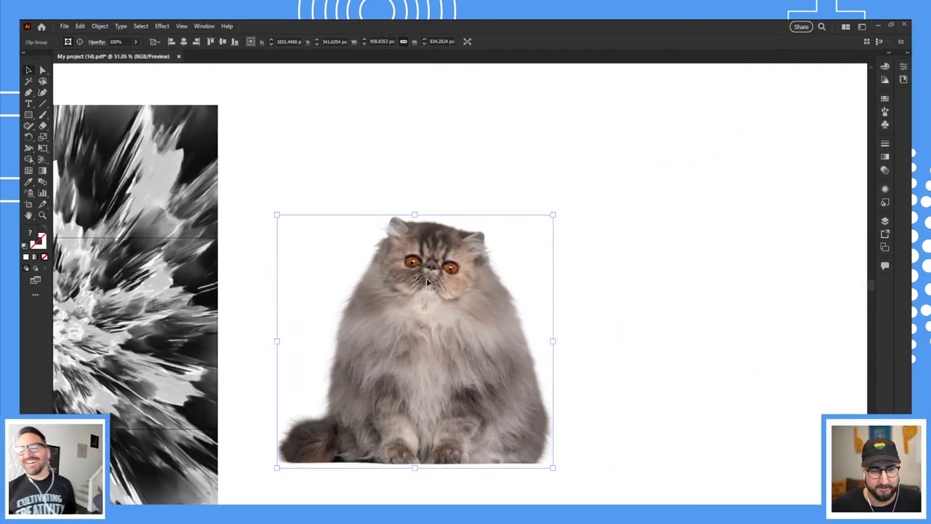
pyautogui.press('z')
pyautogui.moveTo(433, 275); pyautogui.dragTo(534, 306)
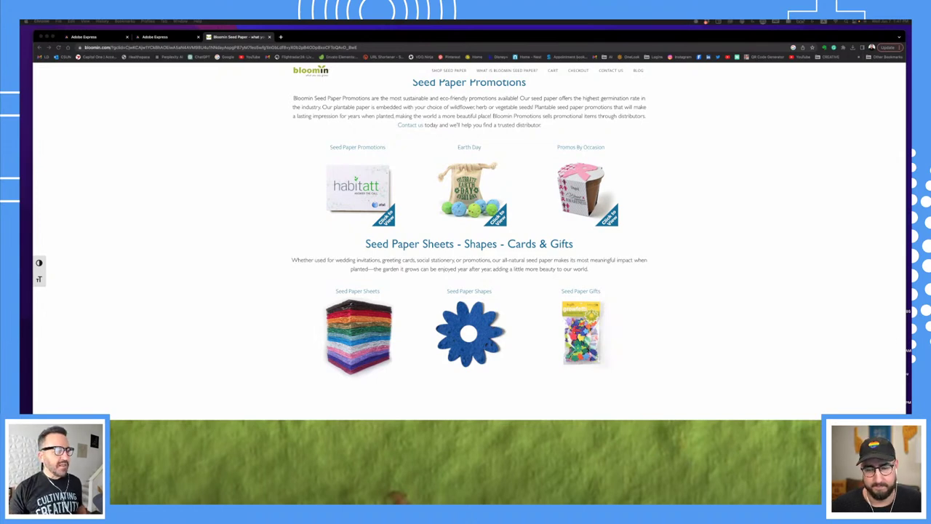
# Browse Seed Paper Sheets > Original Seed Paper, view the Strawberry sheet, then the Shop Seed Paper page.
pyautogui.click(365, 341)
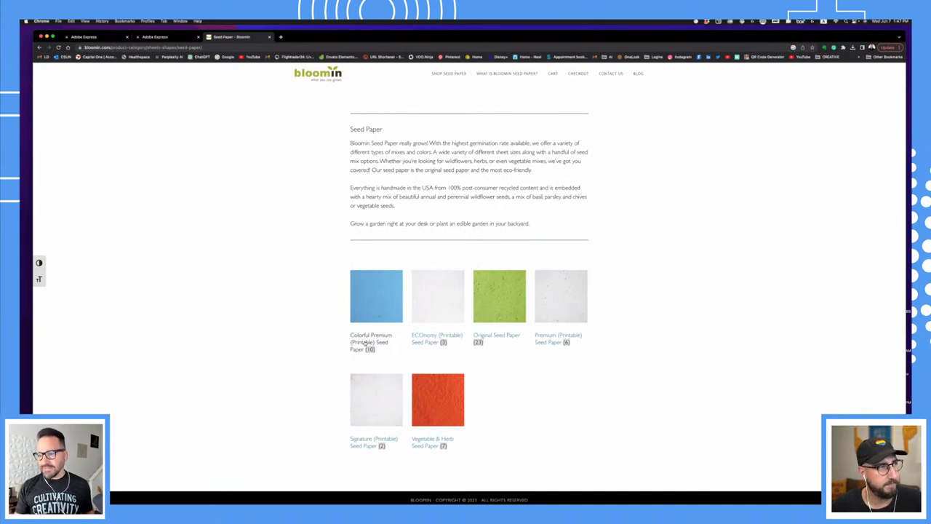
pyautogui.click(517, 295)
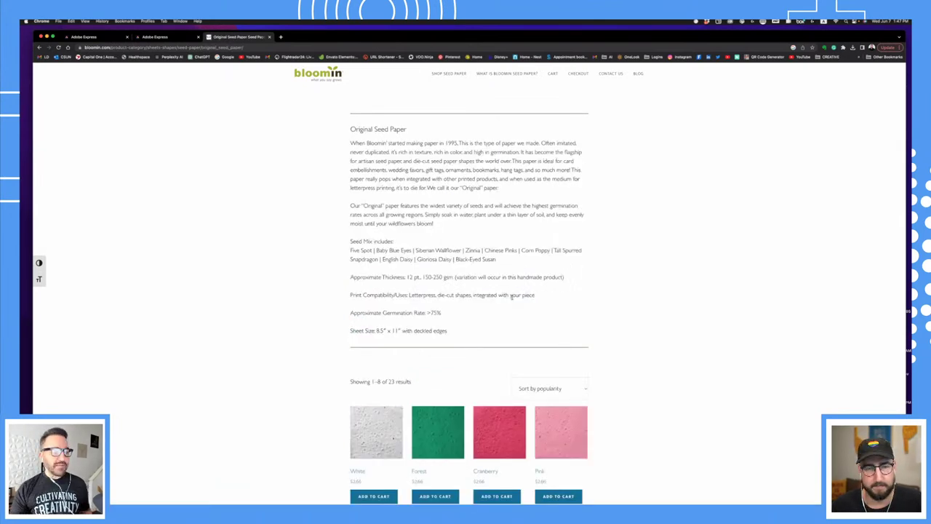
pyautogui.scroll(-5, 513, 296)
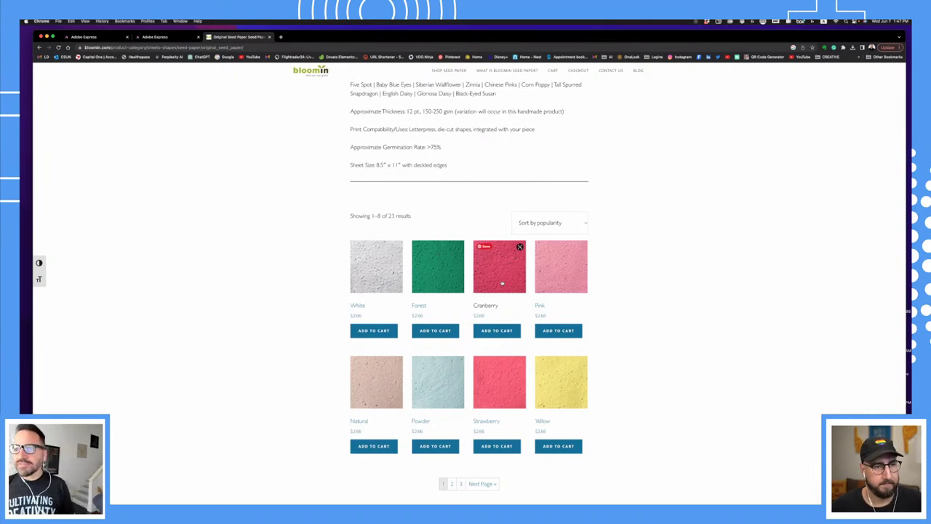
pyautogui.scroll(-1, 509, 334)
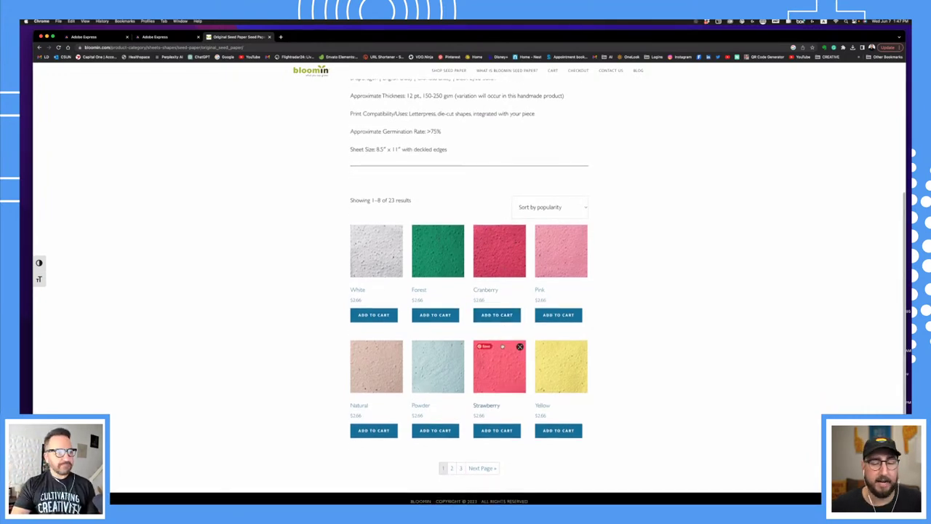
pyautogui.click(508, 361)
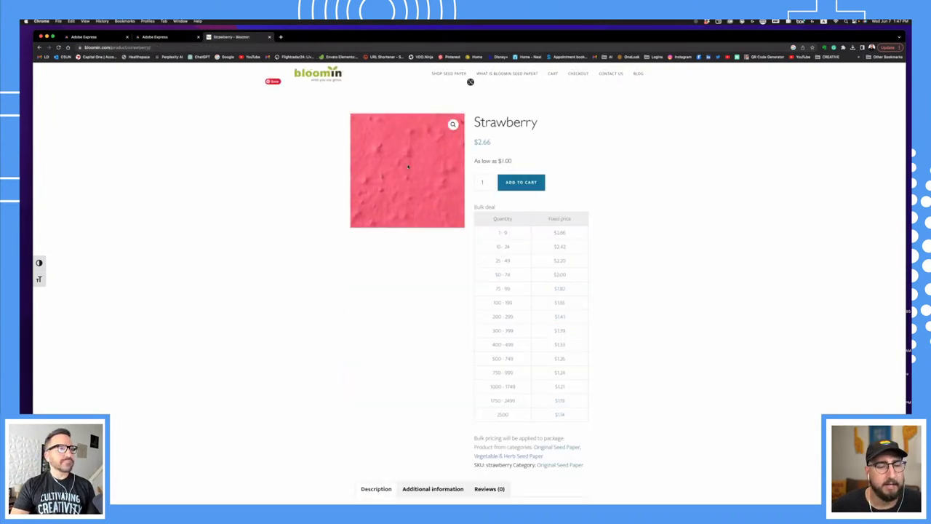
pyautogui.click(451, 75)
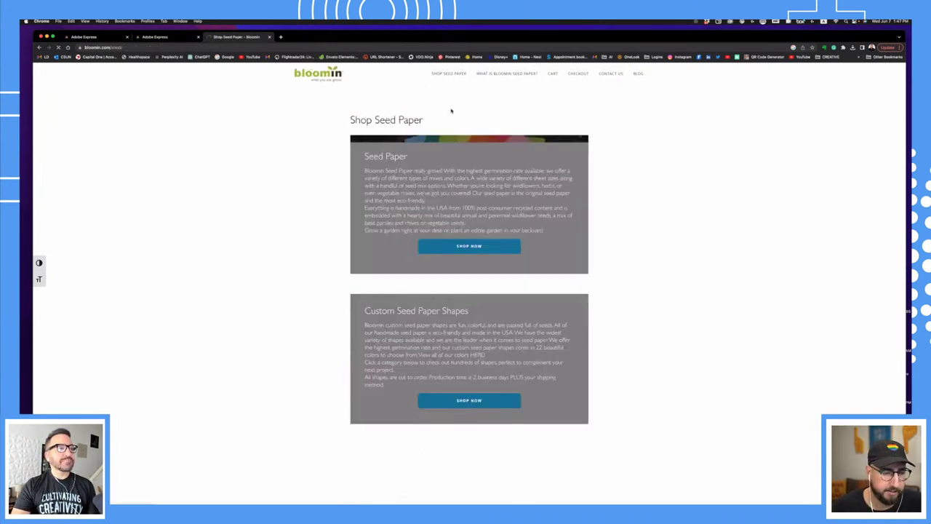
pyautogui.scroll(-1, 374, 279)
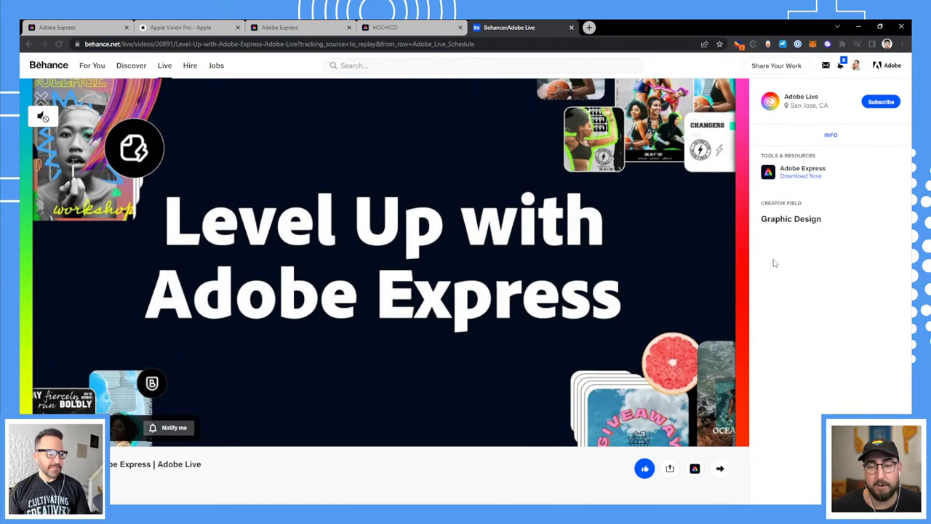
# Go back to Behance's Live page and scroll down to the Adobe Live Schedule.
pyautogui.hotkey('alt', 'Left')
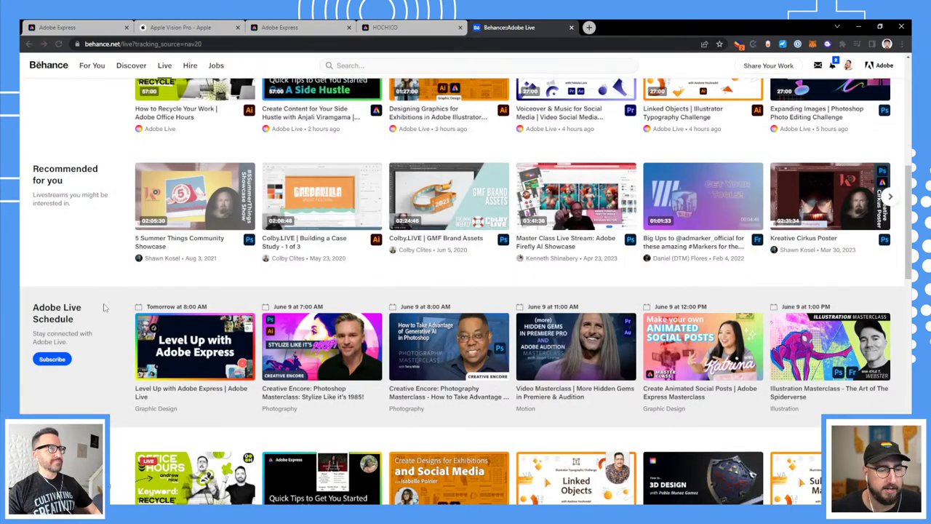
pyautogui.scroll(-1, 105, 330)
pyautogui.scroll(-2, 105, 330)
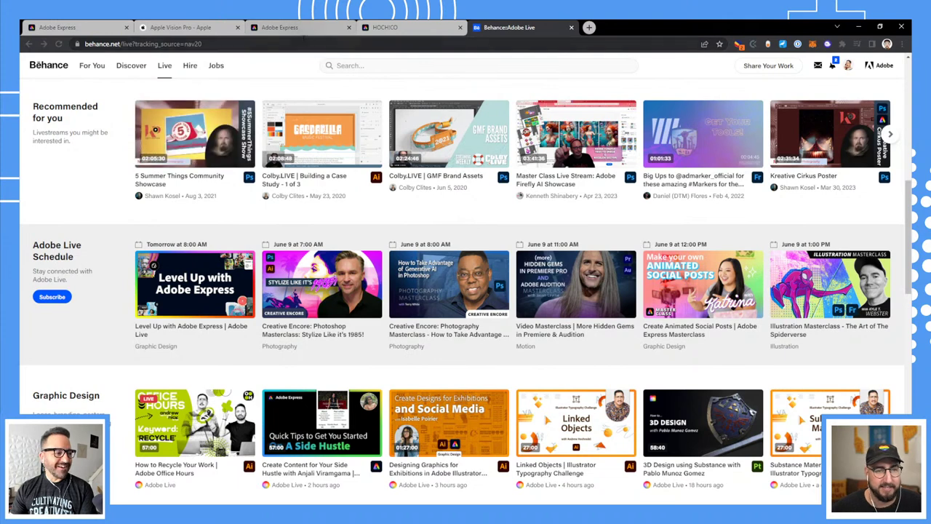
# Switch to the 'Apple Vision Pro - Apple' tab in Chrome.
pyautogui.moveTo(305, 36)
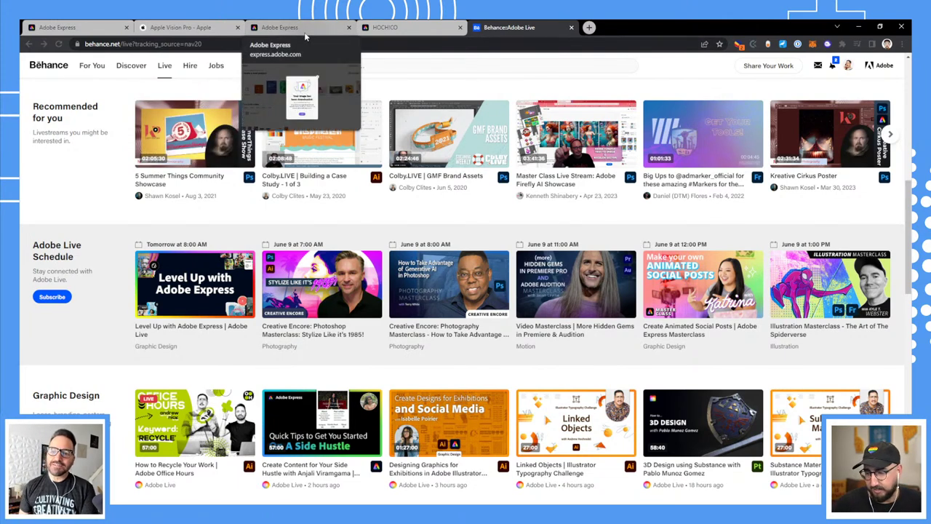
pyautogui.moveTo(109, 31)
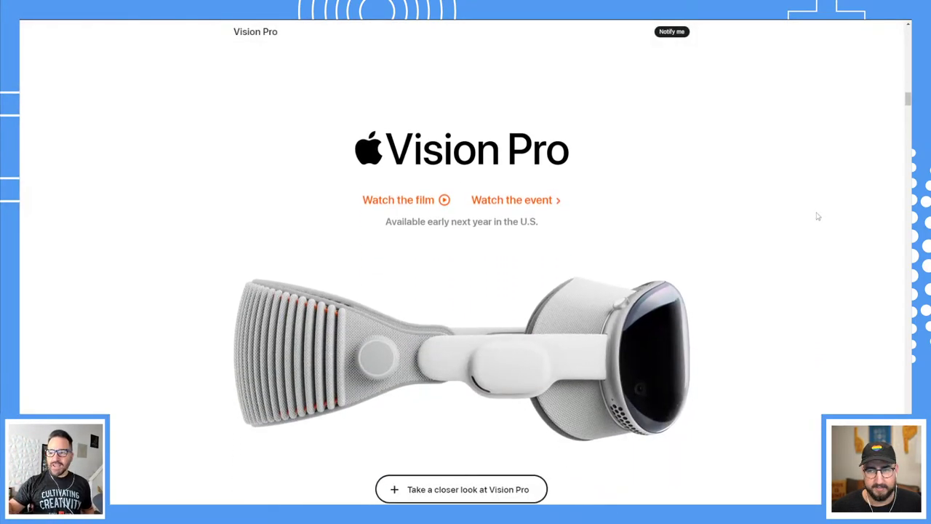
# Scroll the Vision Pro page past entertainment, photos and connection to the 'Designed by Apple.' section.
pyautogui.scroll(-3, 817, 216)
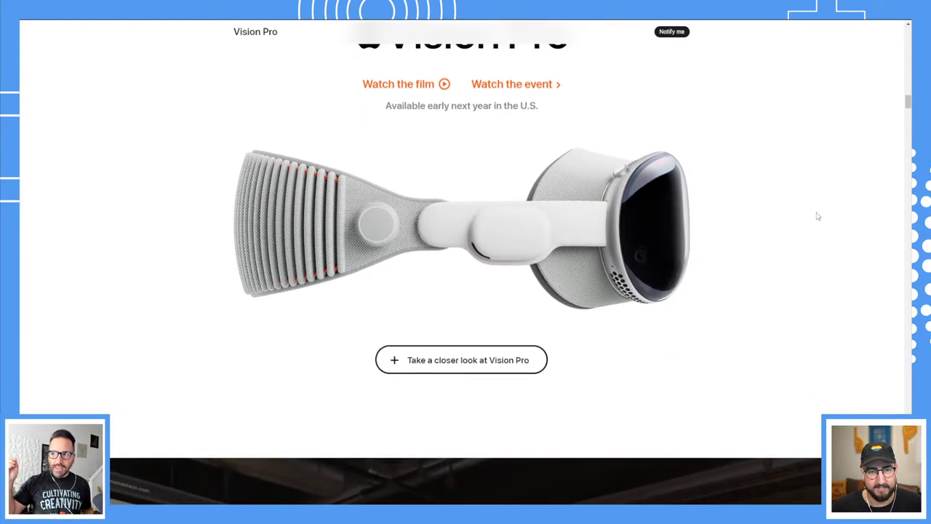
pyautogui.scroll(5, 817, 216)
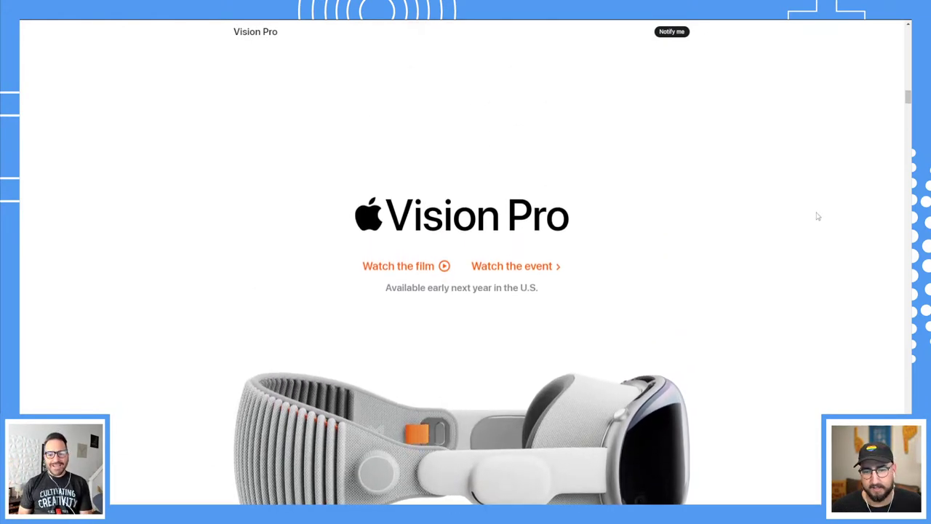
pyautogui.scroll(2, 817, 216)
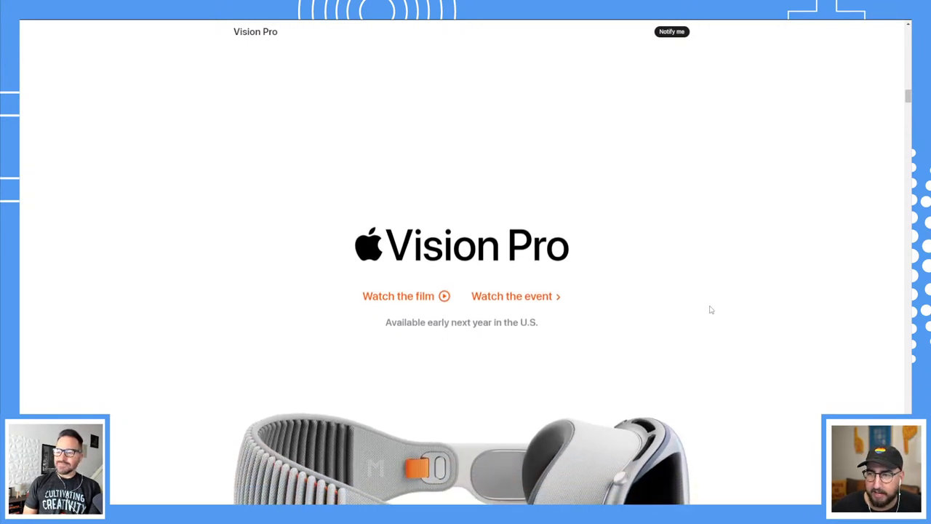
pyautogui.scroll(-3, 711, 310)
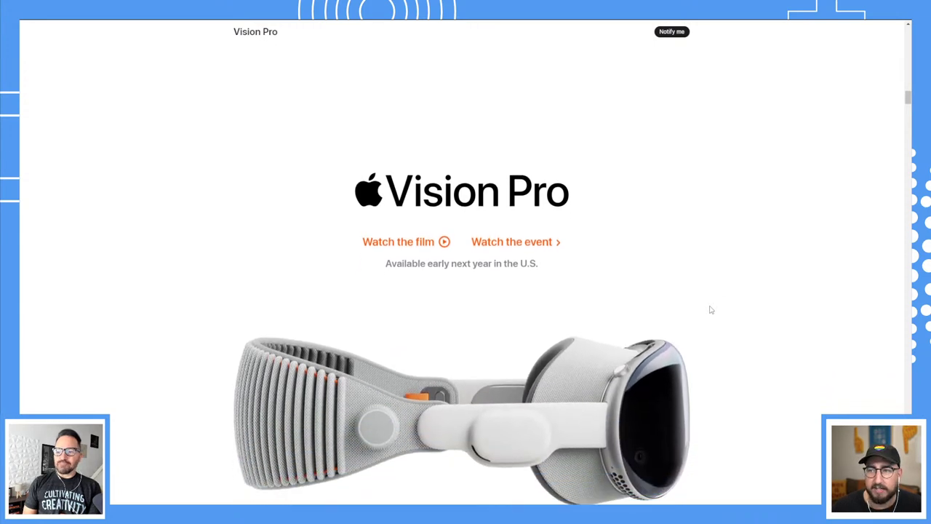
pyautogui.scroll(3, 711, 310)
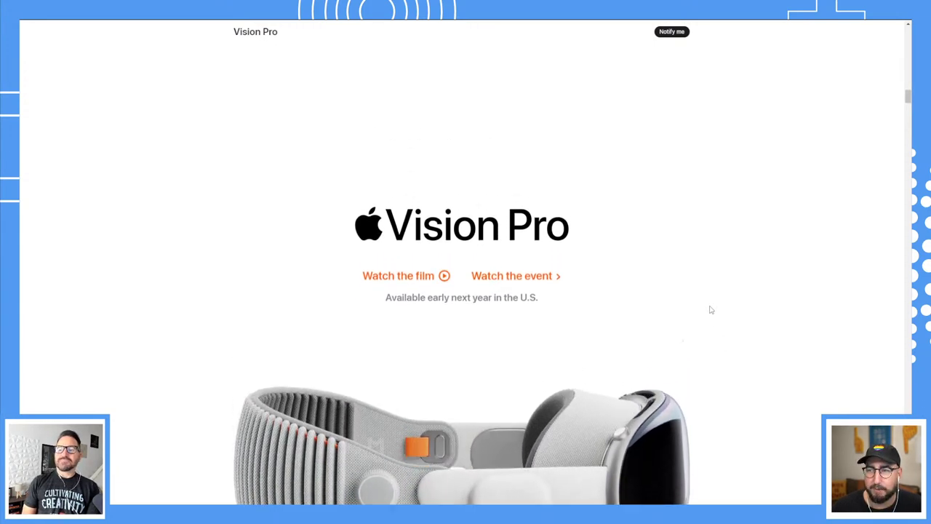
pyautogui.scroll(-3, 711, 310)
pyautogui.scroll(3, 711, 310)
pyautogui.scroll(-3, 711, 310)
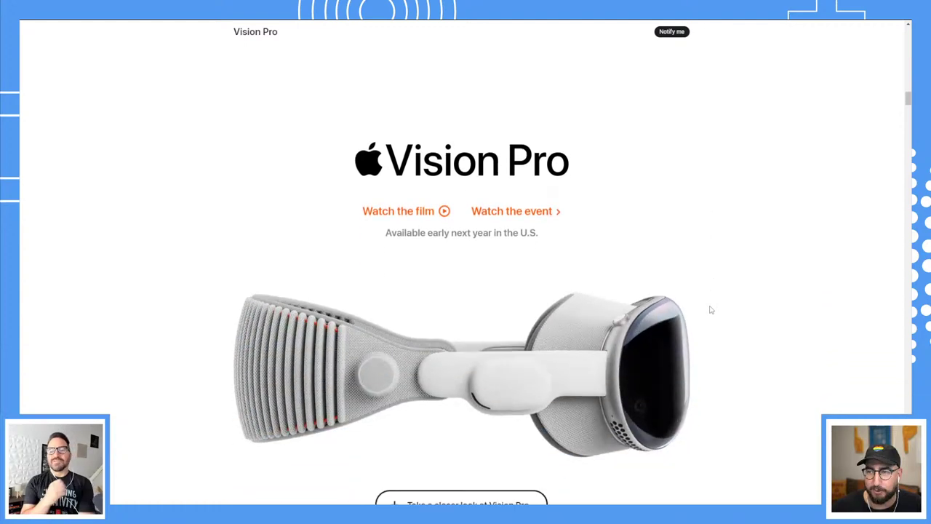
pyautogui.scroll(2, 711, 310)
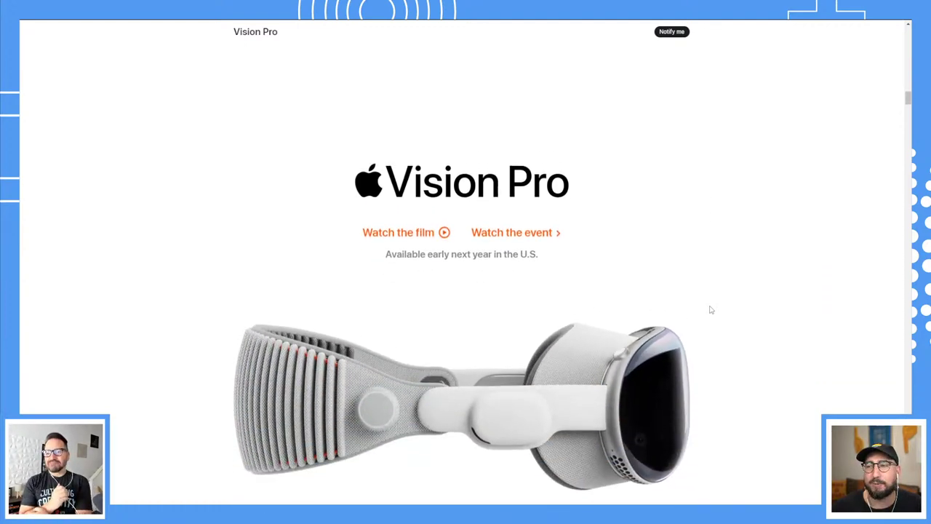
pyautogui.scroll(-5, 711, 310)
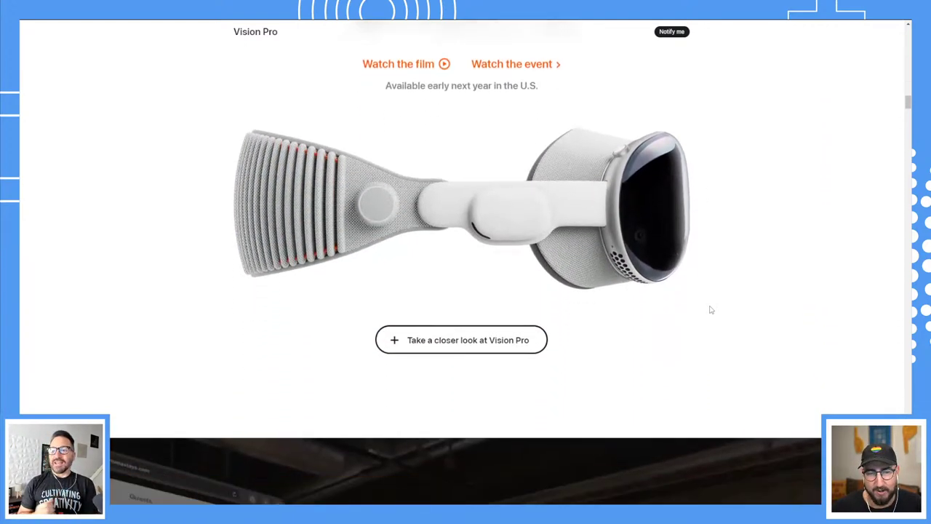
pyautogui.scroll(2, 710, 310)
pyautogui.scroll(3, 711, 310)
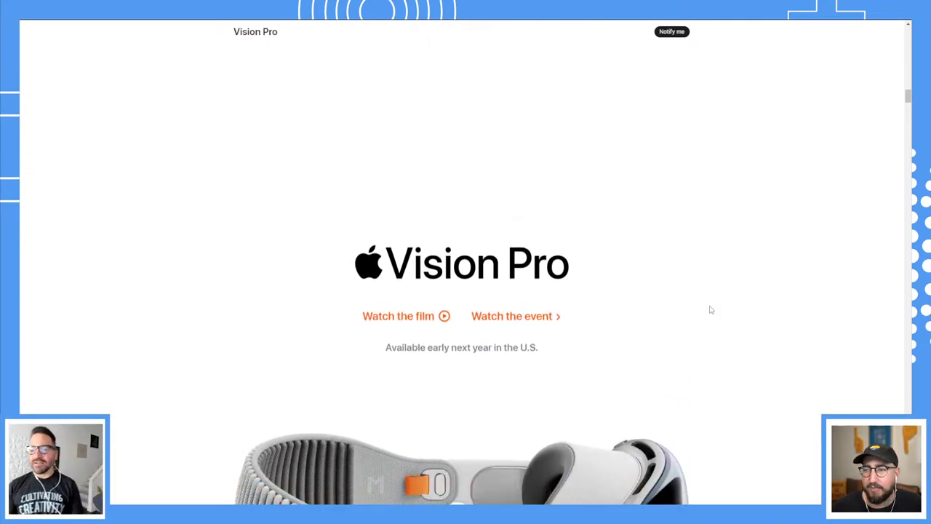
pyautogui.scroll(-3, 711, 310)
pyautogui.scroll(5, 710, 310)
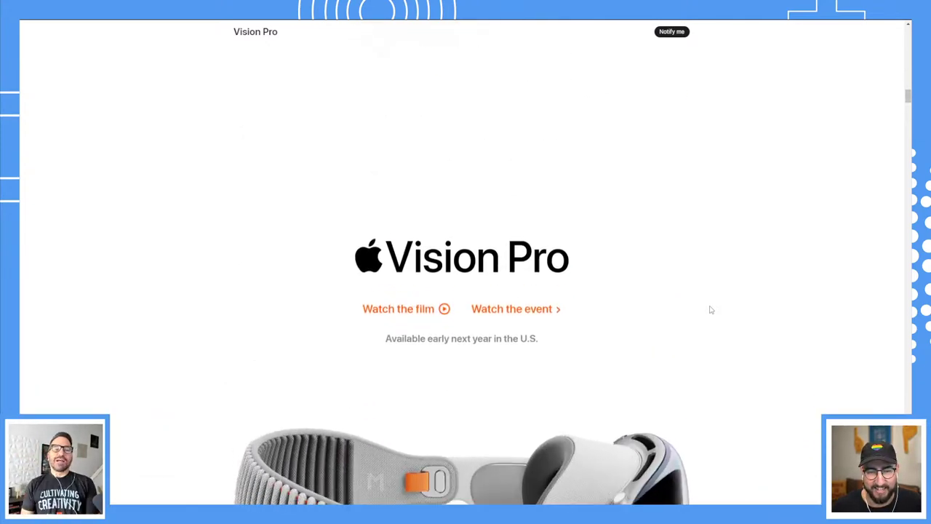
pyautogui.scroll(-5, 711, 310)
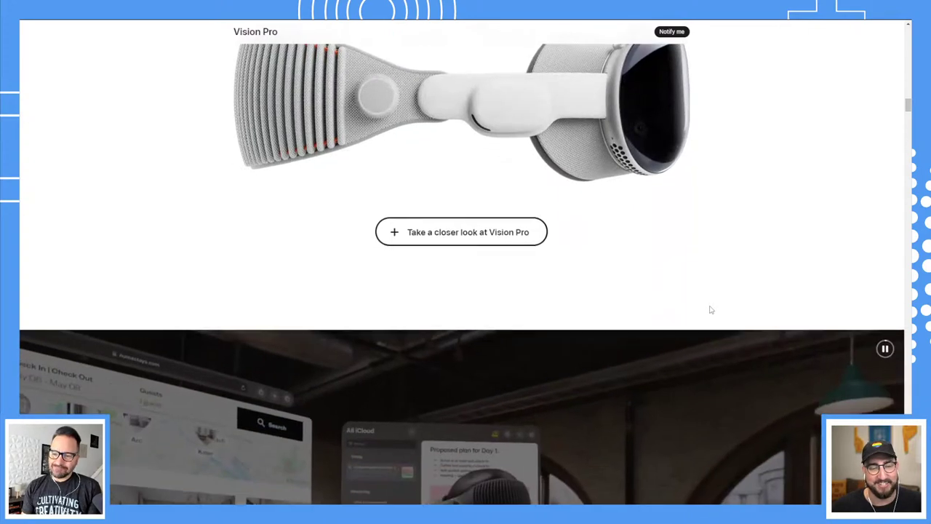
pyautogui.scroll(-3, 711, 310)
pyautogui.scroll(-6, 711, 310)
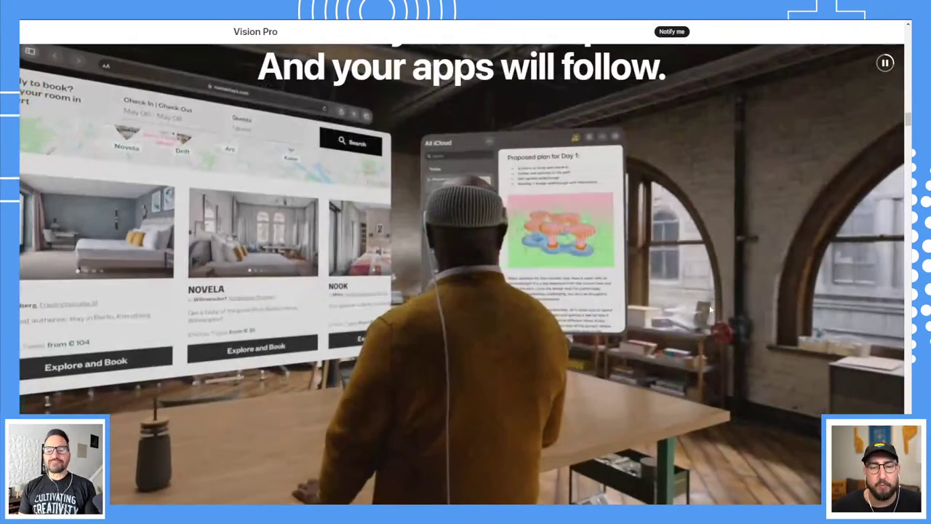
pyautogui.scroll(-6, 710, 310)
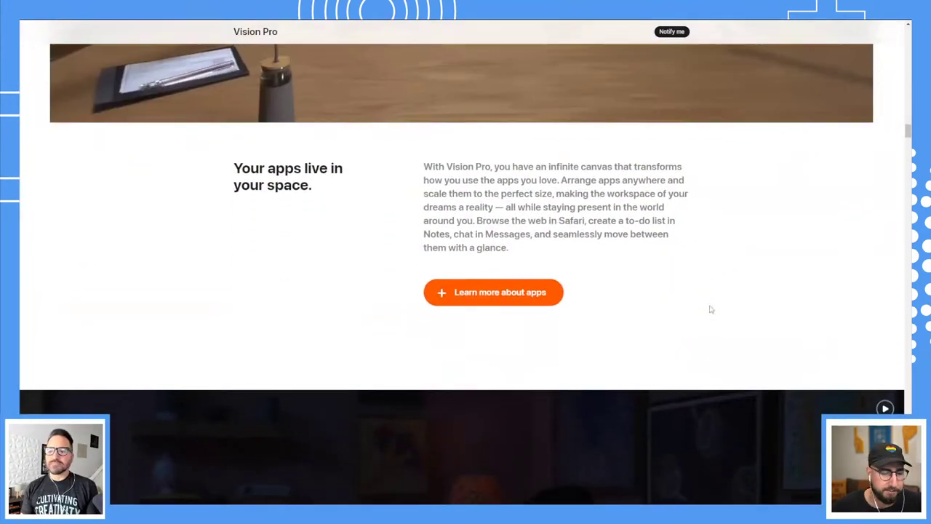
pyautogui.scroll(-5, 711, 309)
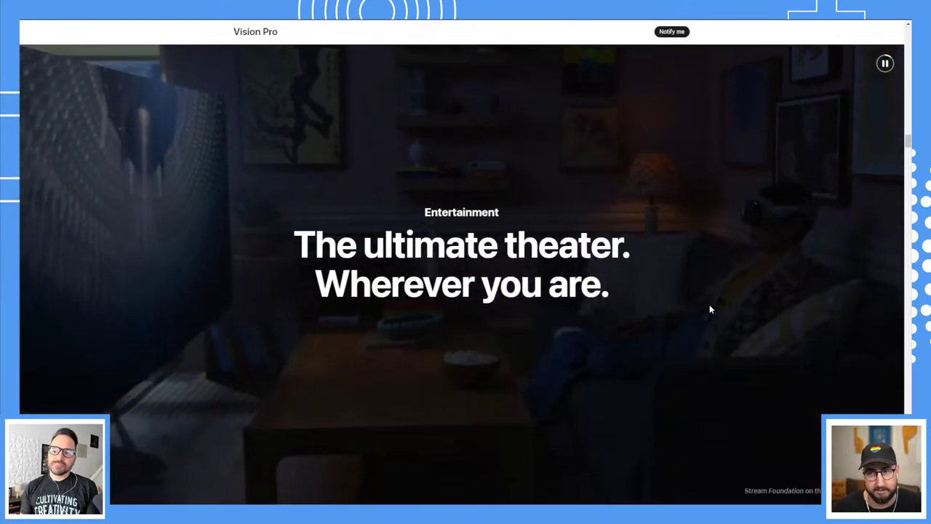
pyautogui.scroll(-3, 711, 310)
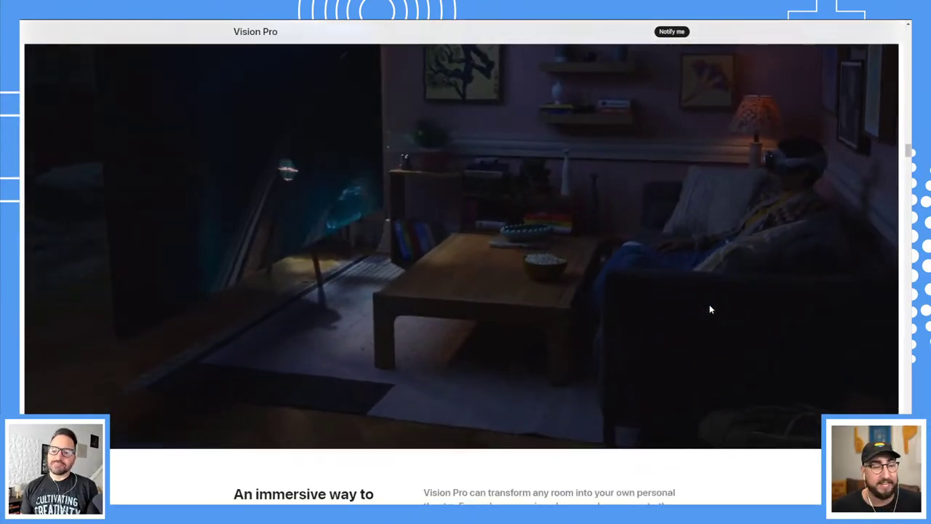
pyautogui.scroll(-4, 710, 310)
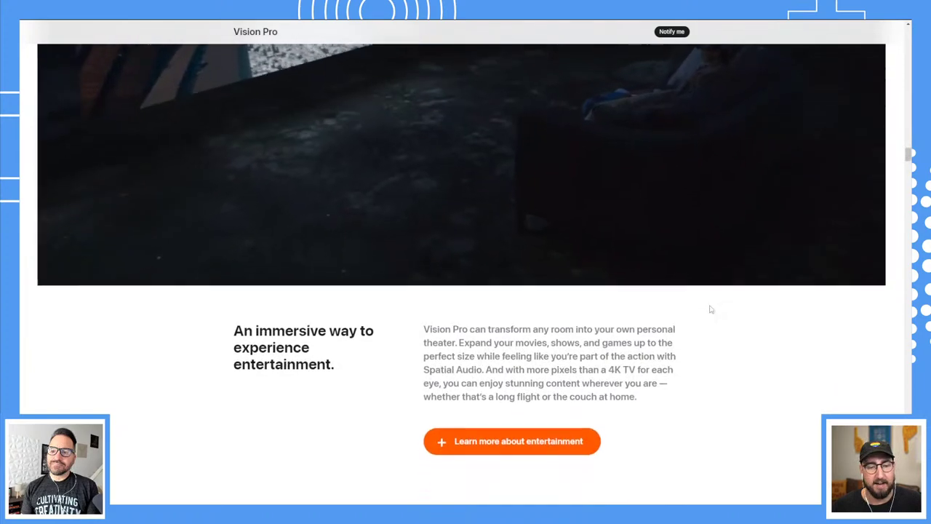
pyautogui.scroll(-6, 711, 310)
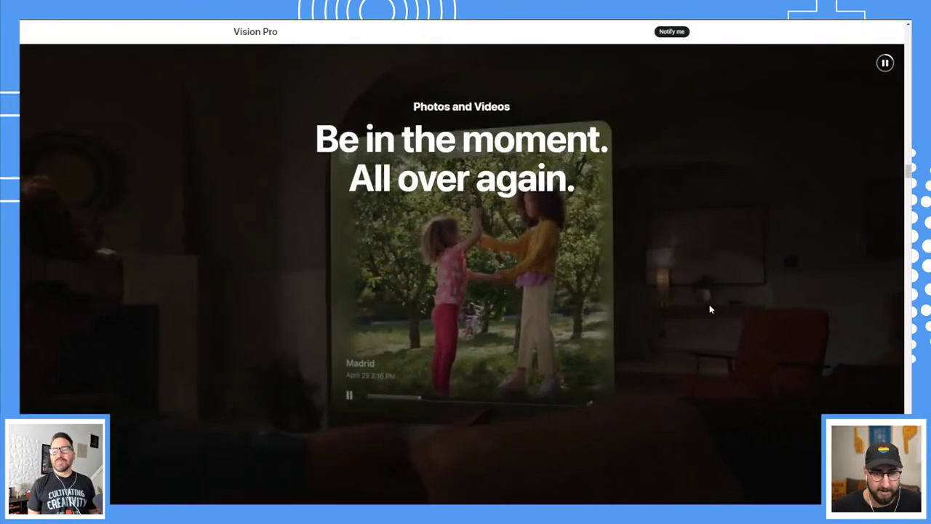
pyautogui.scroll(-5, 710, 310)
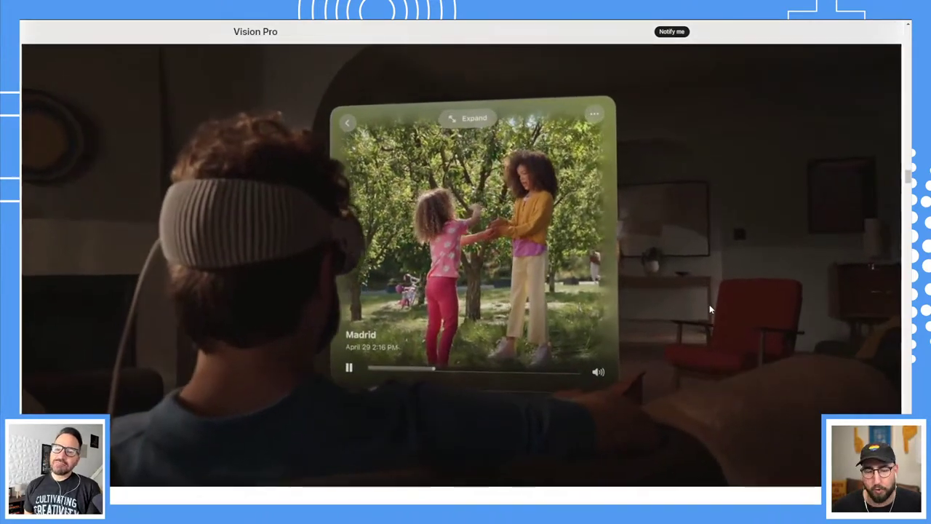
pyautogui.scroll(-5, 710, 310)
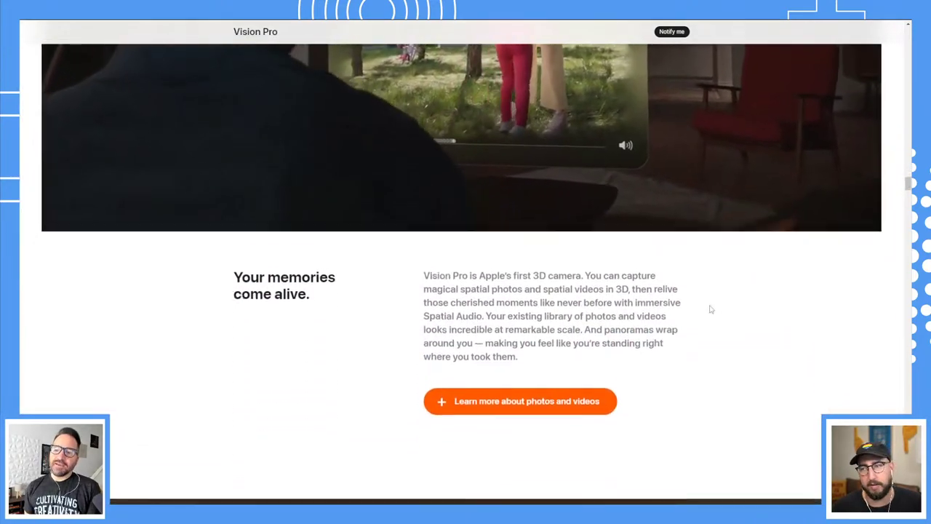
pyautogui.scroll(-6, 710, 310)
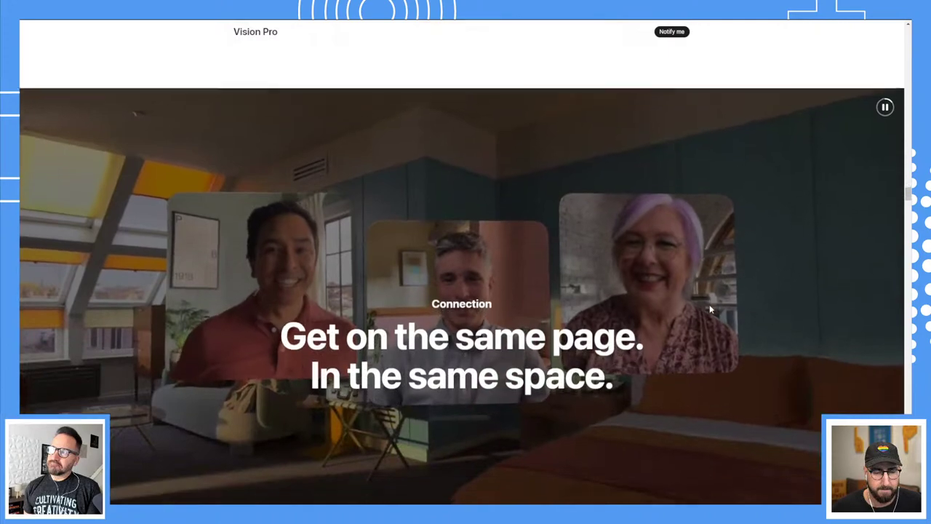
pyautogui.scroll(-5, 711, 310)
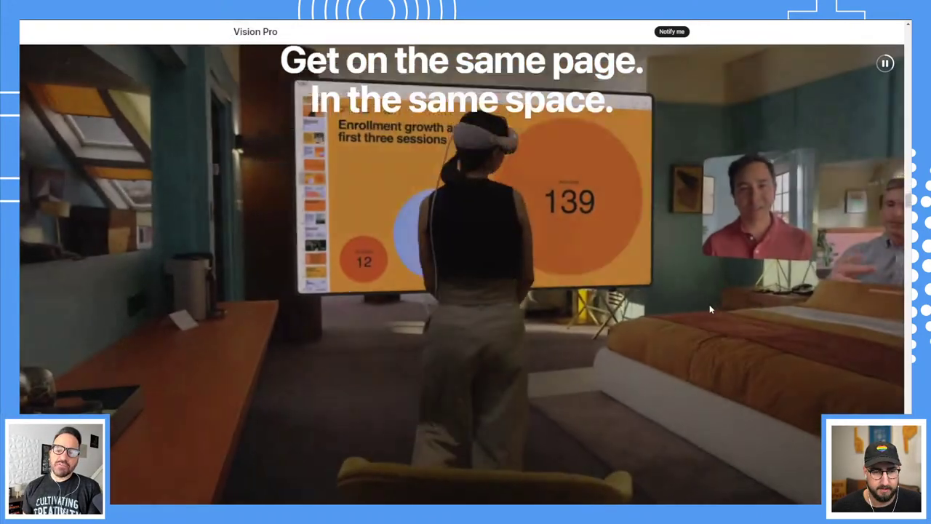
pyautogui.scroll(-5, 710, 310)
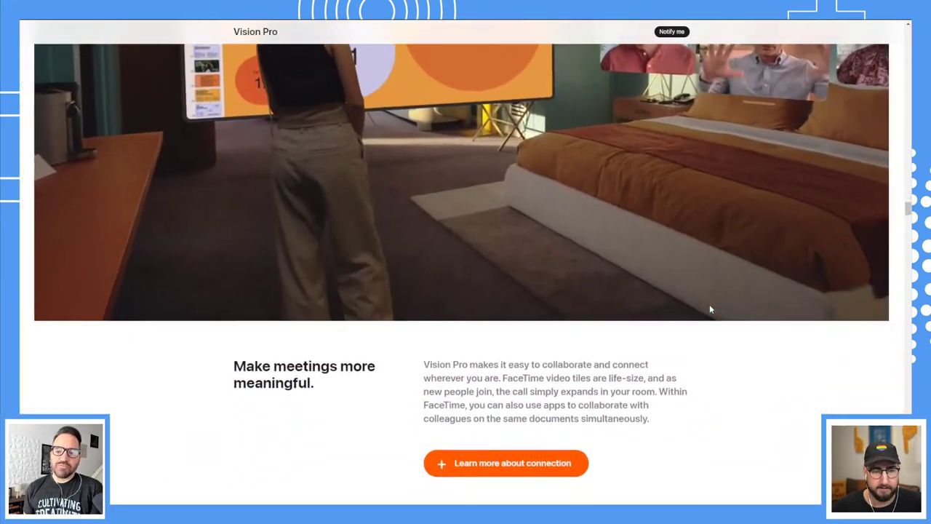
pyautogui.scroll(-5, 711, 310)
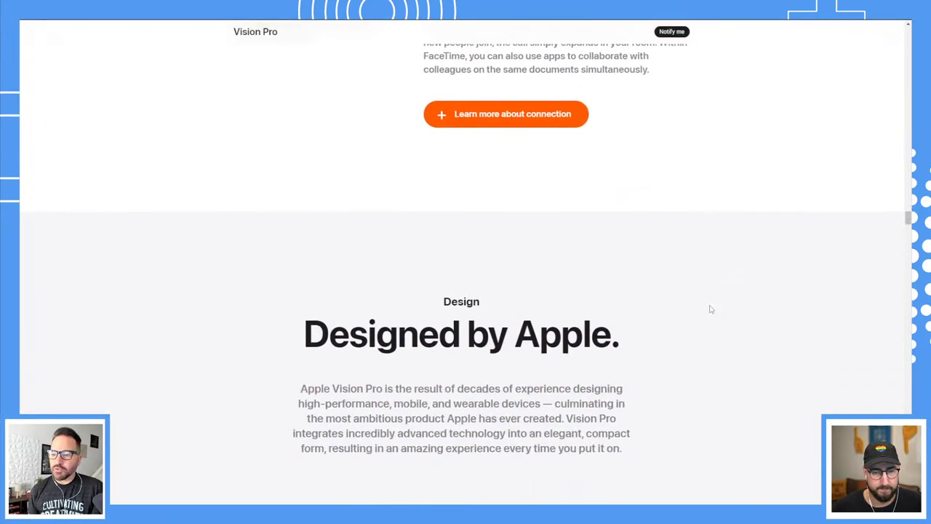
# Scroll the Vision Pro page past the Sound, Head Band and Enclosure callouts to the front-on headset photo.
pyautogui.scroll(-5, 711, 310)
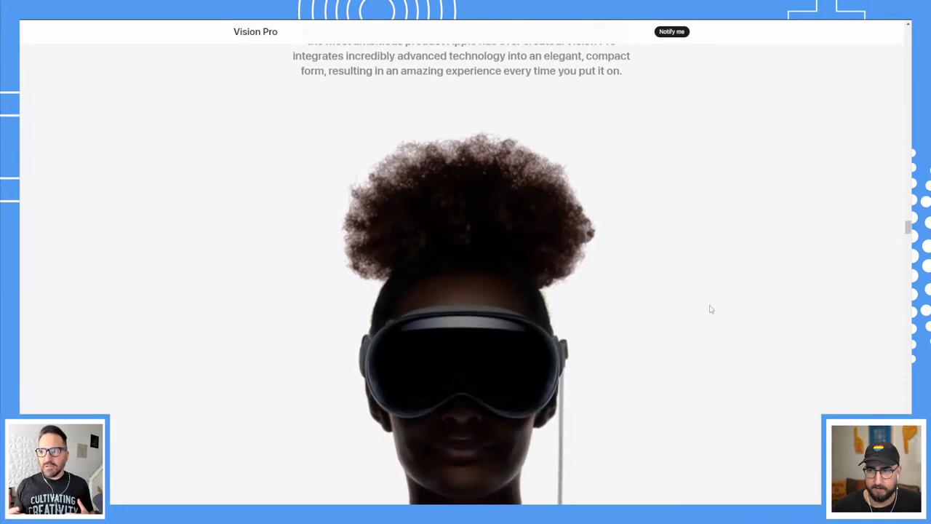
pyautogui.scroll(-3, 710, 310)
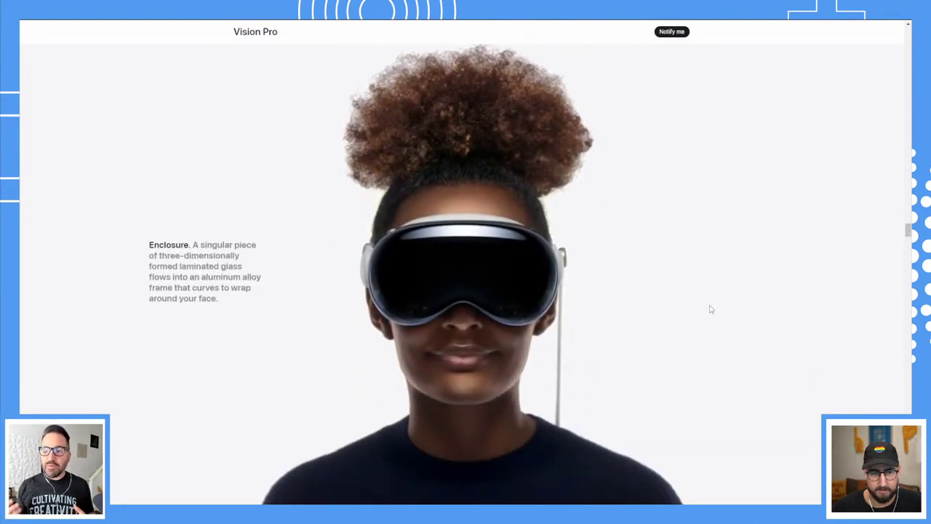
pyautogui.scroll(-5, 711, 310)
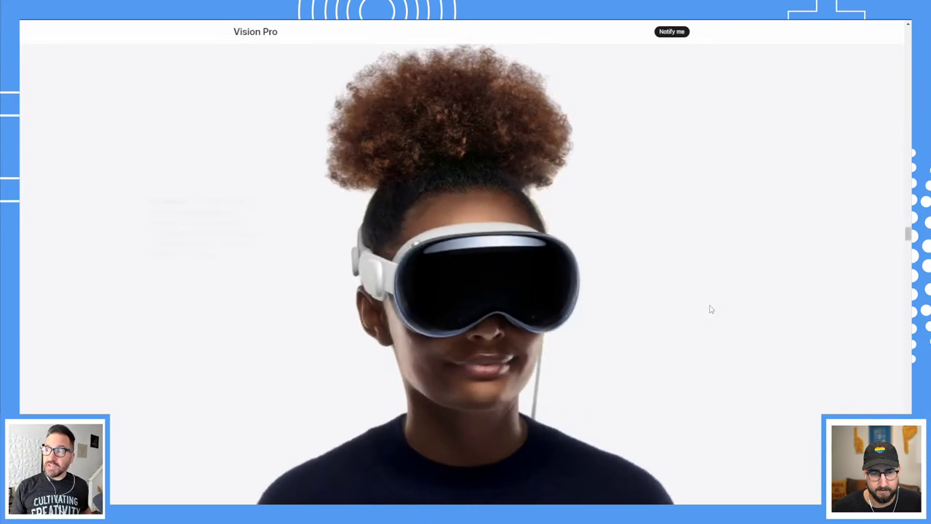
pyautogui.scroll(-5, 711, 310)
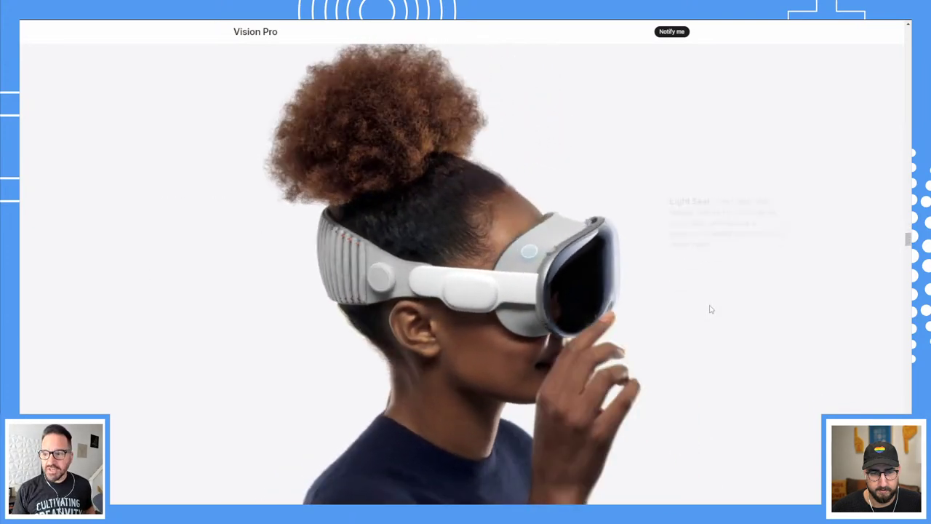
pyautogui.scroll(-5, 711, 310)
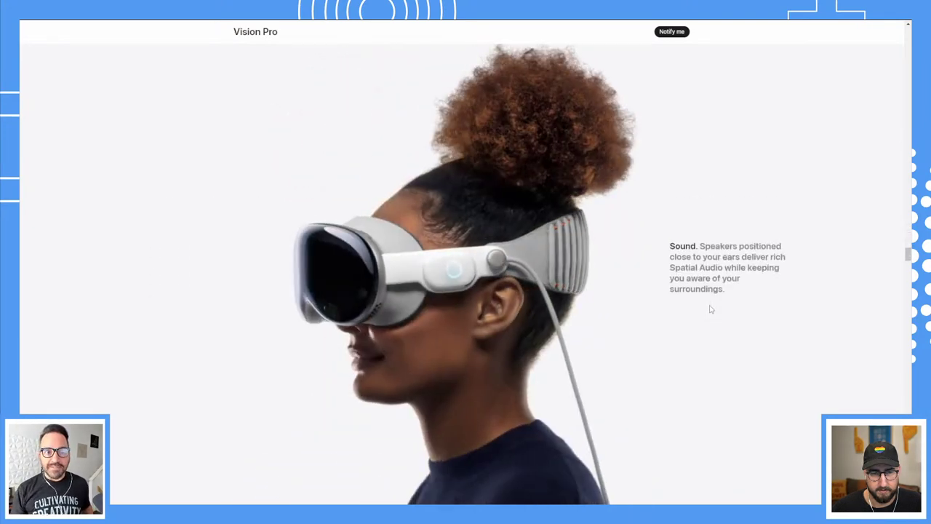
pyautogui.scroll(3, 711, 309)
pyautogui.scroll(5, 710, 310)
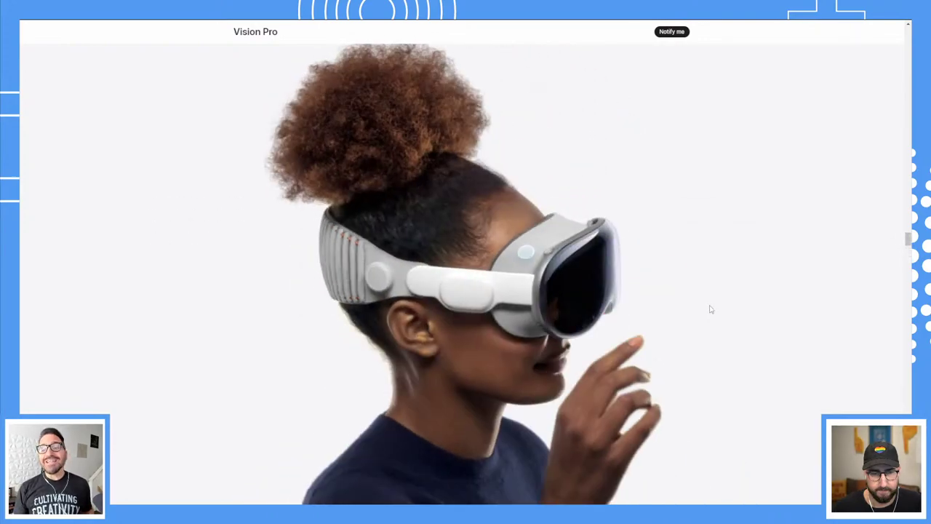
pyautogui.scroll(3, 711, 310)
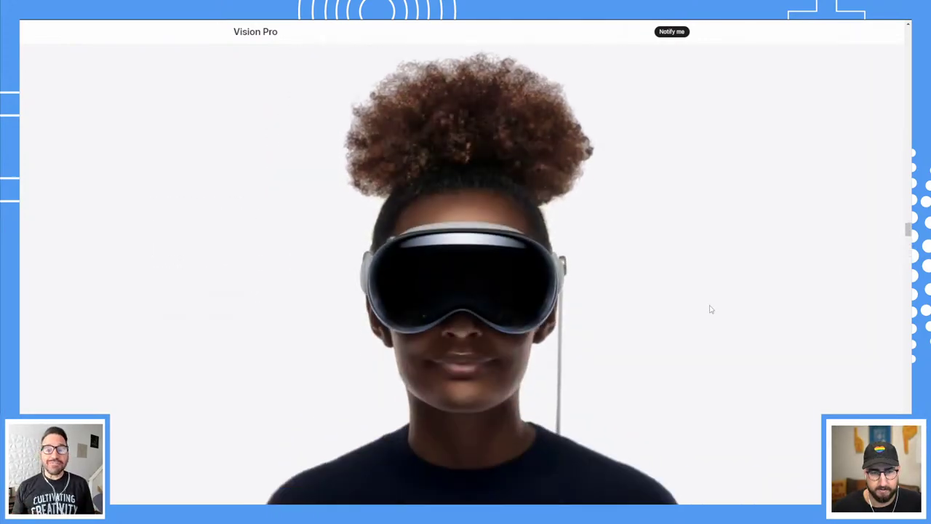
pyautogui.scroll(-2, 710, 309)
pyautogui.scroll(-2, 711, 310)
pyautogui.scroll(3, 710, 310)
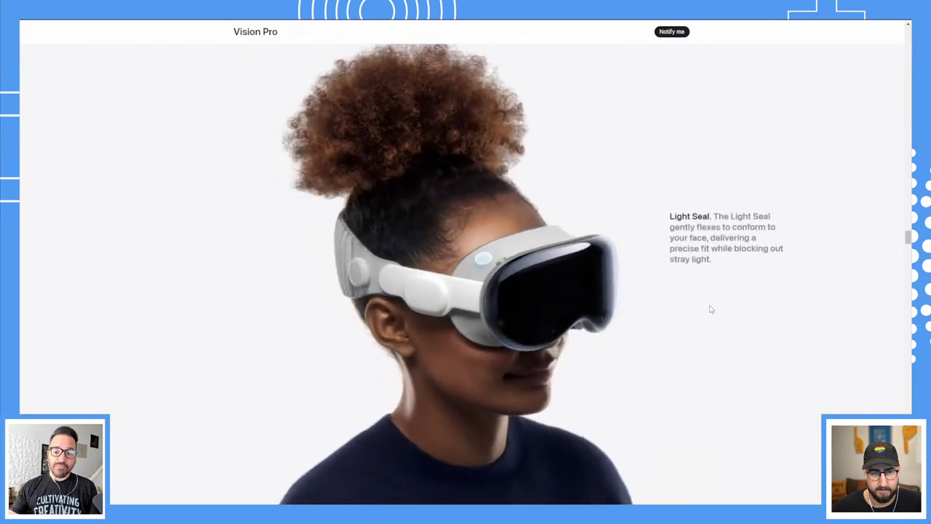
pyautogui.scroll(3, 710, 310)
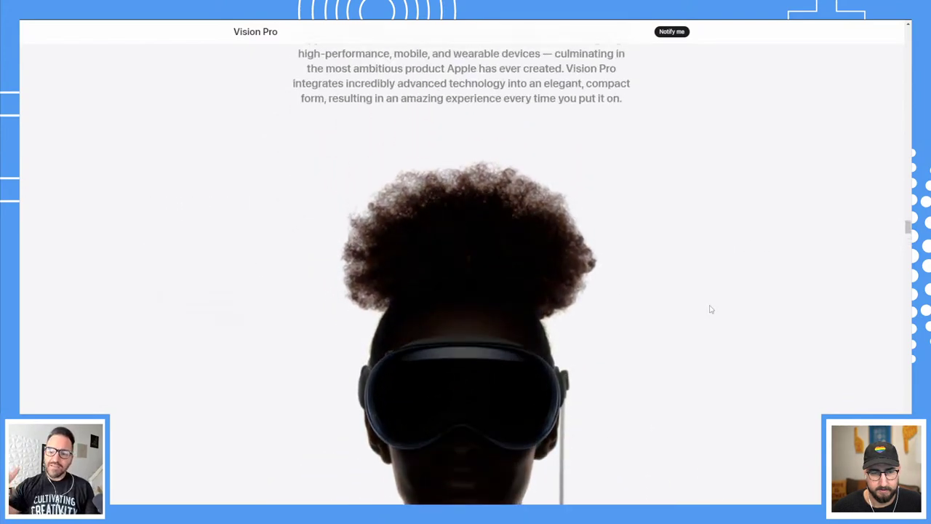
pyautogui.scroll(-3, 711, 310)
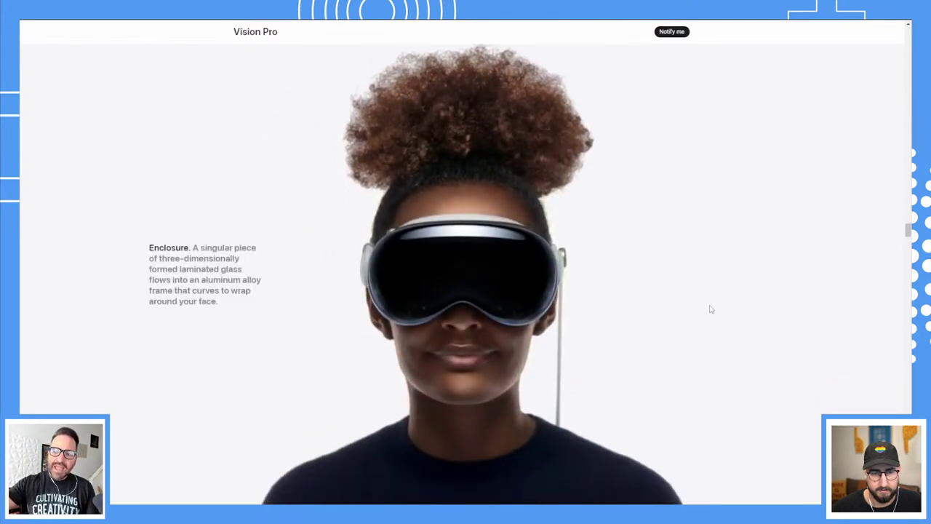
pyautogui.scroll(2, 711, 310)
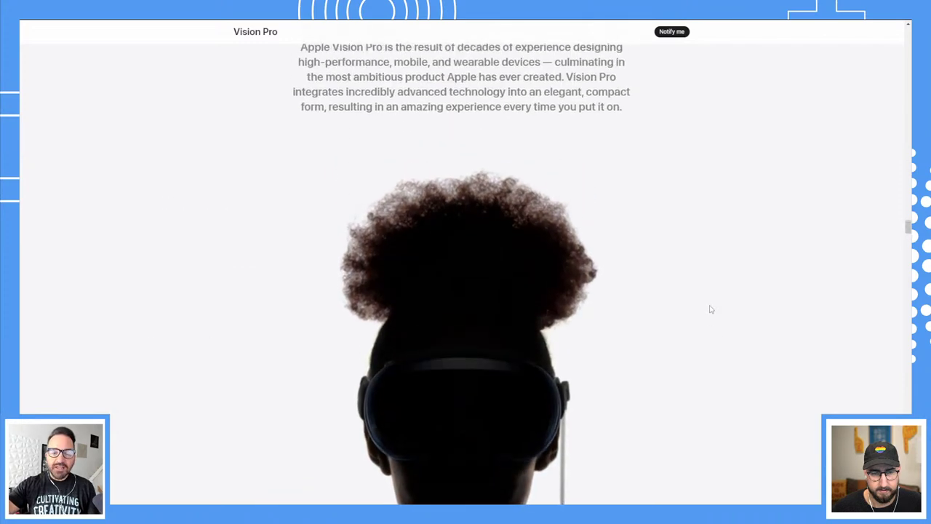
pyautogui.scroll(-1, 710, 310)
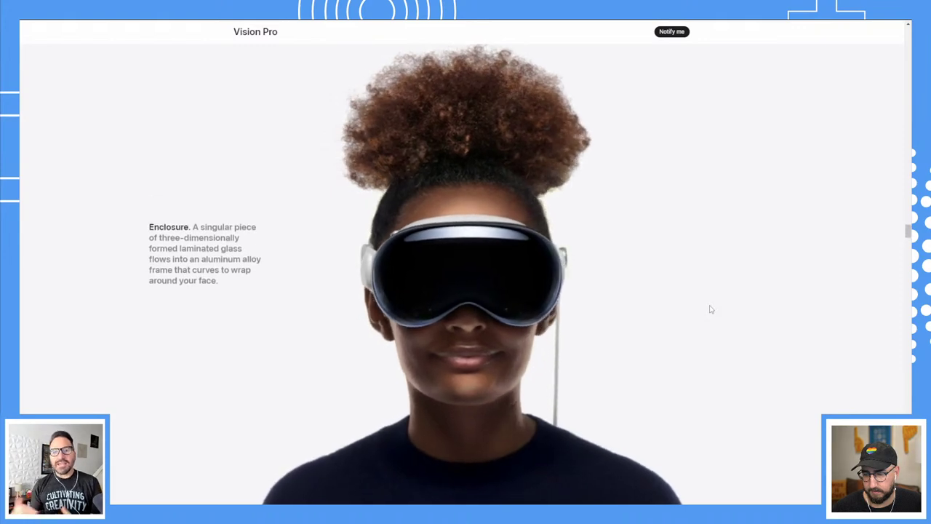
pyautogui.scroll(2, 711, 310)
pyautogui.scroll(-1, 711, 310)
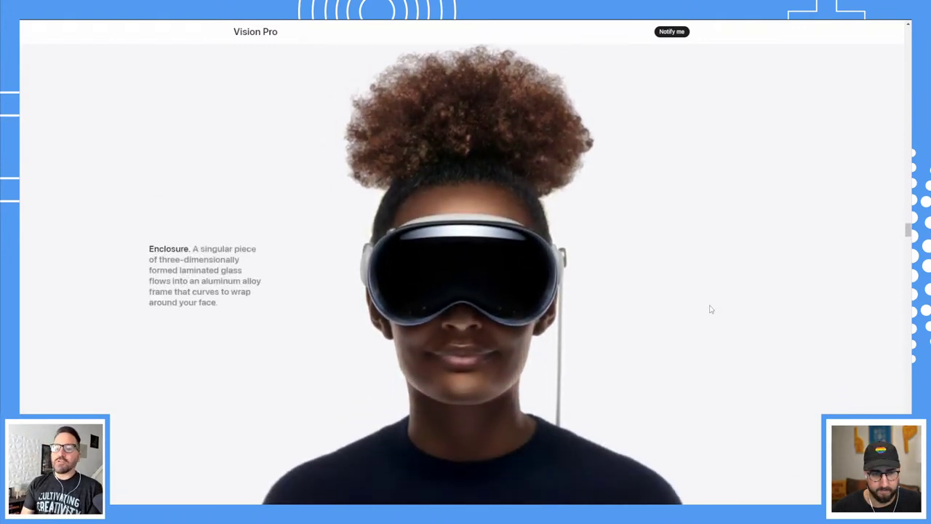
pyautogui.scroll(5, 711, 310)
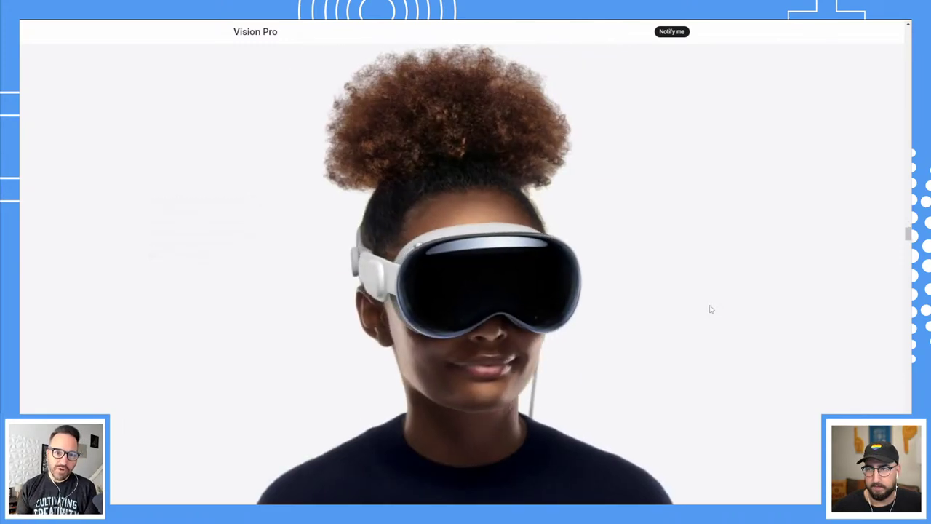
pyautogui.scroll(-4, 711, 310)
pyautogui.scroll(-3, 711, 310)
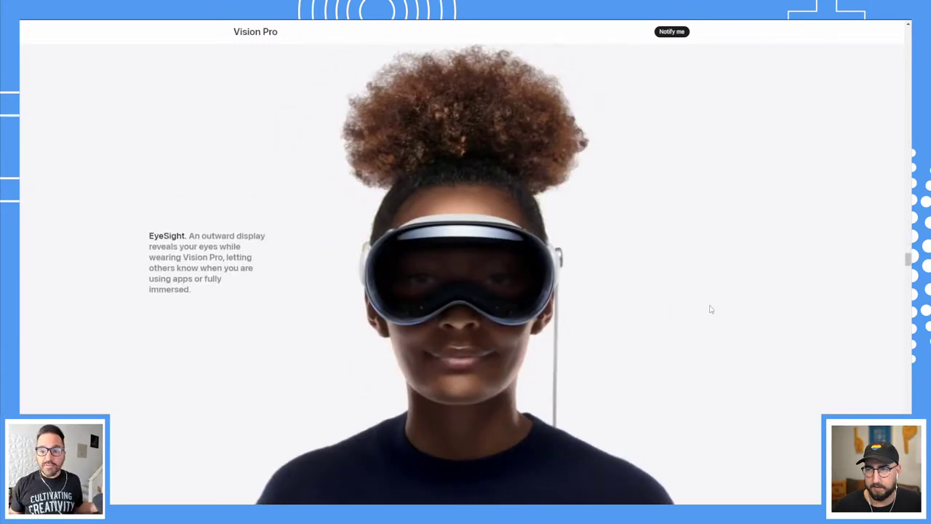
pyautogui.scroll(2, 711, 310)
pyautogui.scroll(4, 711, 310)
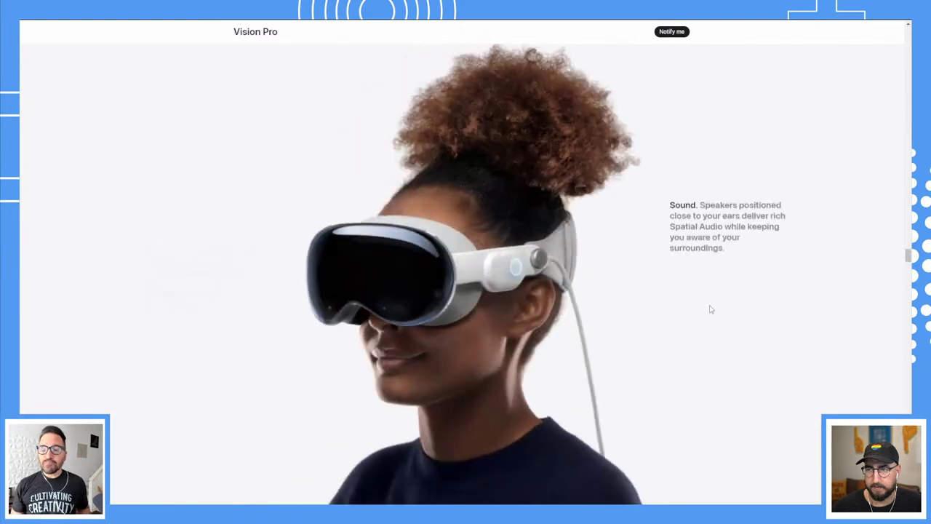
pyautogui.scroll(2, 710, 310)
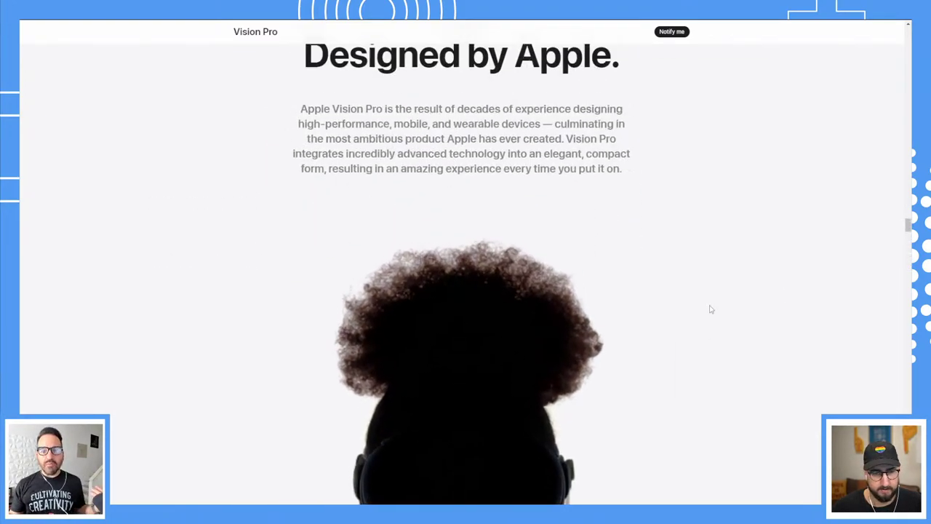
pyautogui.scroll(1, 710, 310)
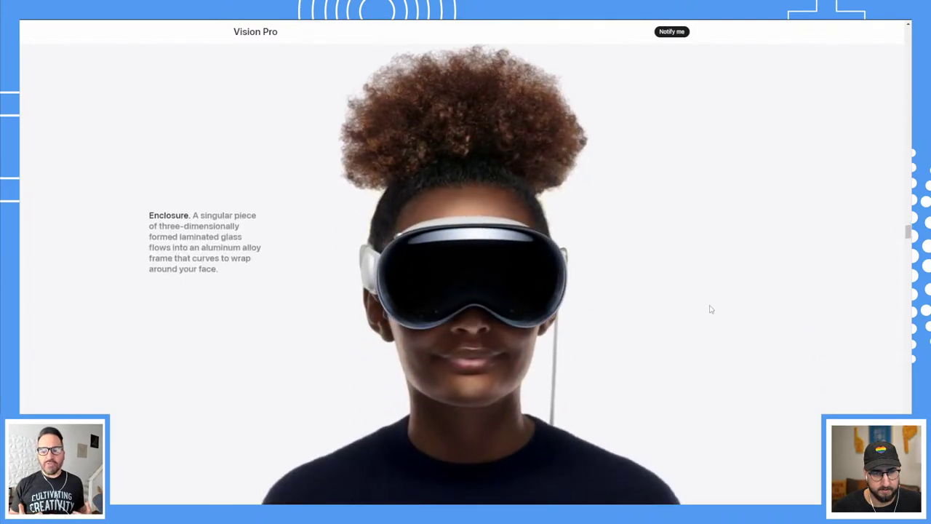
pyautogui.scroll(-4, 711, 310)
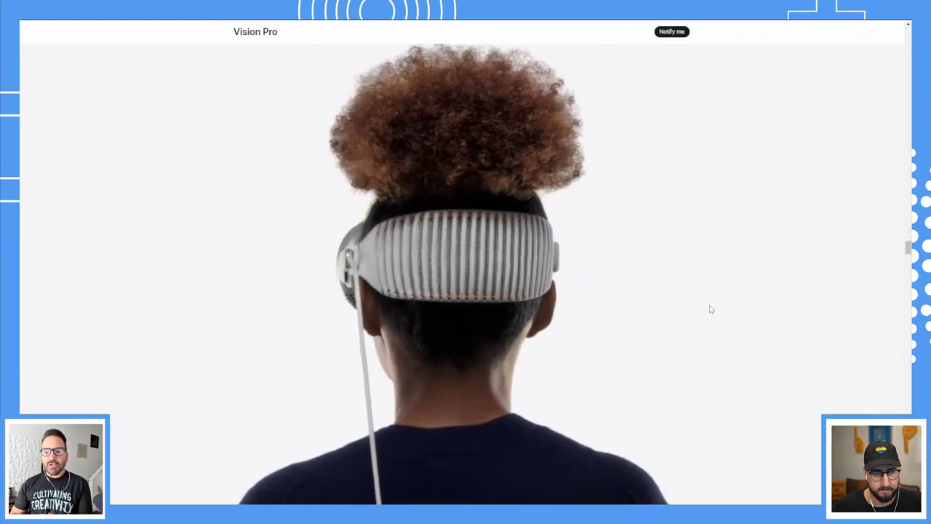
pyautogui.scroll(-2, 710, 309)
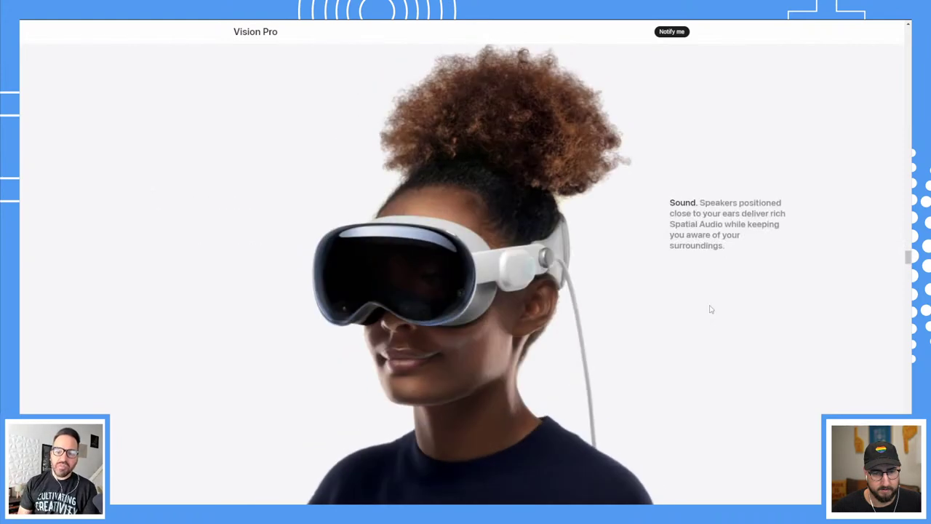
pyautogui.scroll(5, 710, 309)
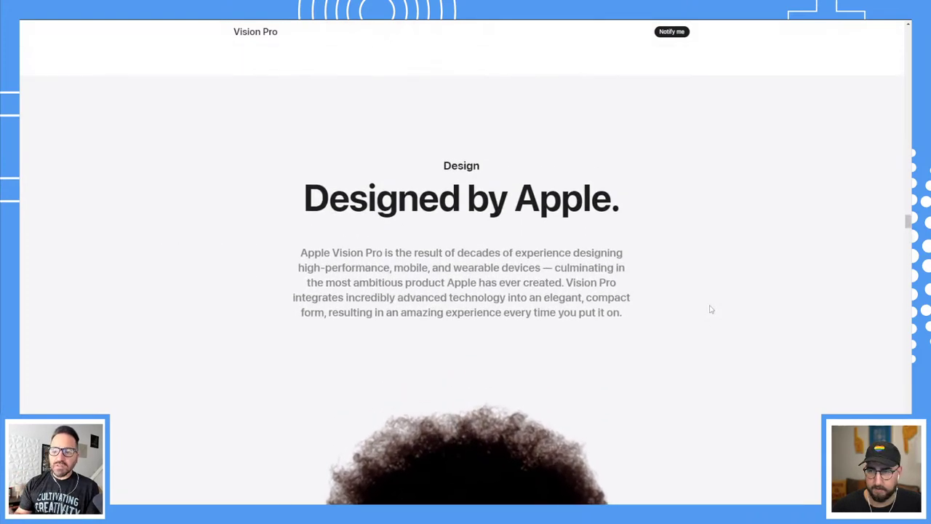
pyautogui.scroll(-3, 711, 310)
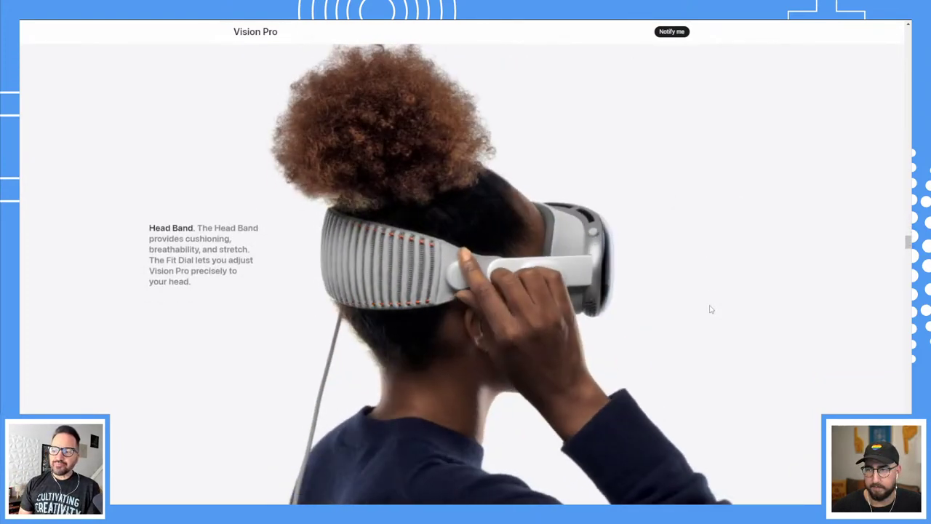
pyautogui.scroll(-5, 711, 310)
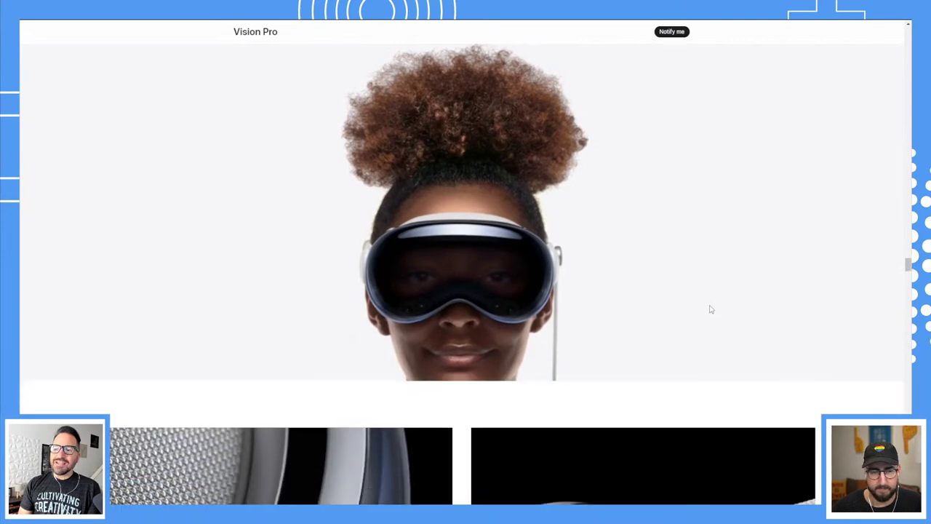
pyautogui.scroll(-5, 711, 309)
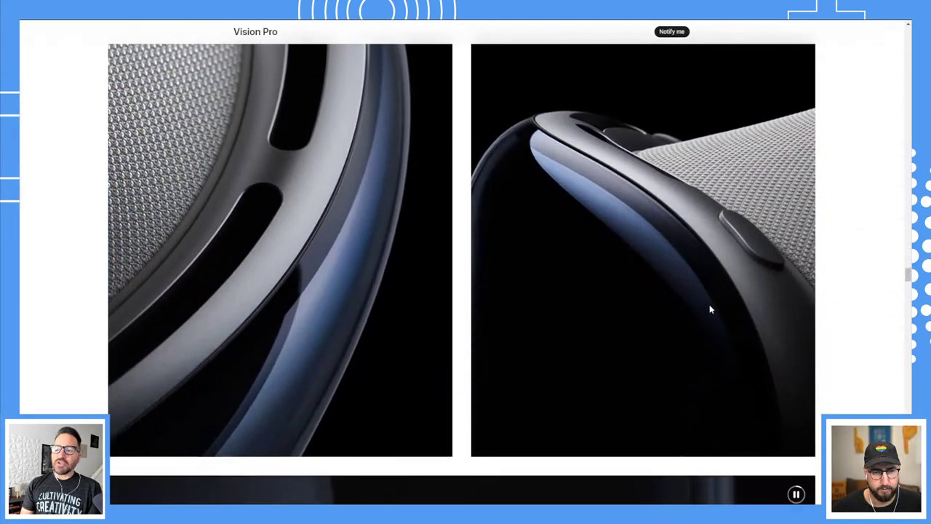
pyautogui.scroll(-3, 711, 309)
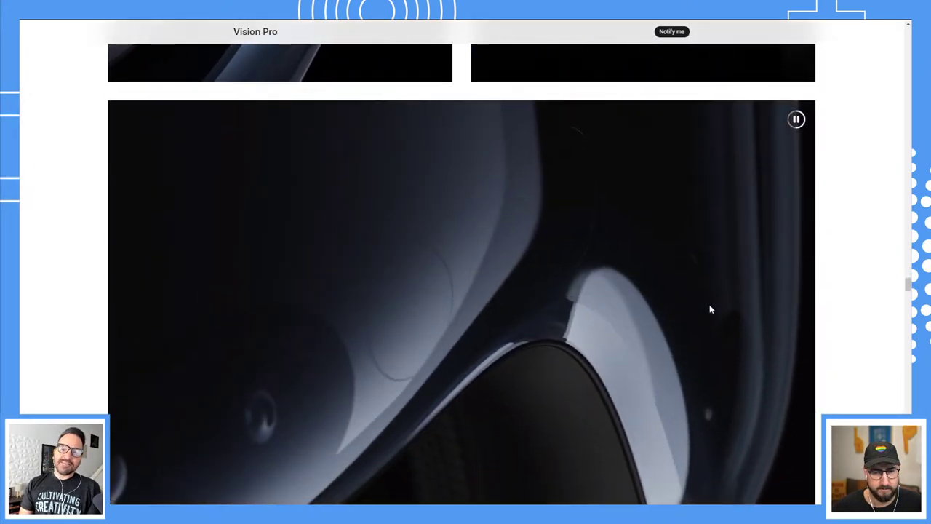
pyautogui.scroll(-3, 711, 310)
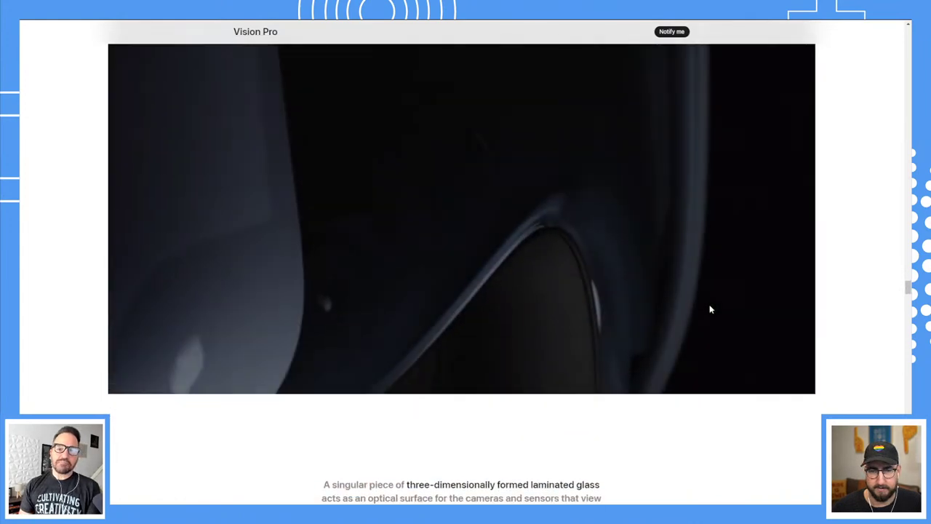
pyautogui.scroll(-5, 711, 309)
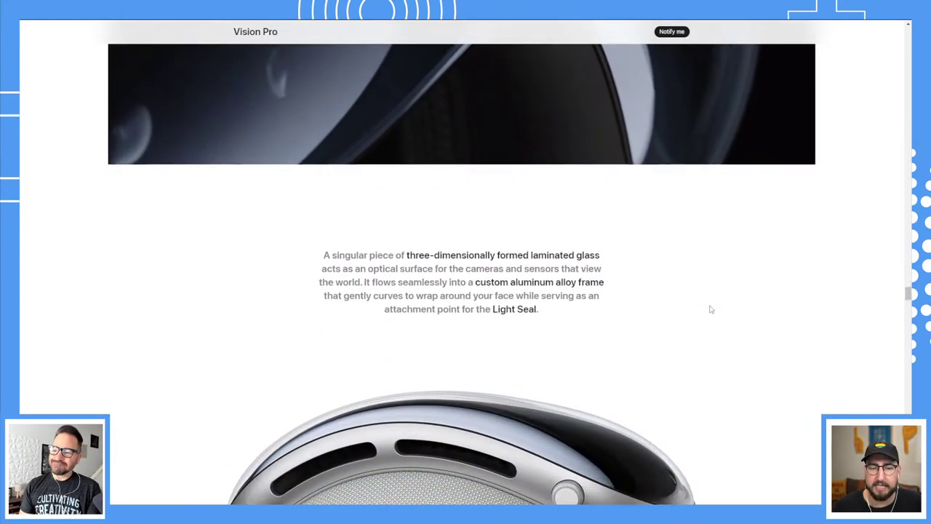
pyautogui.scroll(-4, 702, 321)
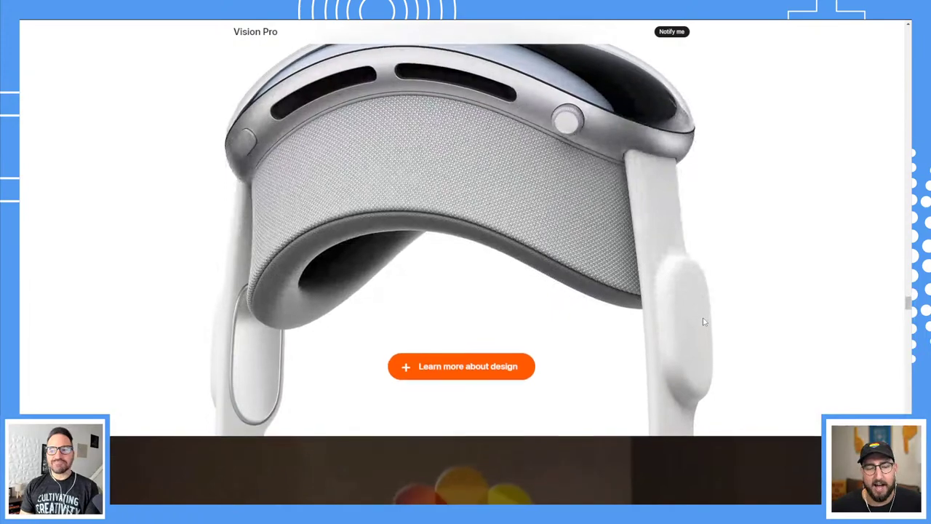
pyautogui.scroll(10, 702, 321)
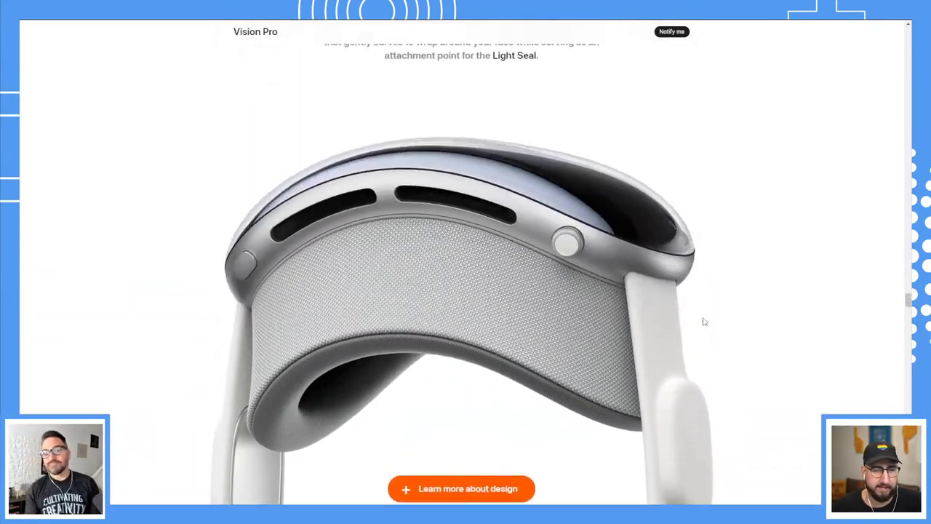
pyautogui.scroll(10, 703, 321)
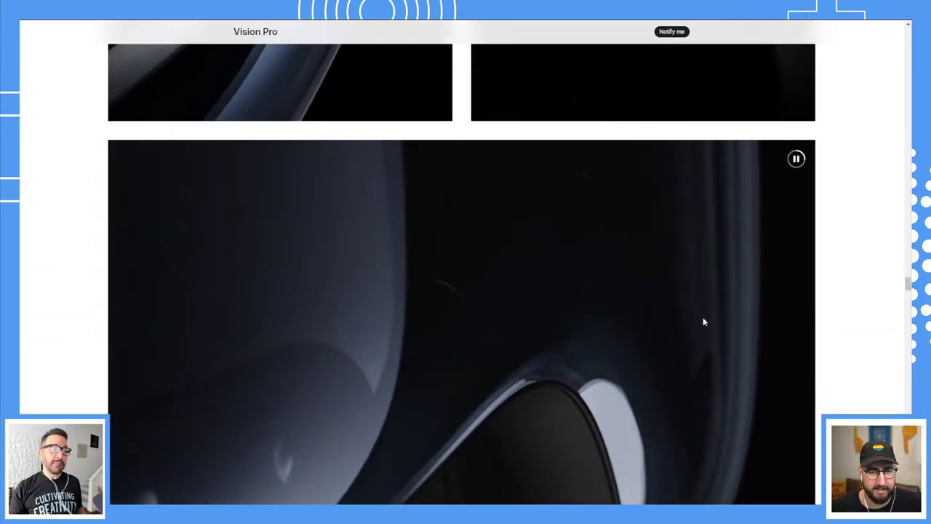
pyautogui.scroll(5, 702, 321)
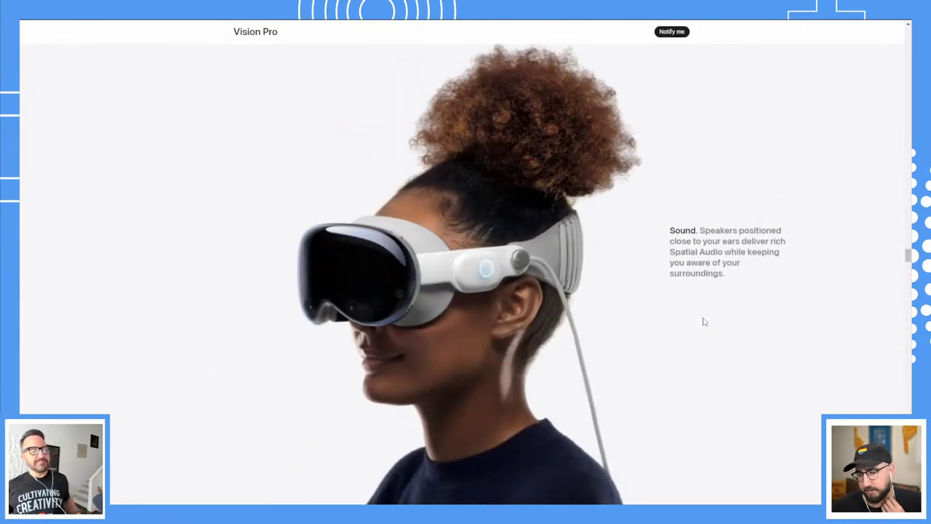
pyautogui.scroll(5, 702, 321)
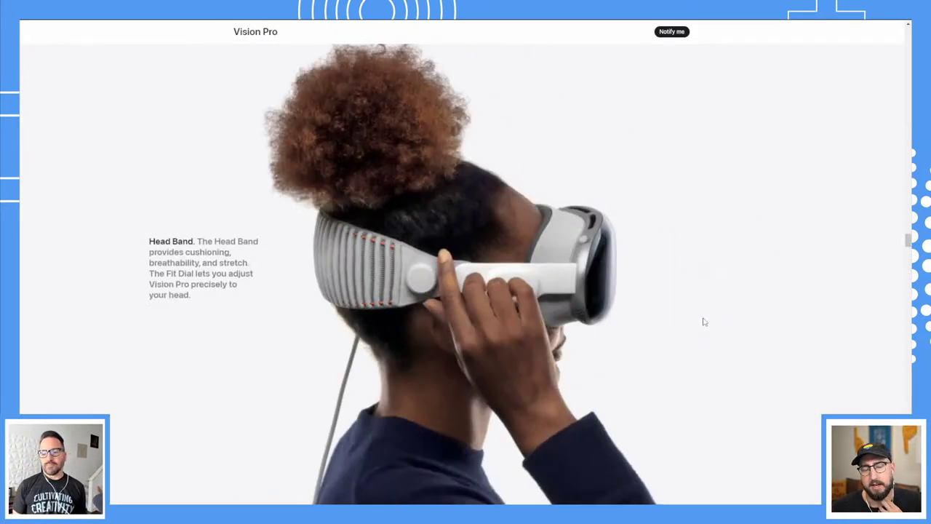
pyautogui.scroll(3, 703, 321)
pyautogui.scroll(-3, 702, 321)
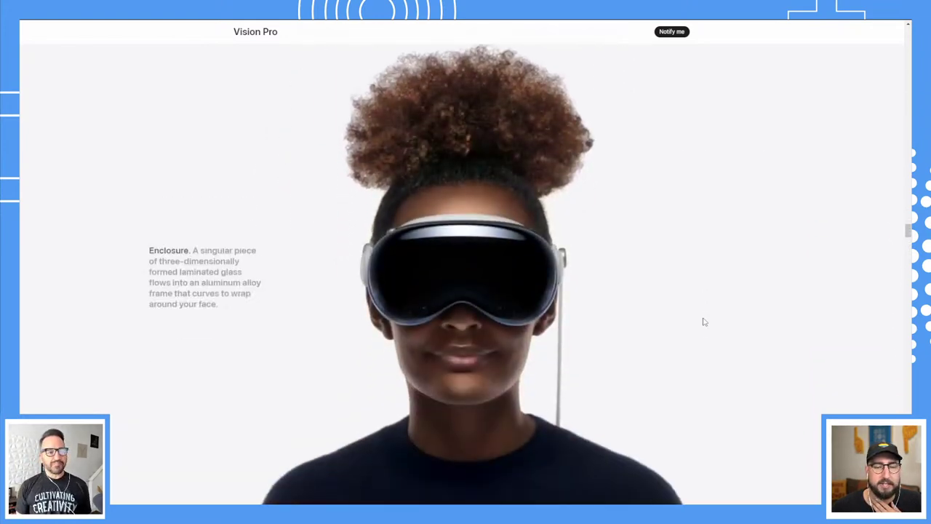
pyautogui.scroll(-2, 704, 322)
pyautogui.scroll(2, 704, 322)
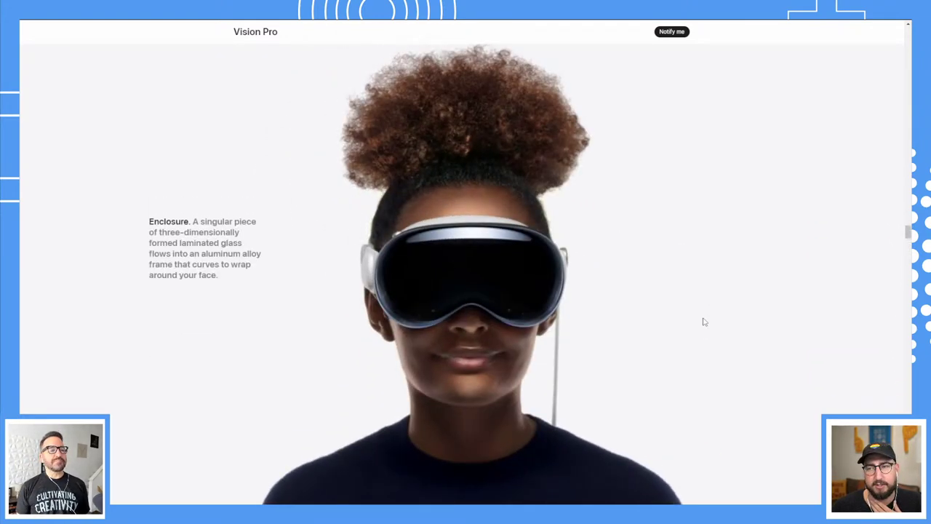
pyautogui.scroll(-2, 704, 321)
pyautogui.scroll(4, 704, 322)
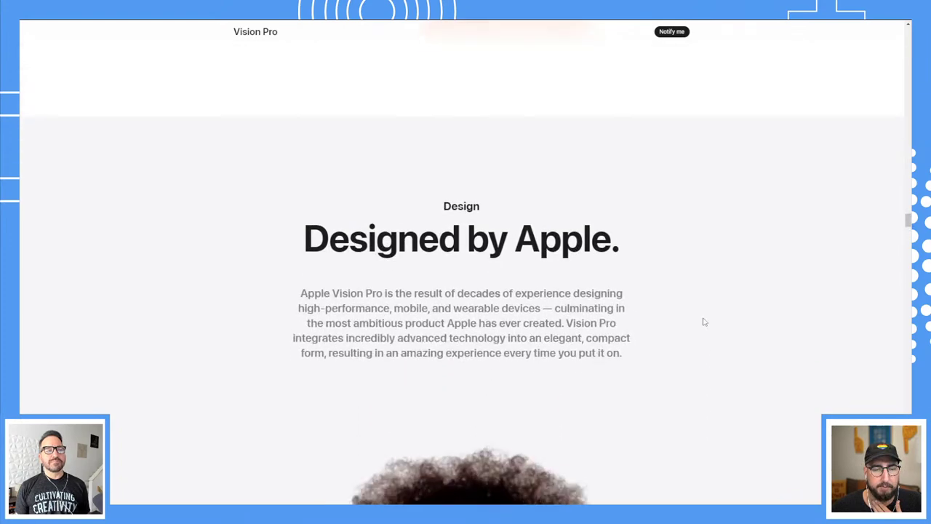
pyautogui.scroll(-4, 704, 321)
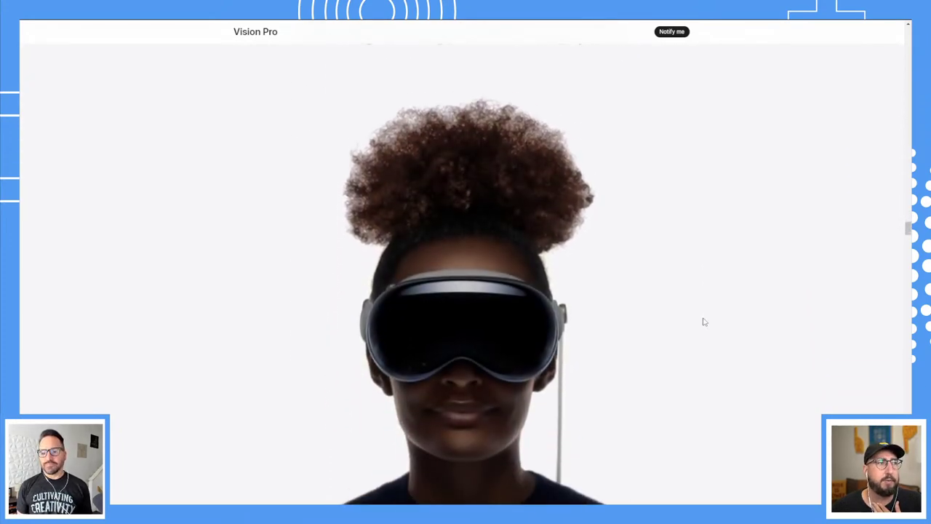
pyautogui.scroll(2, 704, 322)
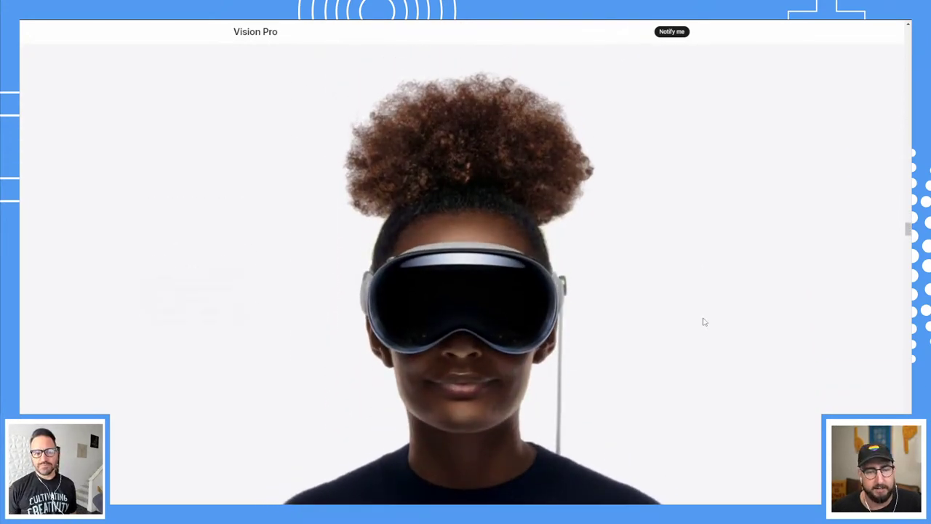
# Nudge the page down to show the laminated-glass and aluminum-frame Enclosure callout beside the headset.
pyautogui.scroll(-2, 704, 321)
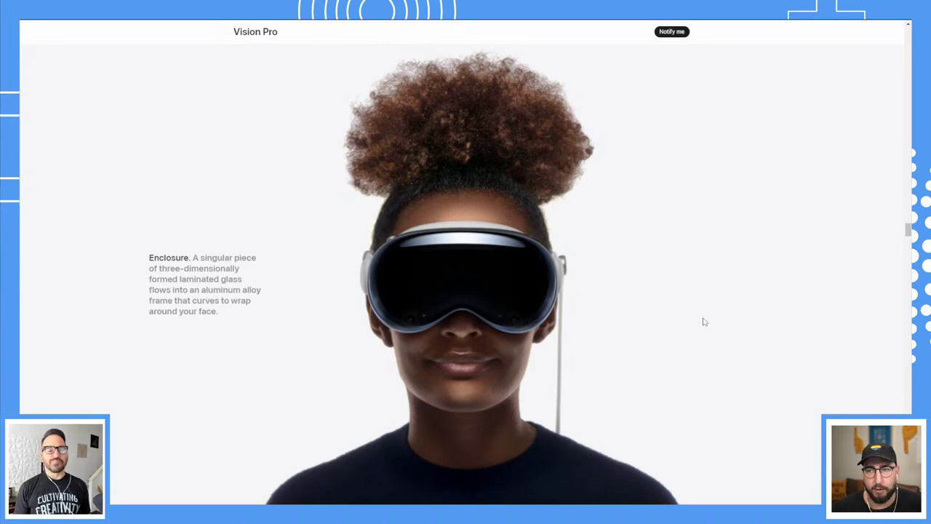
# Scroll the headset animation through Power, Head Band and EyeSight, stopping on the side-angle Light Seal view.
pyautogui.scroll(-3, 714, 335)
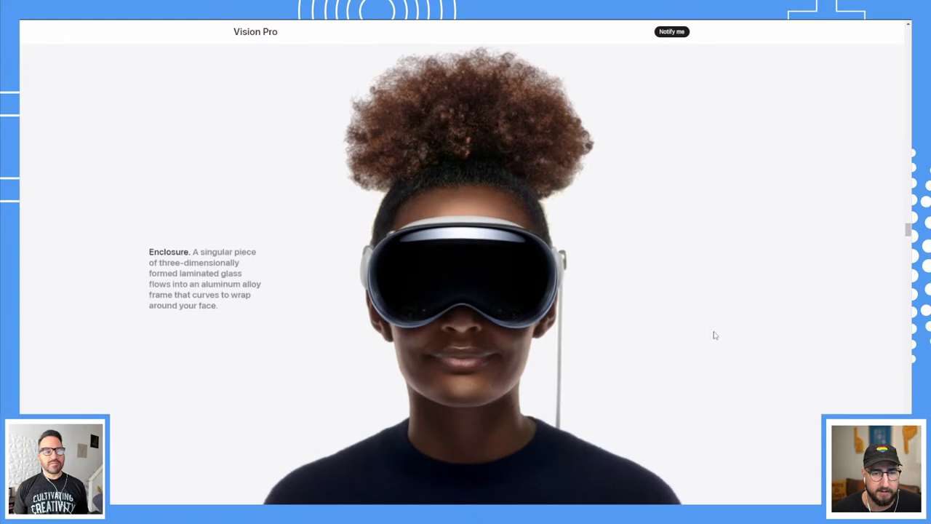
pyautogui.scroll(-3, 714, 334)
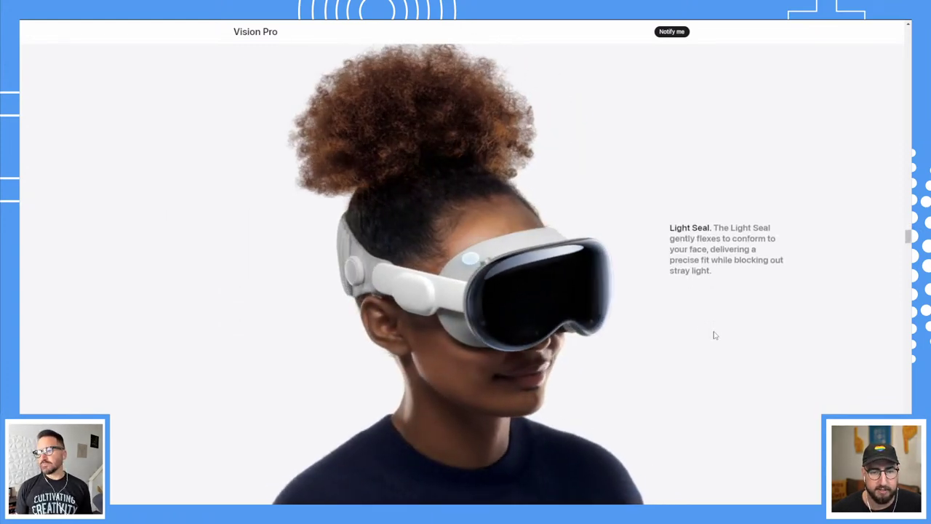
pyautogui.scroll(-1, 714, 335)
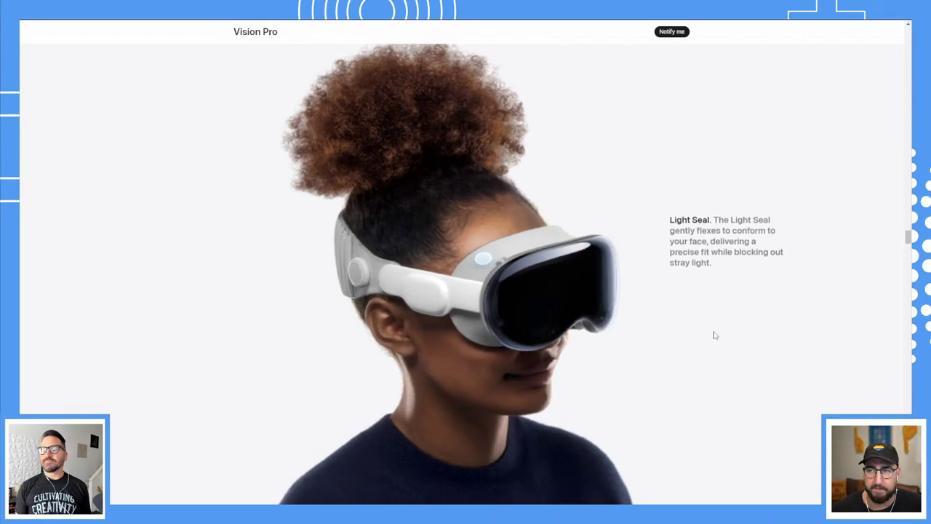
pyautogui.scroll(-5, 714, 335)
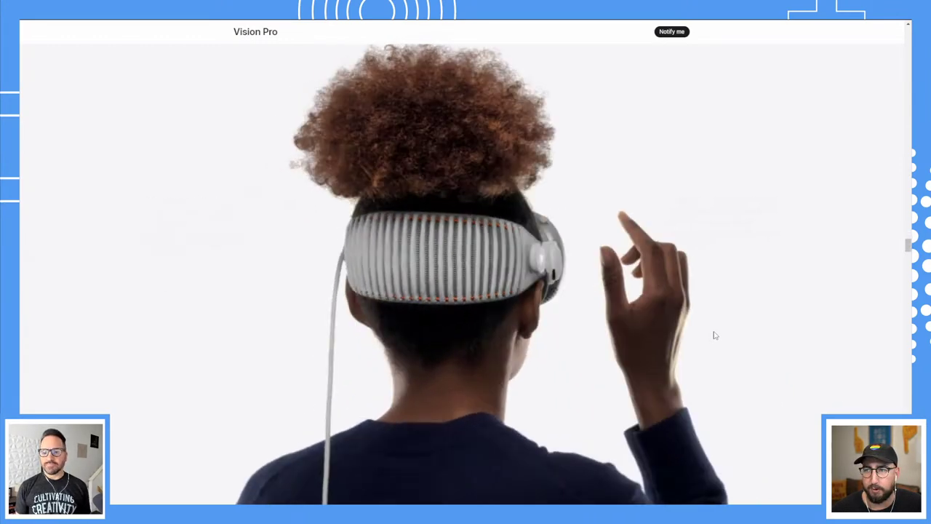
pyautogui.scroll(5, 714, 335)
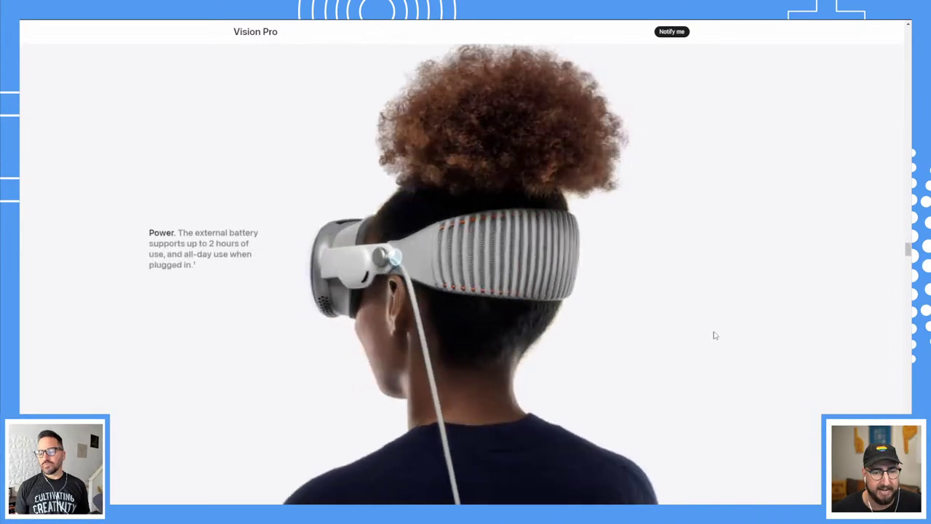
pyautogui.scroll(-5, 714, 335)
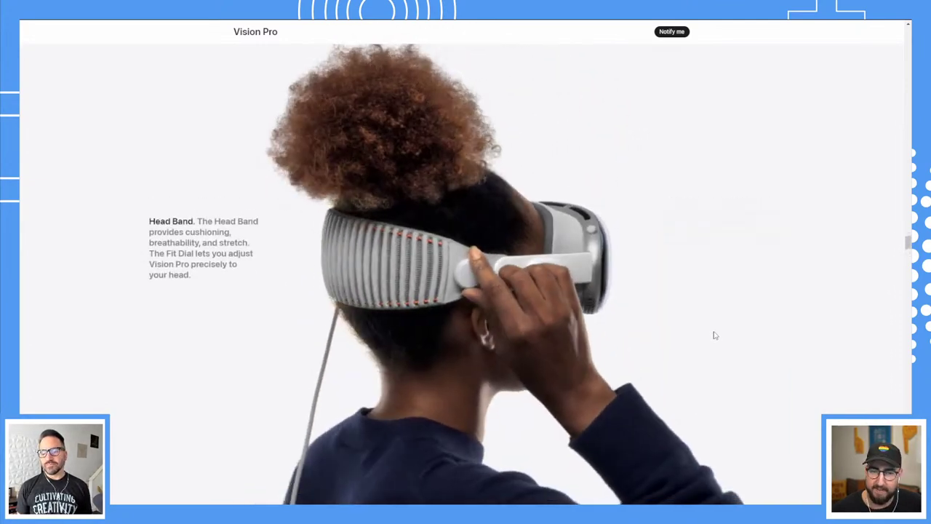
pyautogui.scroll(-3, 714, 335)
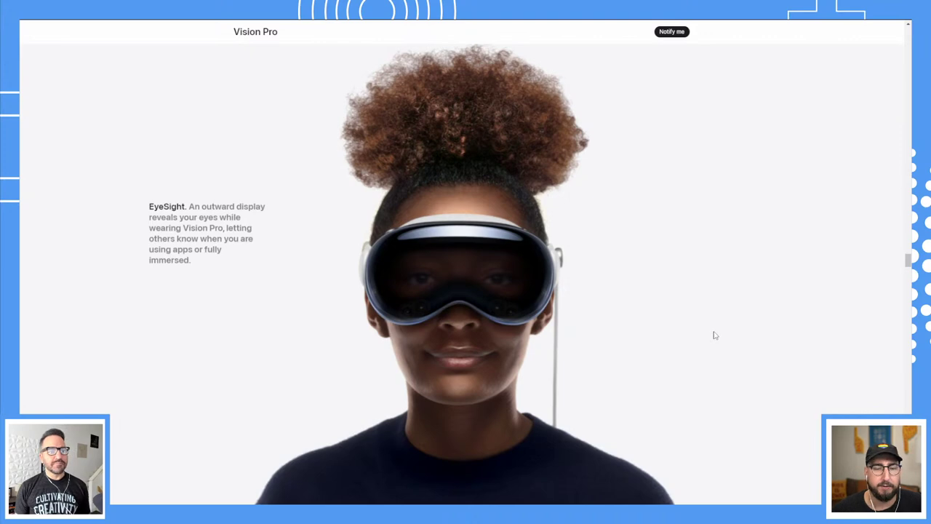
pyautogui.scroll(10, 714, 336)
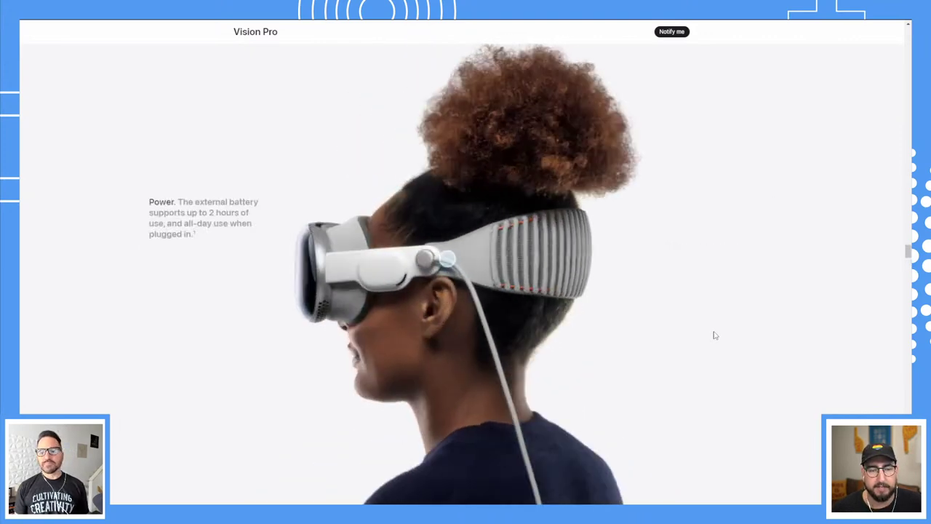
pyautogui.scroll(5, 714, 335)
pyautogui.scroll(-2, 715, 336)
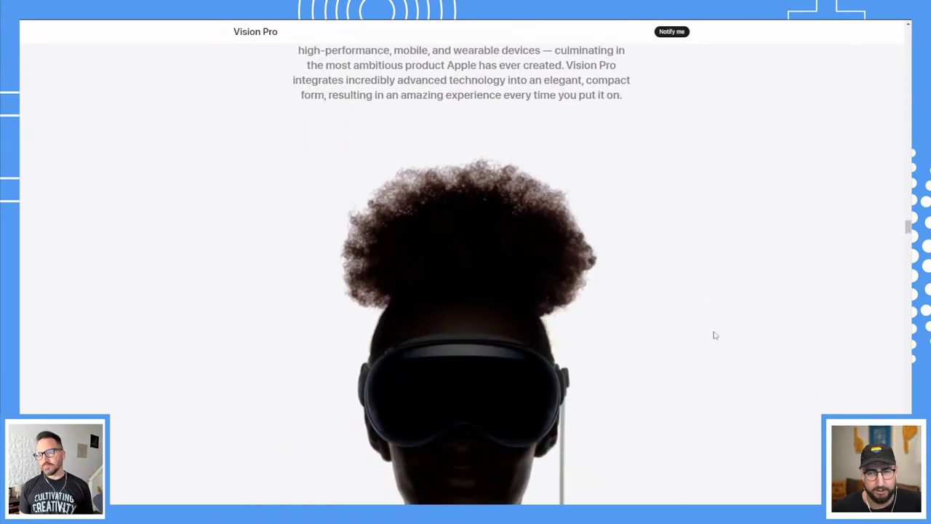
pyautogui.scroll(-1, 714, 335)
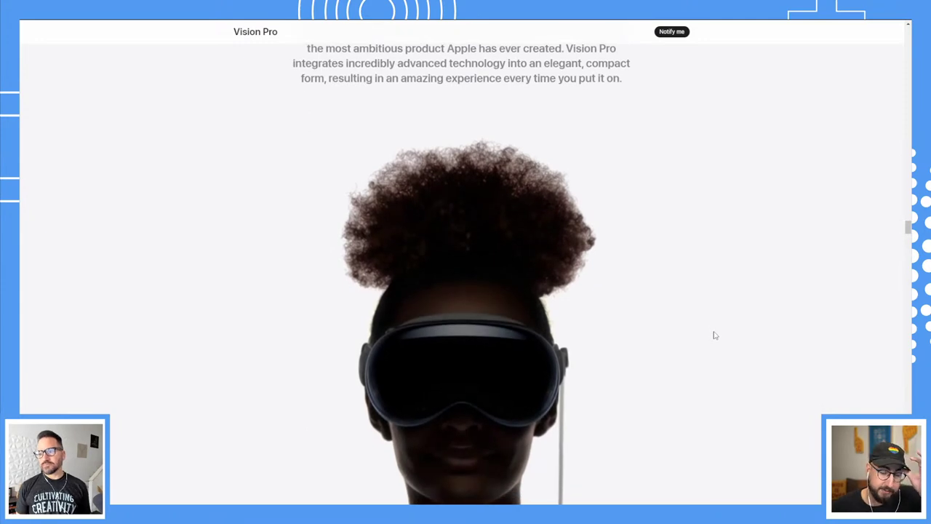
pyautogui.scroll(-6, 714, 336)
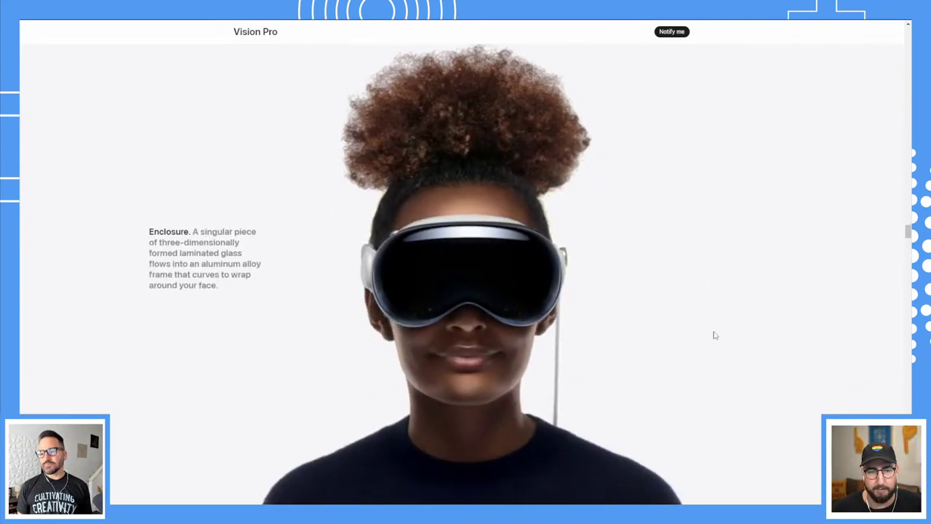
pyautogui.scroll(-5, 714, 335)
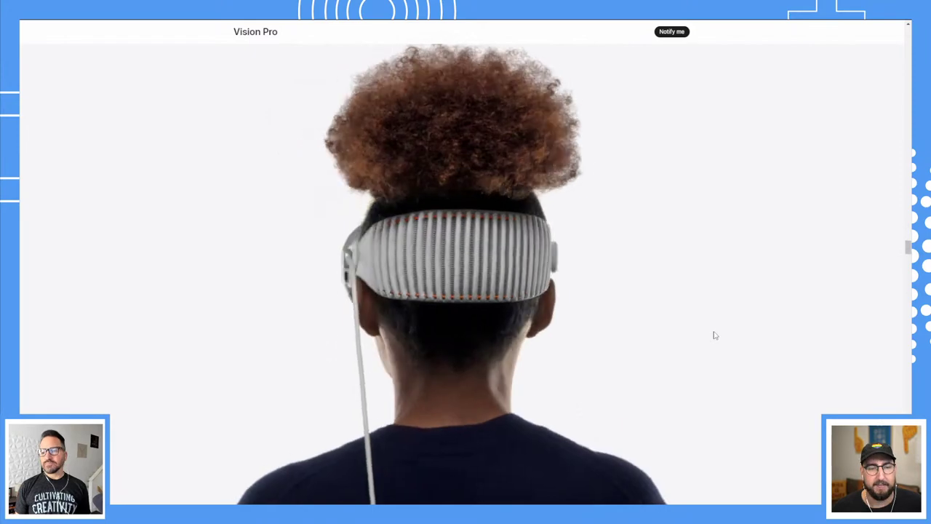
pyautogui.scroll(-3, 714, 335)
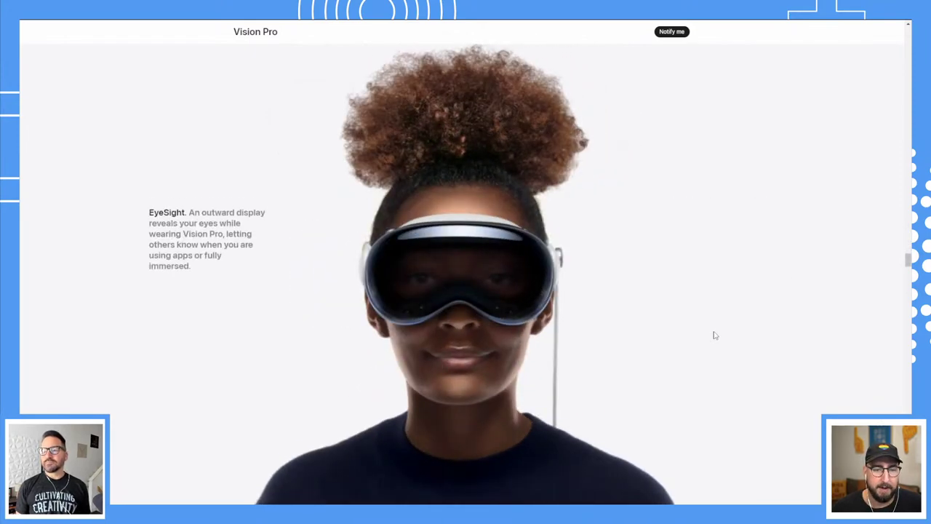
pyautogui.scroll(2, 715, 336)
pyautogui.scroll(4, 714, 336)
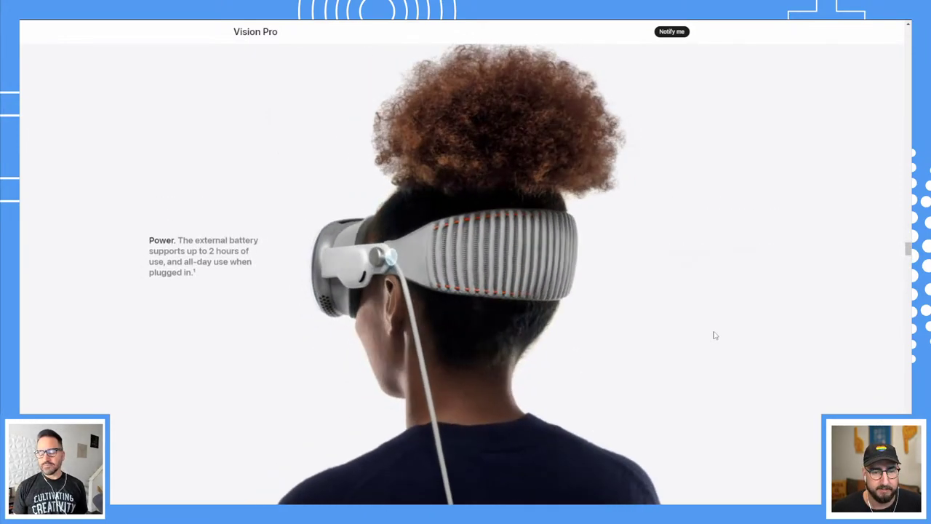
pyautogui.scroll(-2, 714, 336)
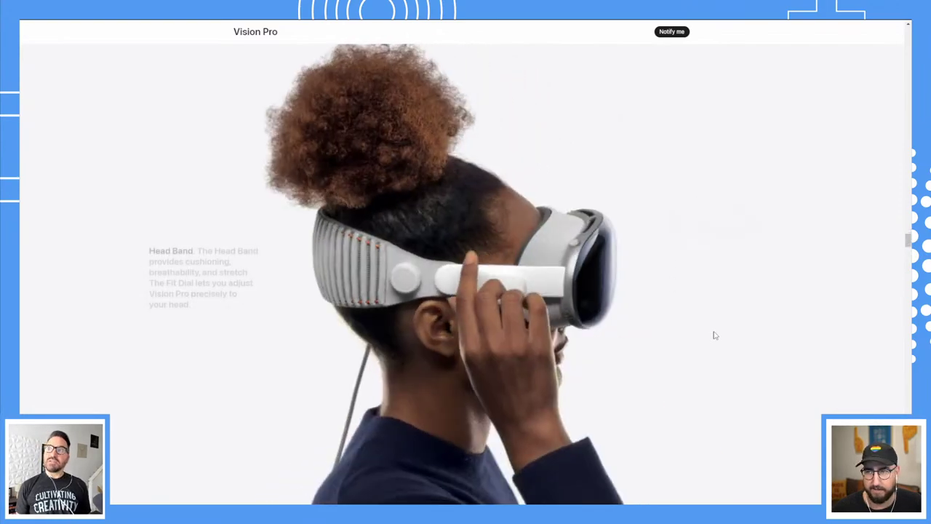
pyautogui.scroll(2, 714, 335)
pyautogui.scroll(-2, 715, 335)
pyautogui.scroll(-2, 714, 335)
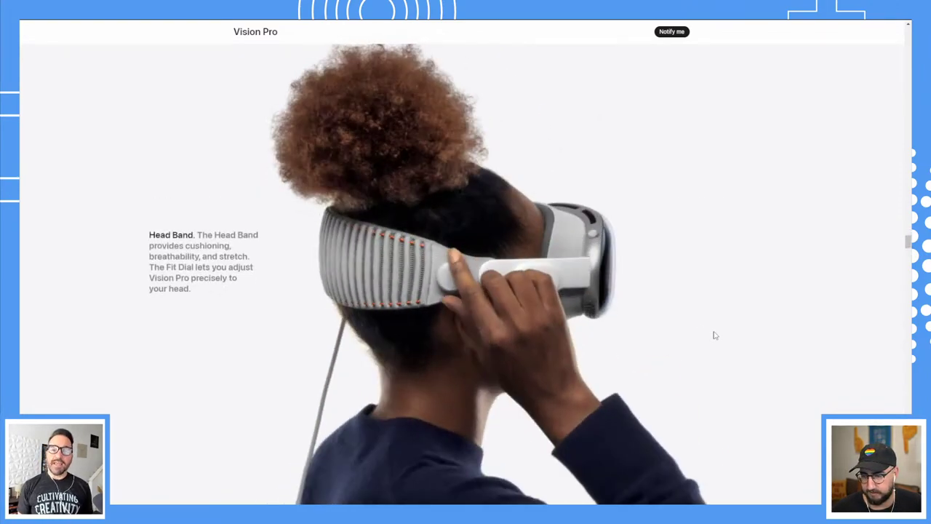
pyautogui.scroll(2, 714, 336)
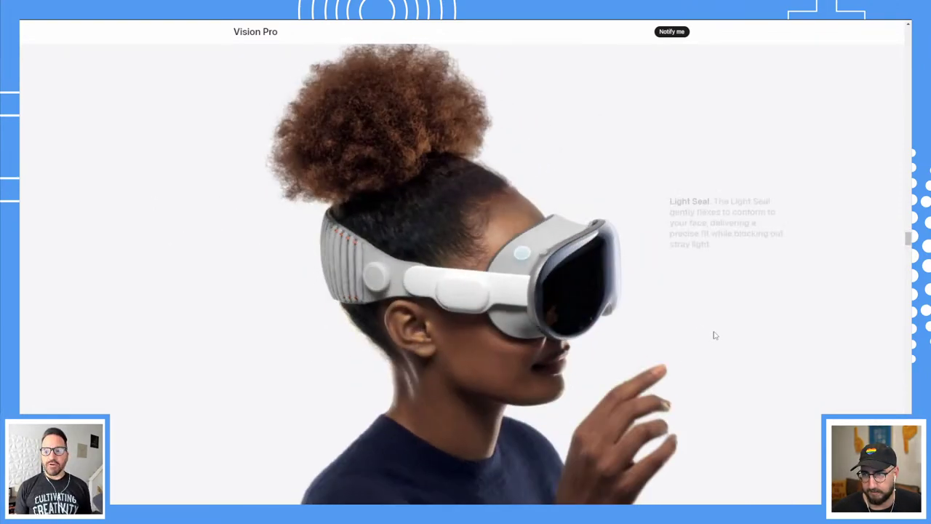
pyautogui.scroll(-1, 715, 335)
pyautogui.scroll(-2, 715, 336)
pyautogui.scroll(1, 714, 335)
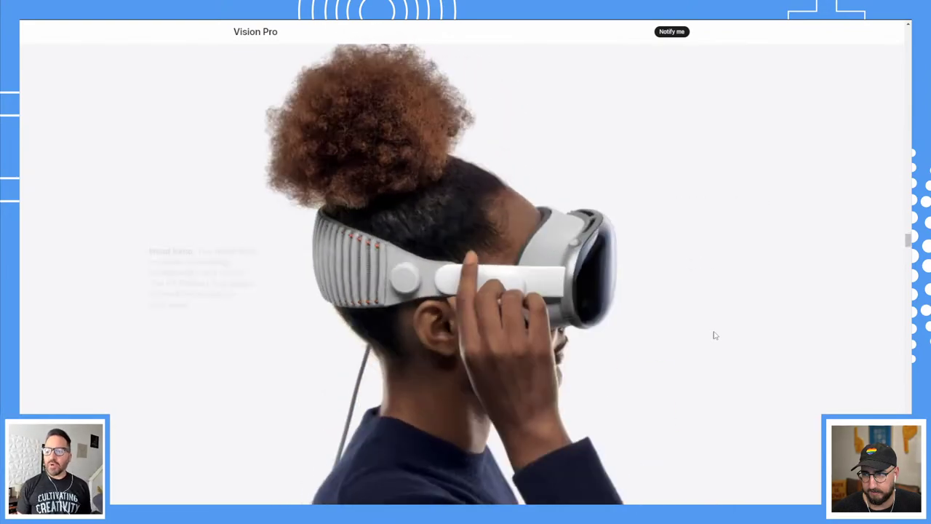
pyautogui.scroll(-1, 714, 335)
pyautogui.scroll(-2, 714, 336)
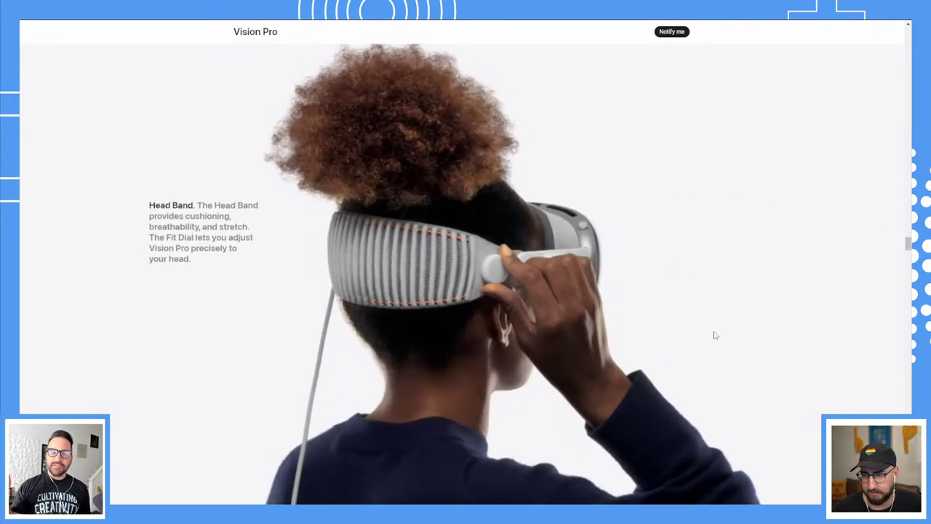
pyautogui.scroll(2, 714, 335)
pyautogui.scroll(2, 714, 335)
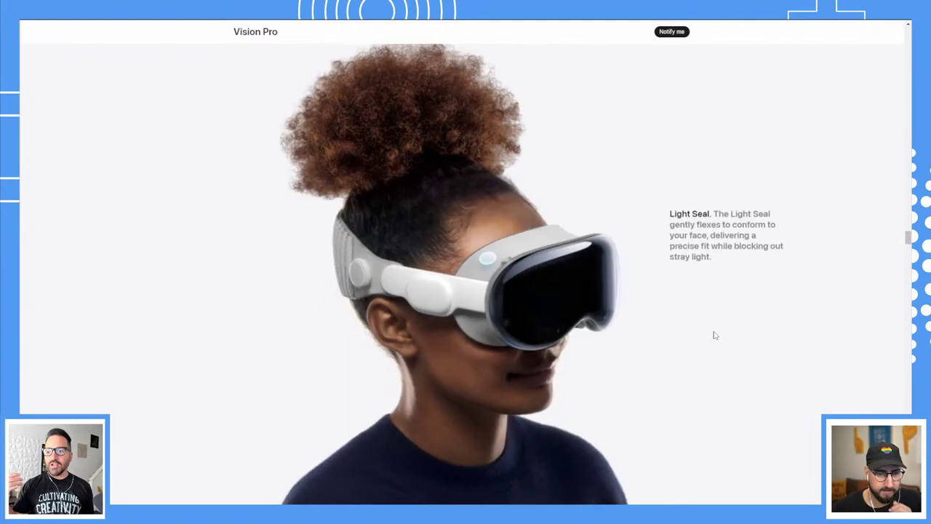